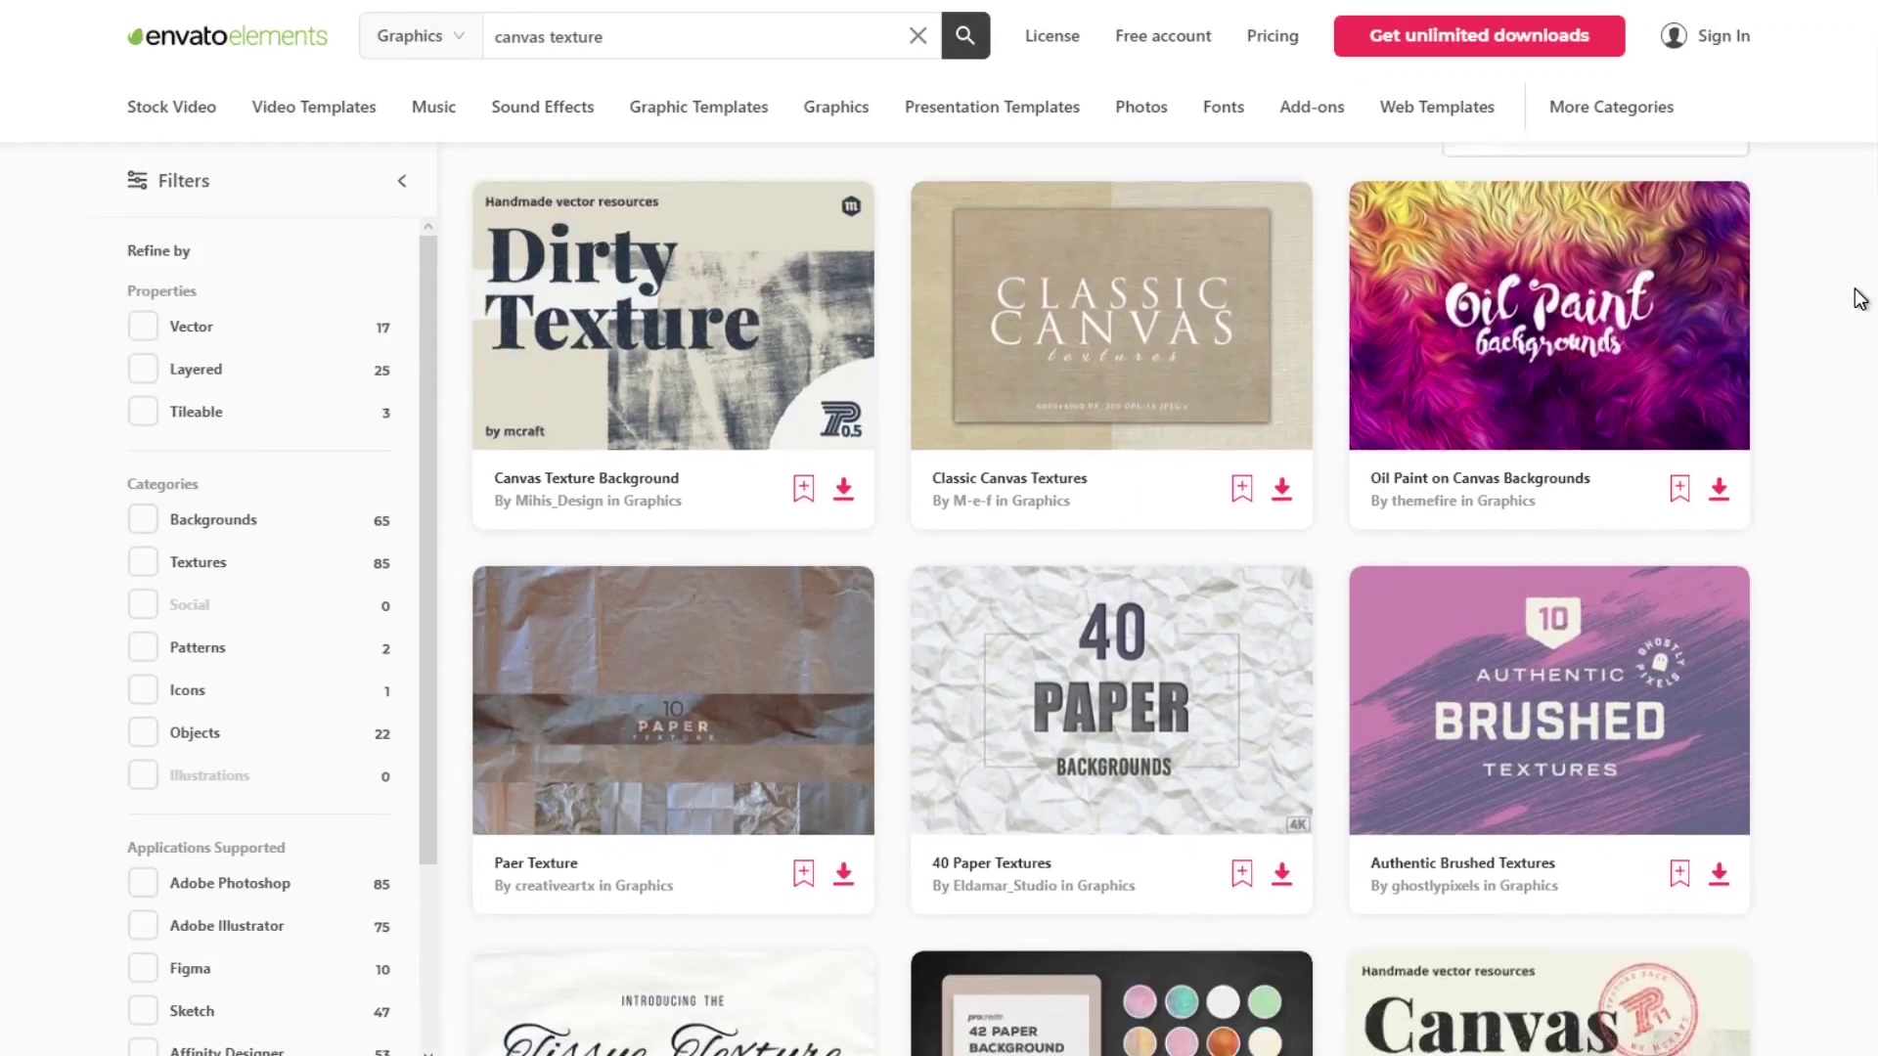
# Scroll down the Envato Elements 'canvas texture' Graphics results to review the available textures
pyautogui.scroll(-6, 1859, 297)
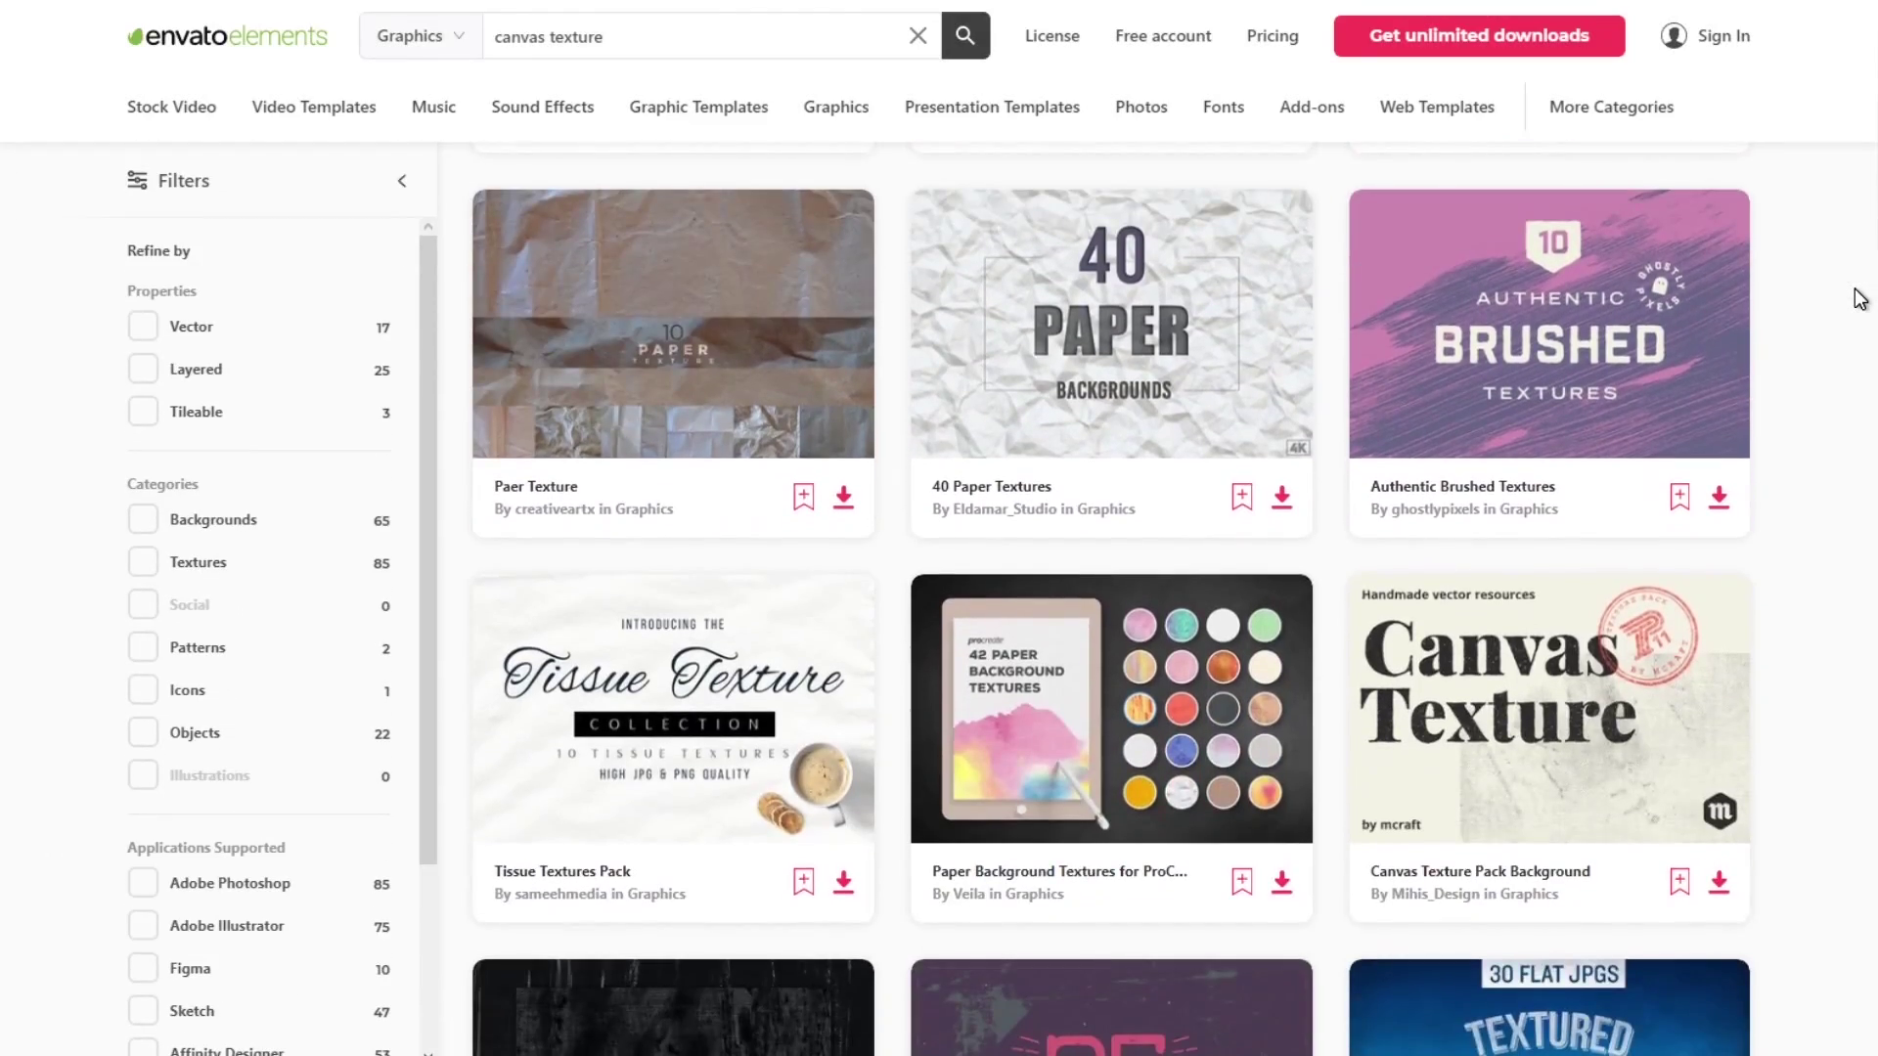
pyautogui.scroll(-3, 1859, 297)
pyautogui.scroll(-8, 1858, 298)
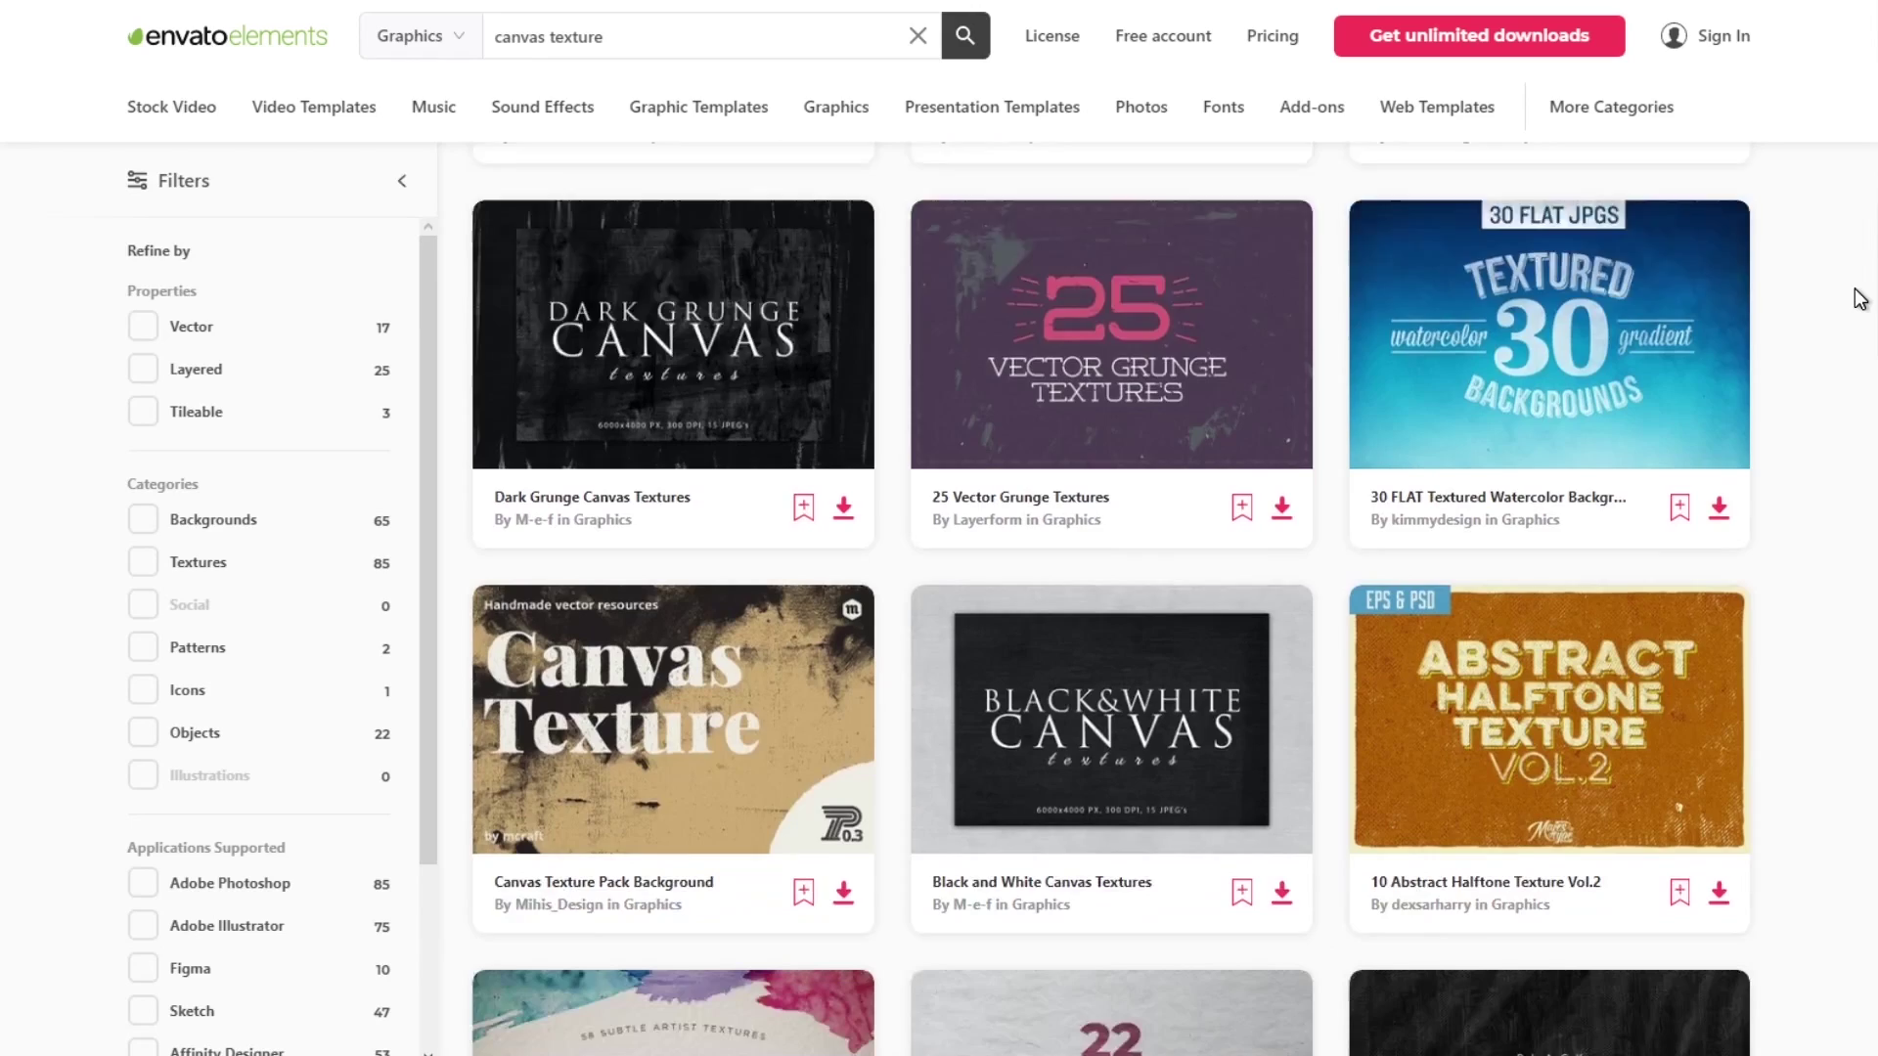
pyautogui.scroll(-3, 1860, 298)
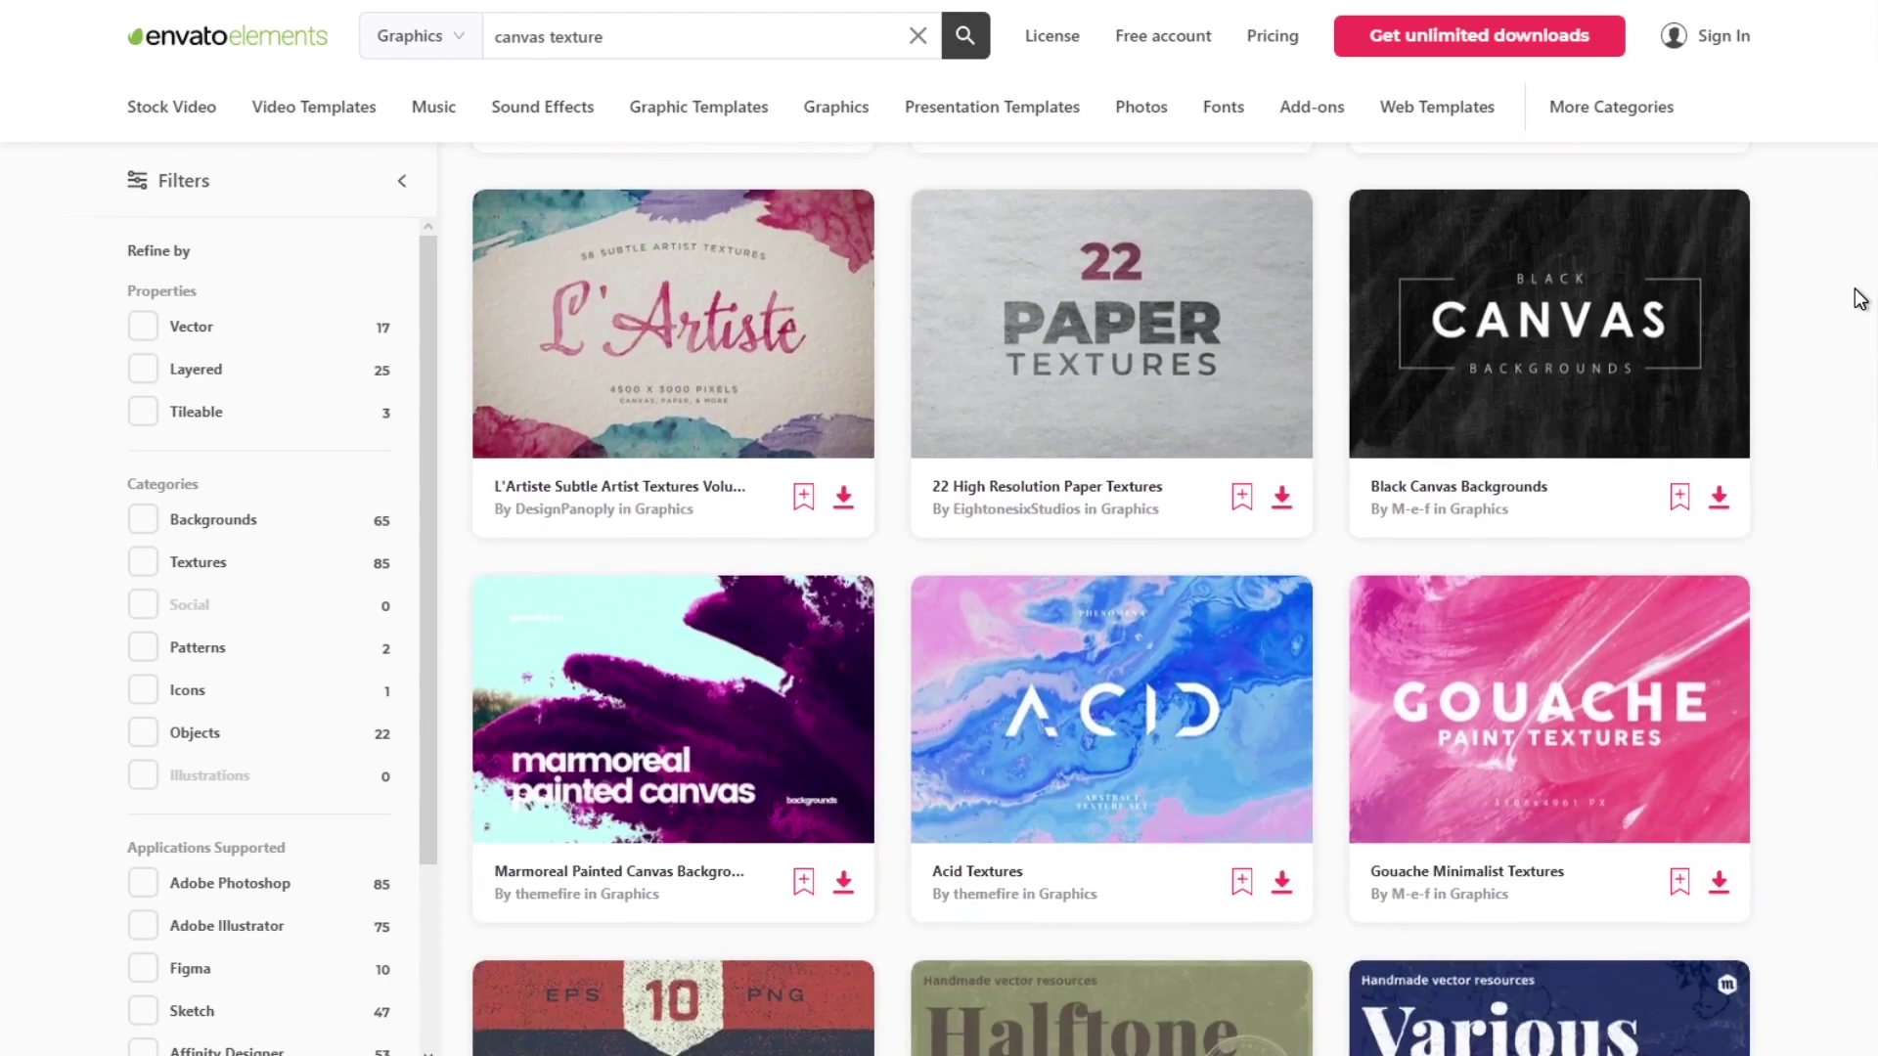
pyautogui.scroll(-9, 1860, 297)
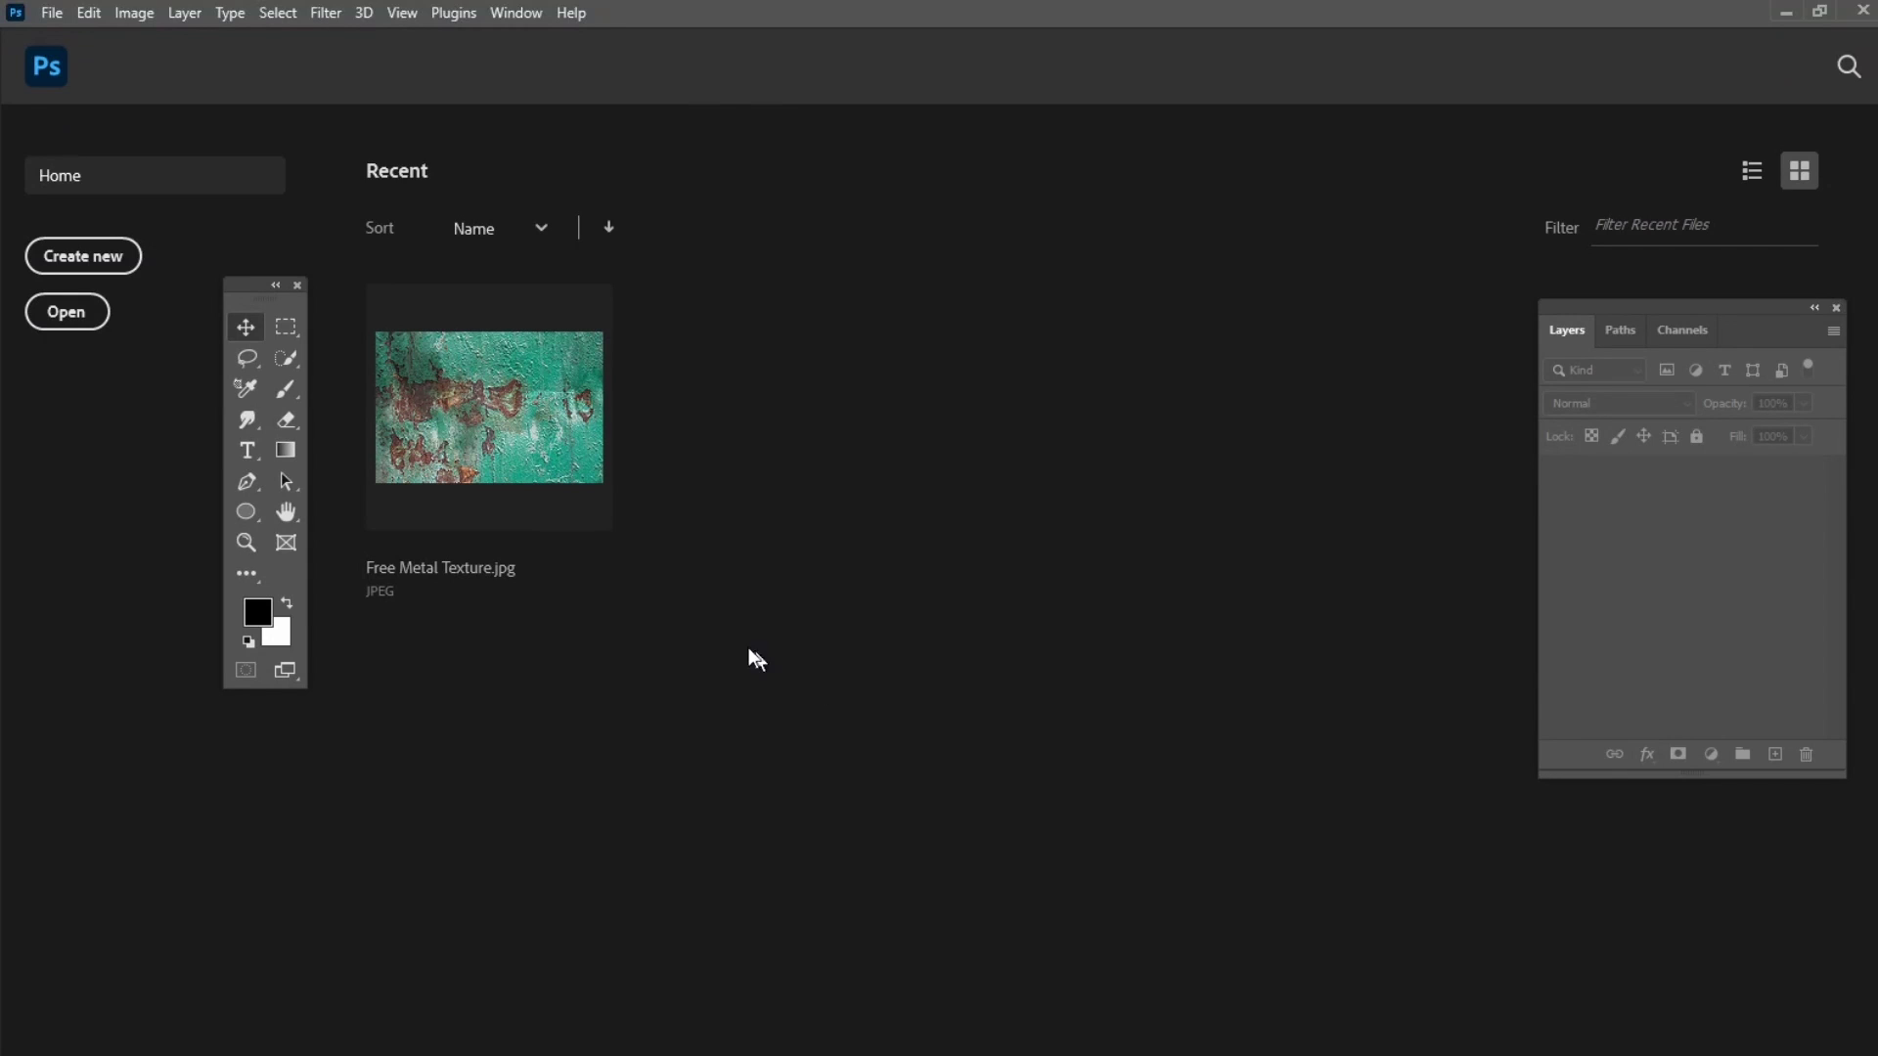
# Open Free Metal Texture.jpg from recent files and convert its Background into editable Layer 0
pyautogui.click(557, 444)
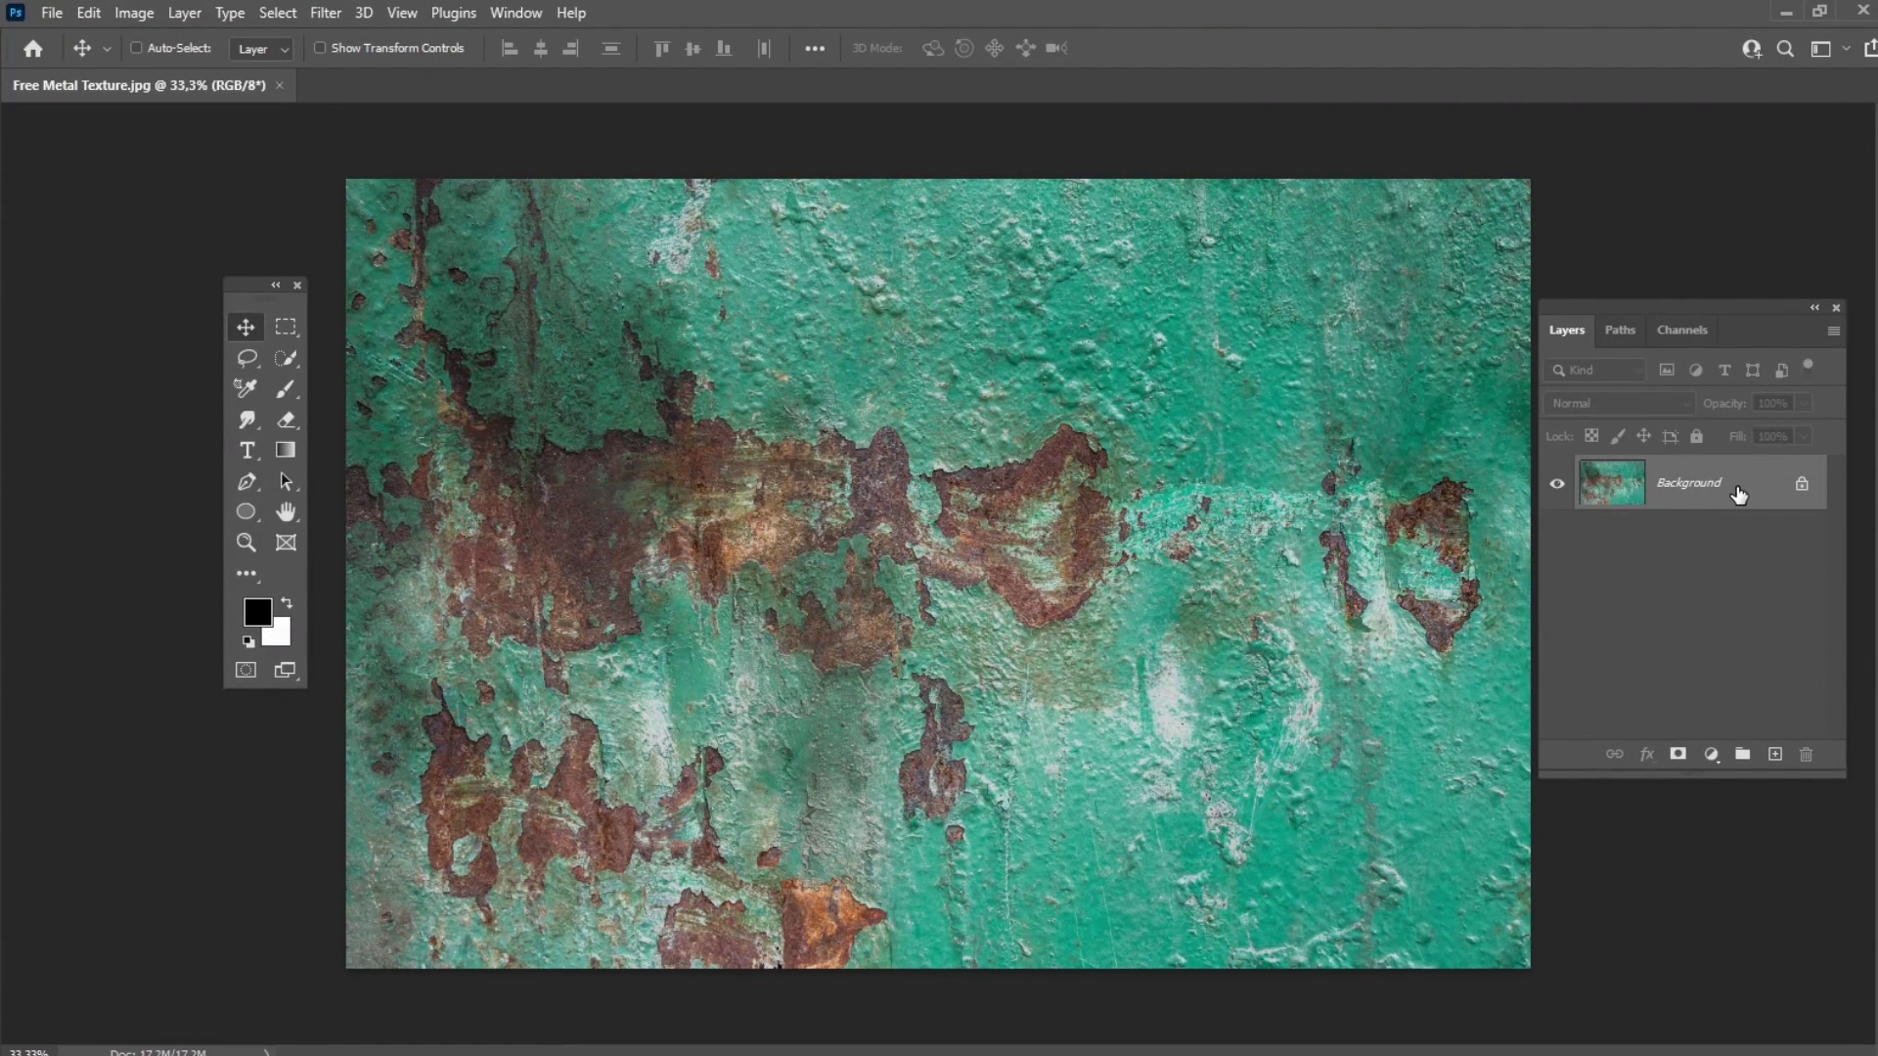
pyautogui.doubleClick(1741, 499)
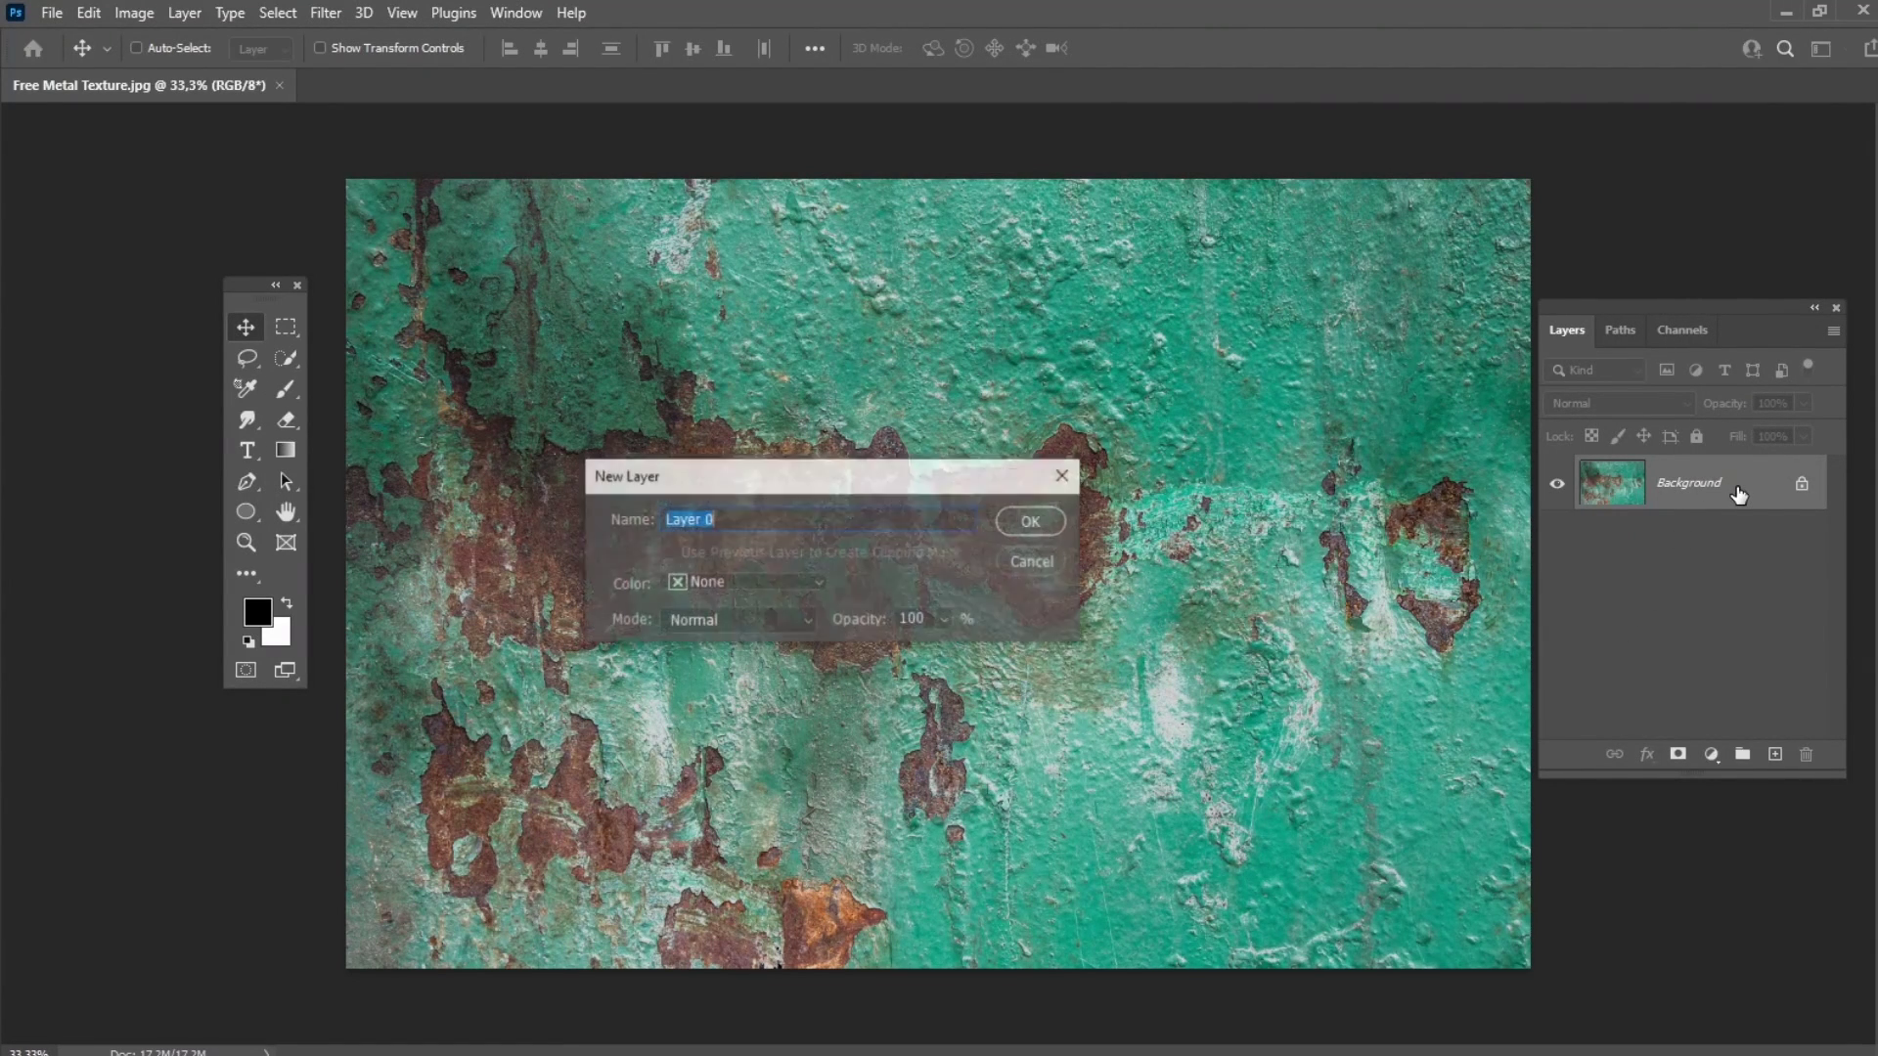
pyautogui.click(1035, 524)
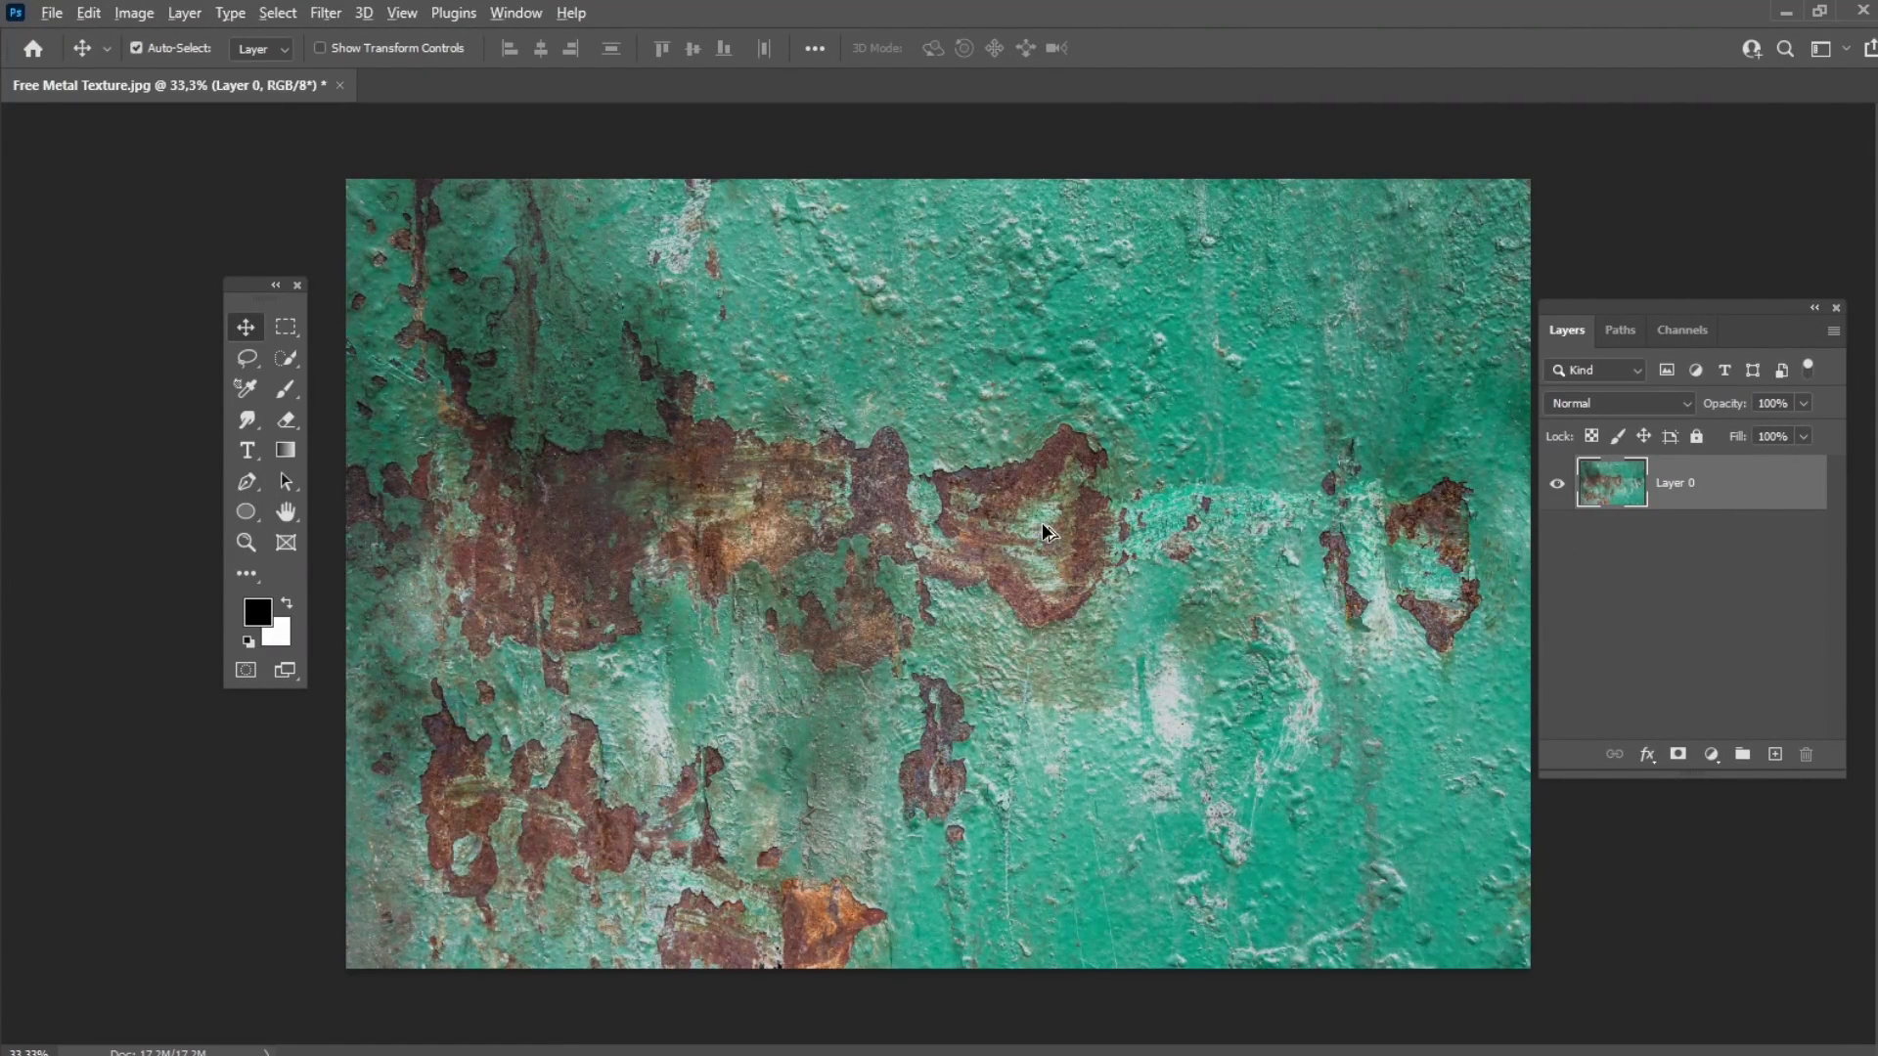
# Convert the metal texture to black and white and invert it
pyautogui.hotkey('alt', 'shift', 'ctrl', 'b')
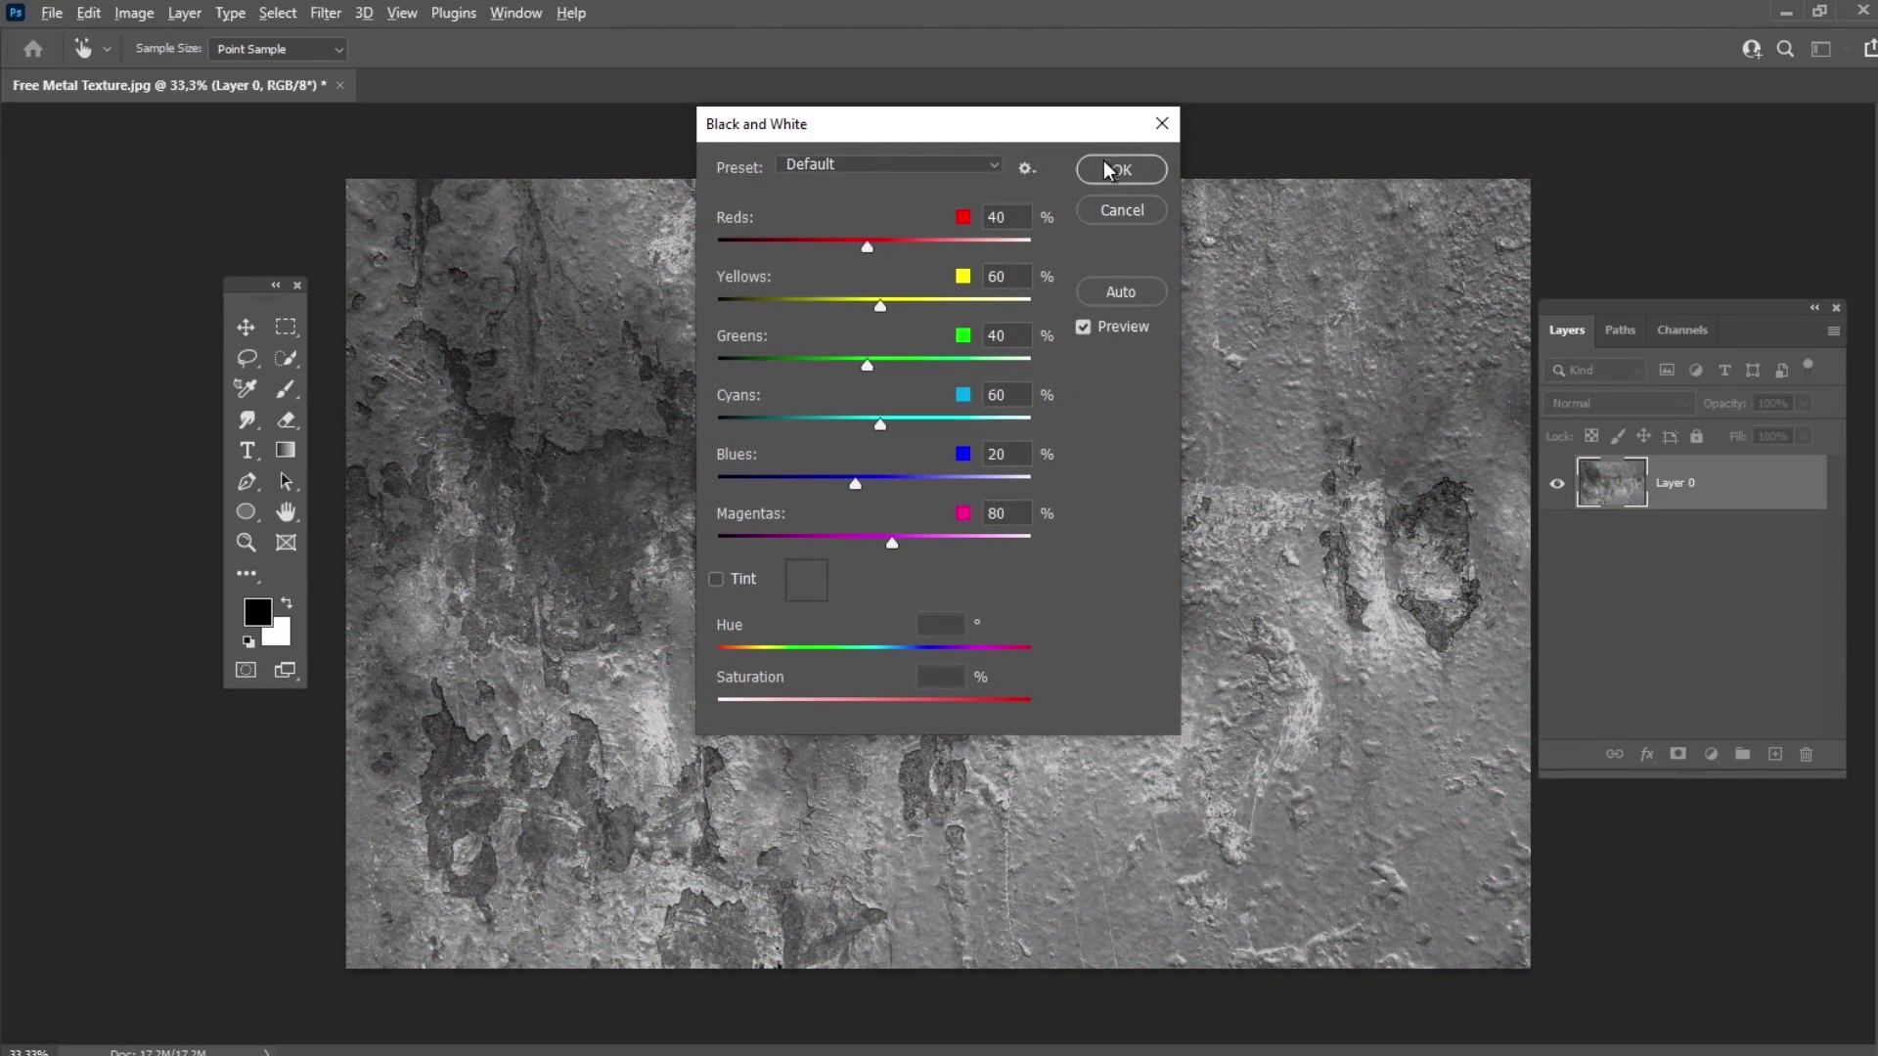
pyautogui.click(1110, 170)
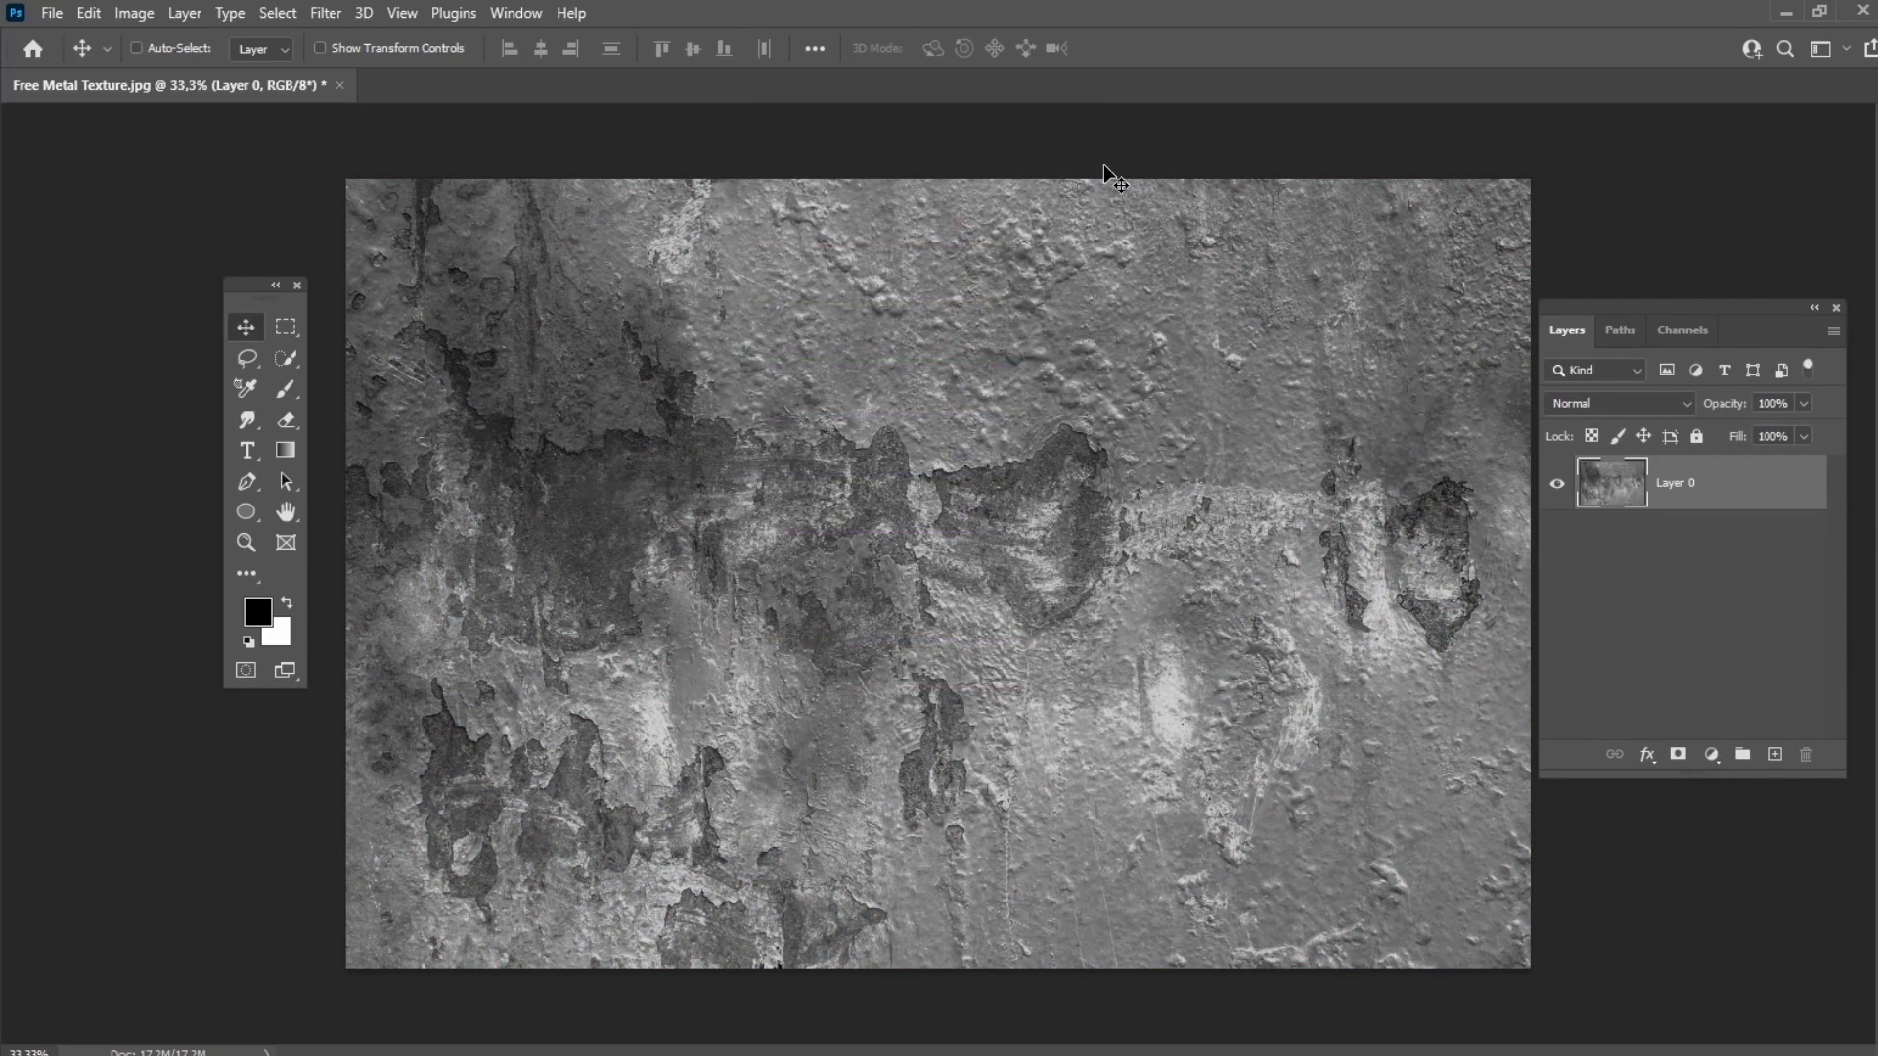
pyautogui.hotkey('ctrl', 'i')
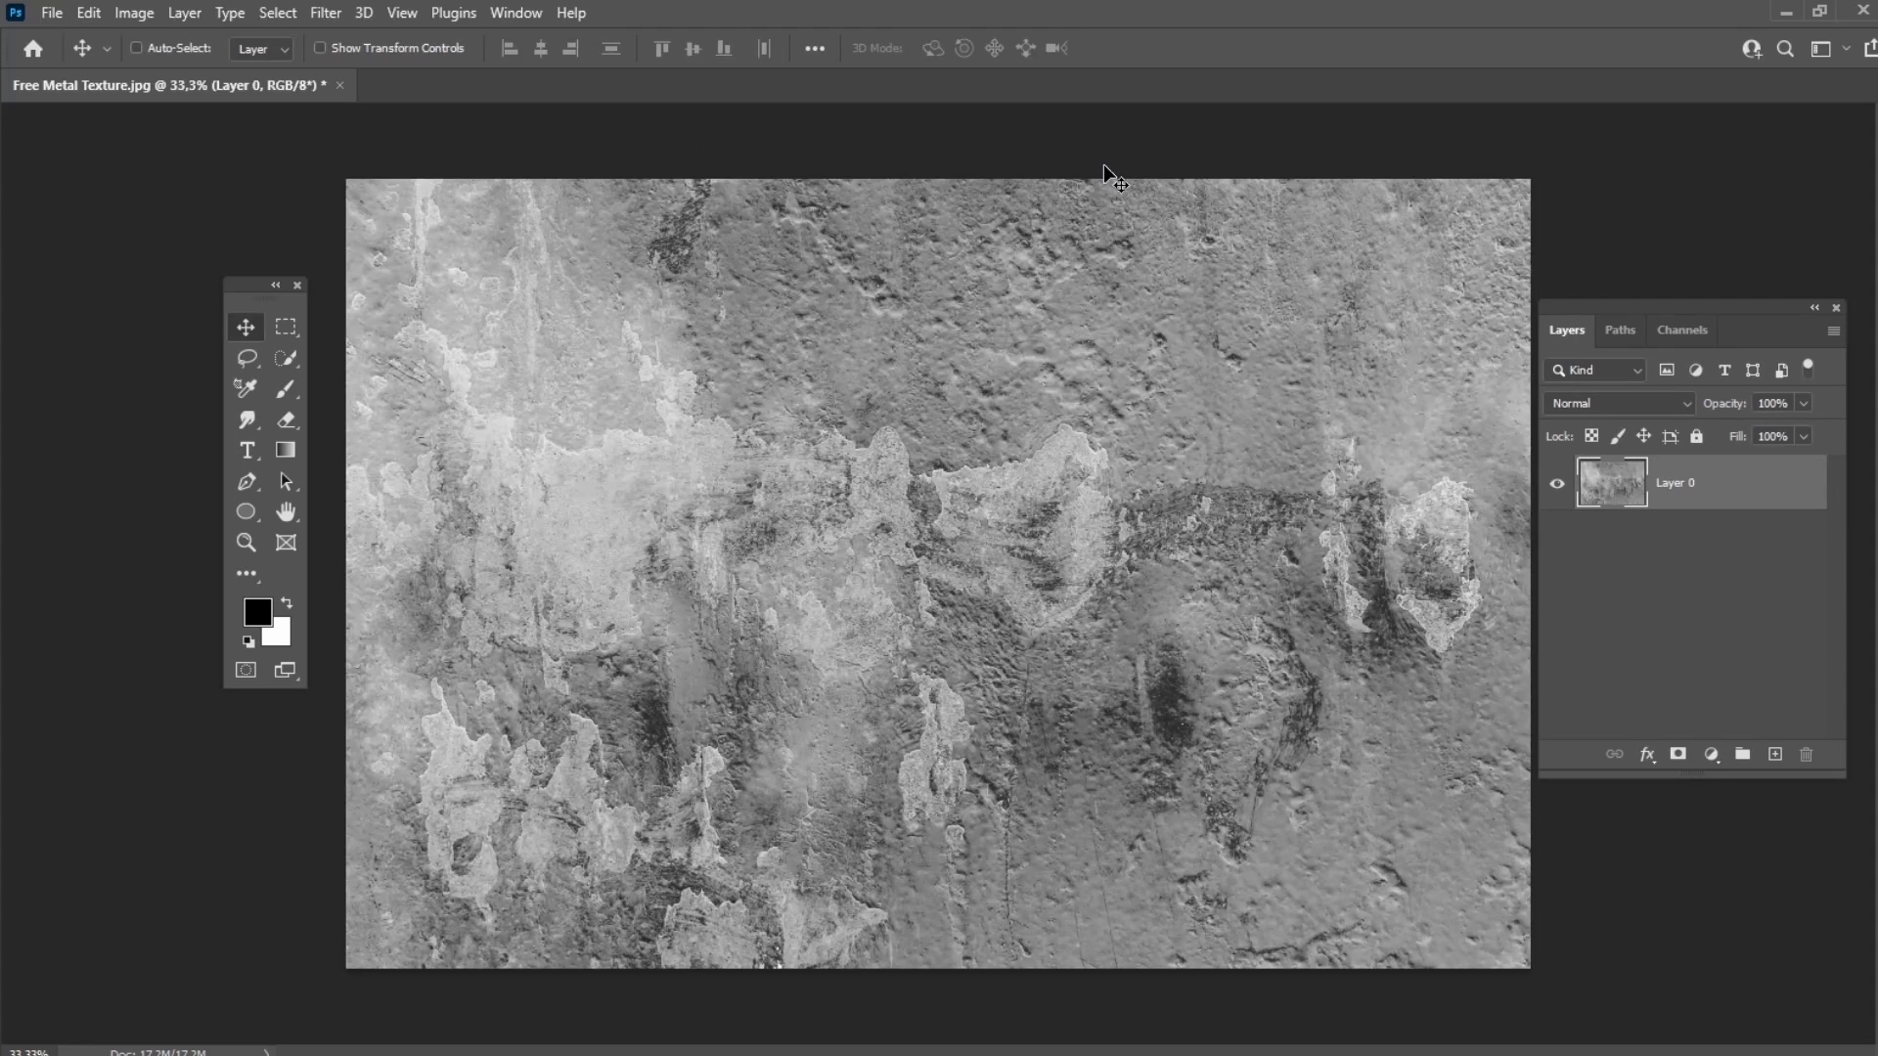
# Apply Brightness/Contrast with Brightness 132 and Contrast 100
pyautogui.click(145, 14)
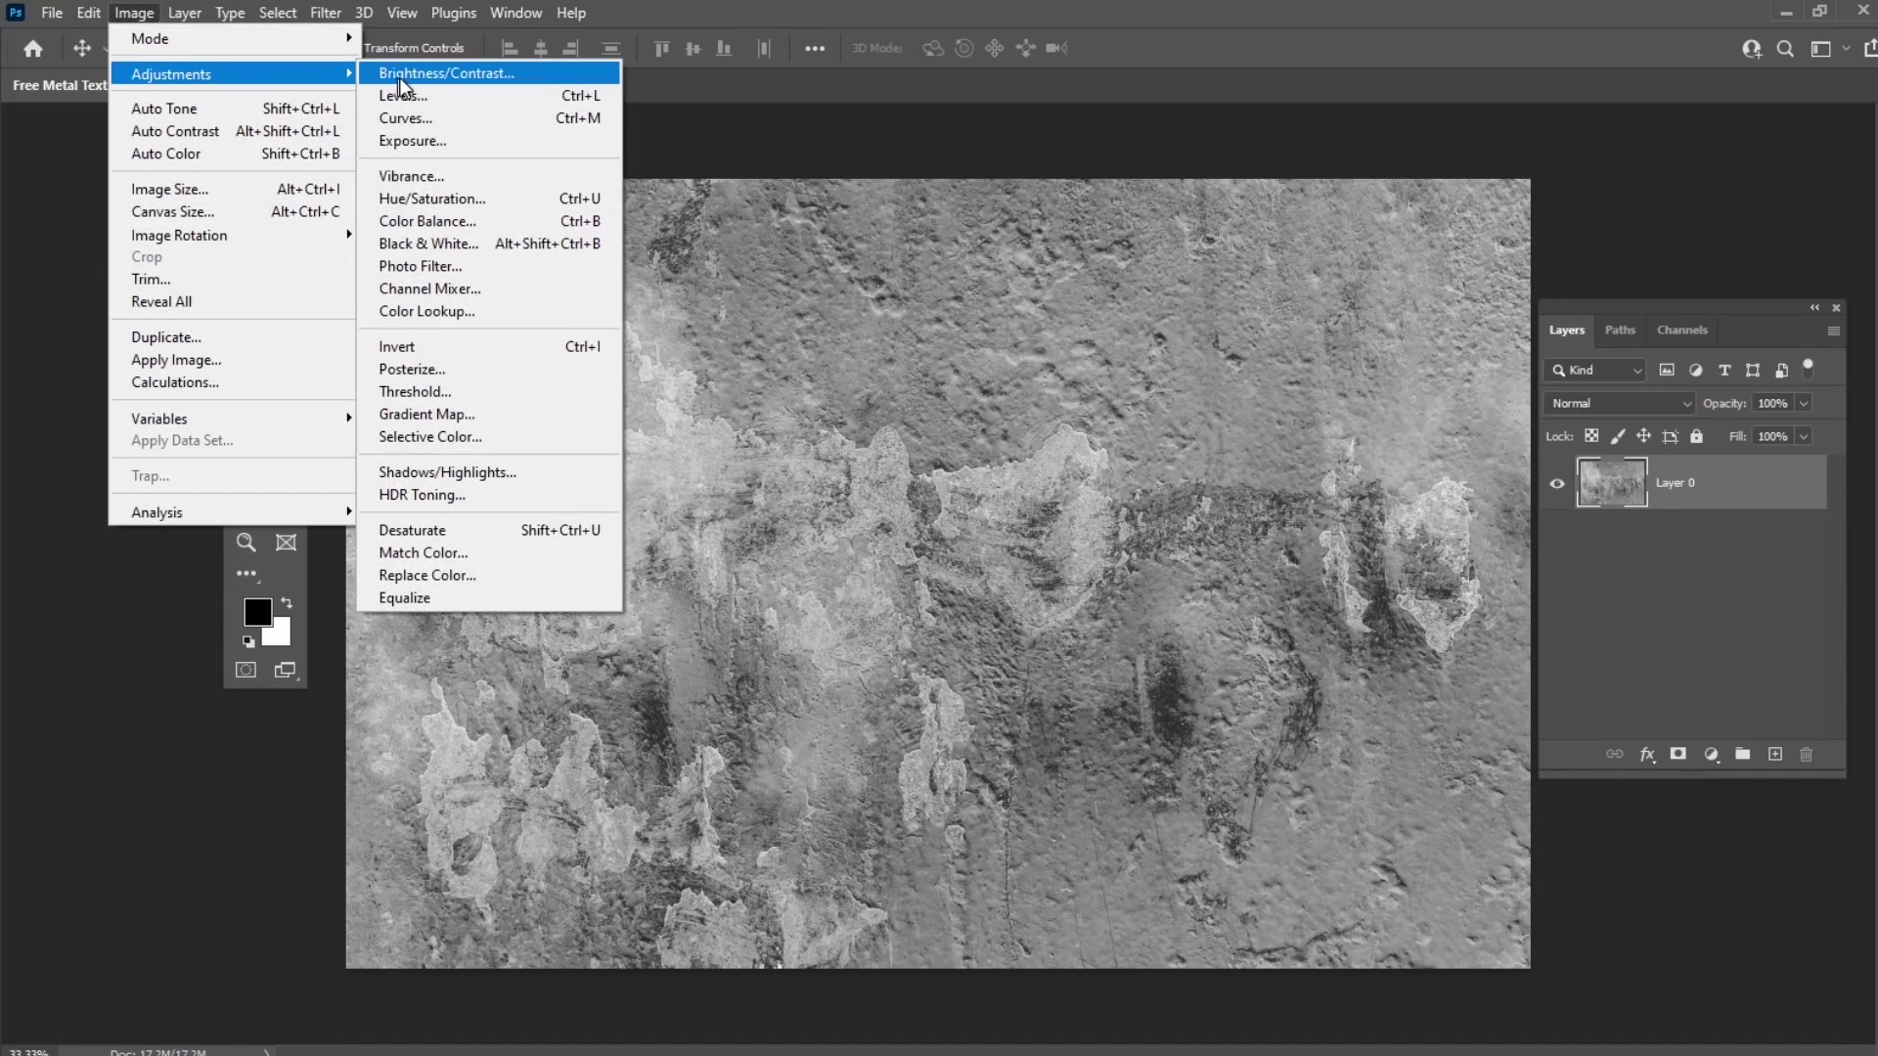
pyautogui.click(399, 81)
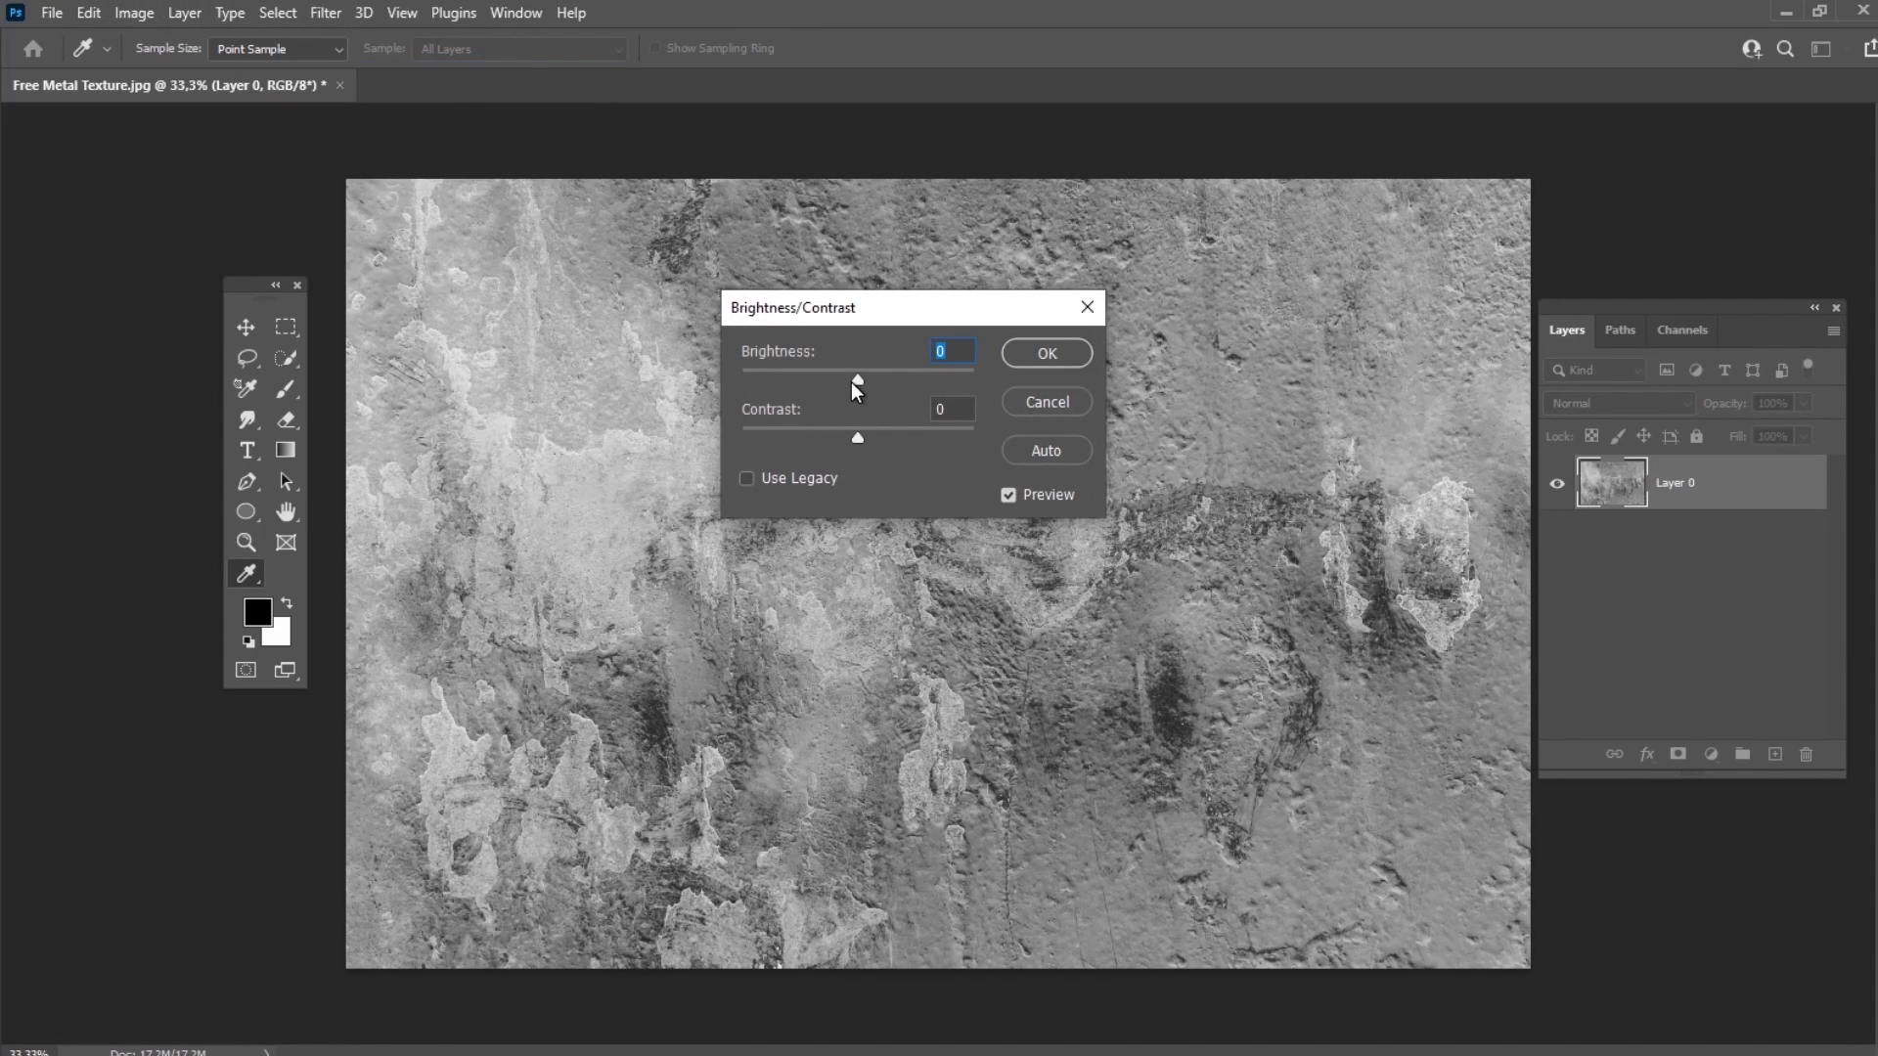
pyautogui.moveTo(853, 388); pyautogui.dragTo(949, 381)
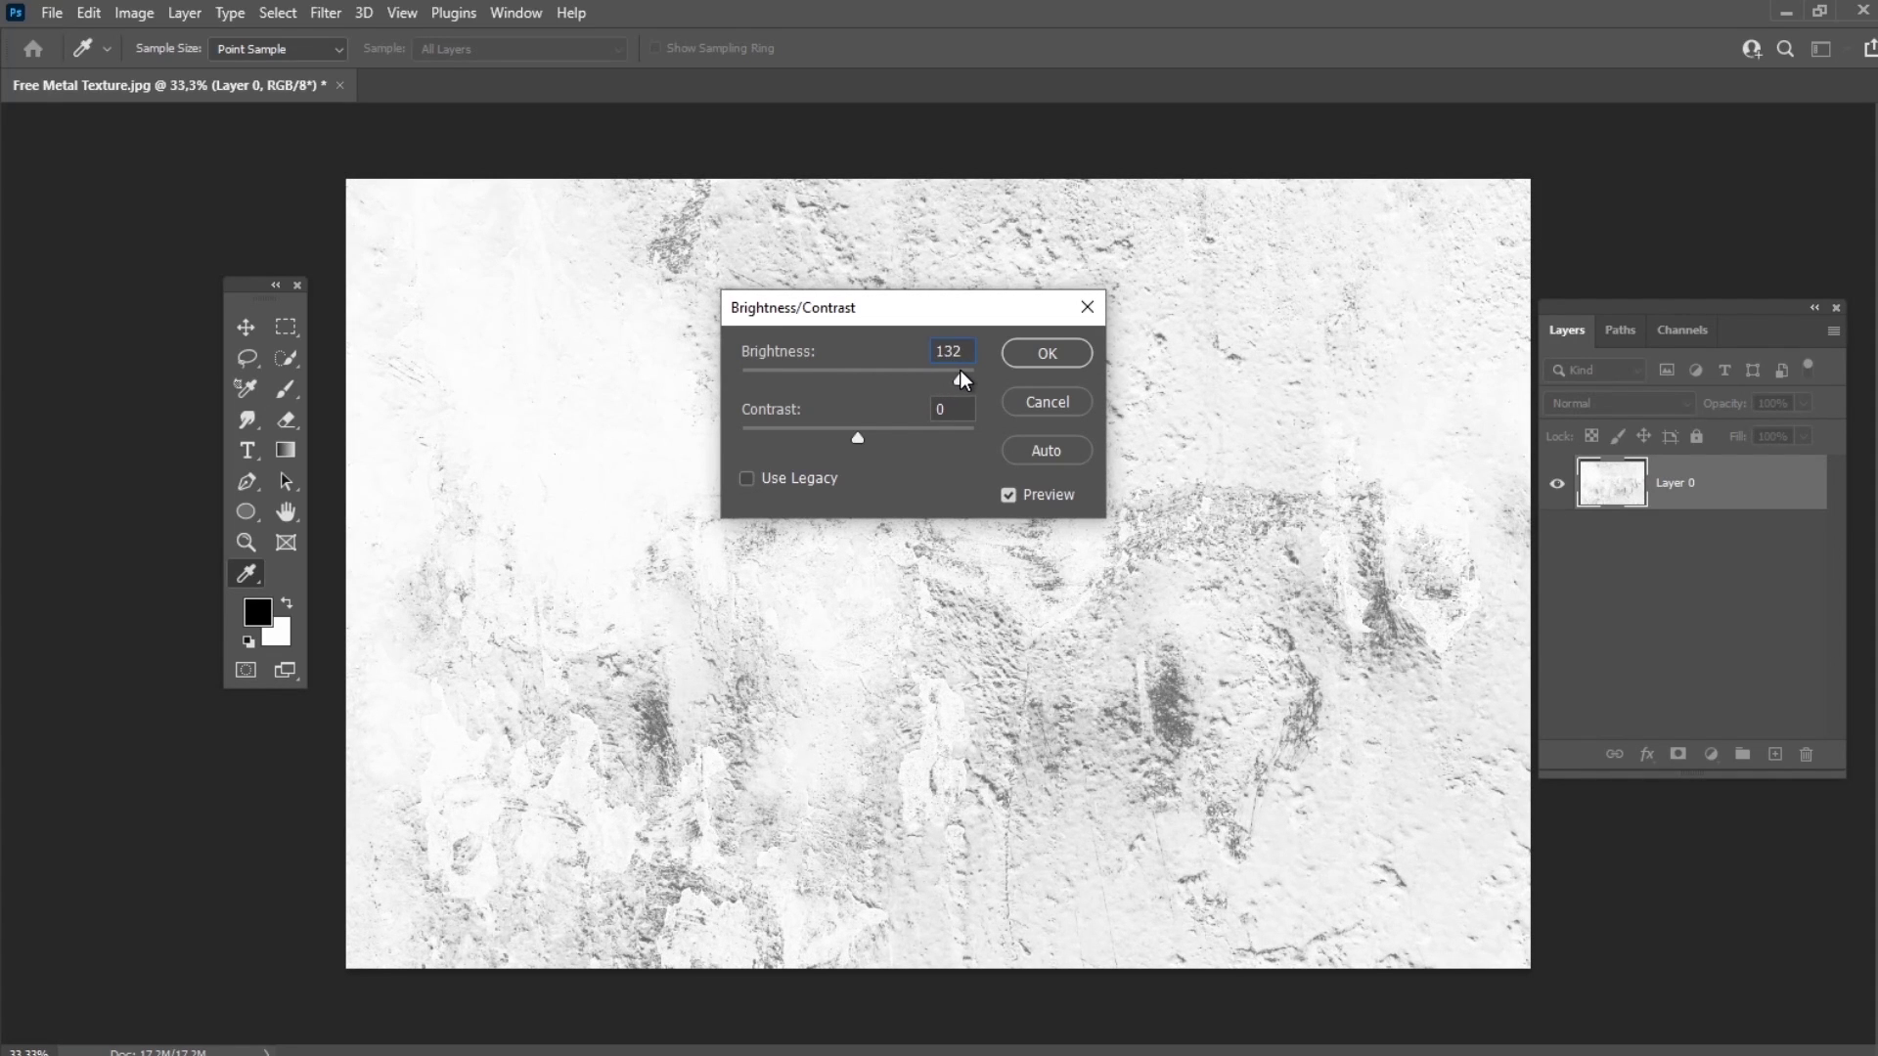
pyautogui.moveTo(963, 380); pyautogui.dragTo(962, 381)
pyautogui.moveTo(858, 443); pyautogui.dragTo(1047, 445)
pyautogui.click(1038, 357)
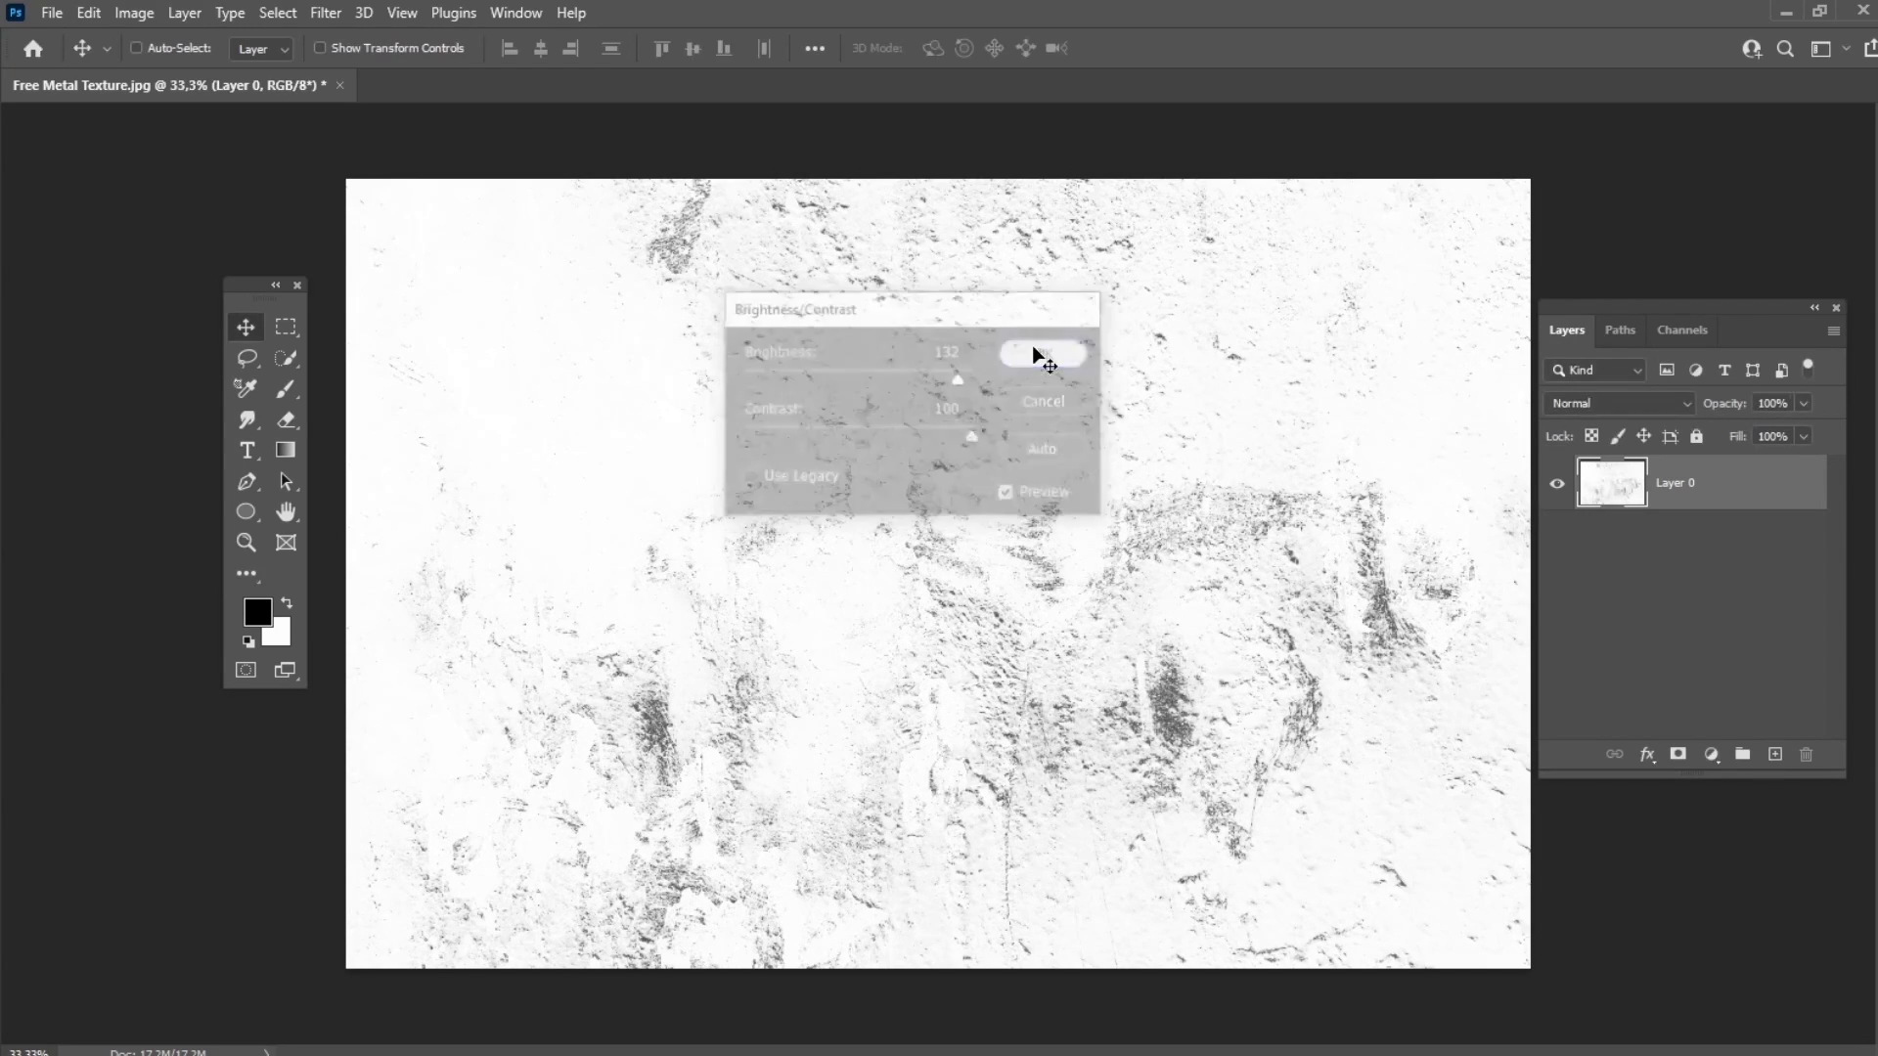
# Select the white areas with Color Range, delete them and deselect
pyautogui.click(288, 16)
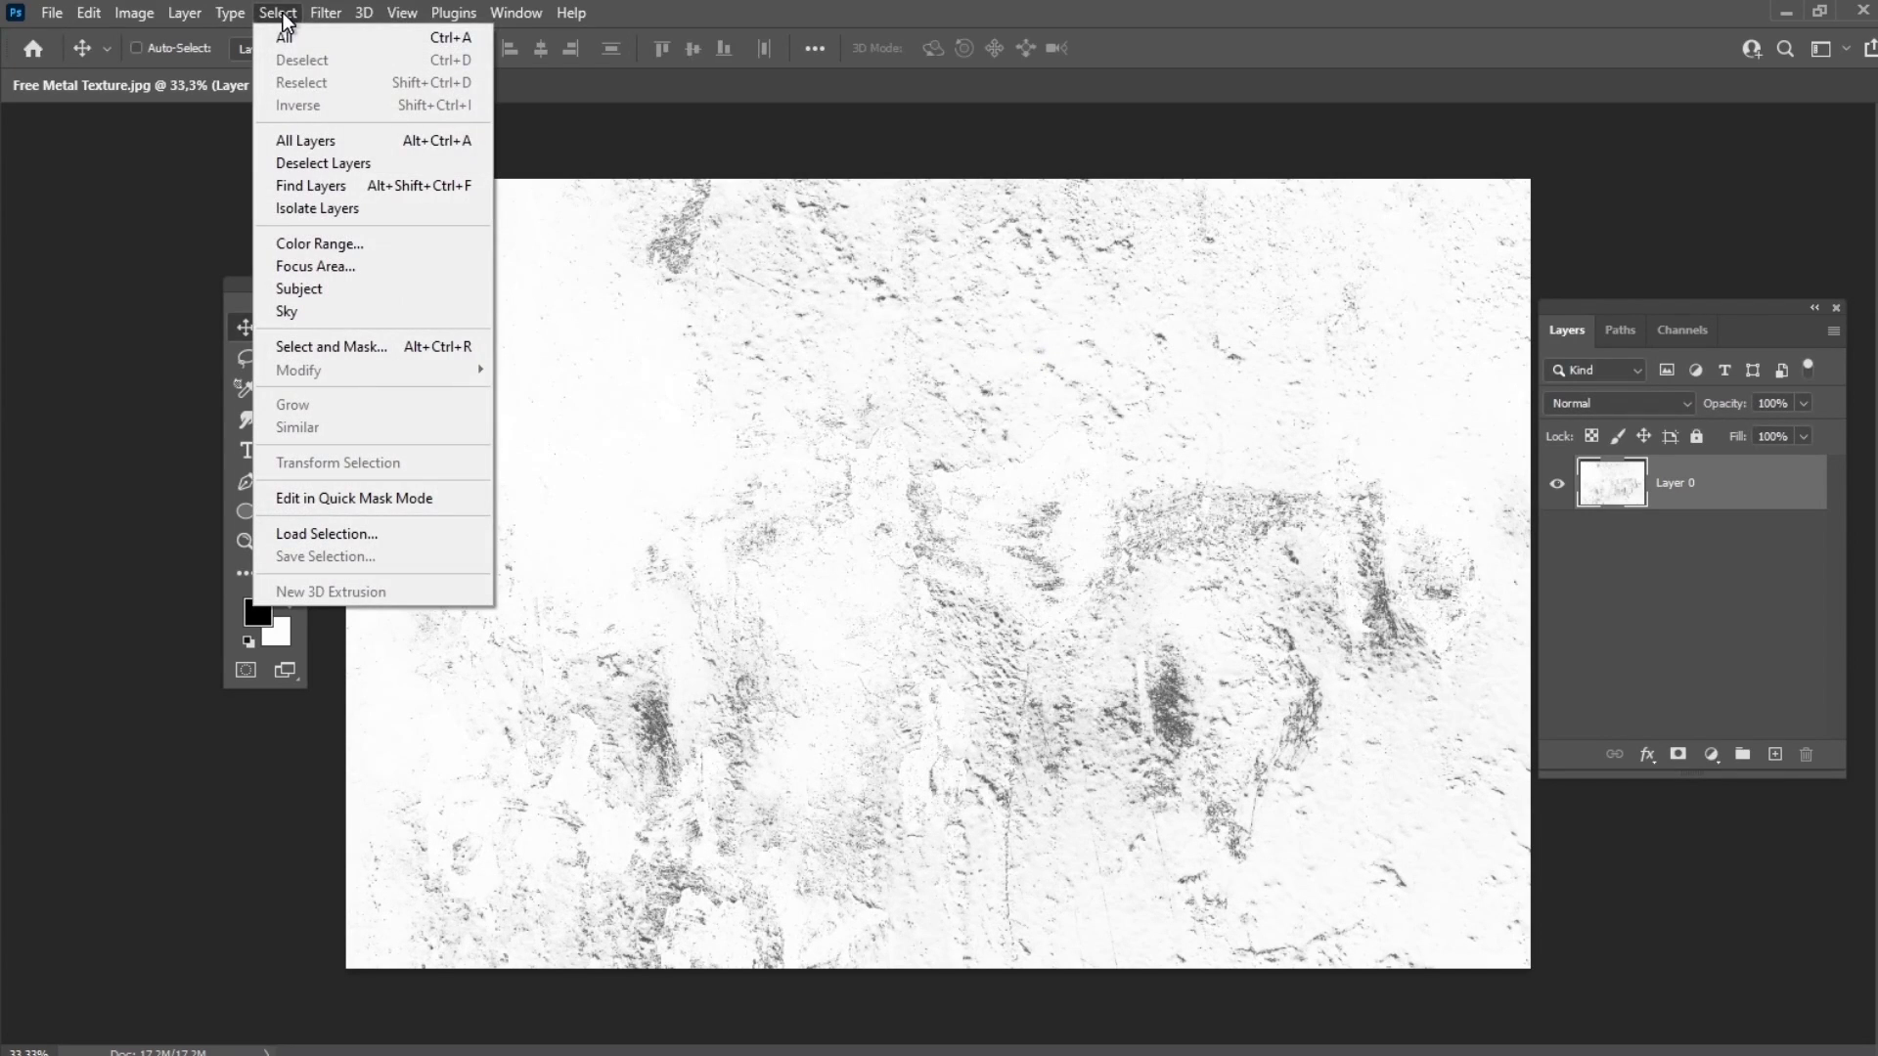
pyautogui.click(401, 239)
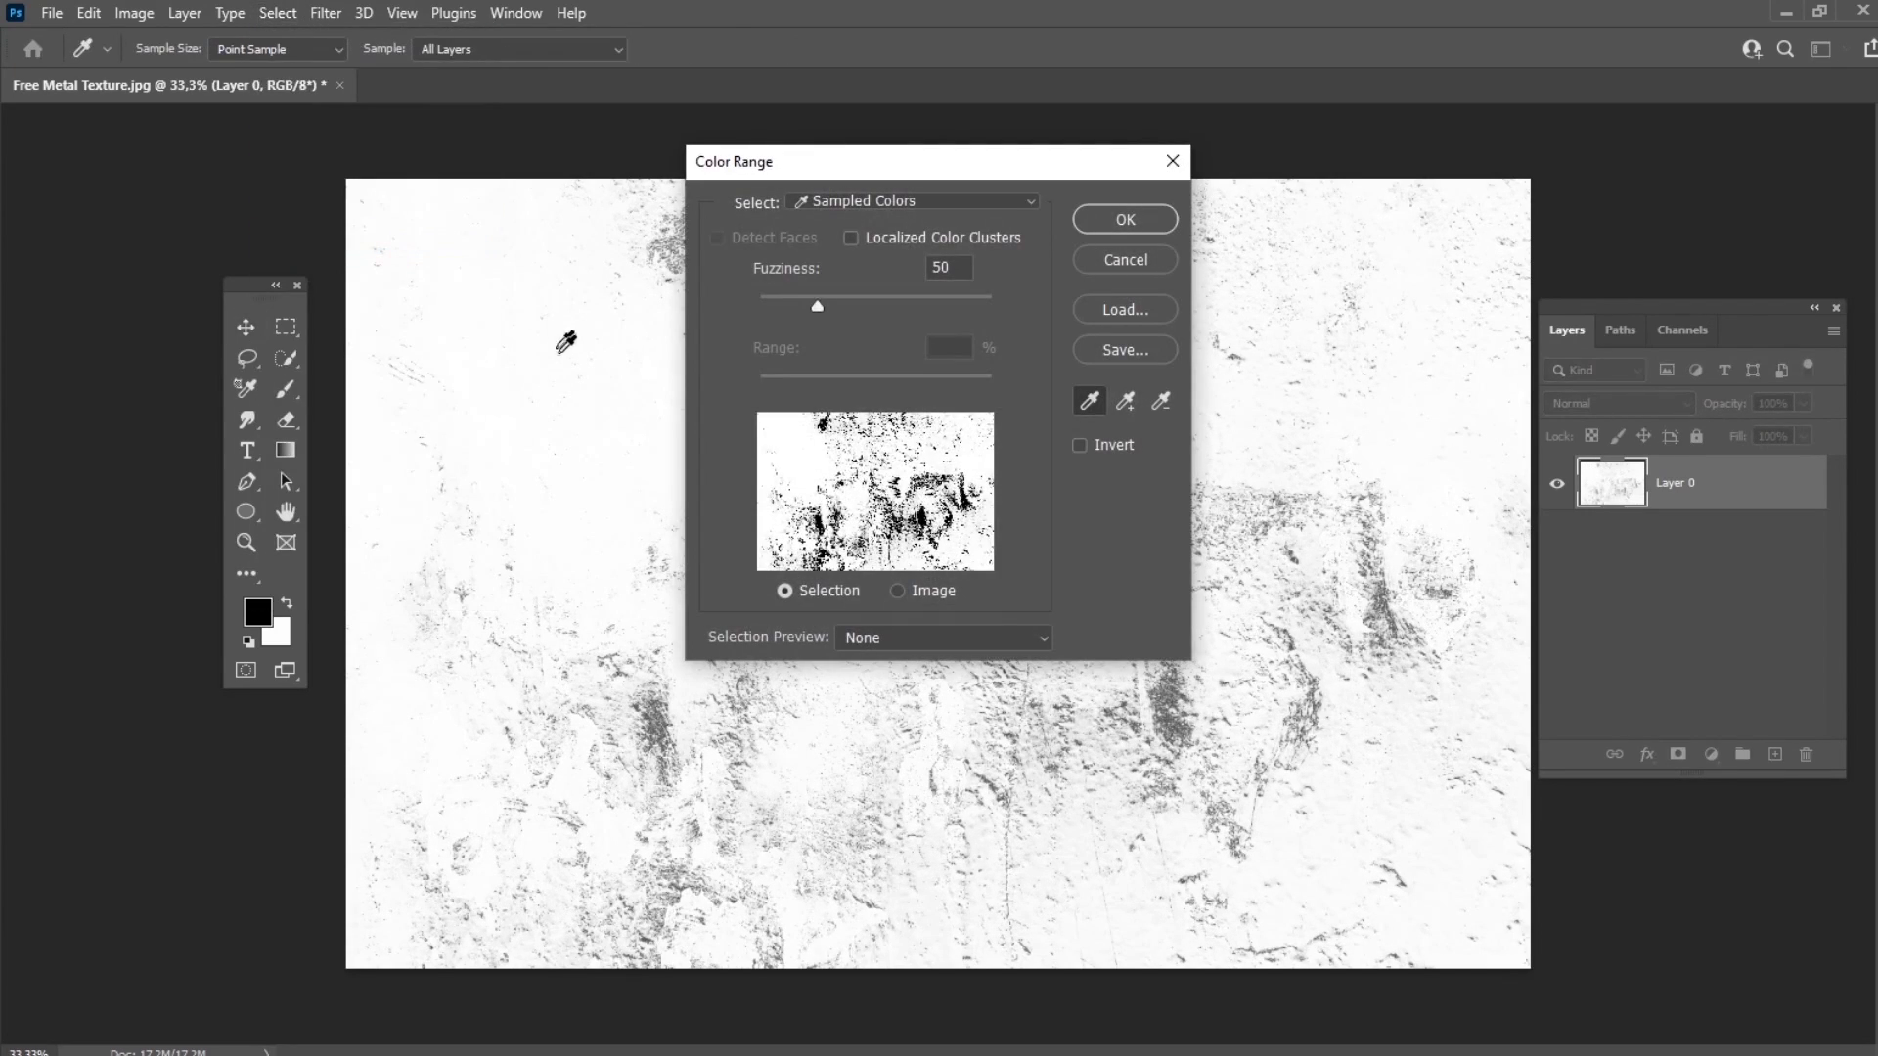
pyautogui.click(570, 368)
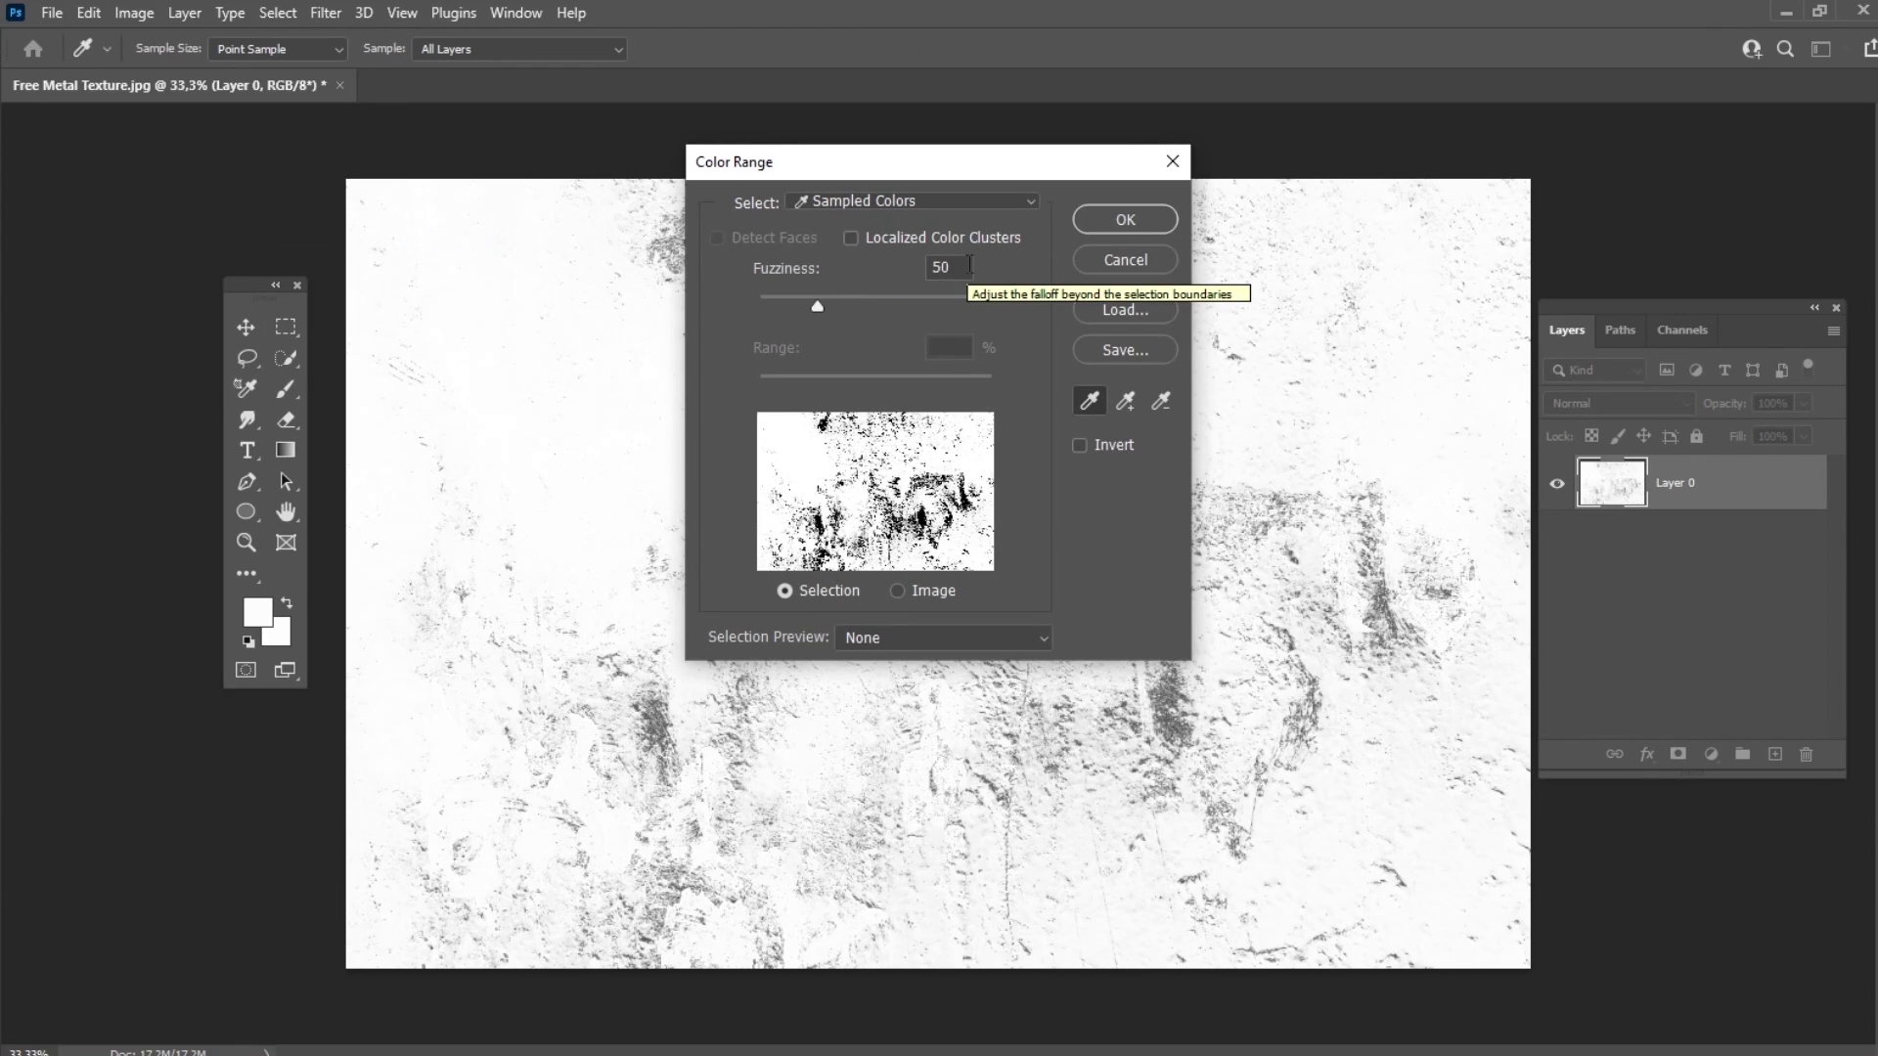
pyautogui.click(1123, 221)
pyautogui.press('Delete')
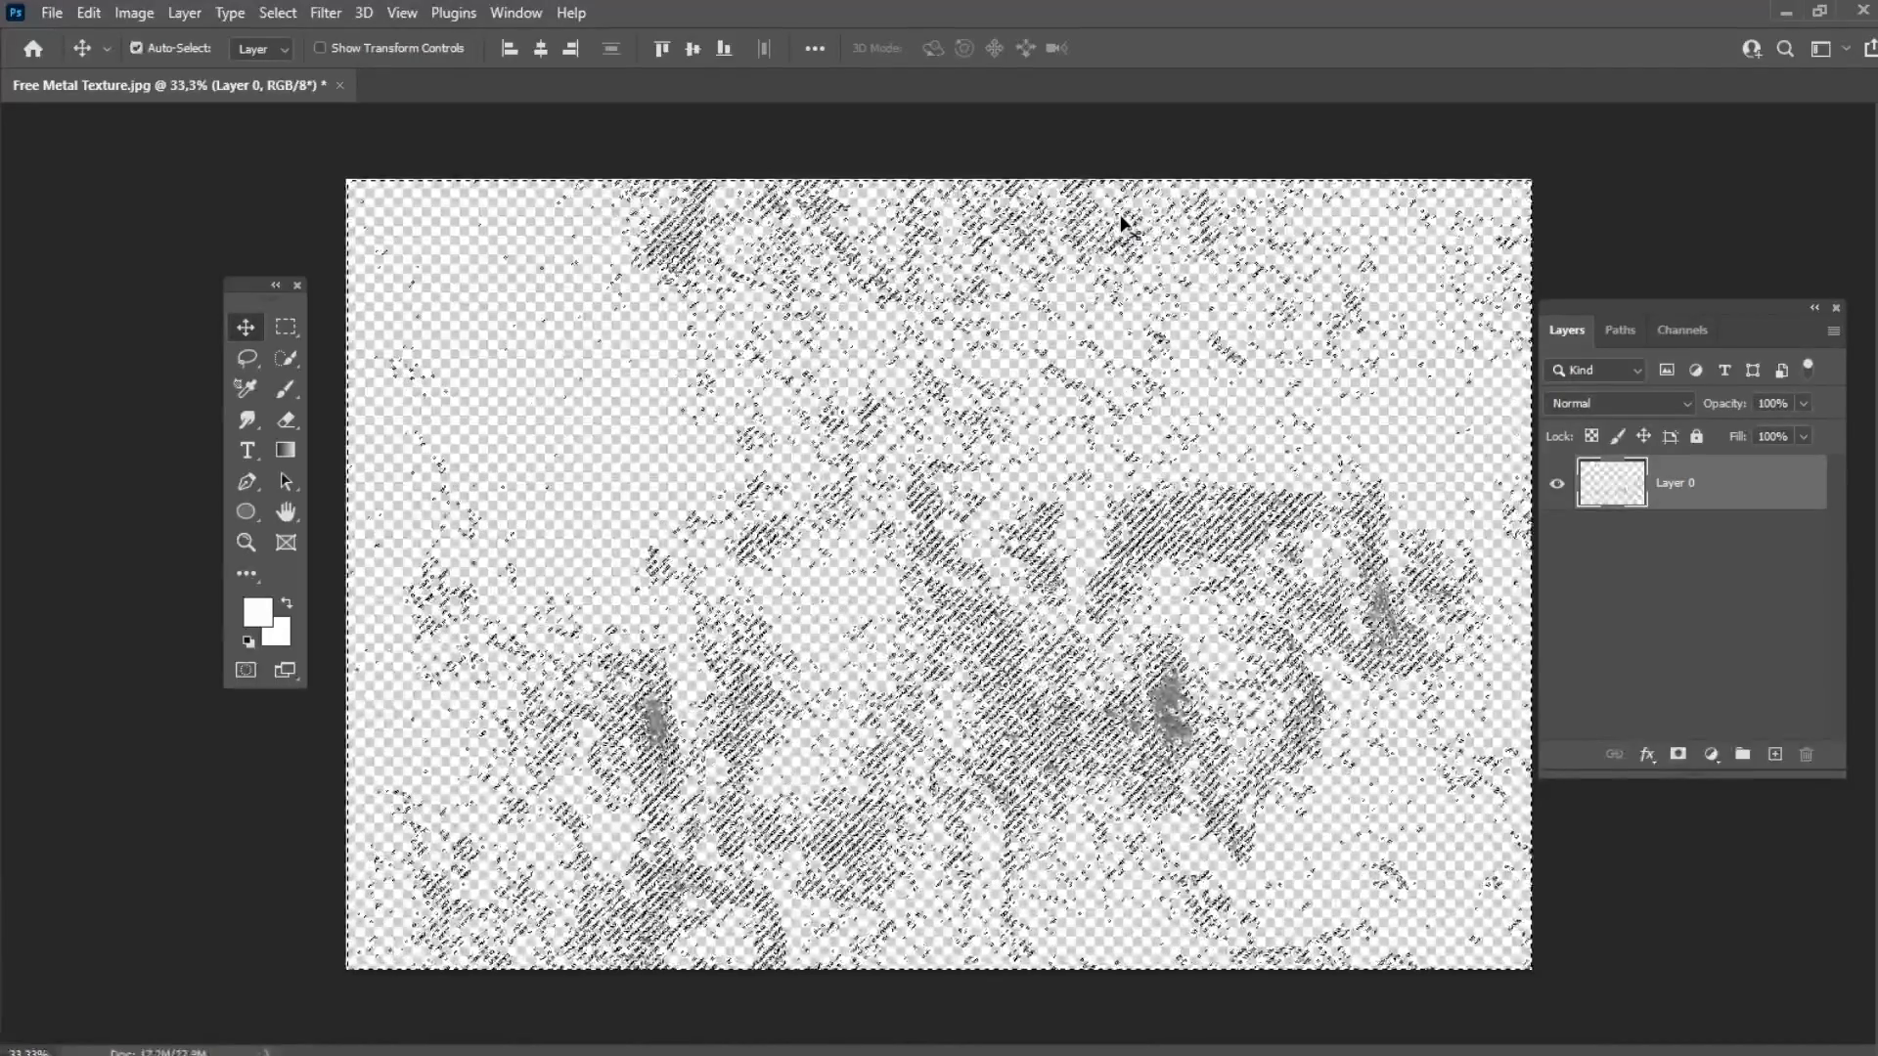
pyautogui.hotkey('ctrl', 'd')
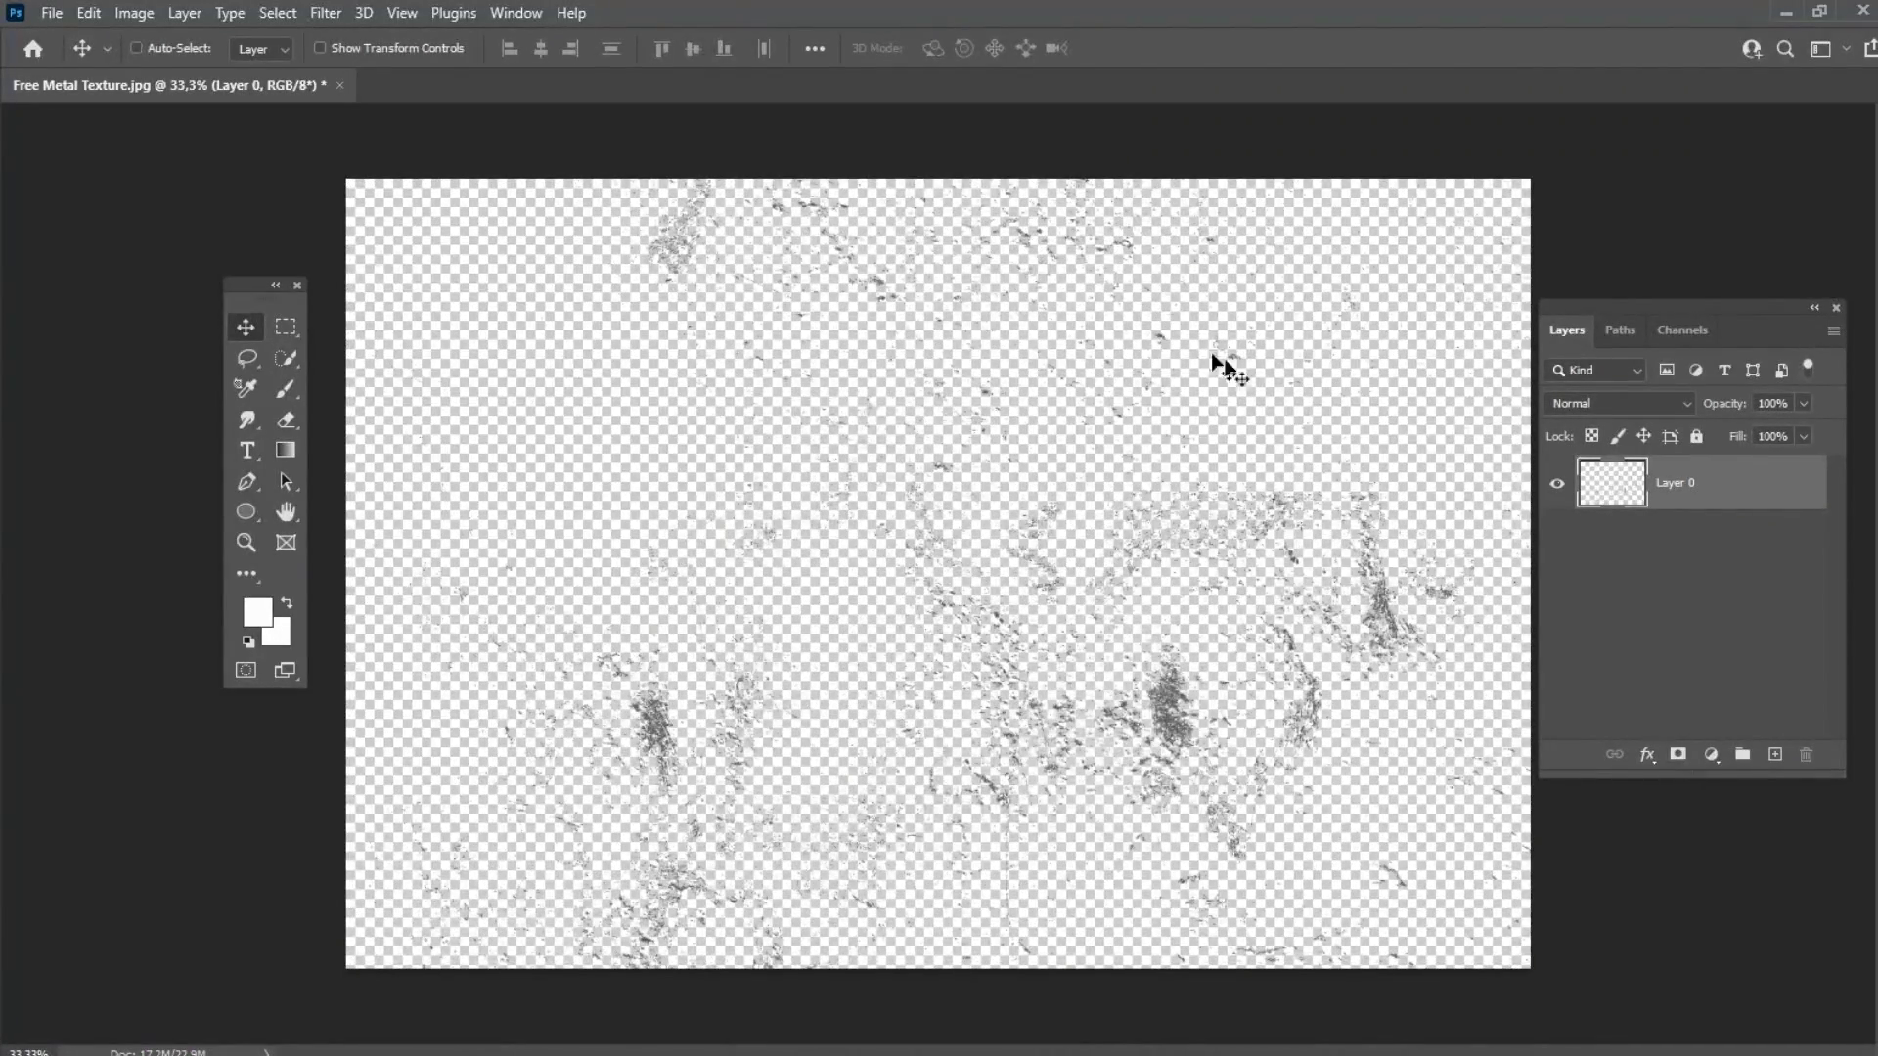
# Add a black Color Overlay layer style to Layer 0
pyautogui.doubleClick(1745, 494)
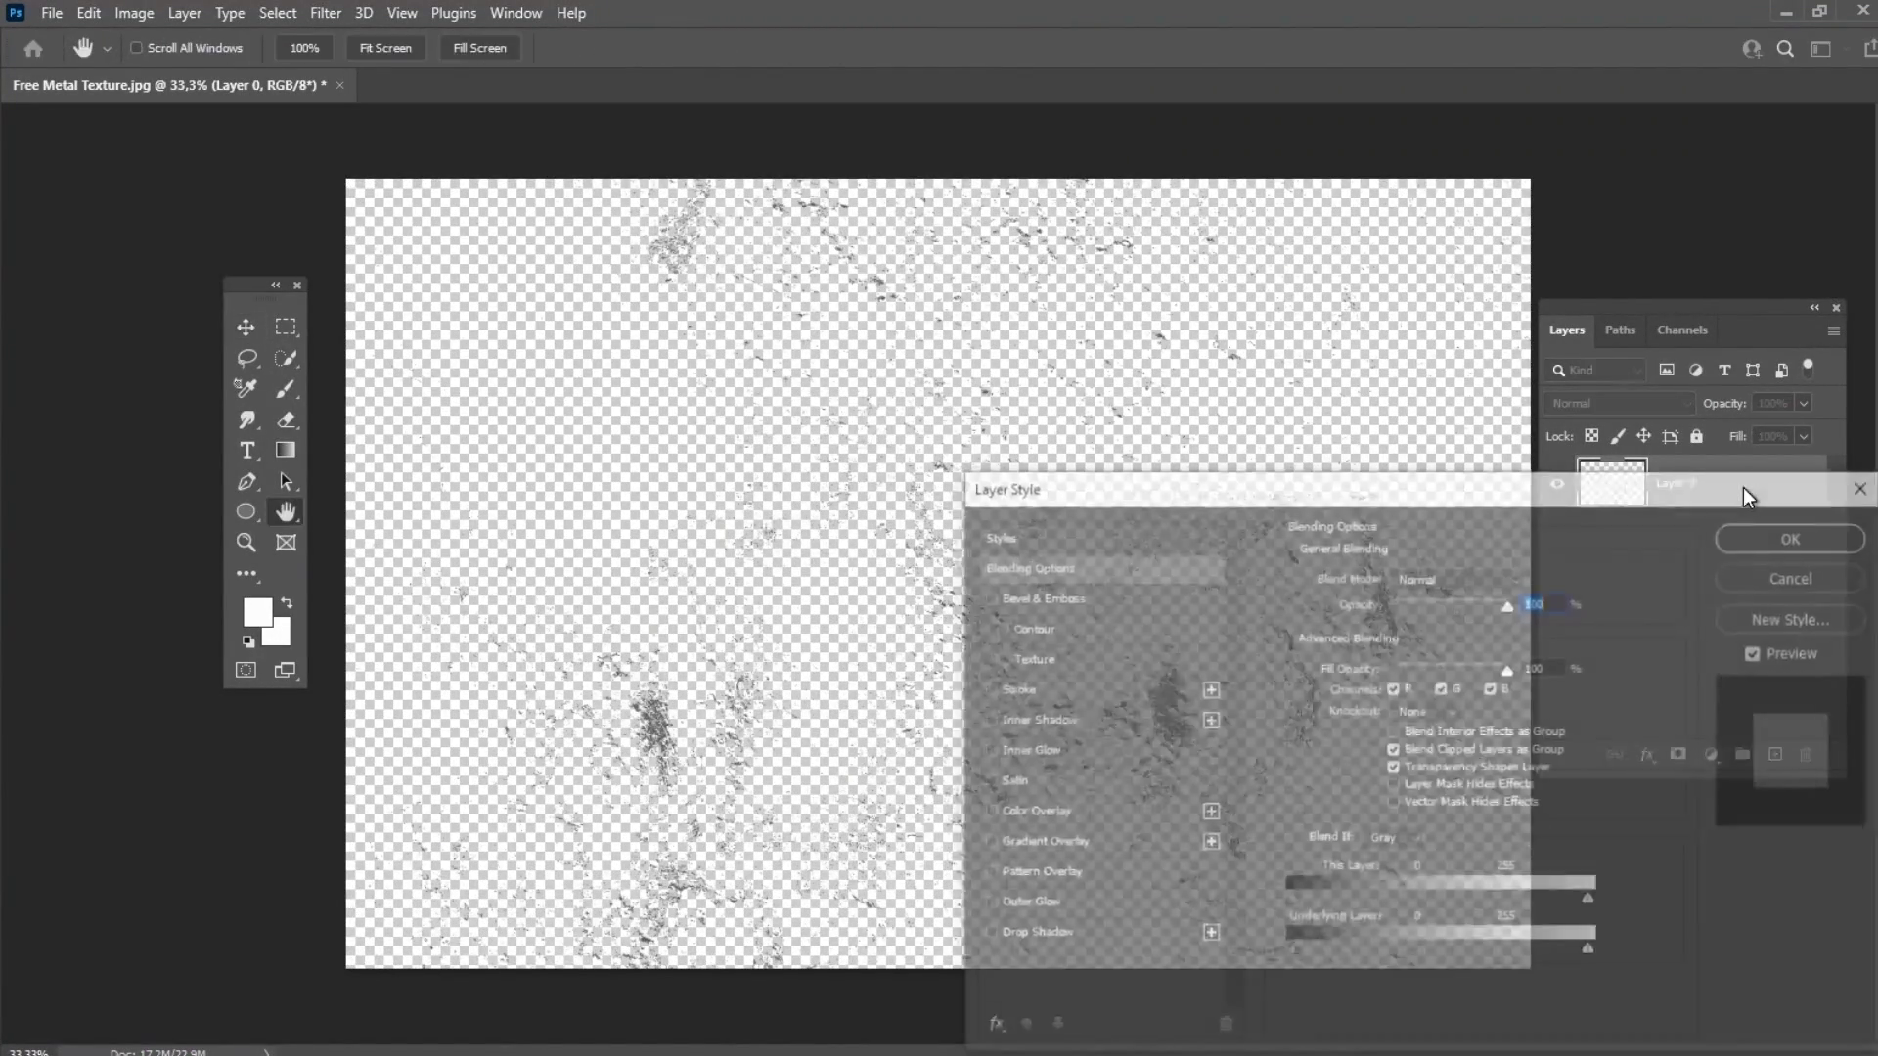
pyautogui.moveTo(1575, 496); pyautogui.dragTo(1004, 262)
pyautogui.click(516, 536)
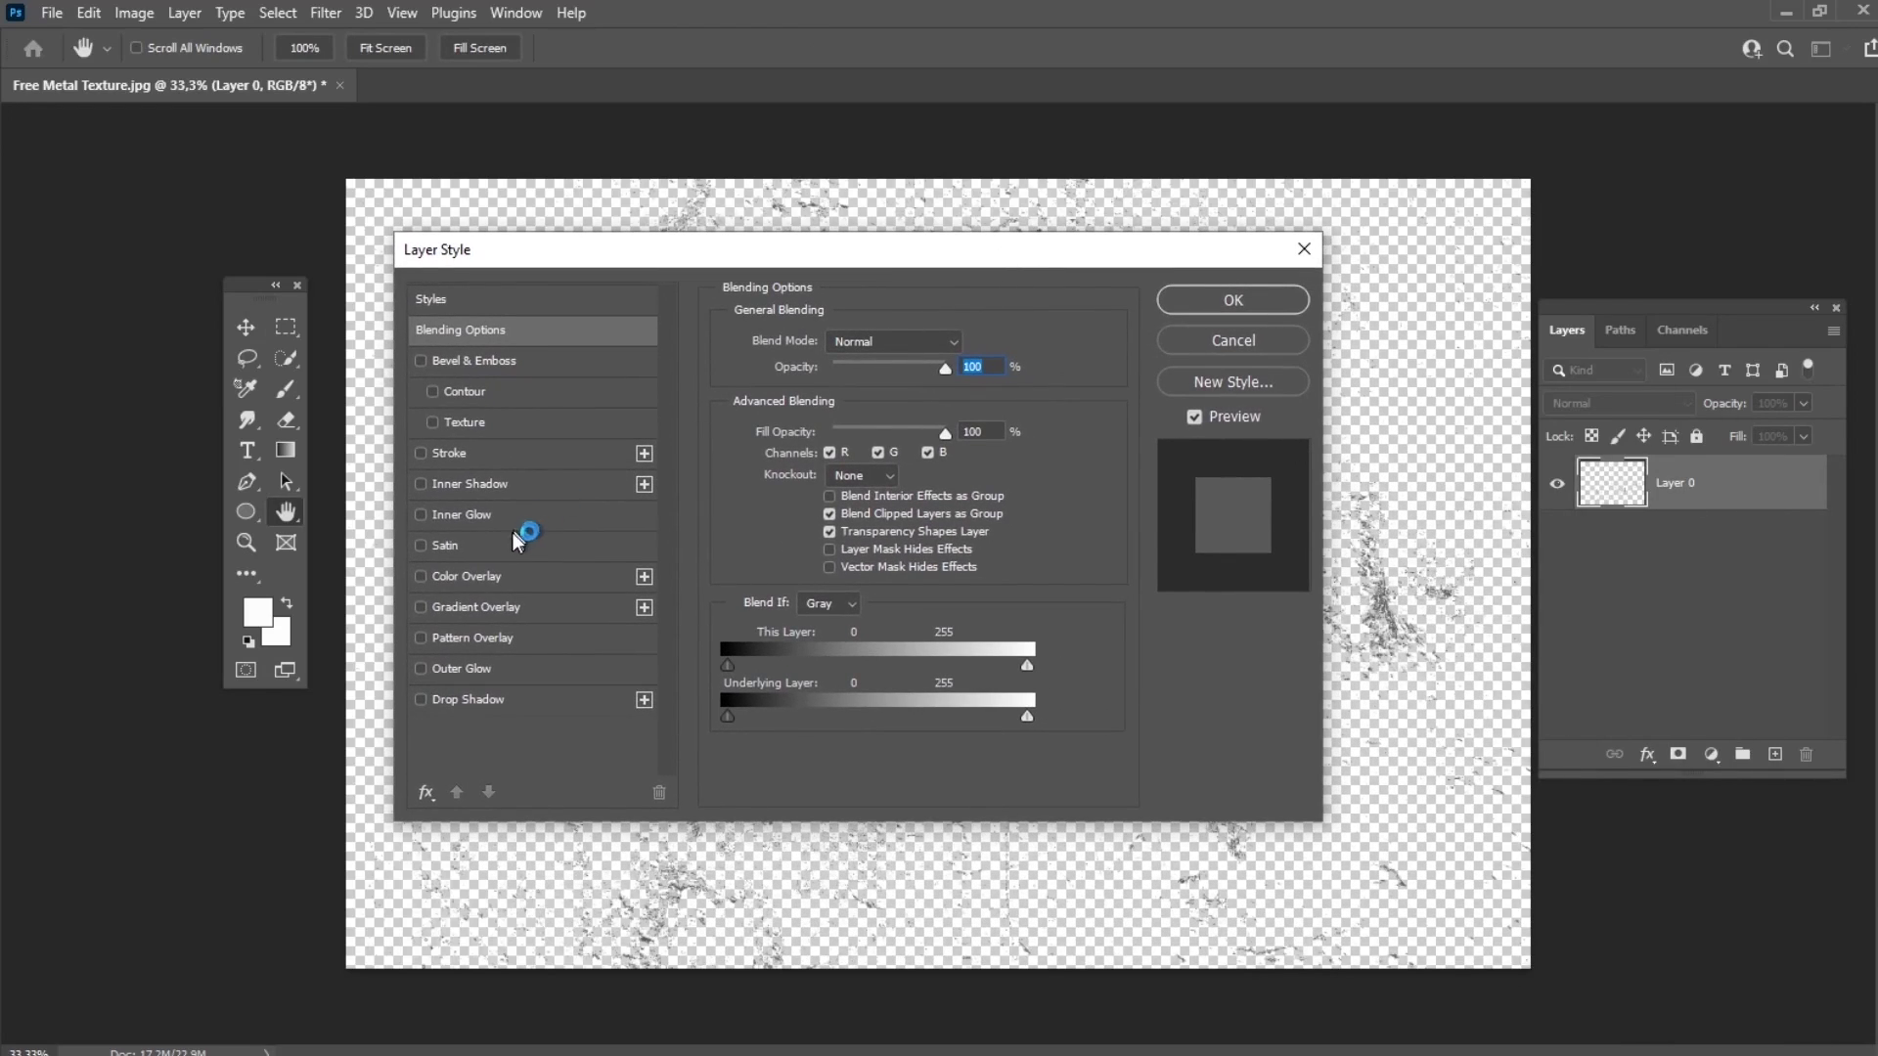
pyautogui.click(481, 579)
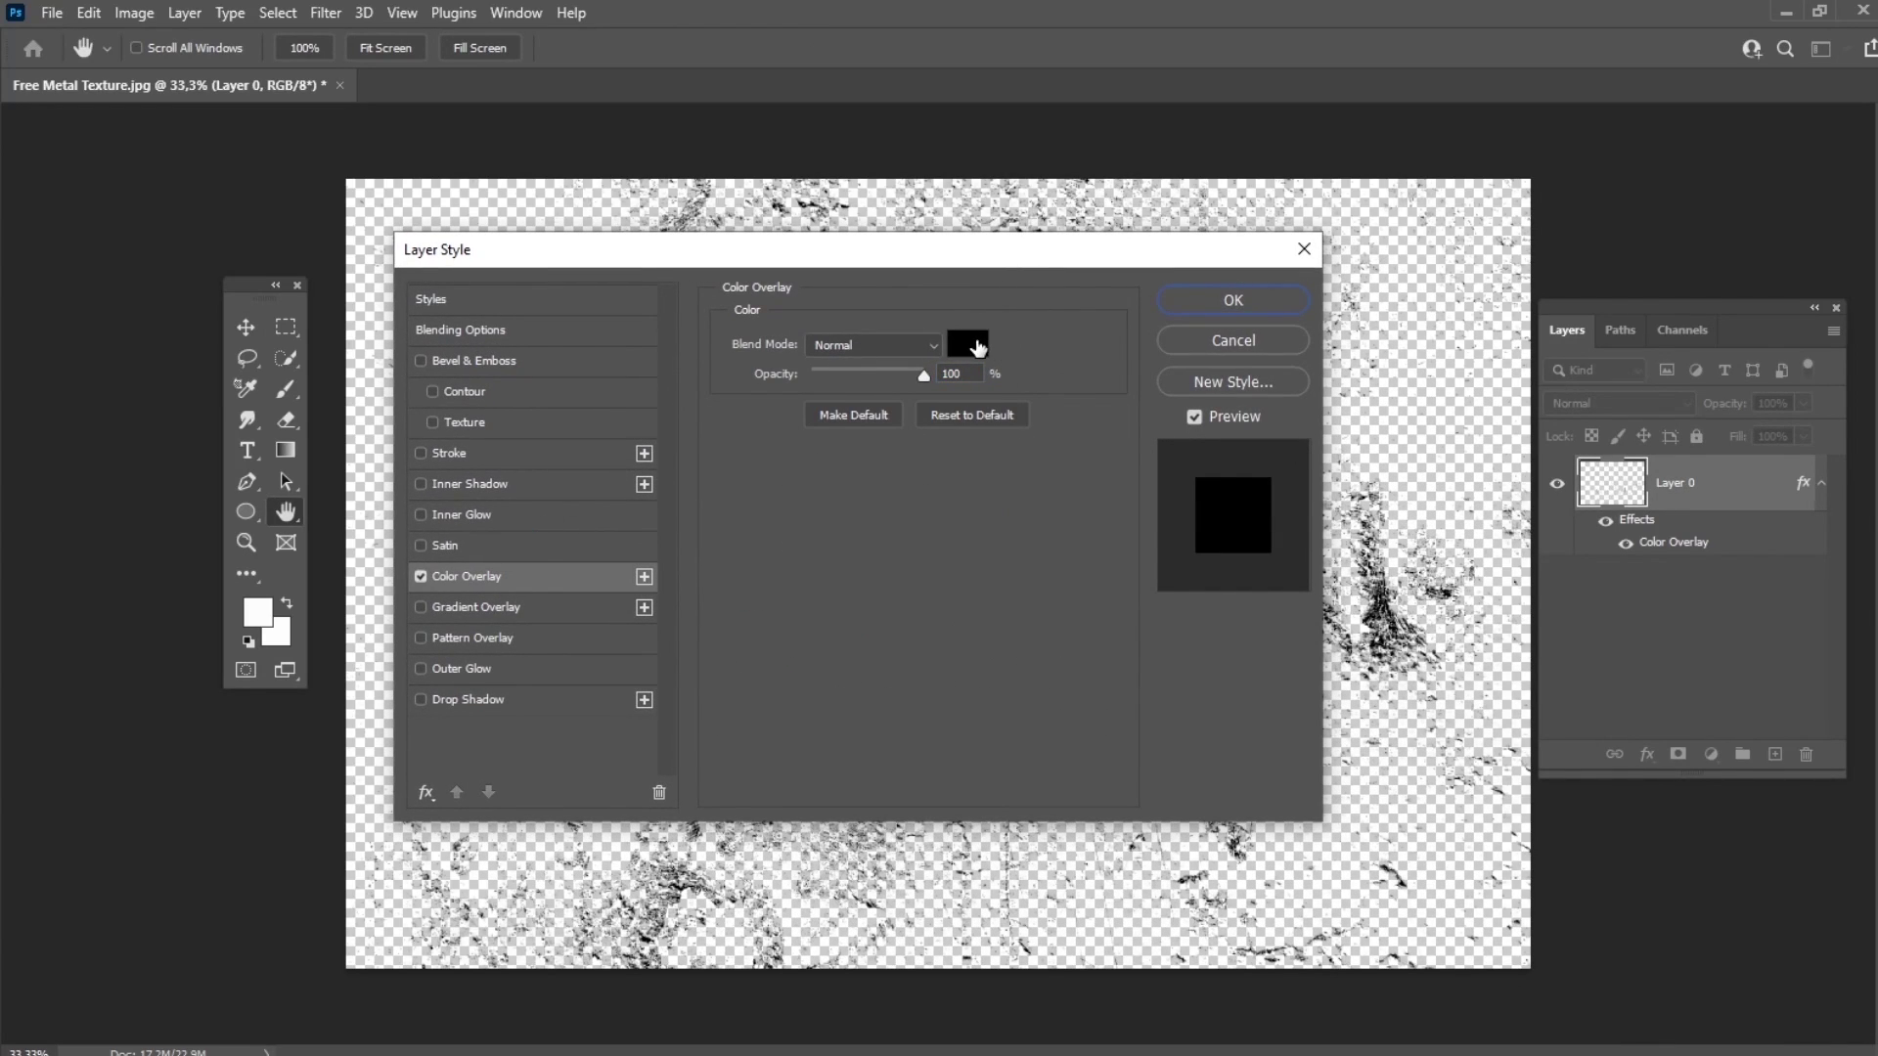
pyautogui.click(1182, 294)
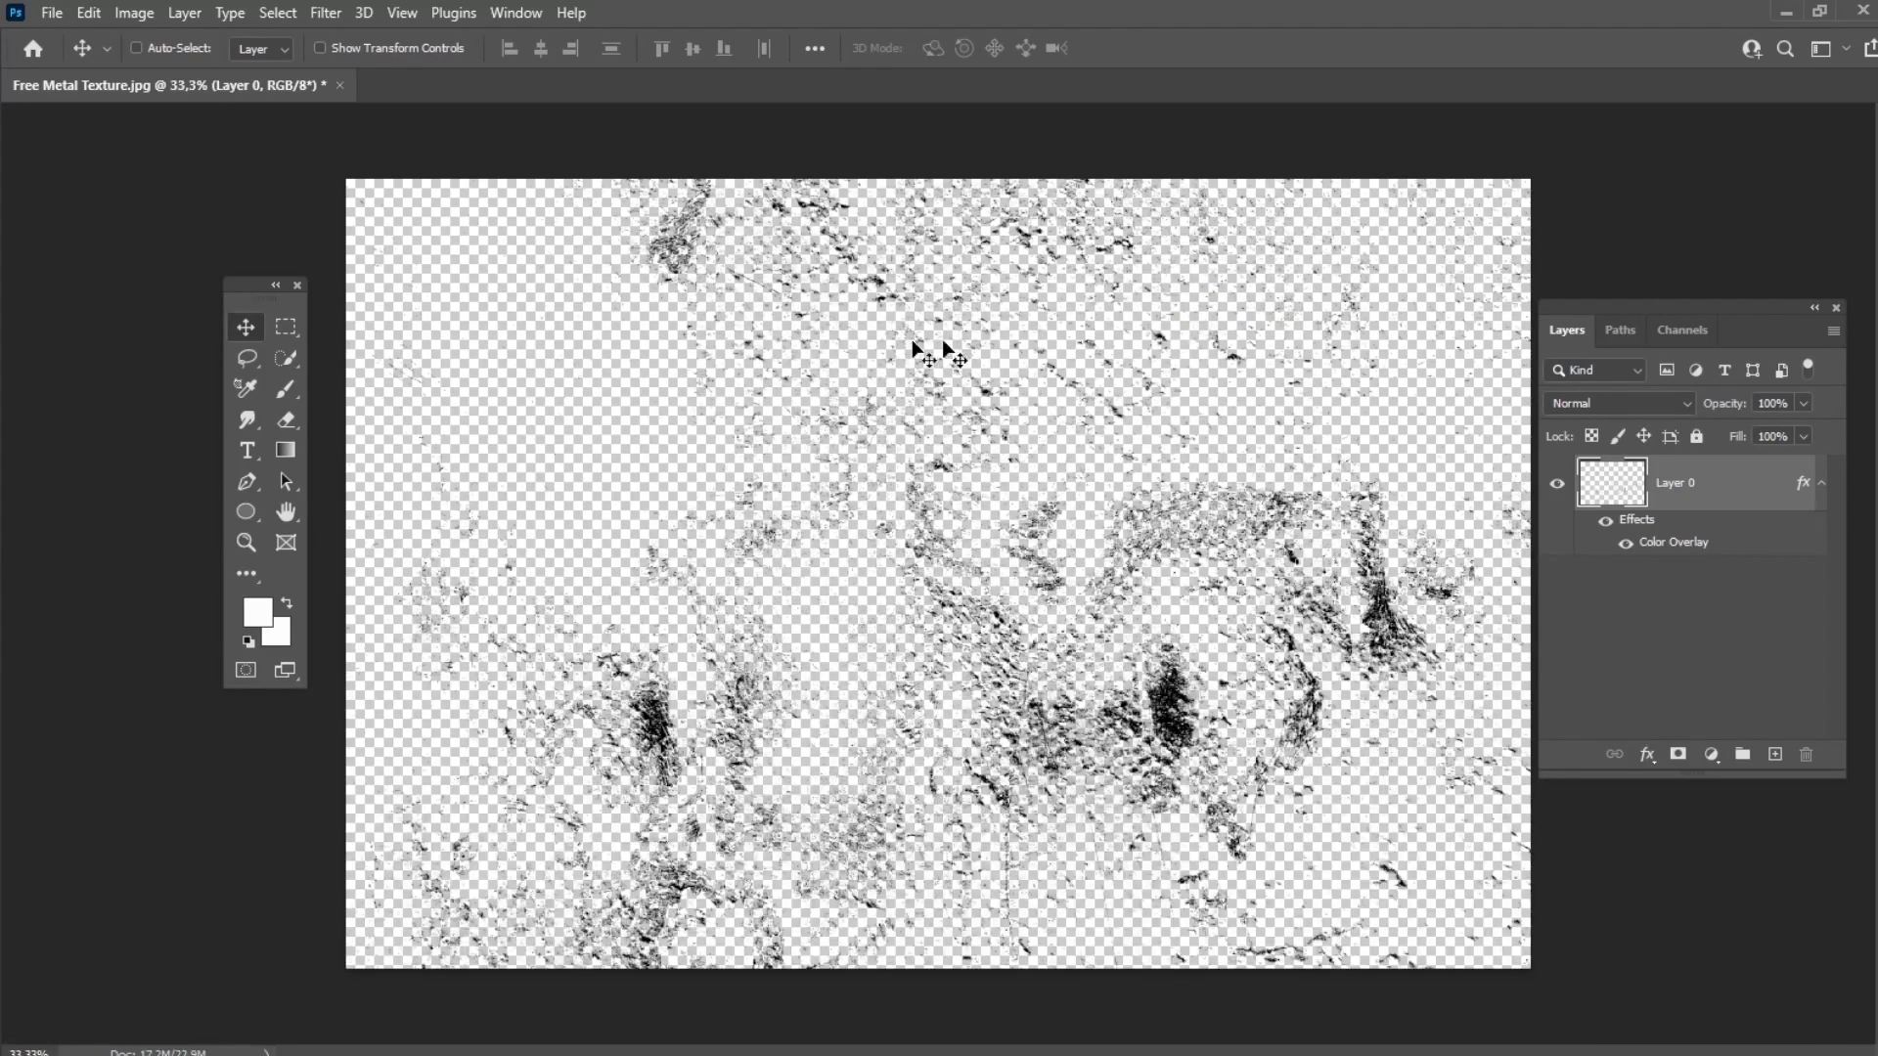
# Save the texture as PNG TEXTURE.png, overwriting the existing file and accepting the PNG options
pyautogui.click(51, 13)
pyautogui.click(86, 301)
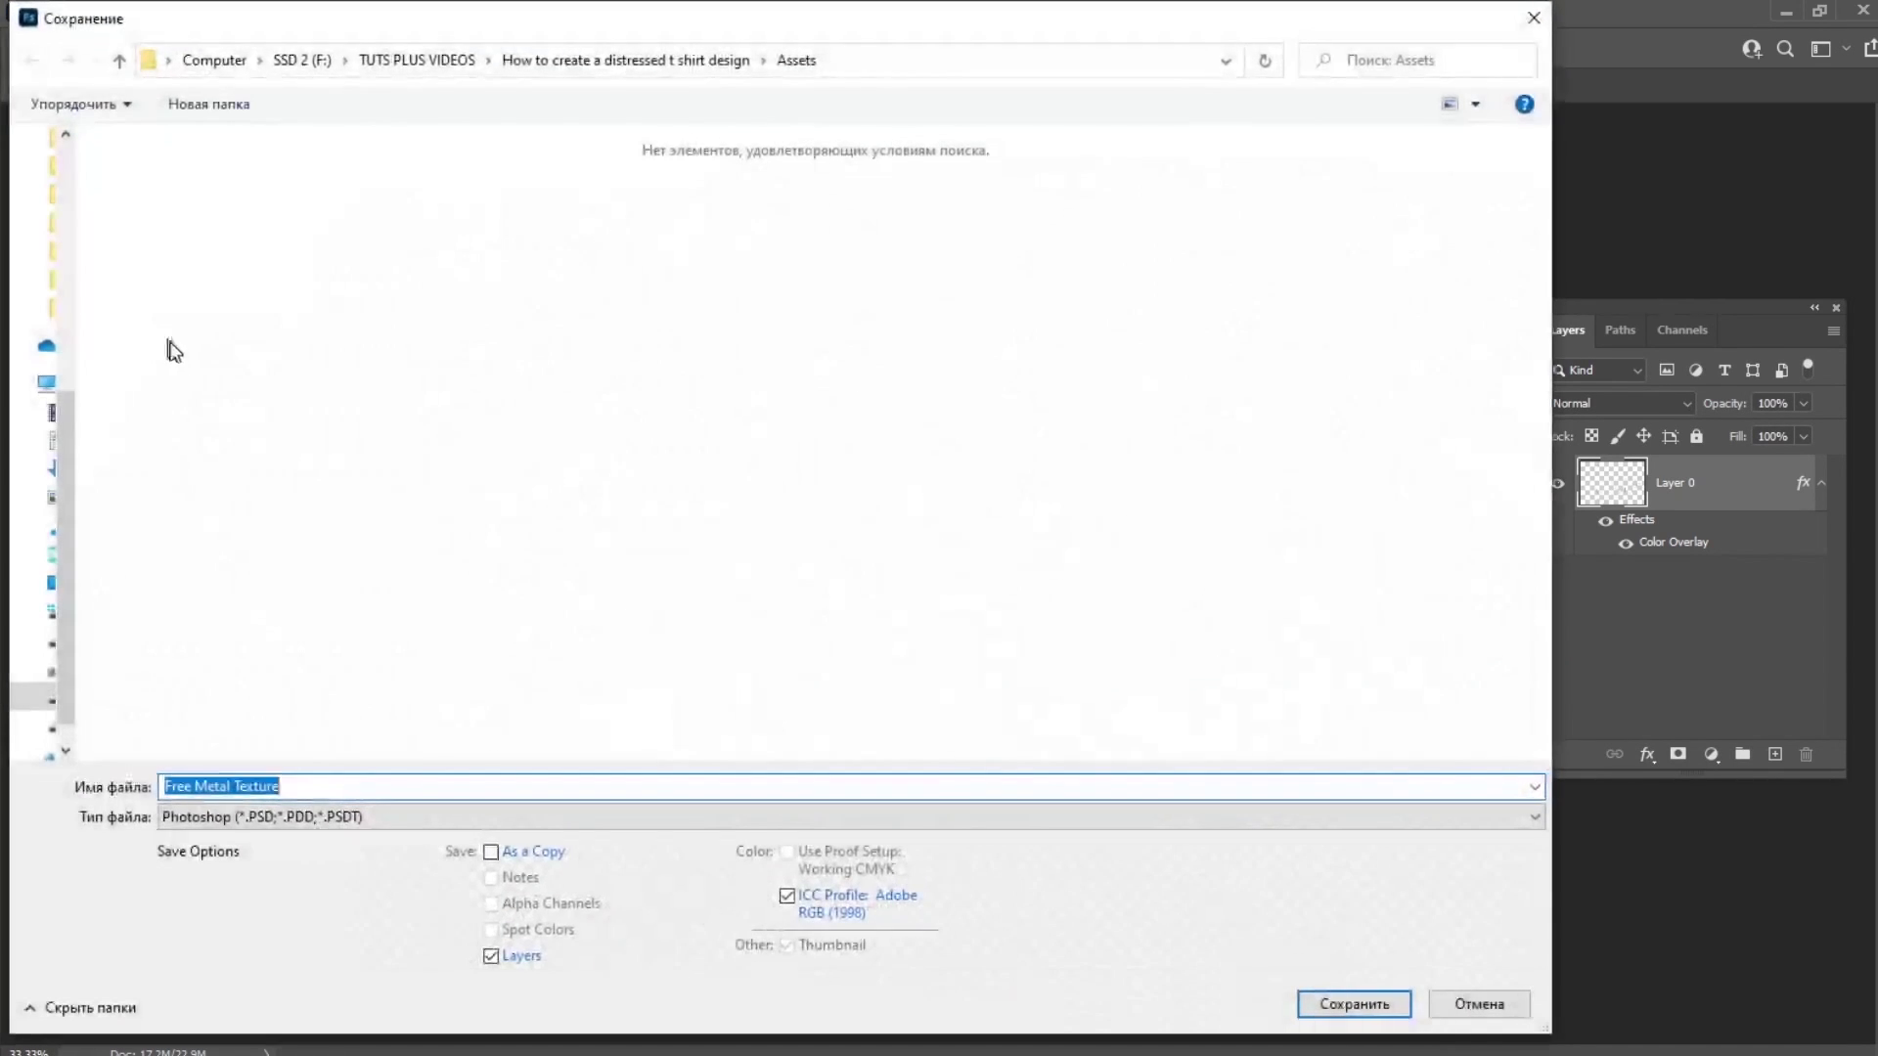
pyautogui.click(308, 820)
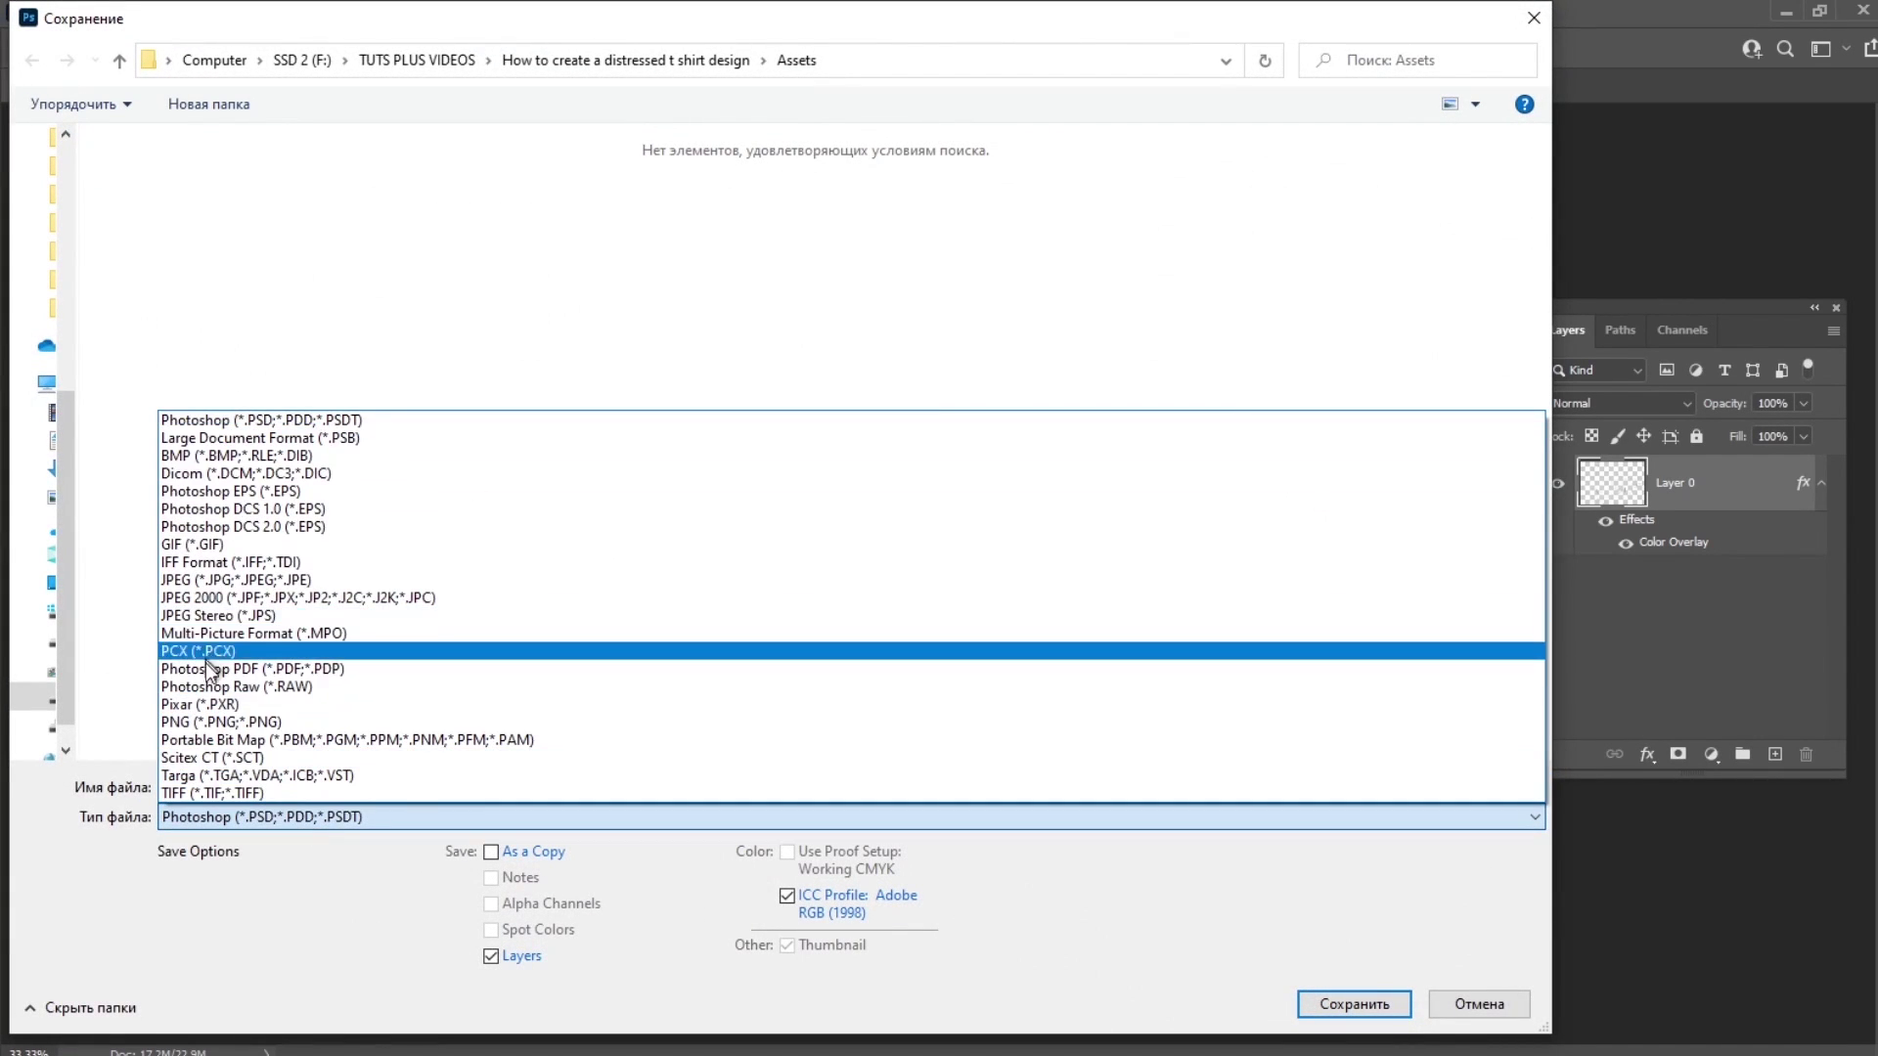
pyautogui.click(190, 723)
pyautogui.click(808, 235)
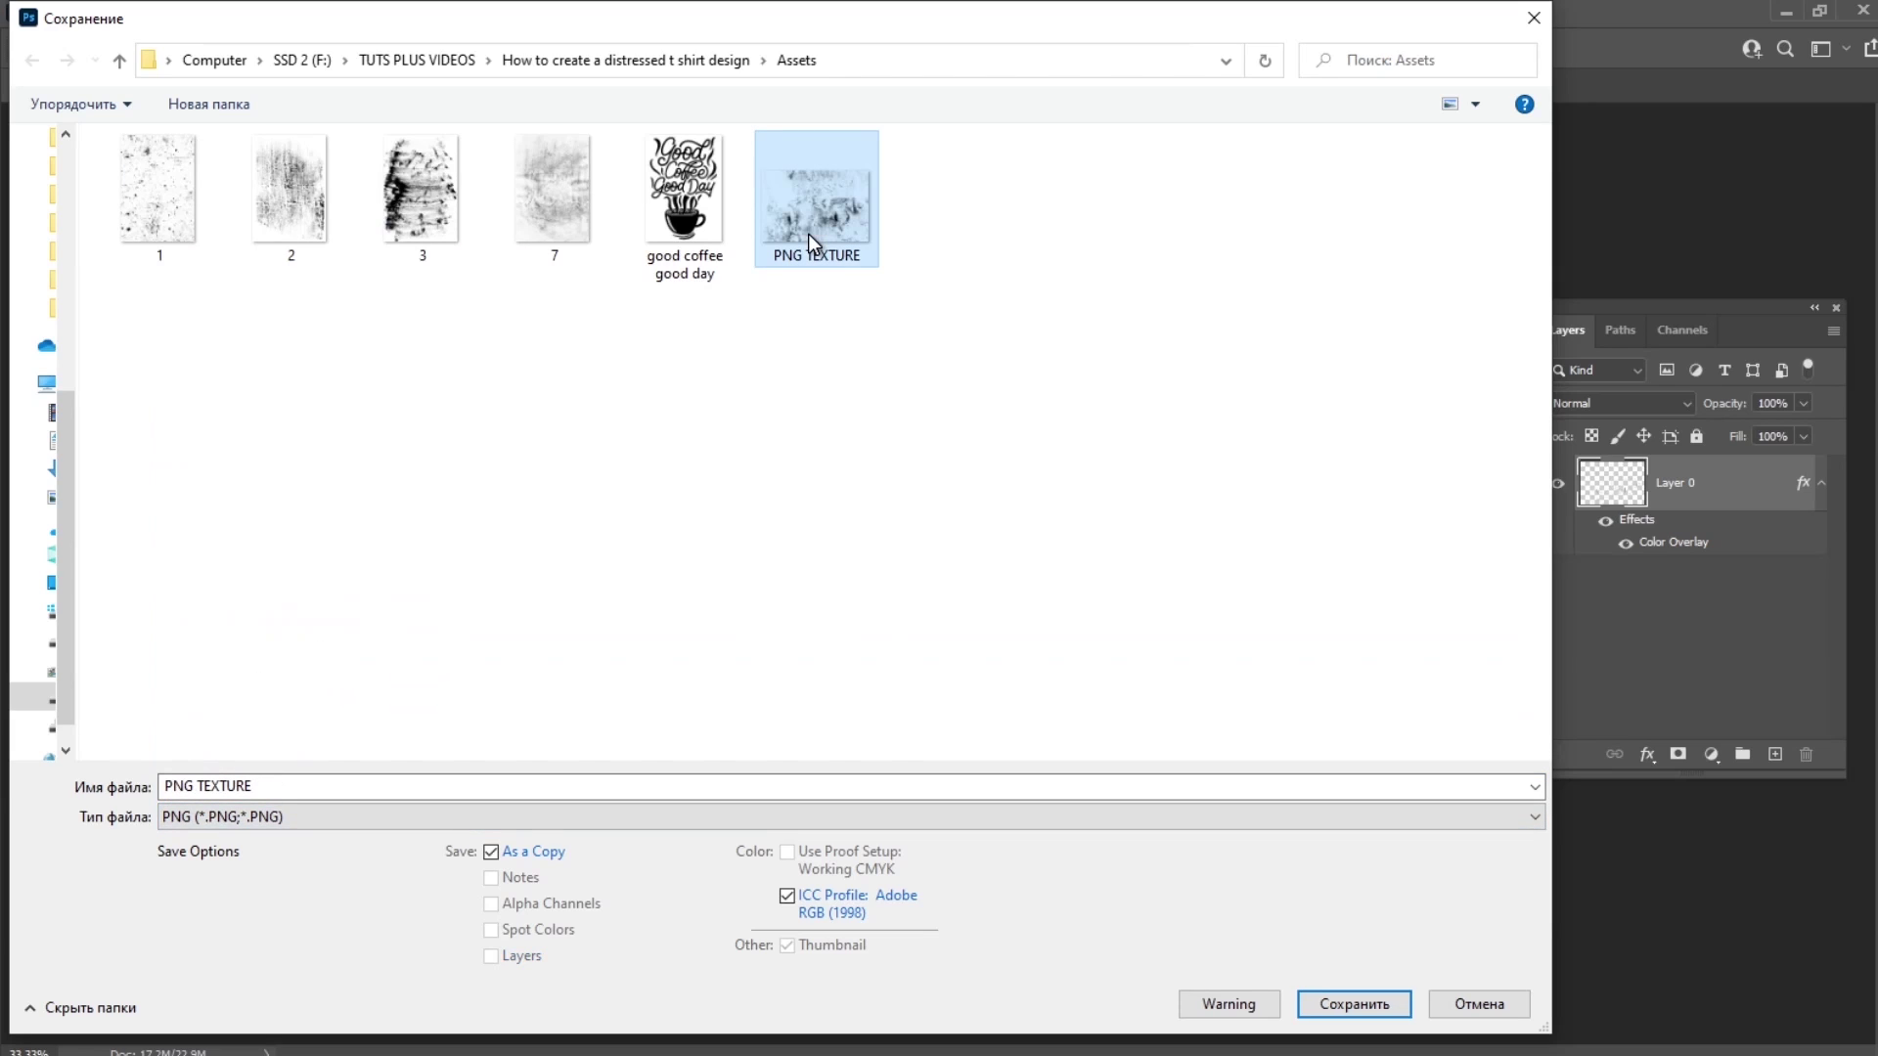
pyautogui.click(1391, 1008)
pyautogui.click(1013, 542)
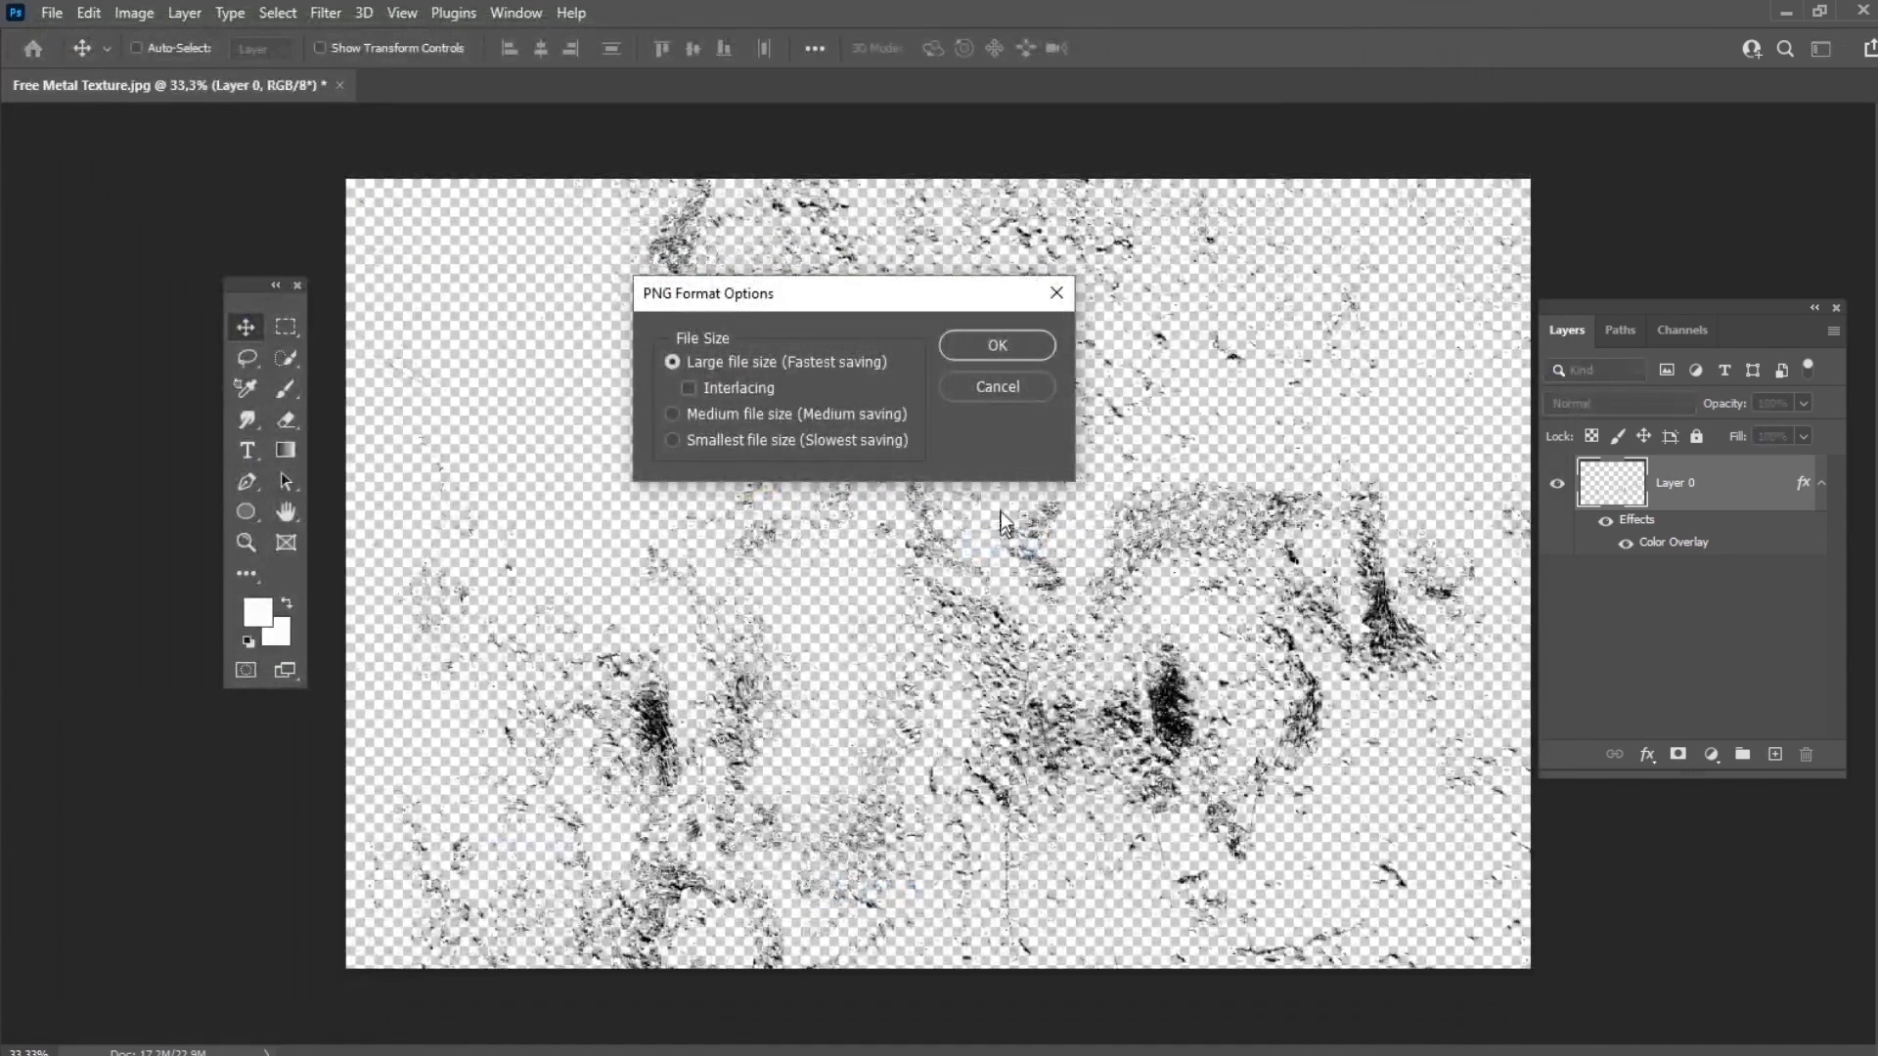
pyautogui.click(1002, 349)
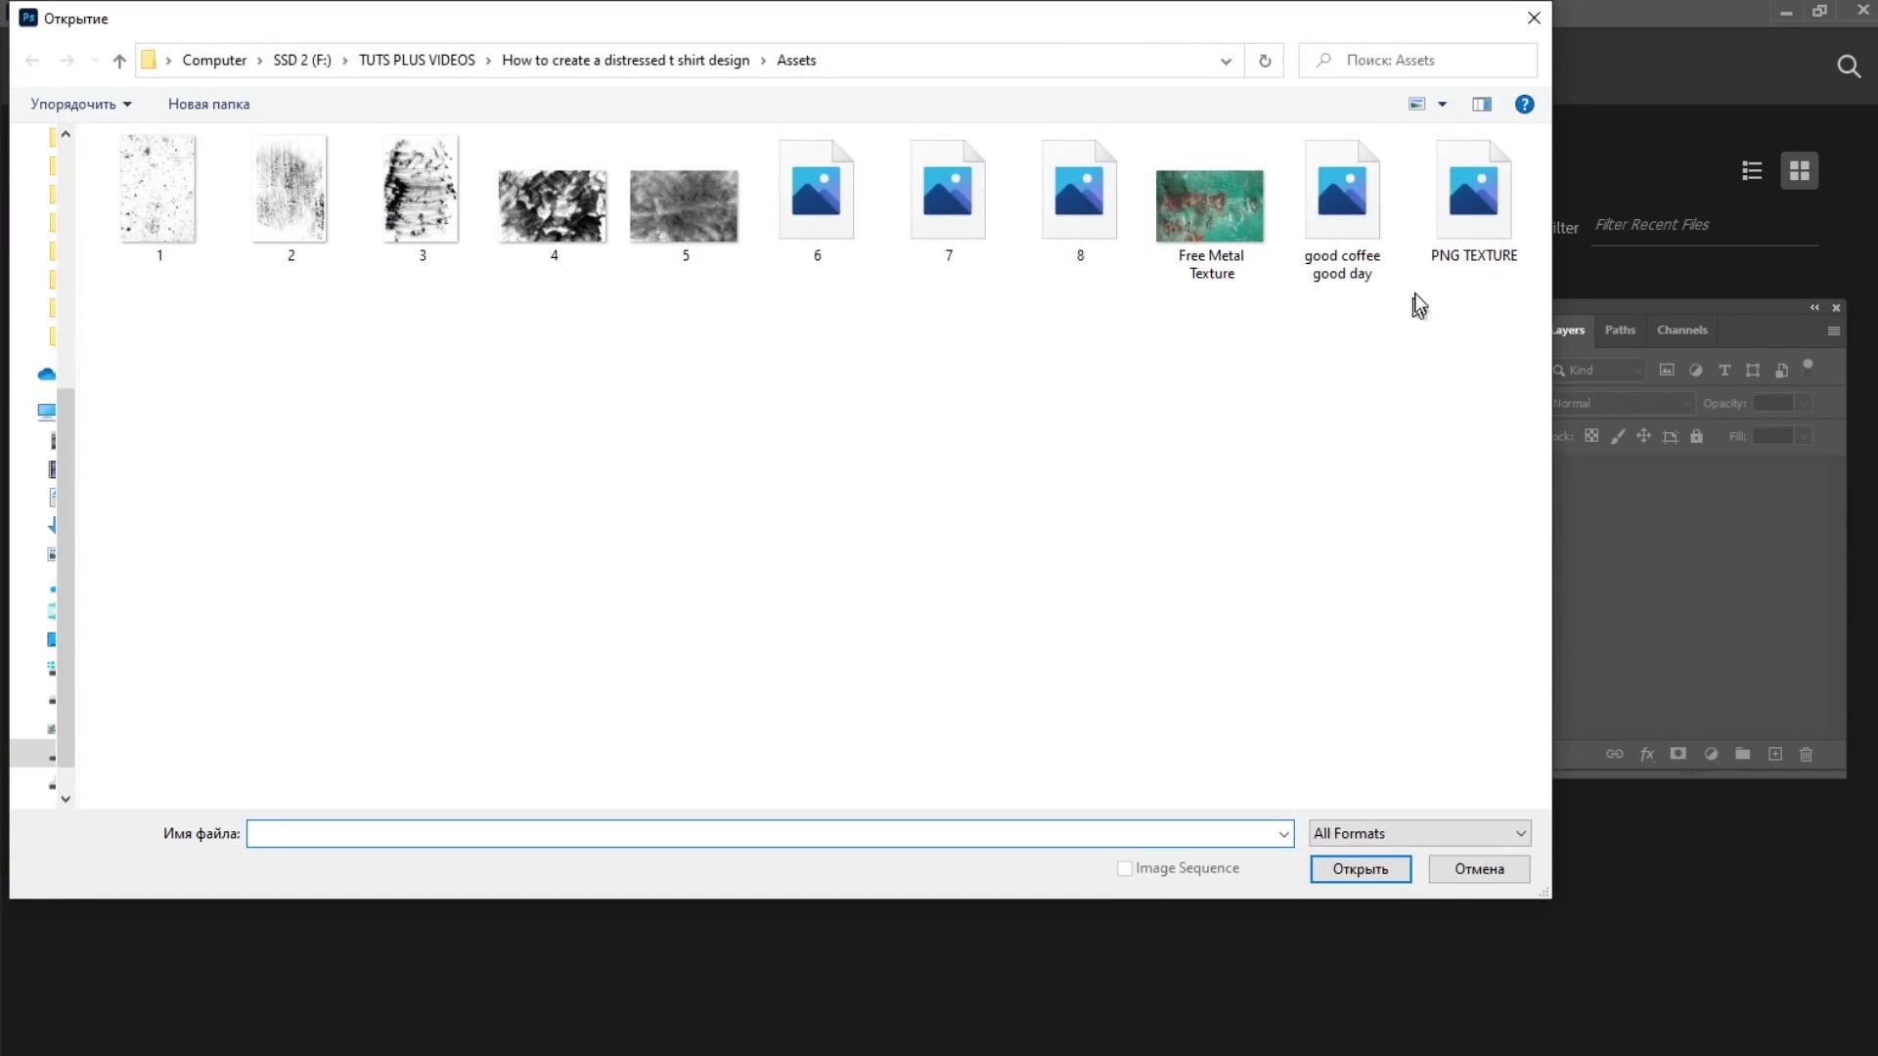
# Open PNG TEXTURE, zoom in, and lasso a freehand patch of the texture
pyautogui.doubleClick(1467, 235)
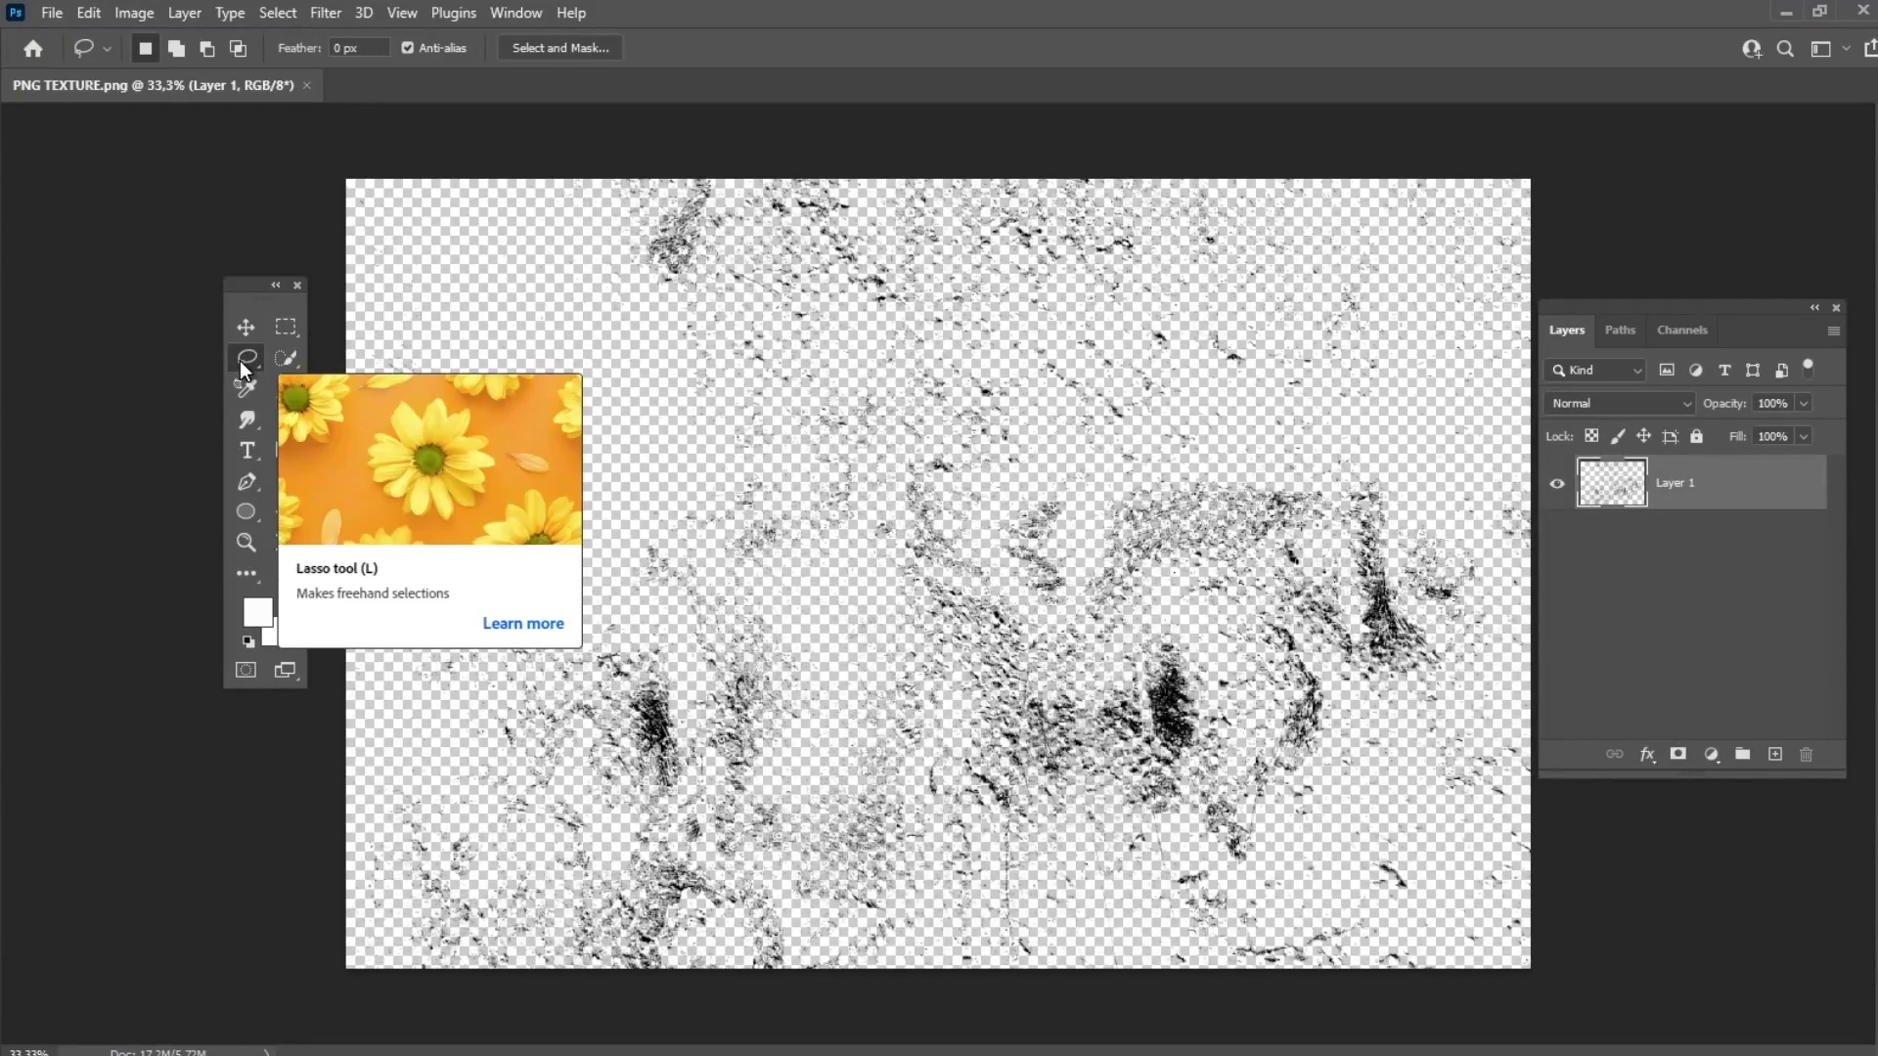
pyautogui.hotkey('ctrl', '+')
pyautogui.hotkey('ctrl', '+')
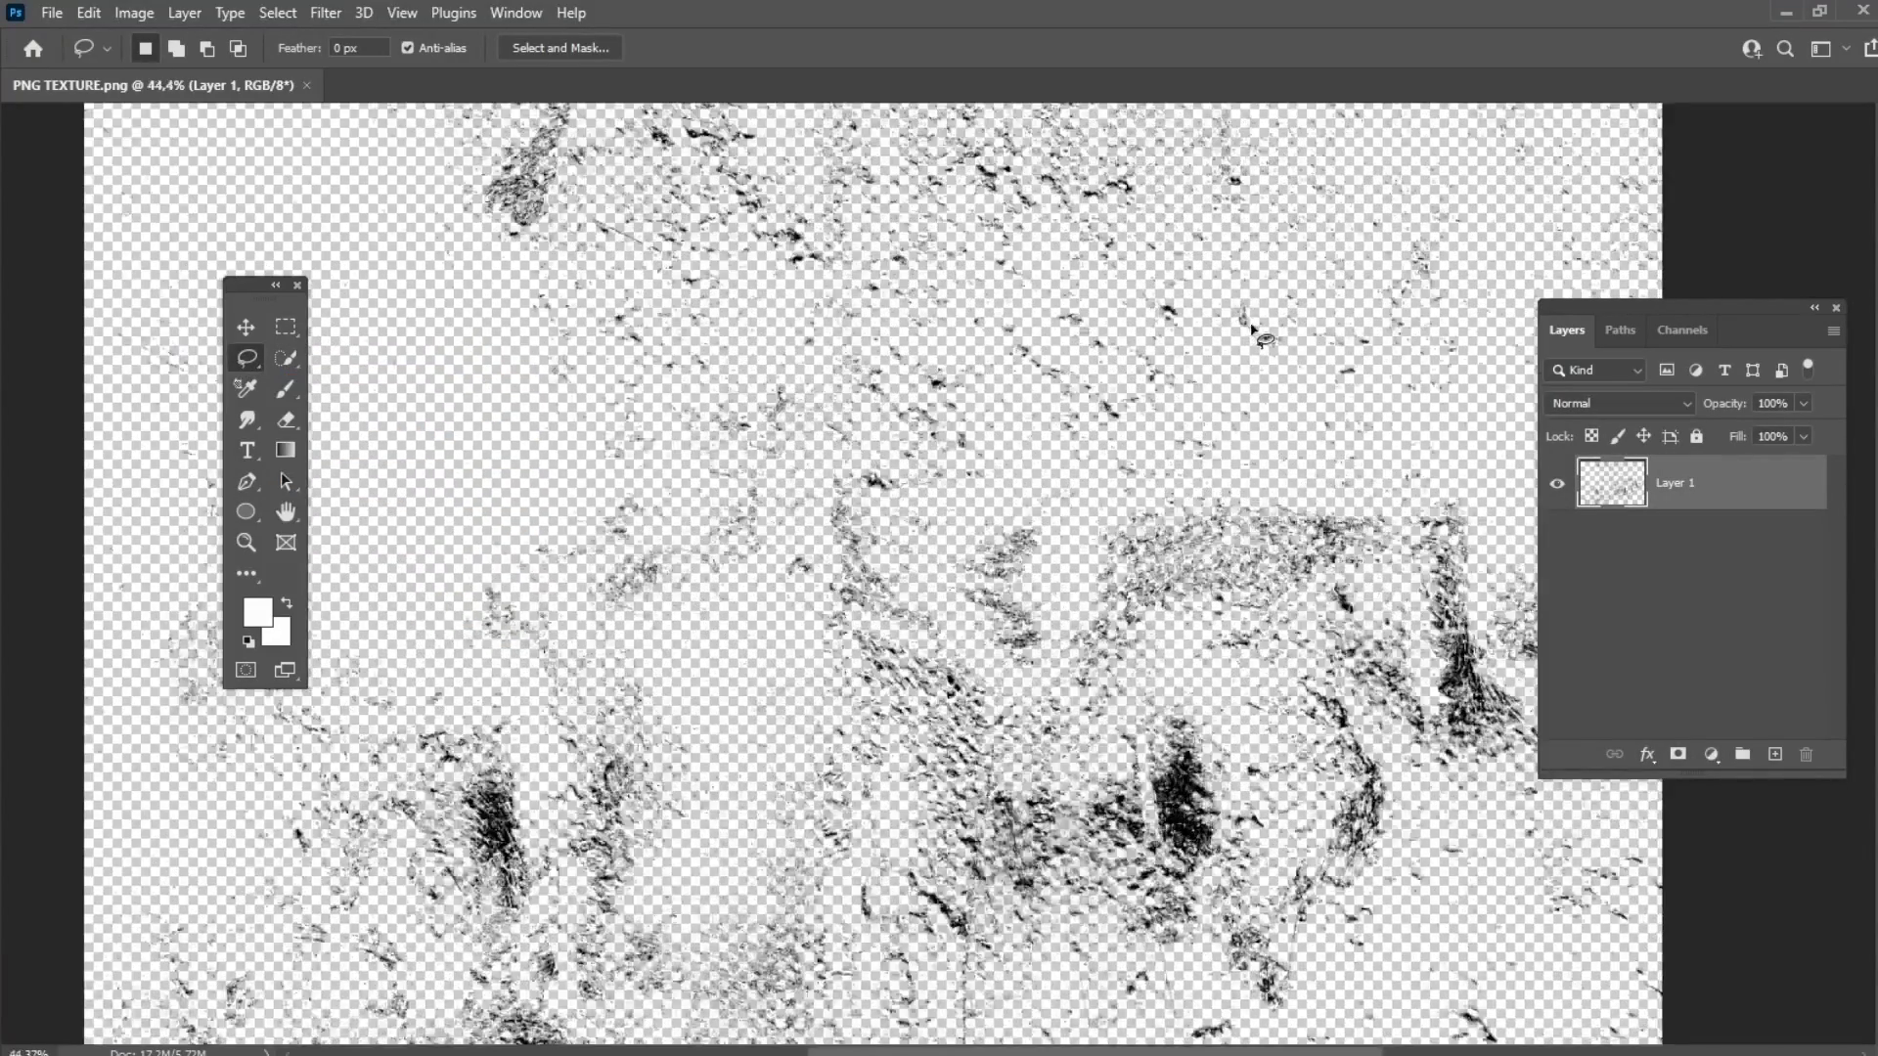
pyautogui.scroll(2, 910, 665)
pyautogui.moveTo(909, 658)
pyautogui.mouseDown()
pyautogui.moveTo(1158, 472)
pyautogui.moveTo(1137, 329)
pyautogui.moveTo(1083, 268)
pyautogui.moveTo(944, 255)
pyautogui.moveTo(761, 280)
pyautogui.moveTo(686, 325)
pyautogui.moveTo(761, 534)
pyautogui.moveTo(921, 665)
pyautogui.mouseUp()
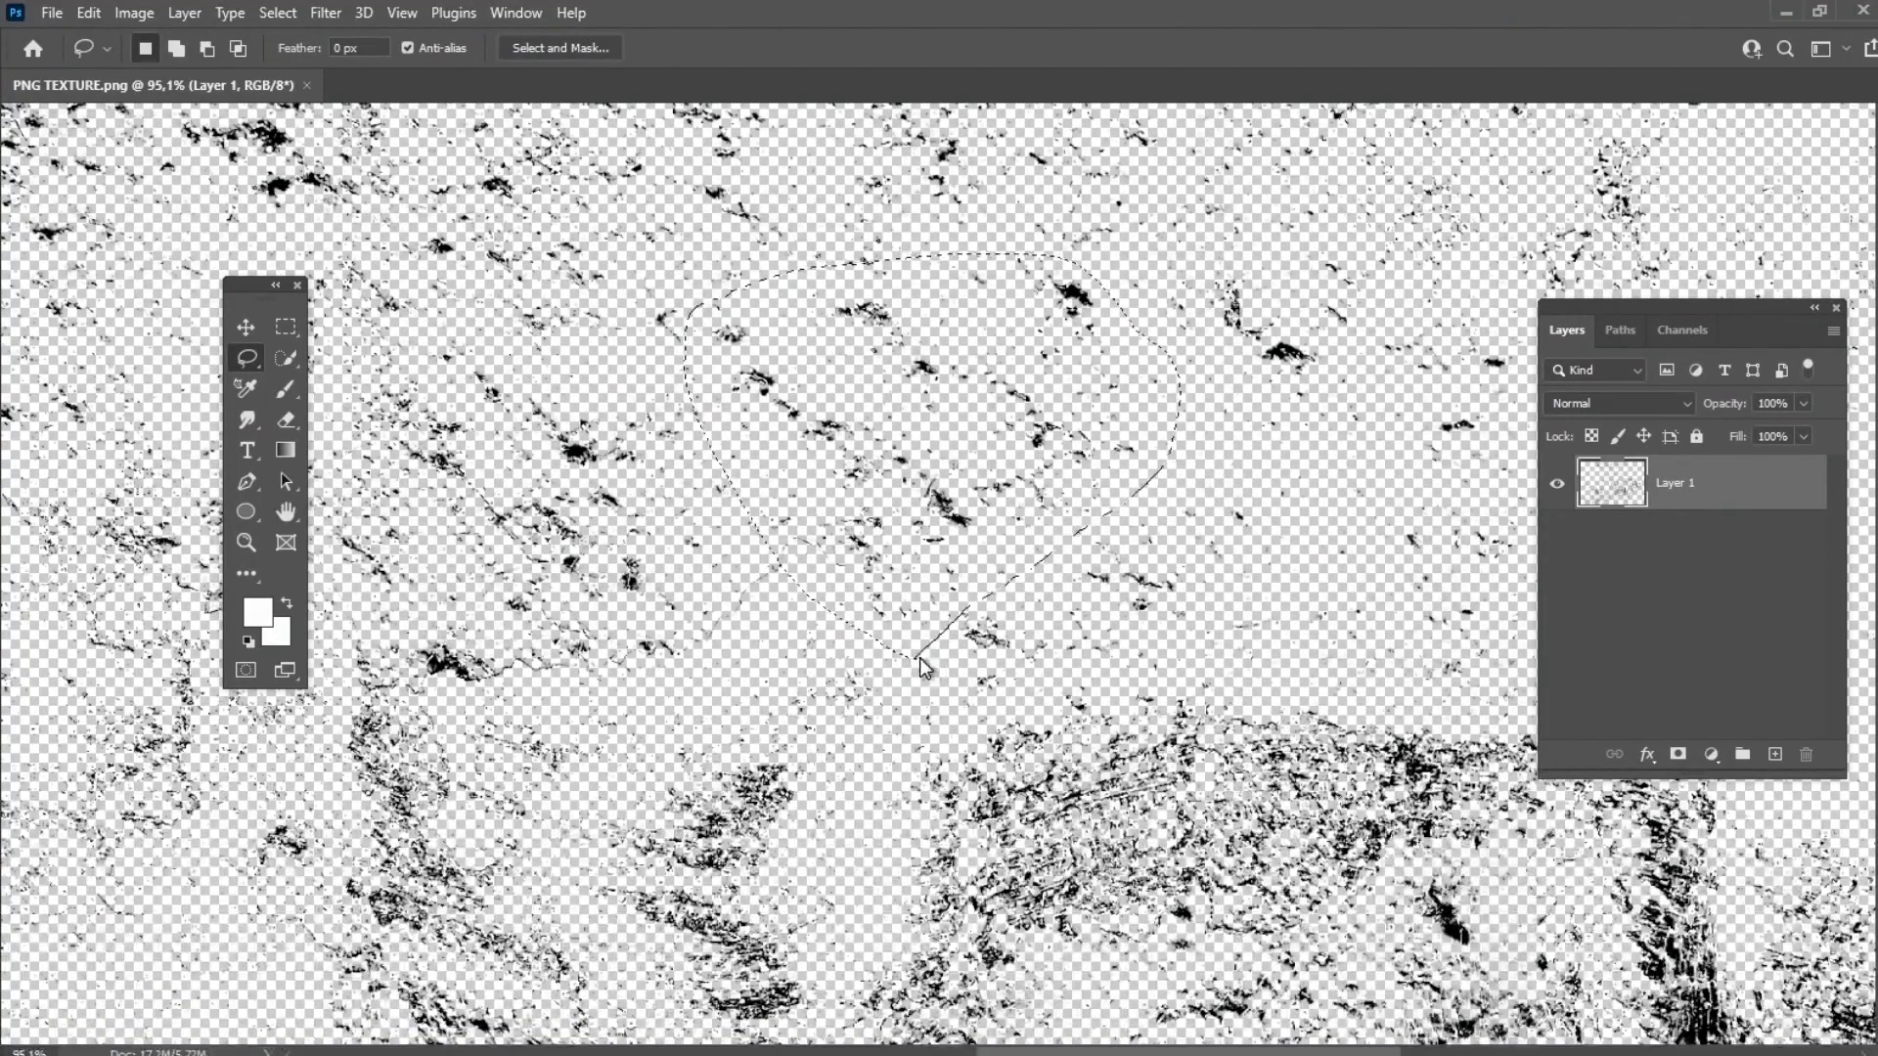
# Define the lassoed patch as a brush preset named 'Distressed Brush'
pyautogui.click(90, 12)
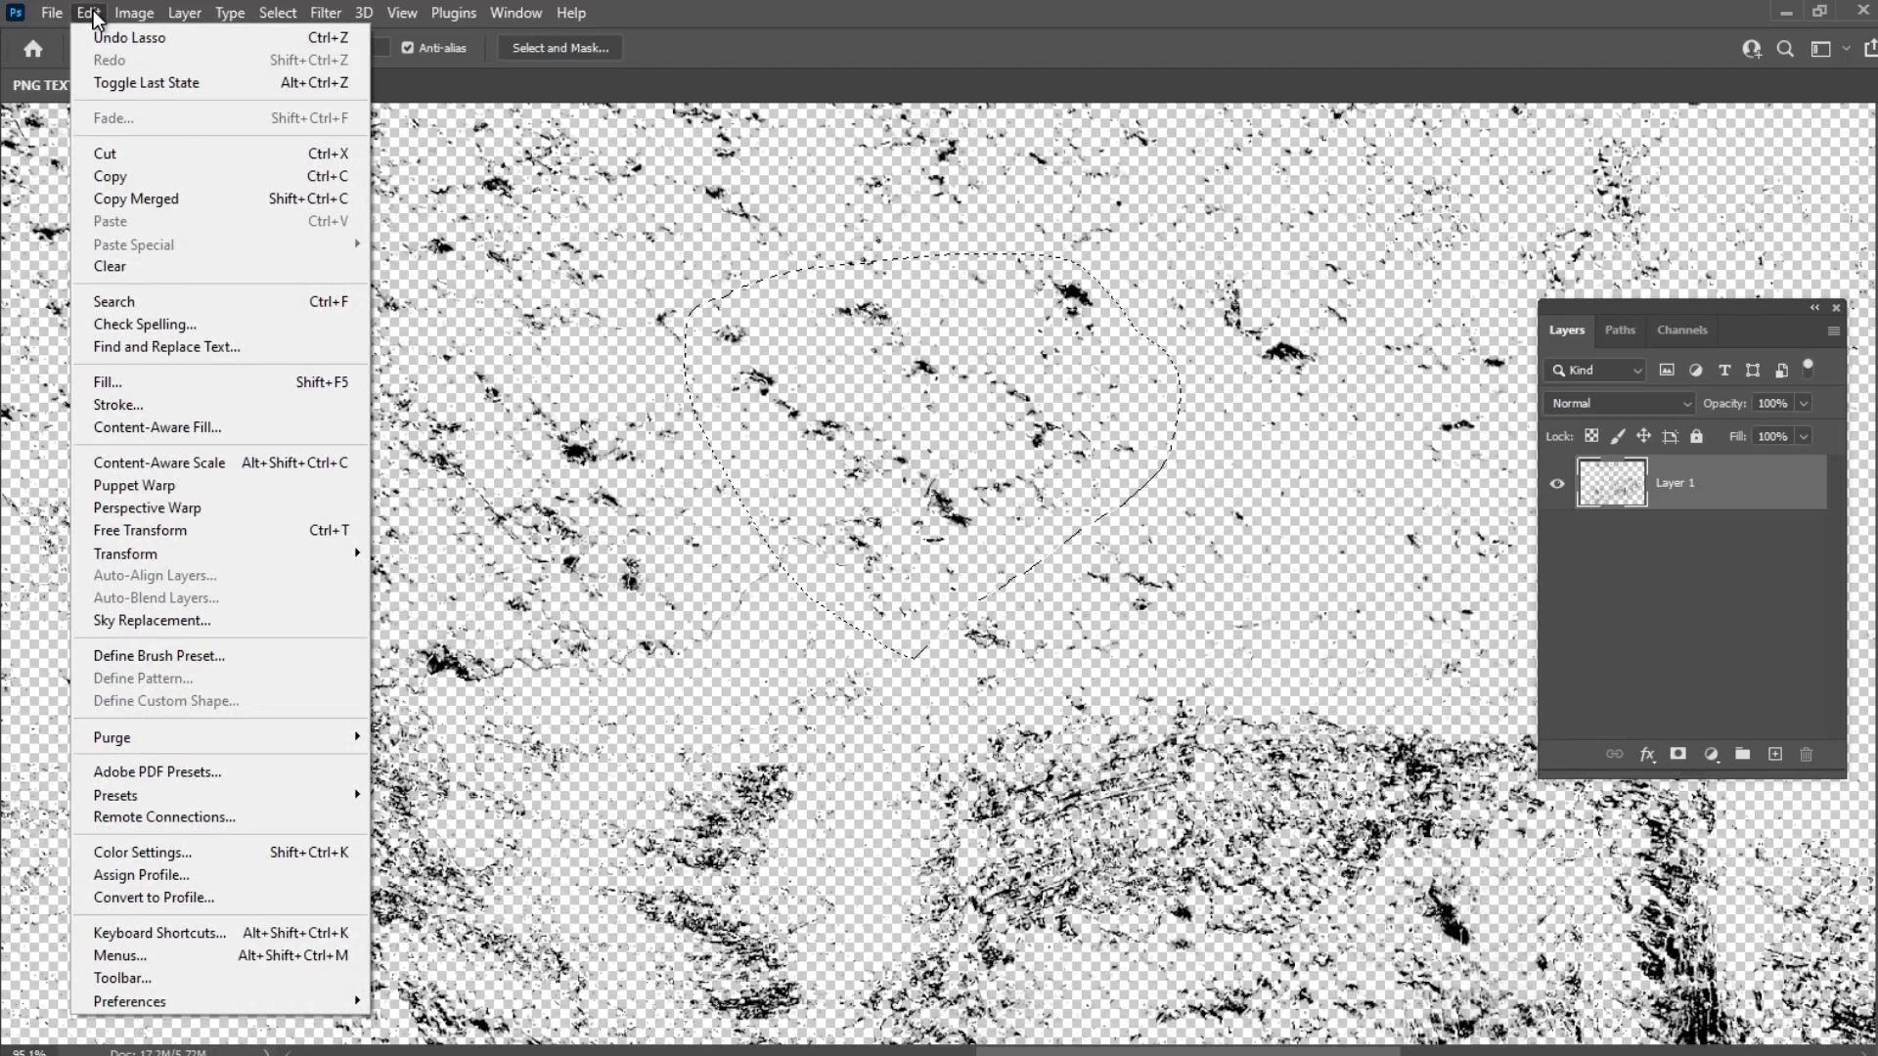
pyautogui.click(292, 654)
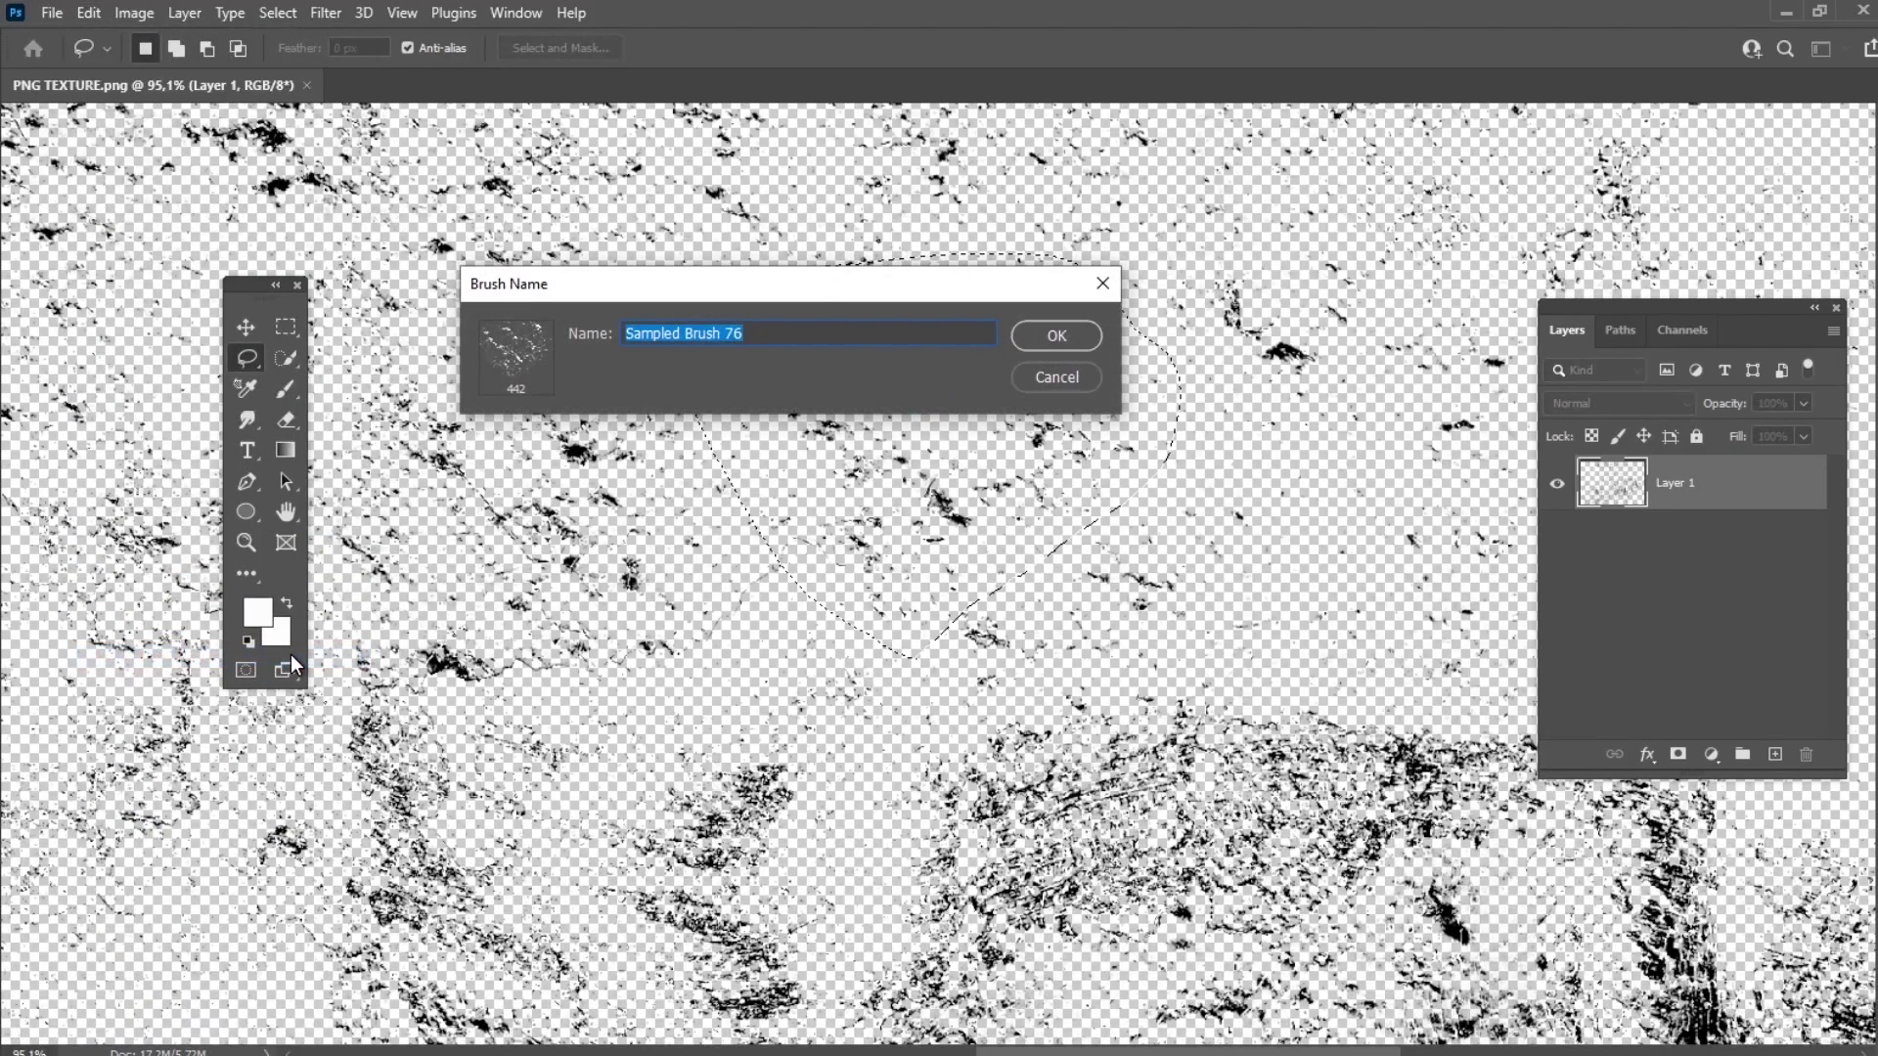
pyautogui.write('Distressed Brush')
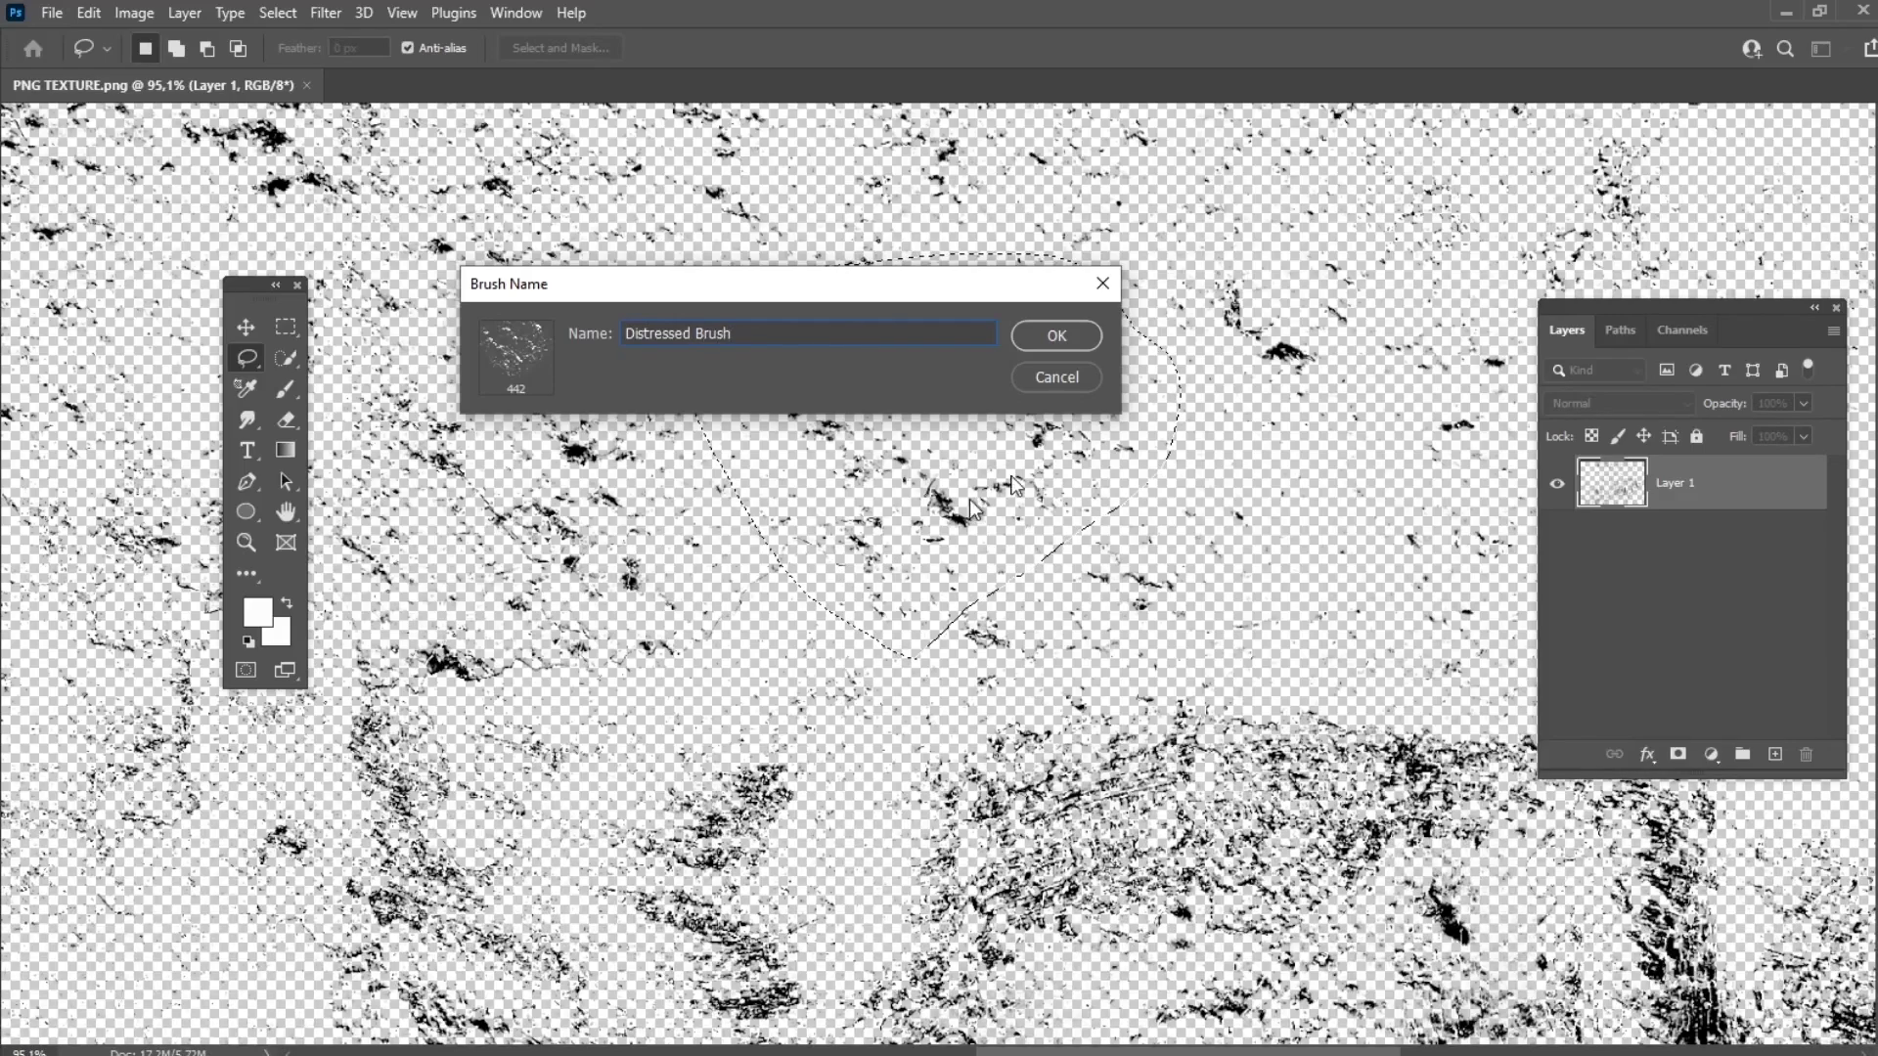
pyautogui.click(1057, 336)
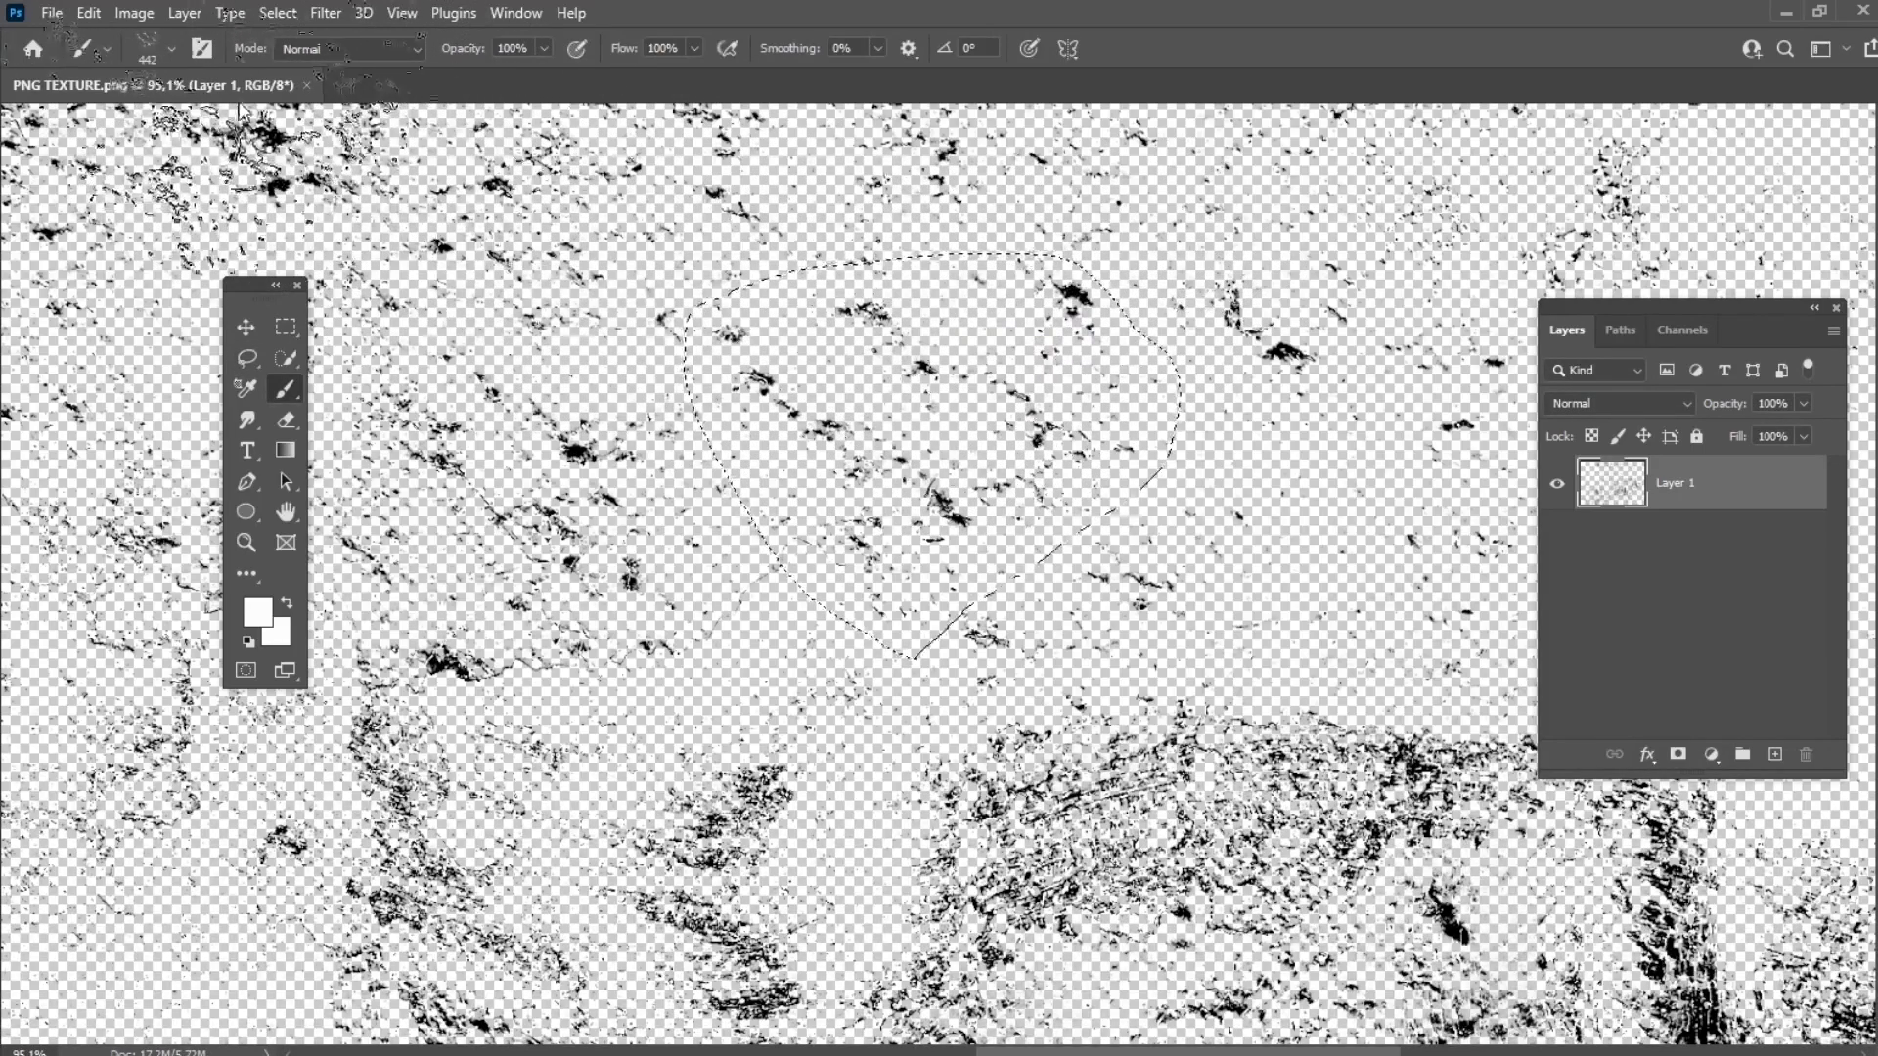
pyautogui.click(201, 55)
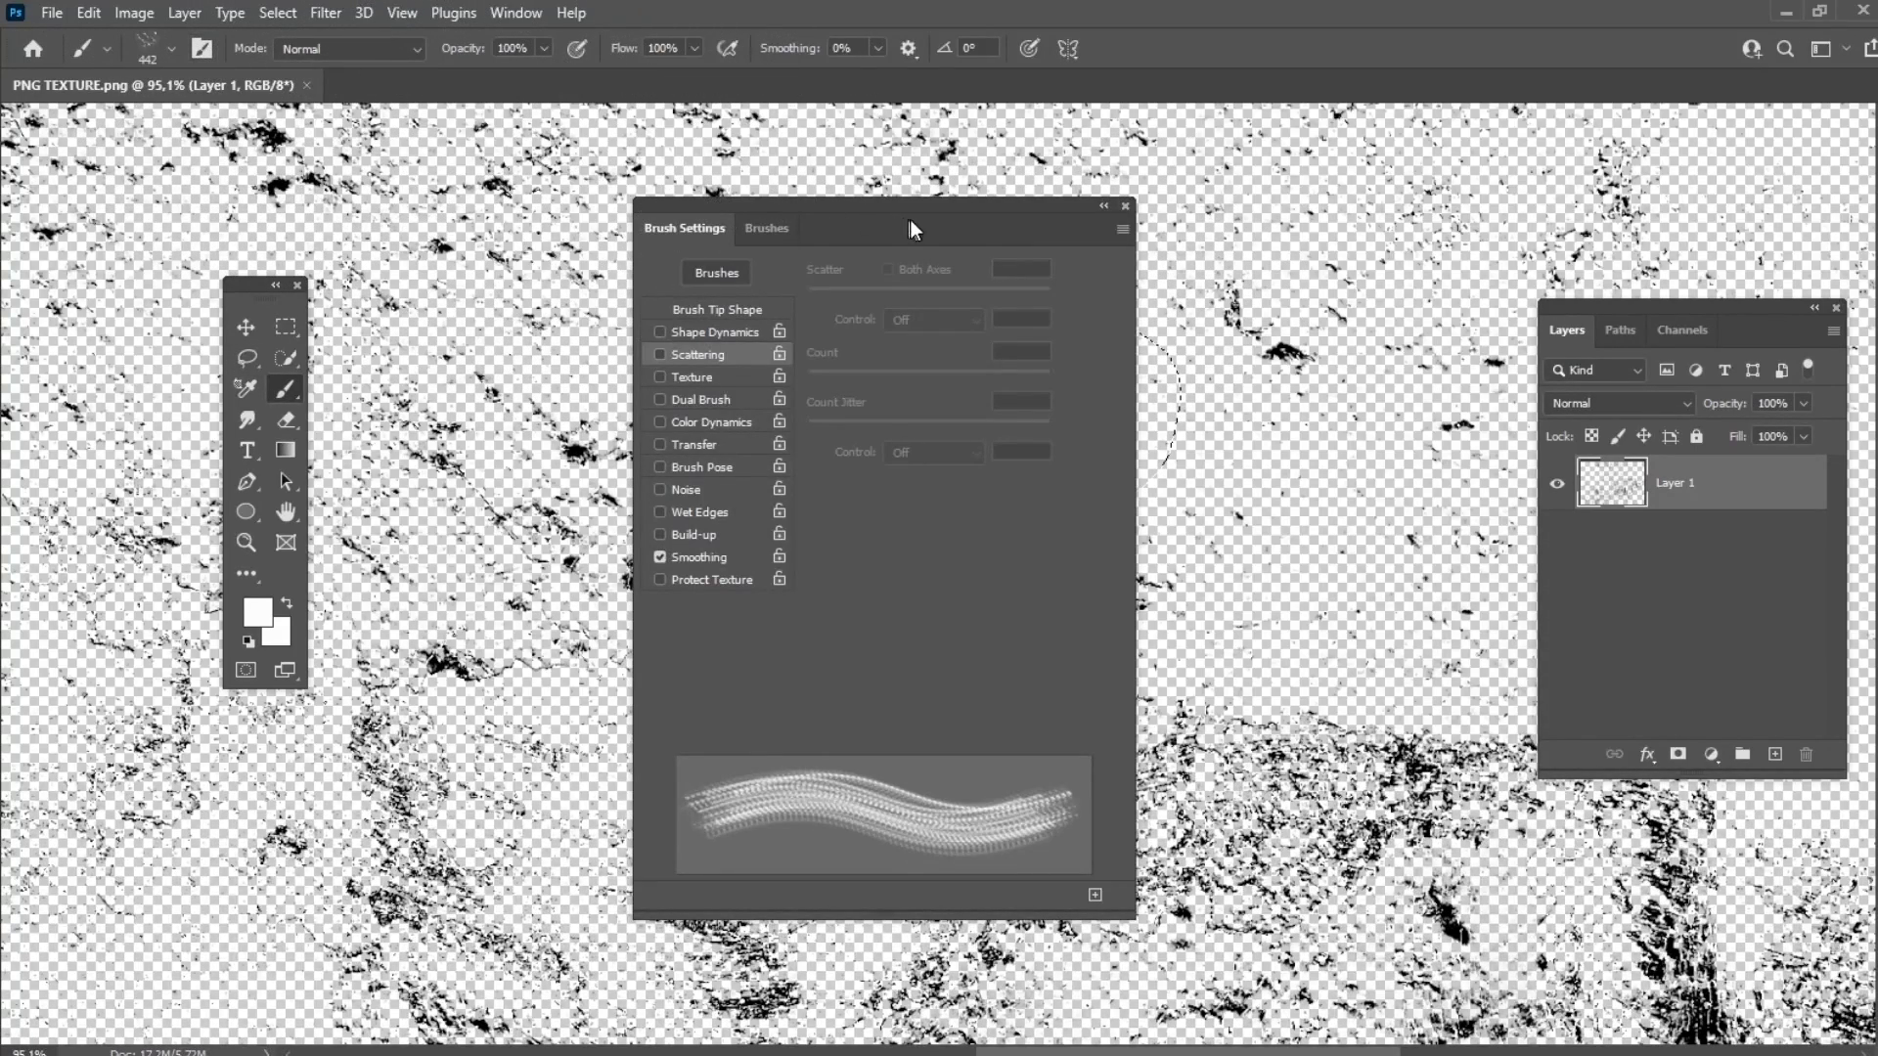
pyautogui.moveTo(906, 226); pyautogui.dragTo(689, 177)
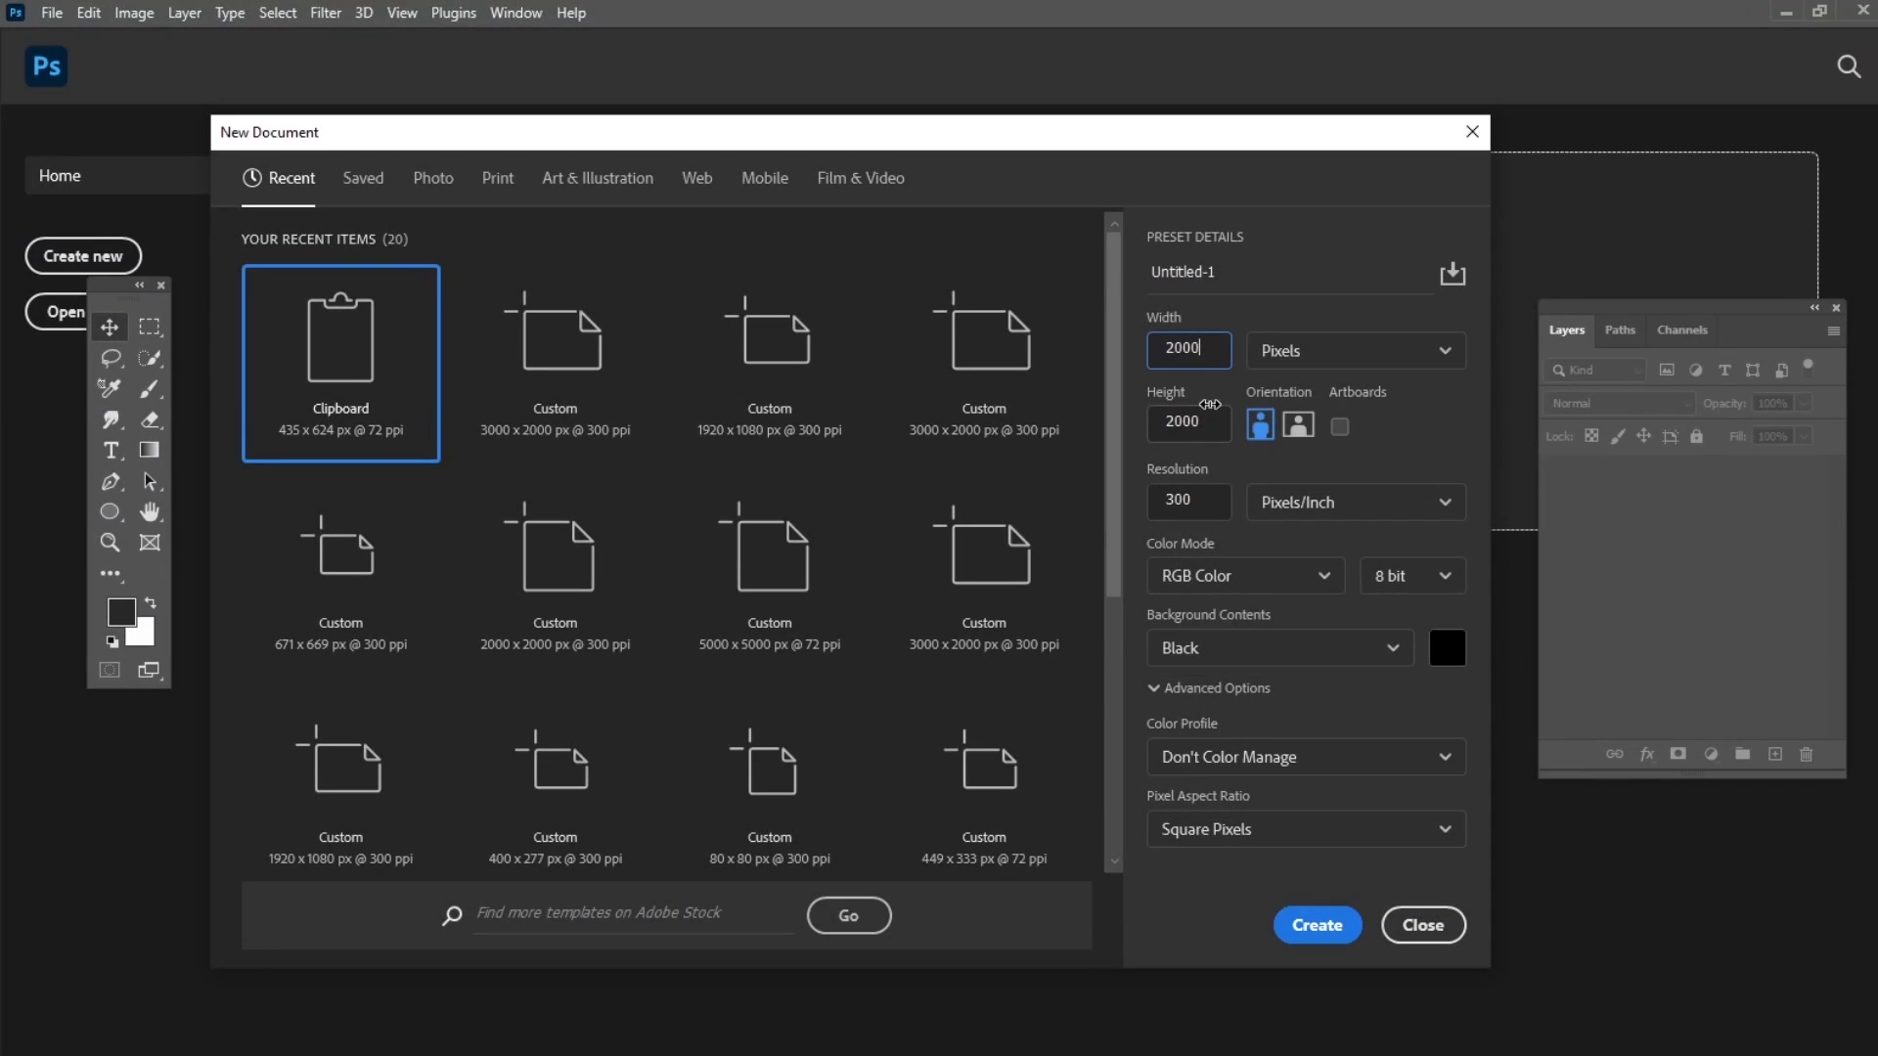
# Create a 2000 × 2000 px, 300 ppi document with a black background
pyautogui.click(1205, 417)
pyautogui.click(1204, 495)
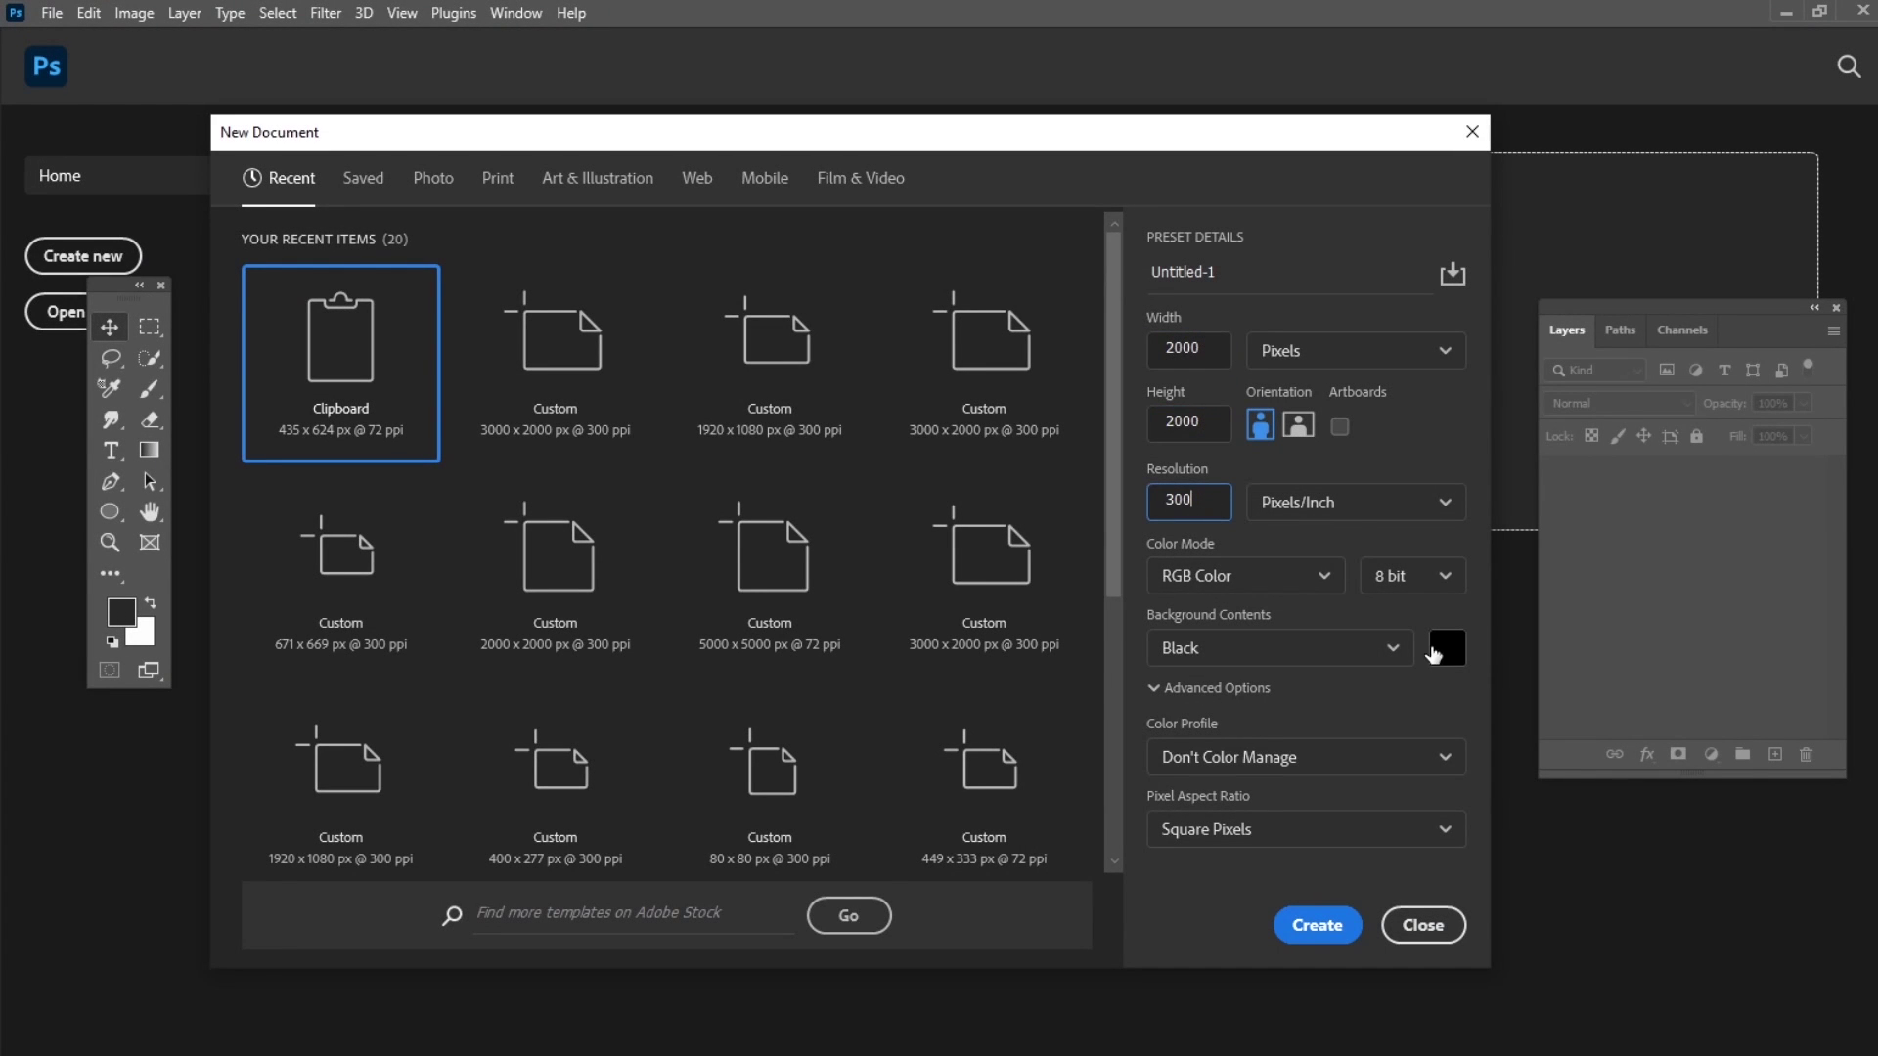
pyautogui.click(1439, 654)
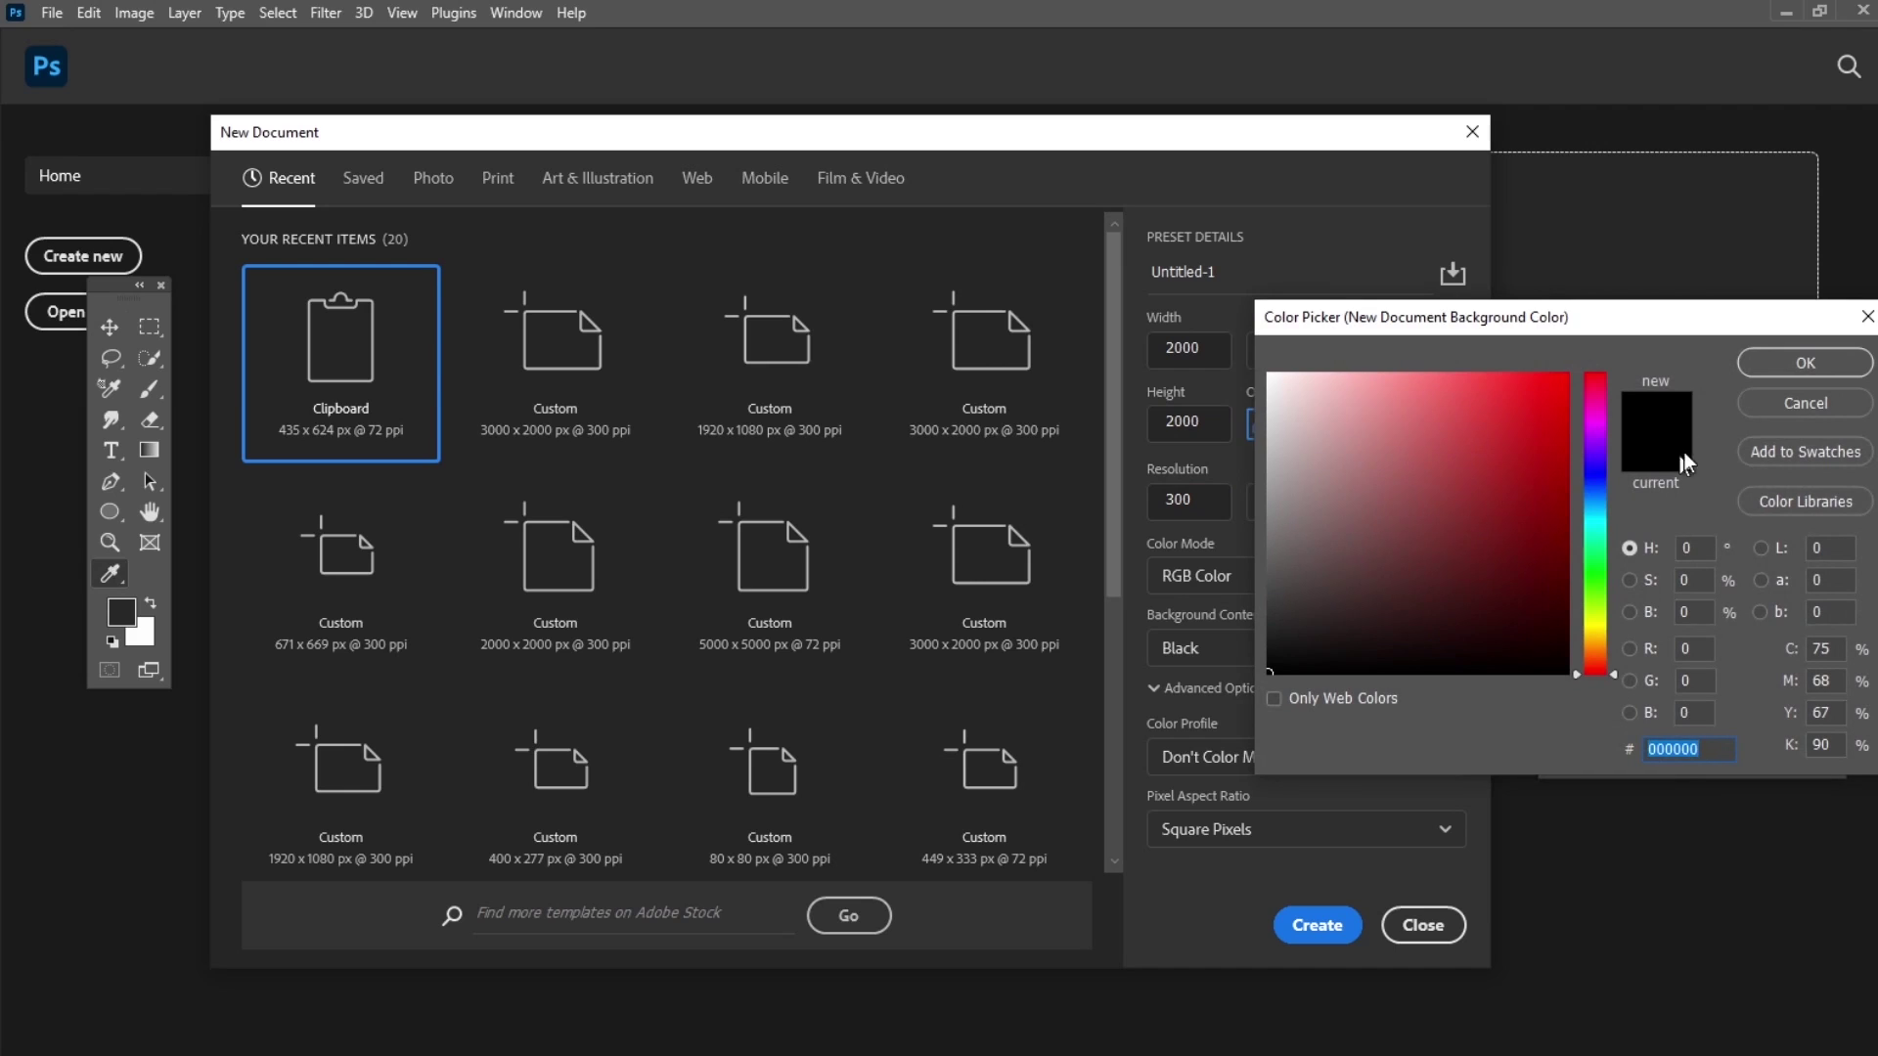
pyautogui.click(1748, 376)
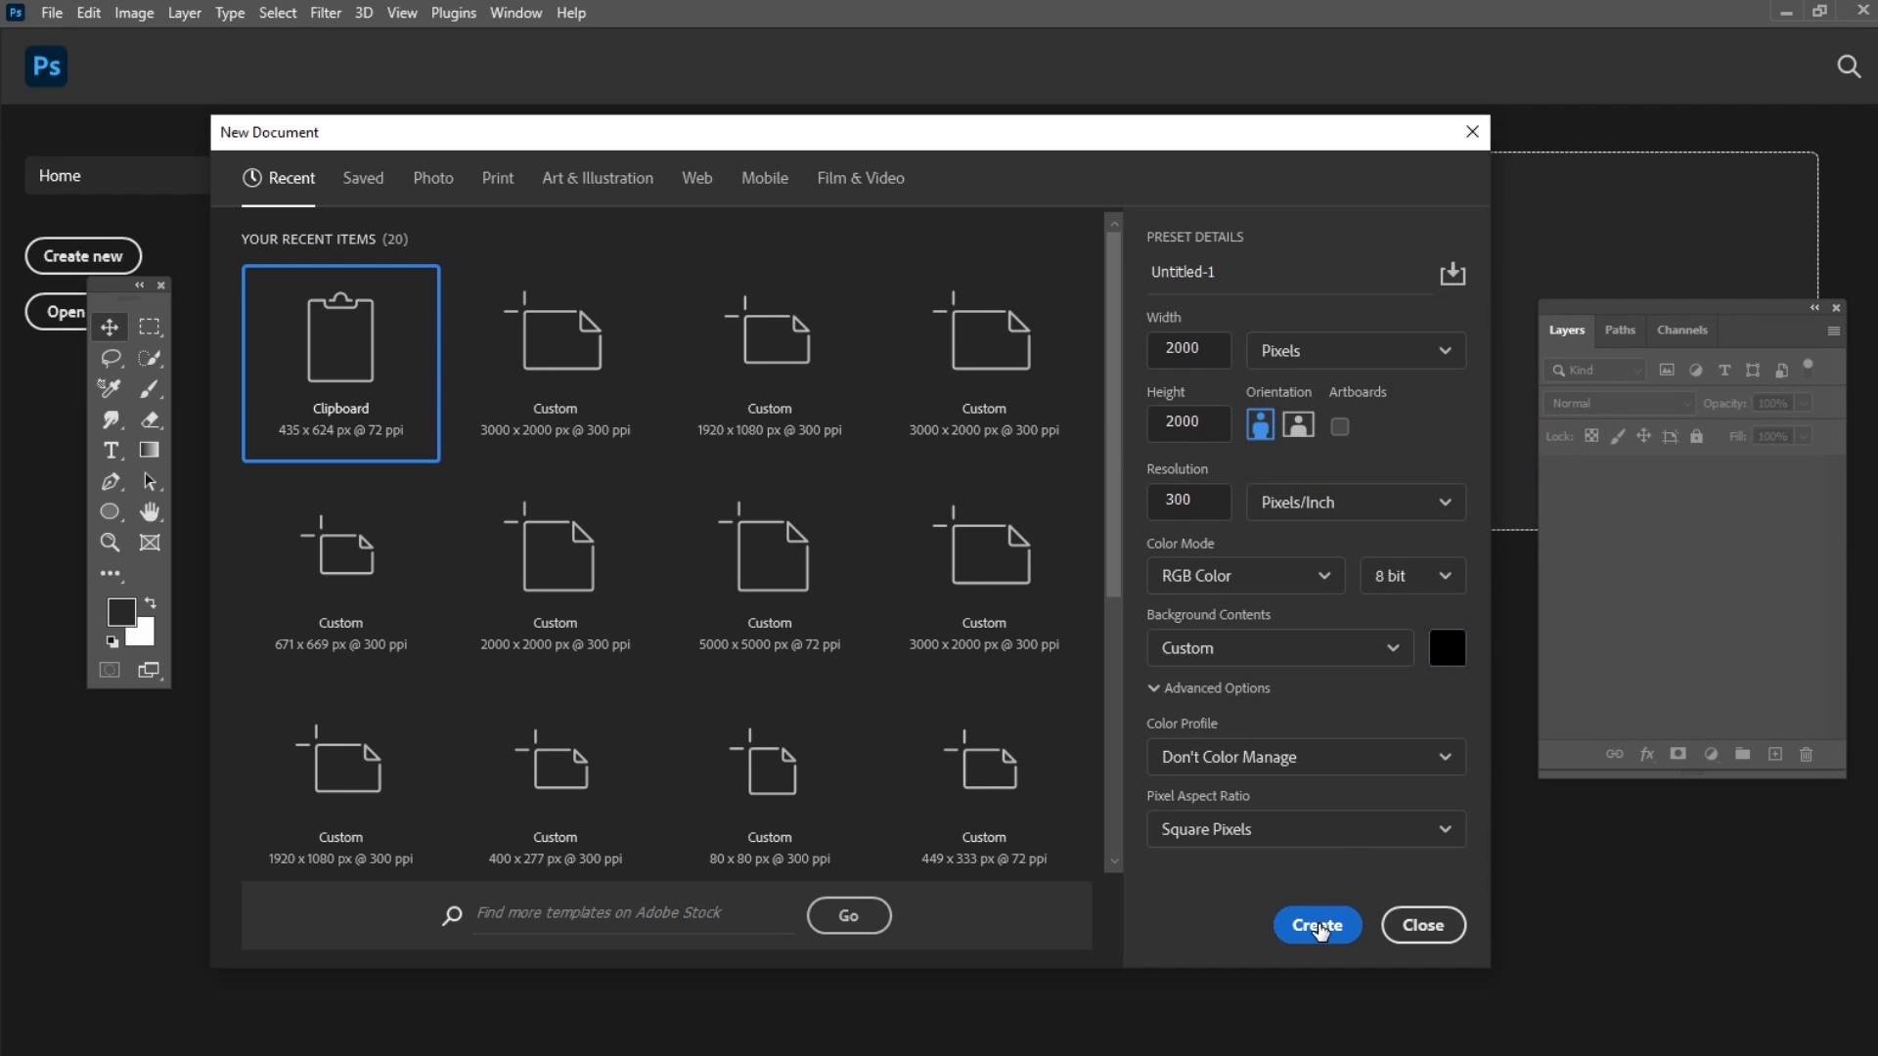
pyautogui.click(1311, 924)
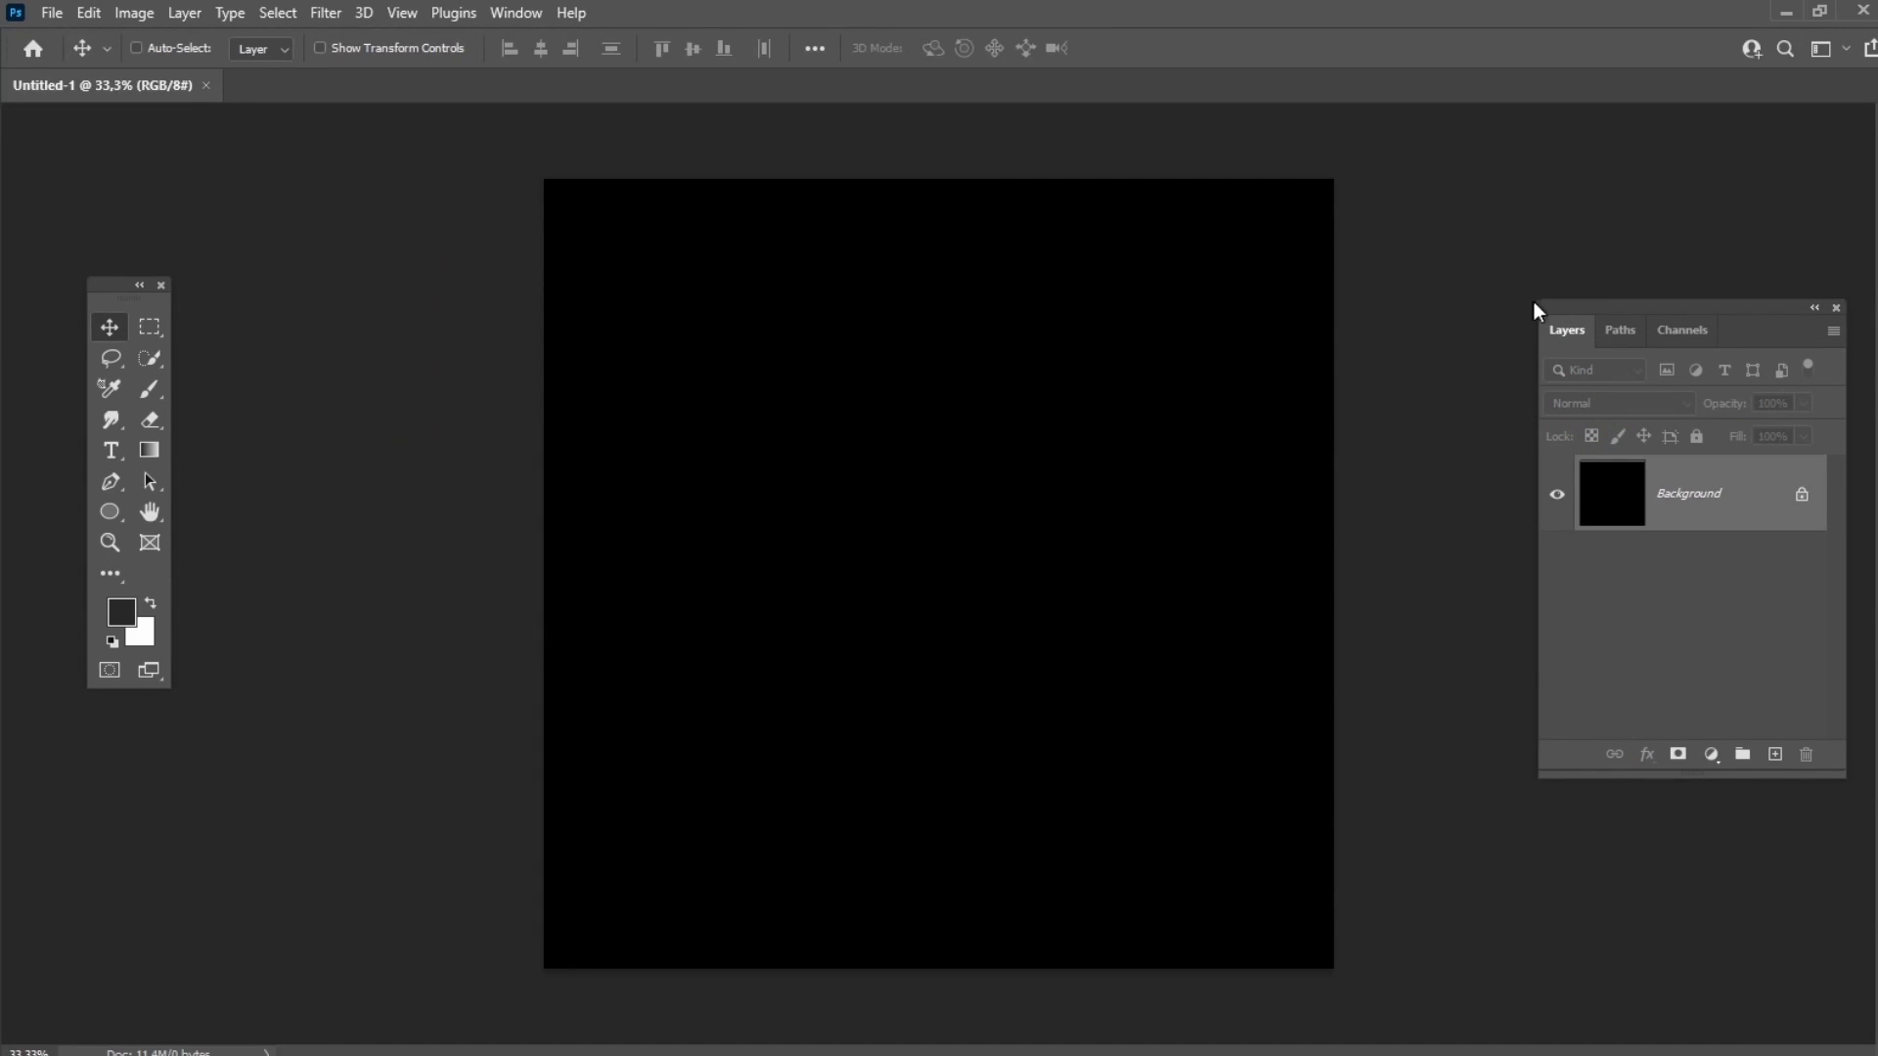
# Place the good coffee good day artwork as a linked layer and commit it
pyautogui.moveTo(1564, 307); pyautogui.dragTo(1423, 325)
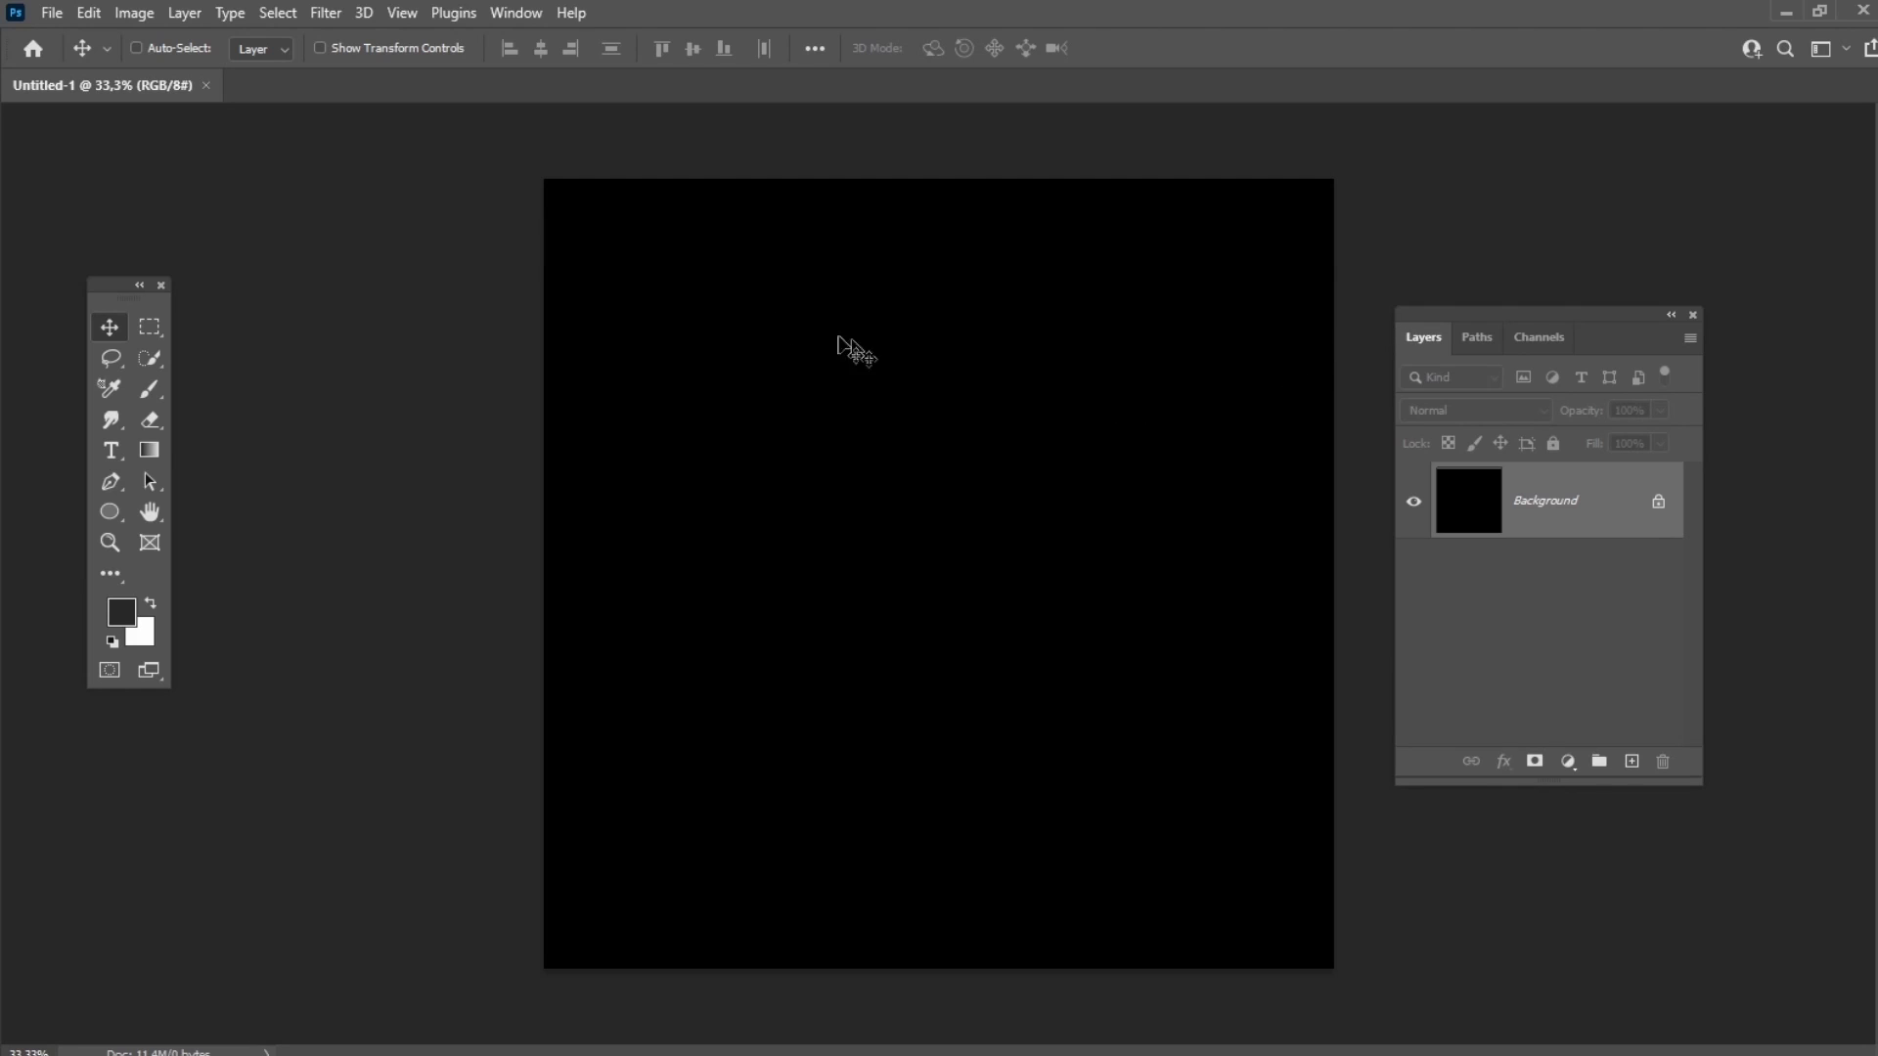
pyautogui.click(54, 13)
pyautogui.click(201, 511)
pyautogui.doubleClick(1325, 220)
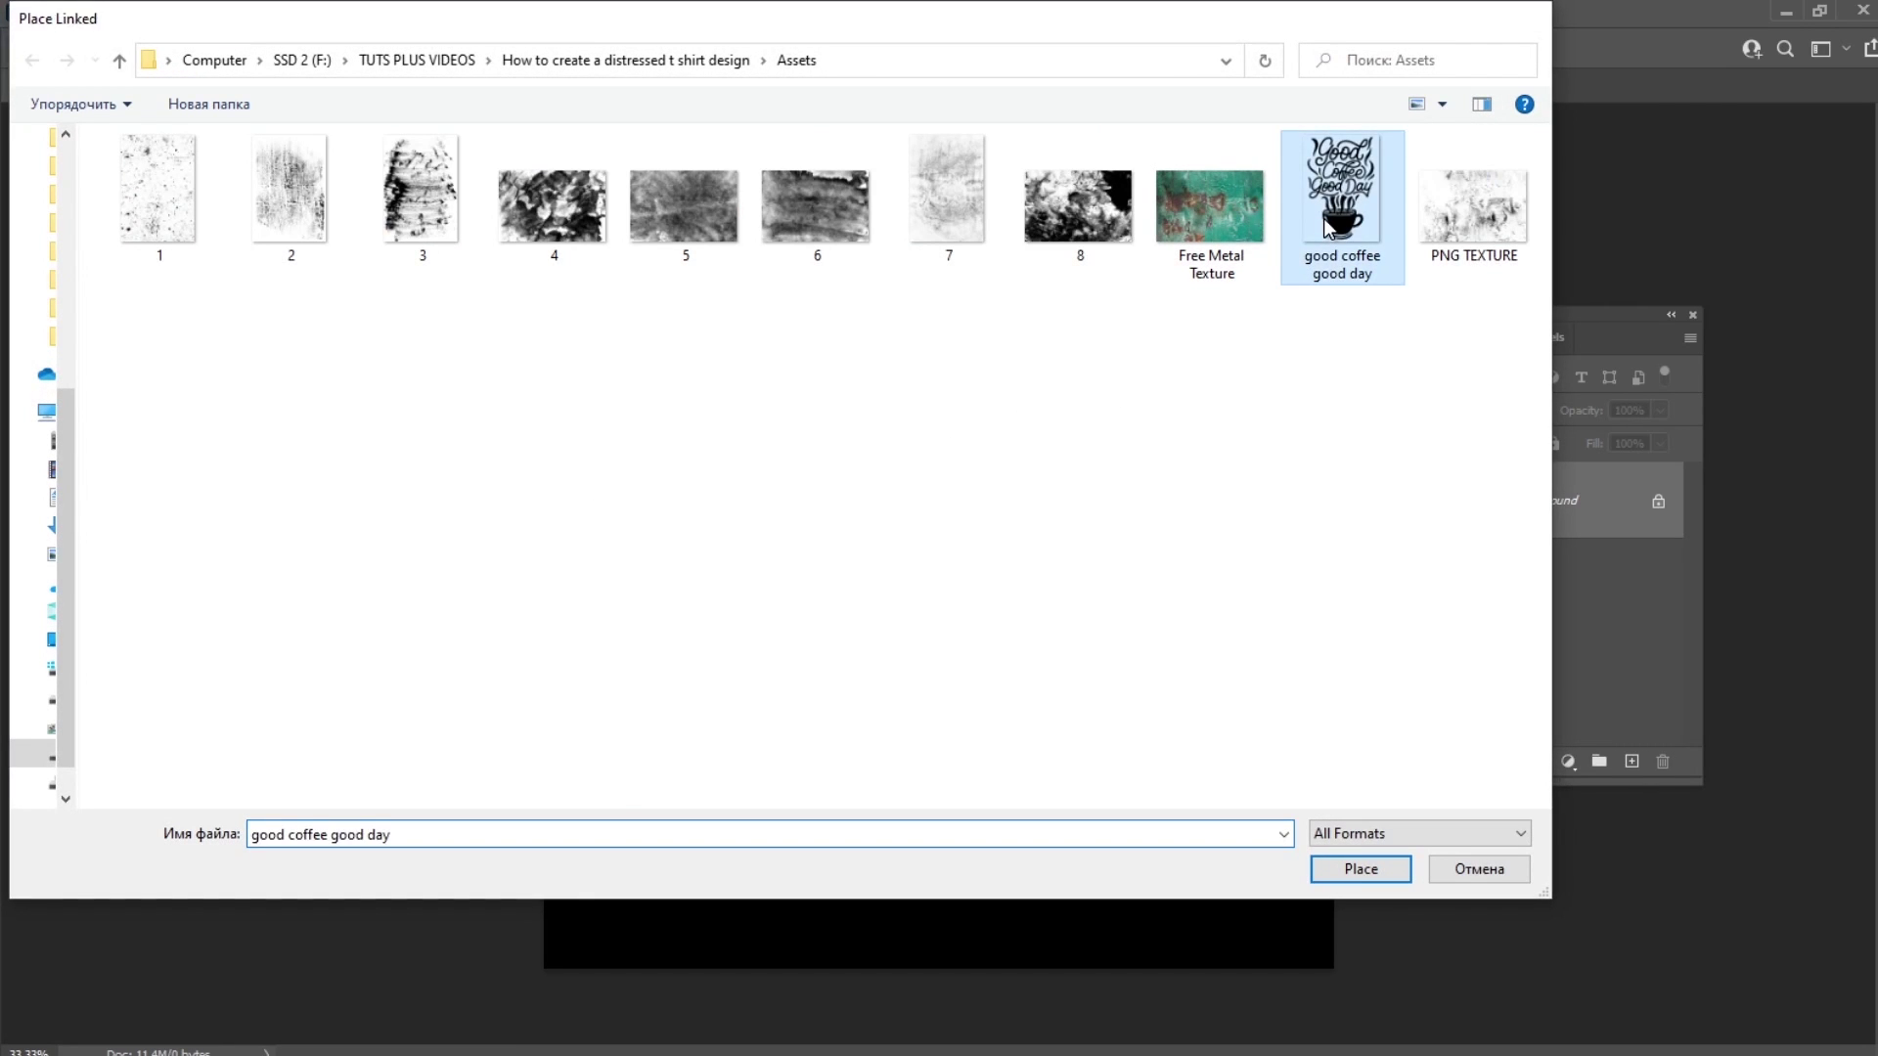
pyautogui.press('Return')
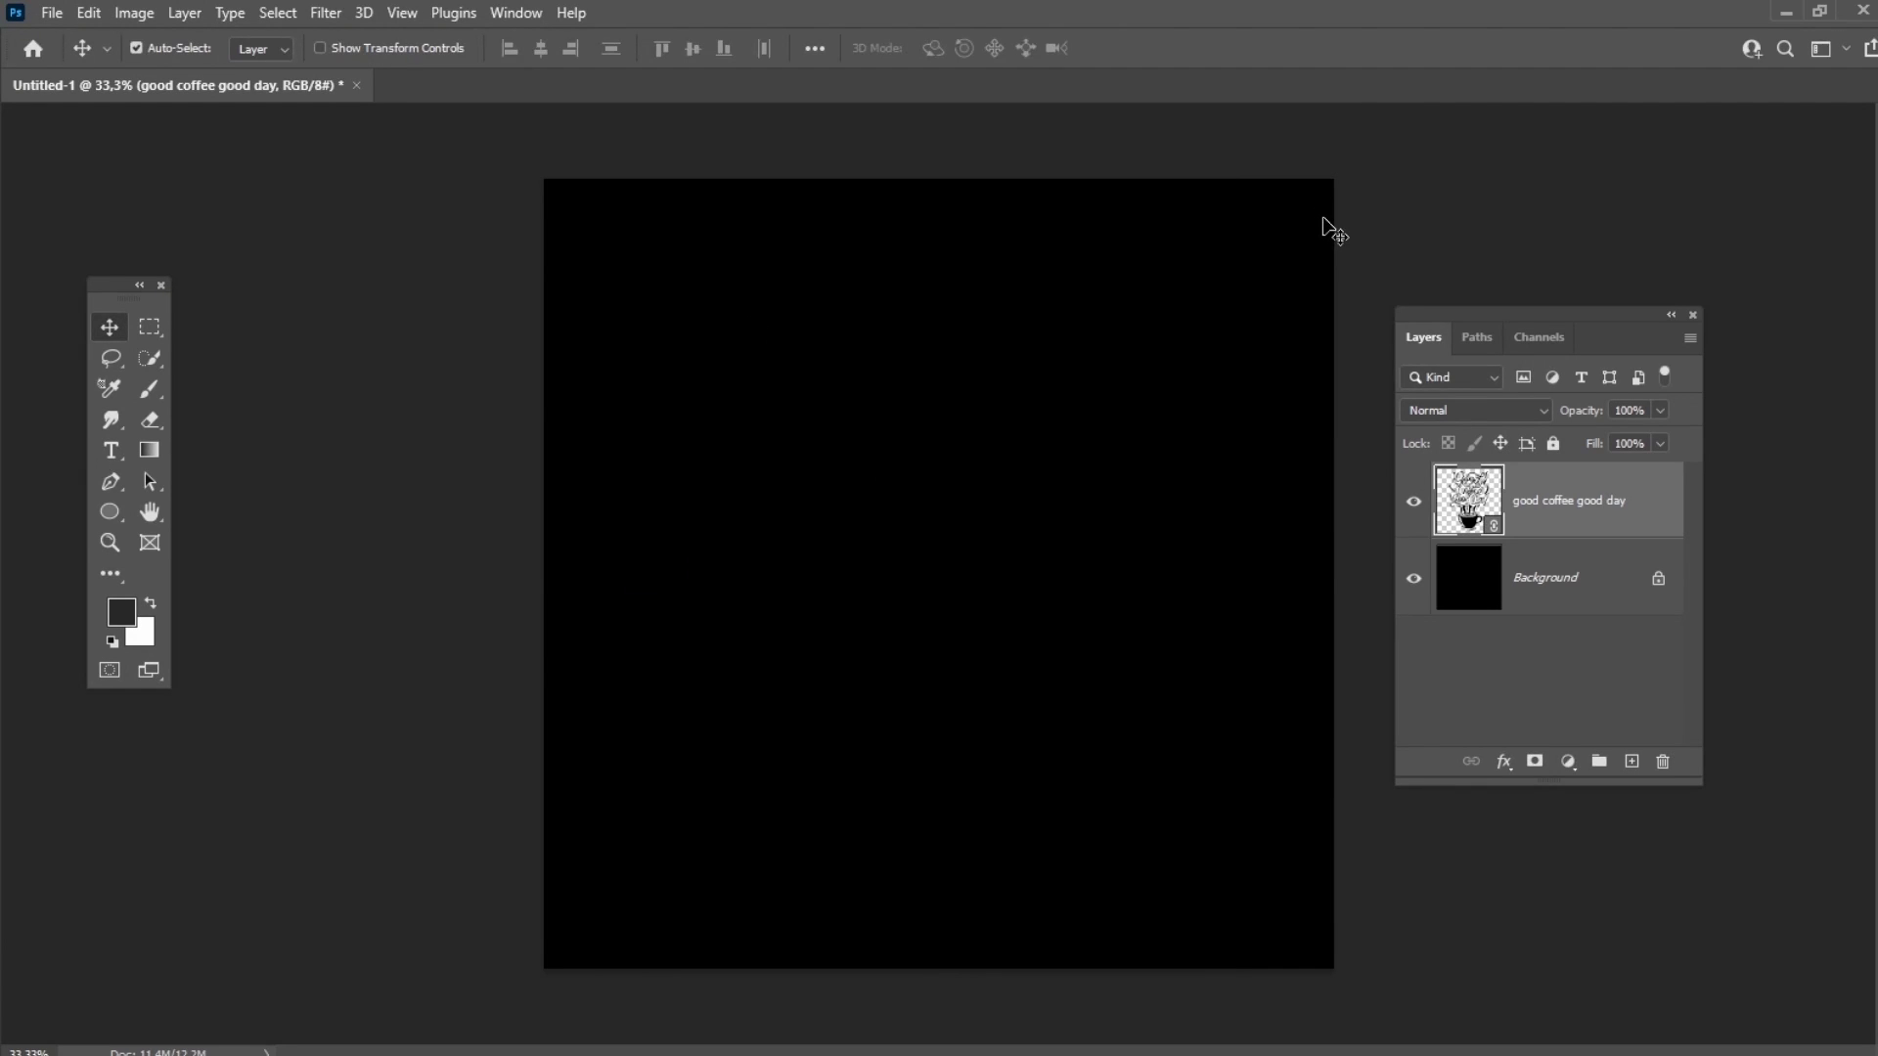
# Invert the artwork to white, then place texture 1 and scale it to cover the lettering
pyautogui.hotkey('ctrl', 'i')
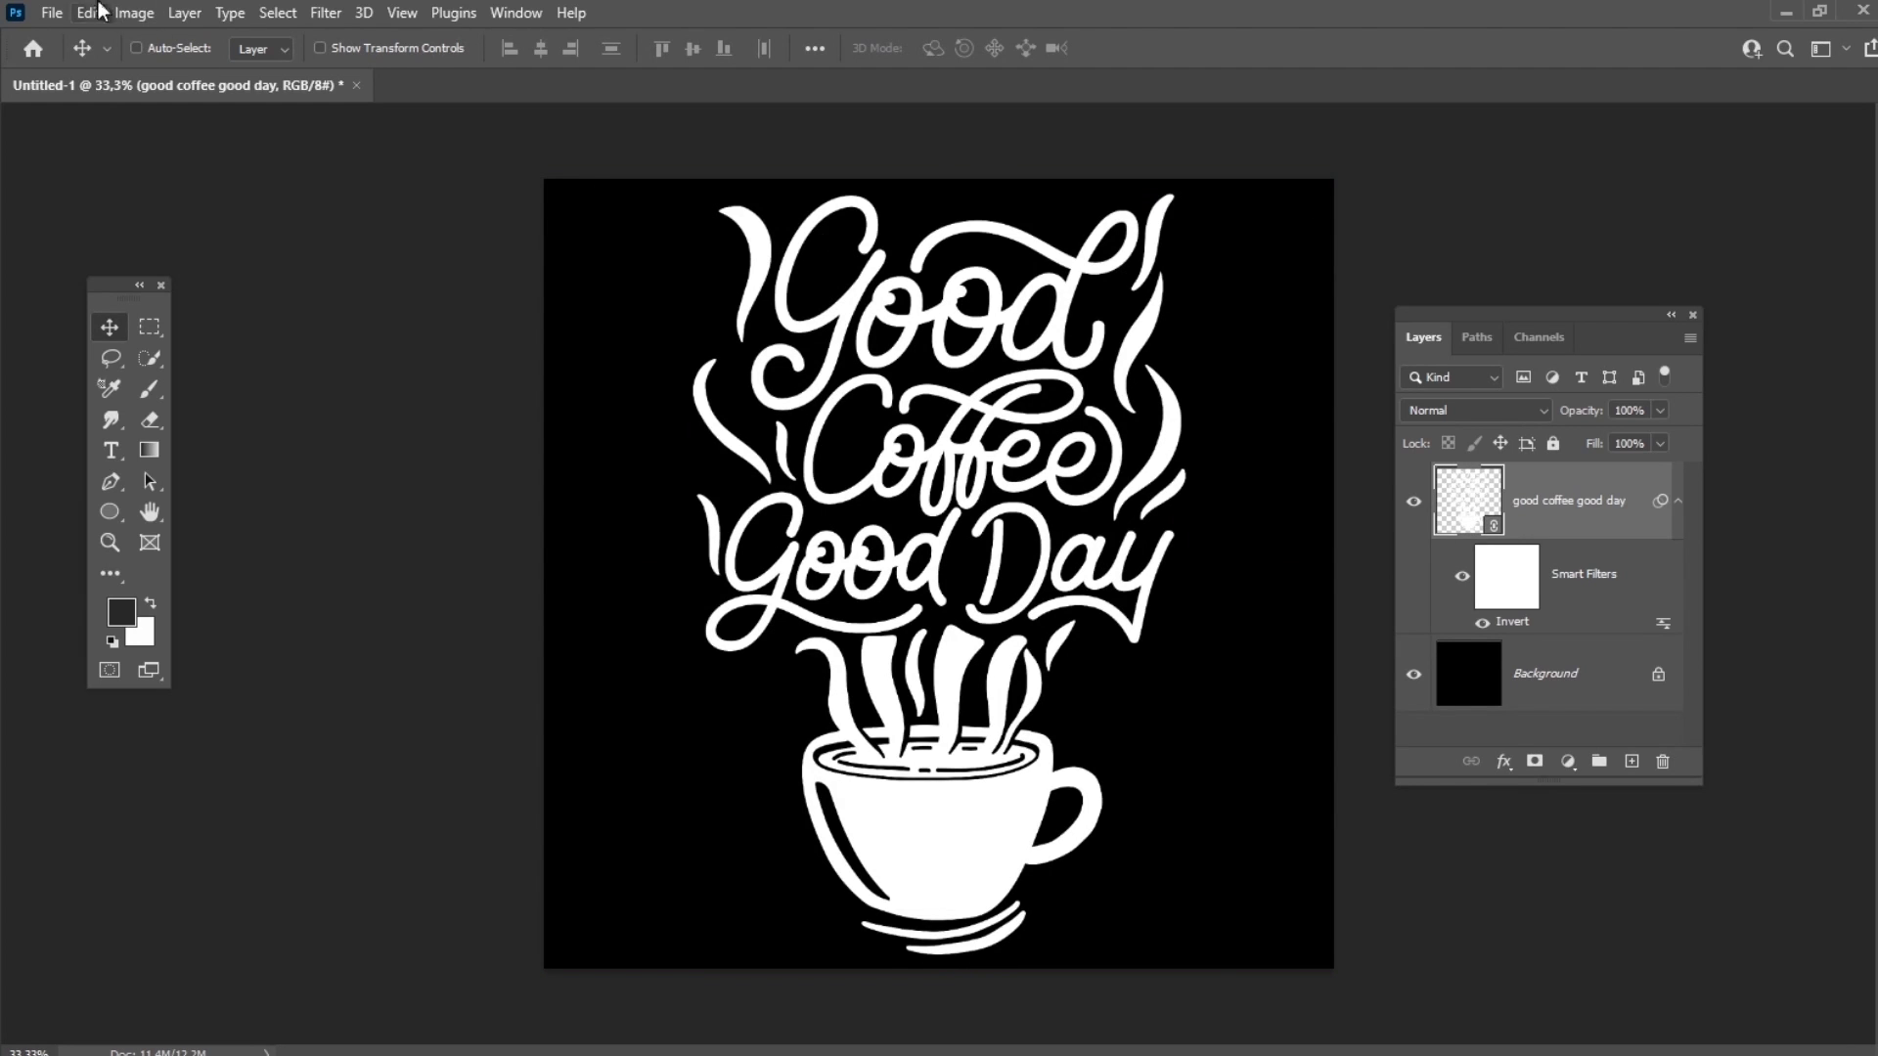
pyautogui.click(58, 14)
pyautogui.click(227, 499)
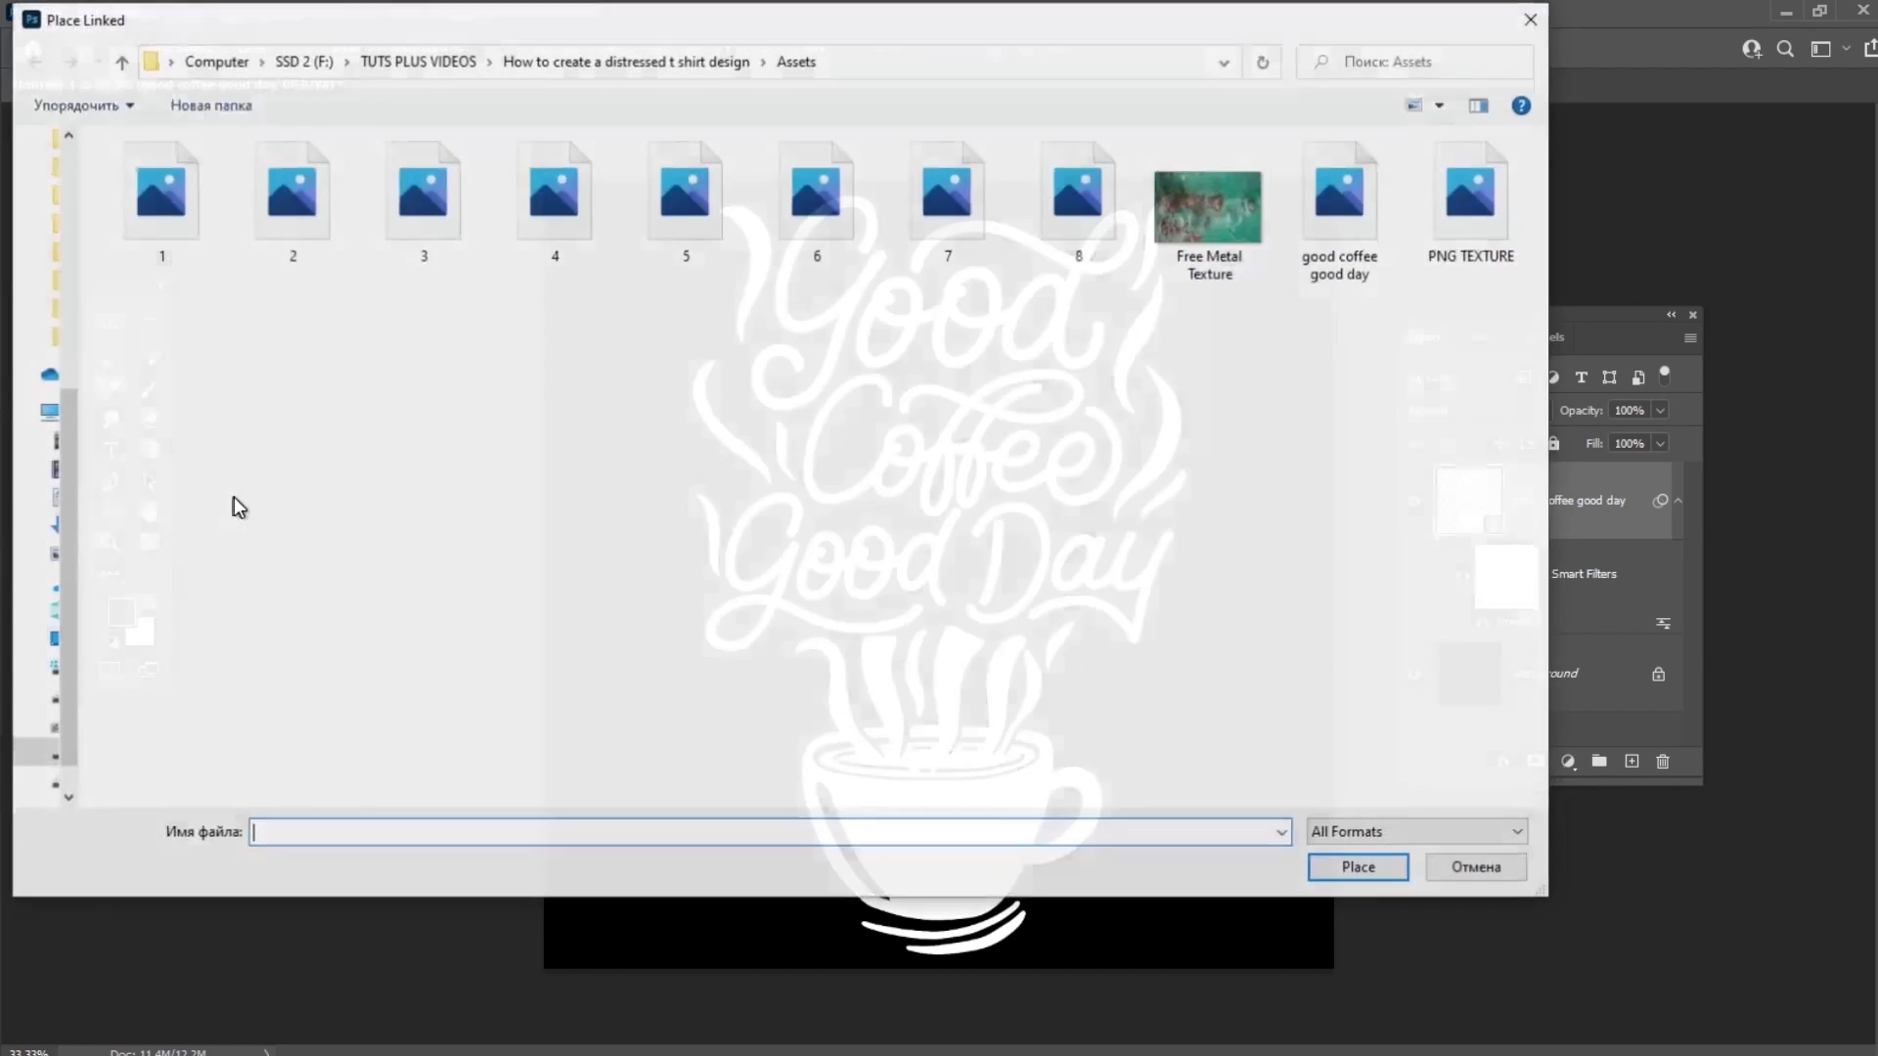
pyautogui.click(191, 207)
pyautogui.doubleClick(191, 207)
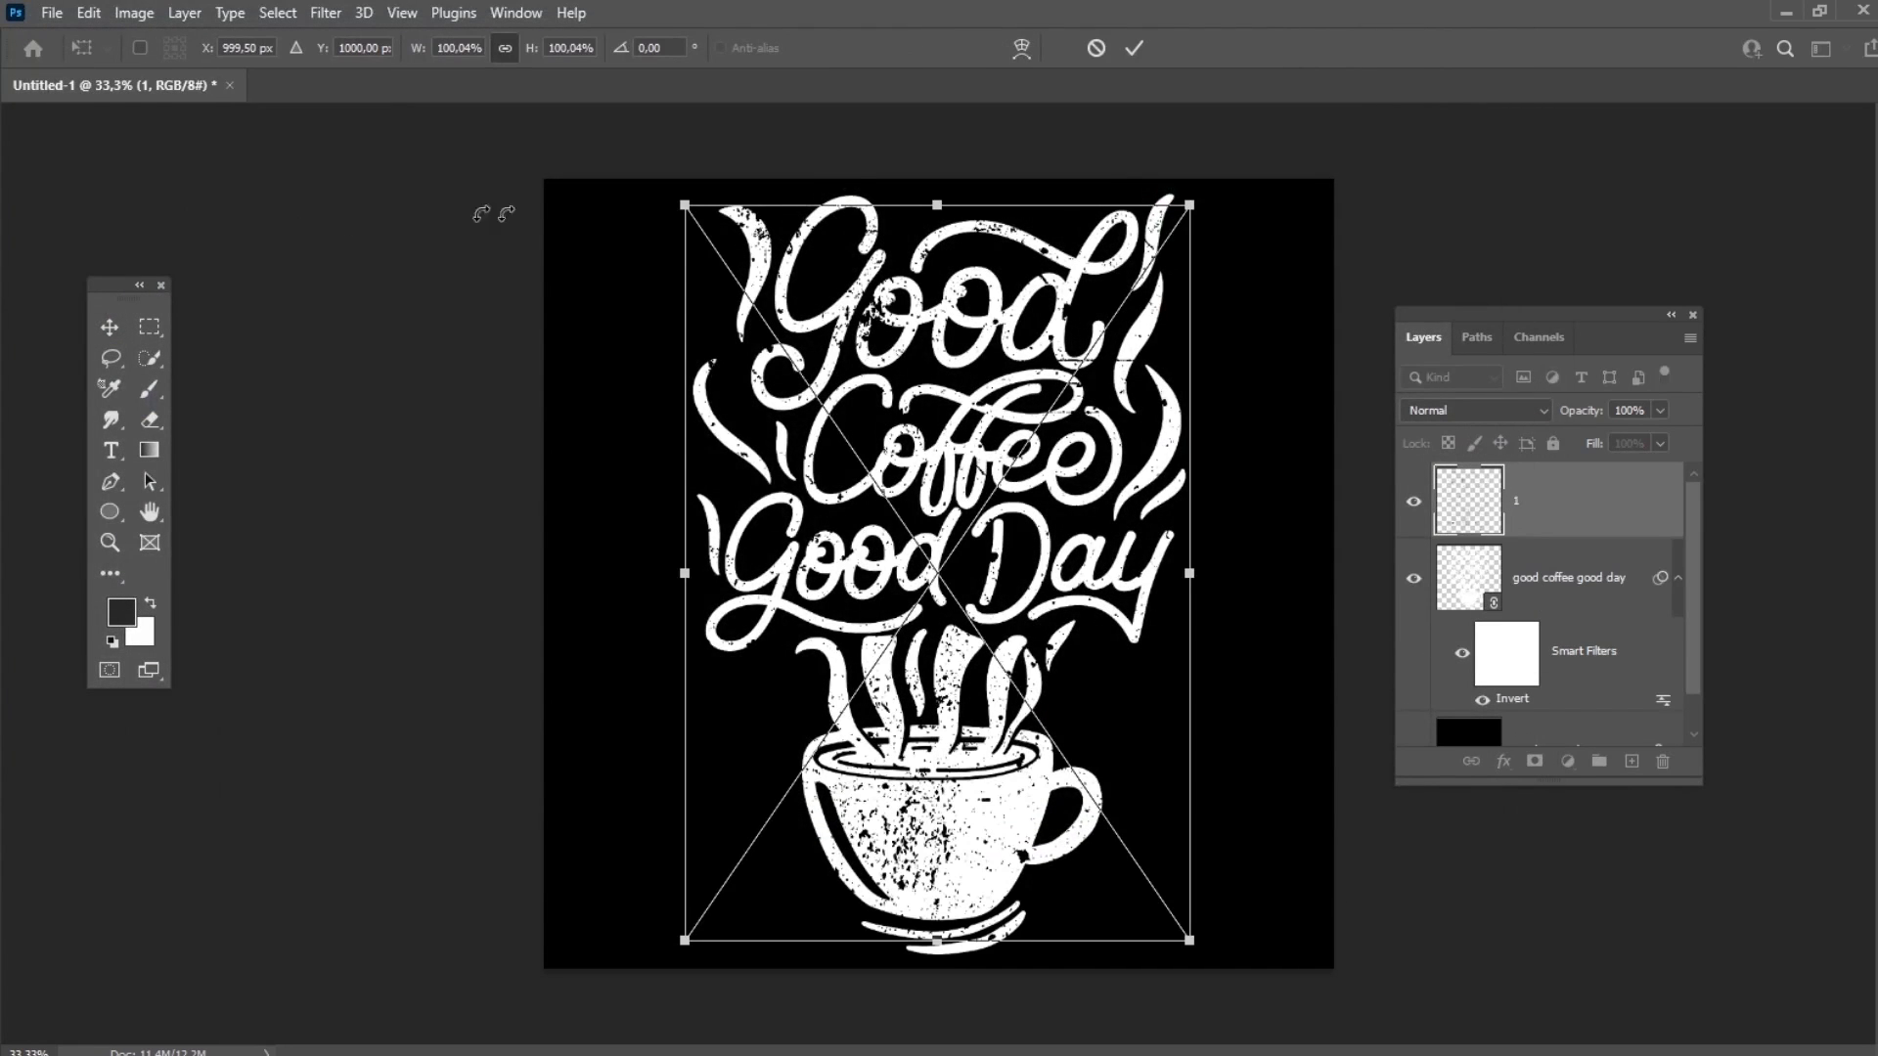
pyautogui.moveTo(1197, 196); pyautogui.dragTo(1211, 176)
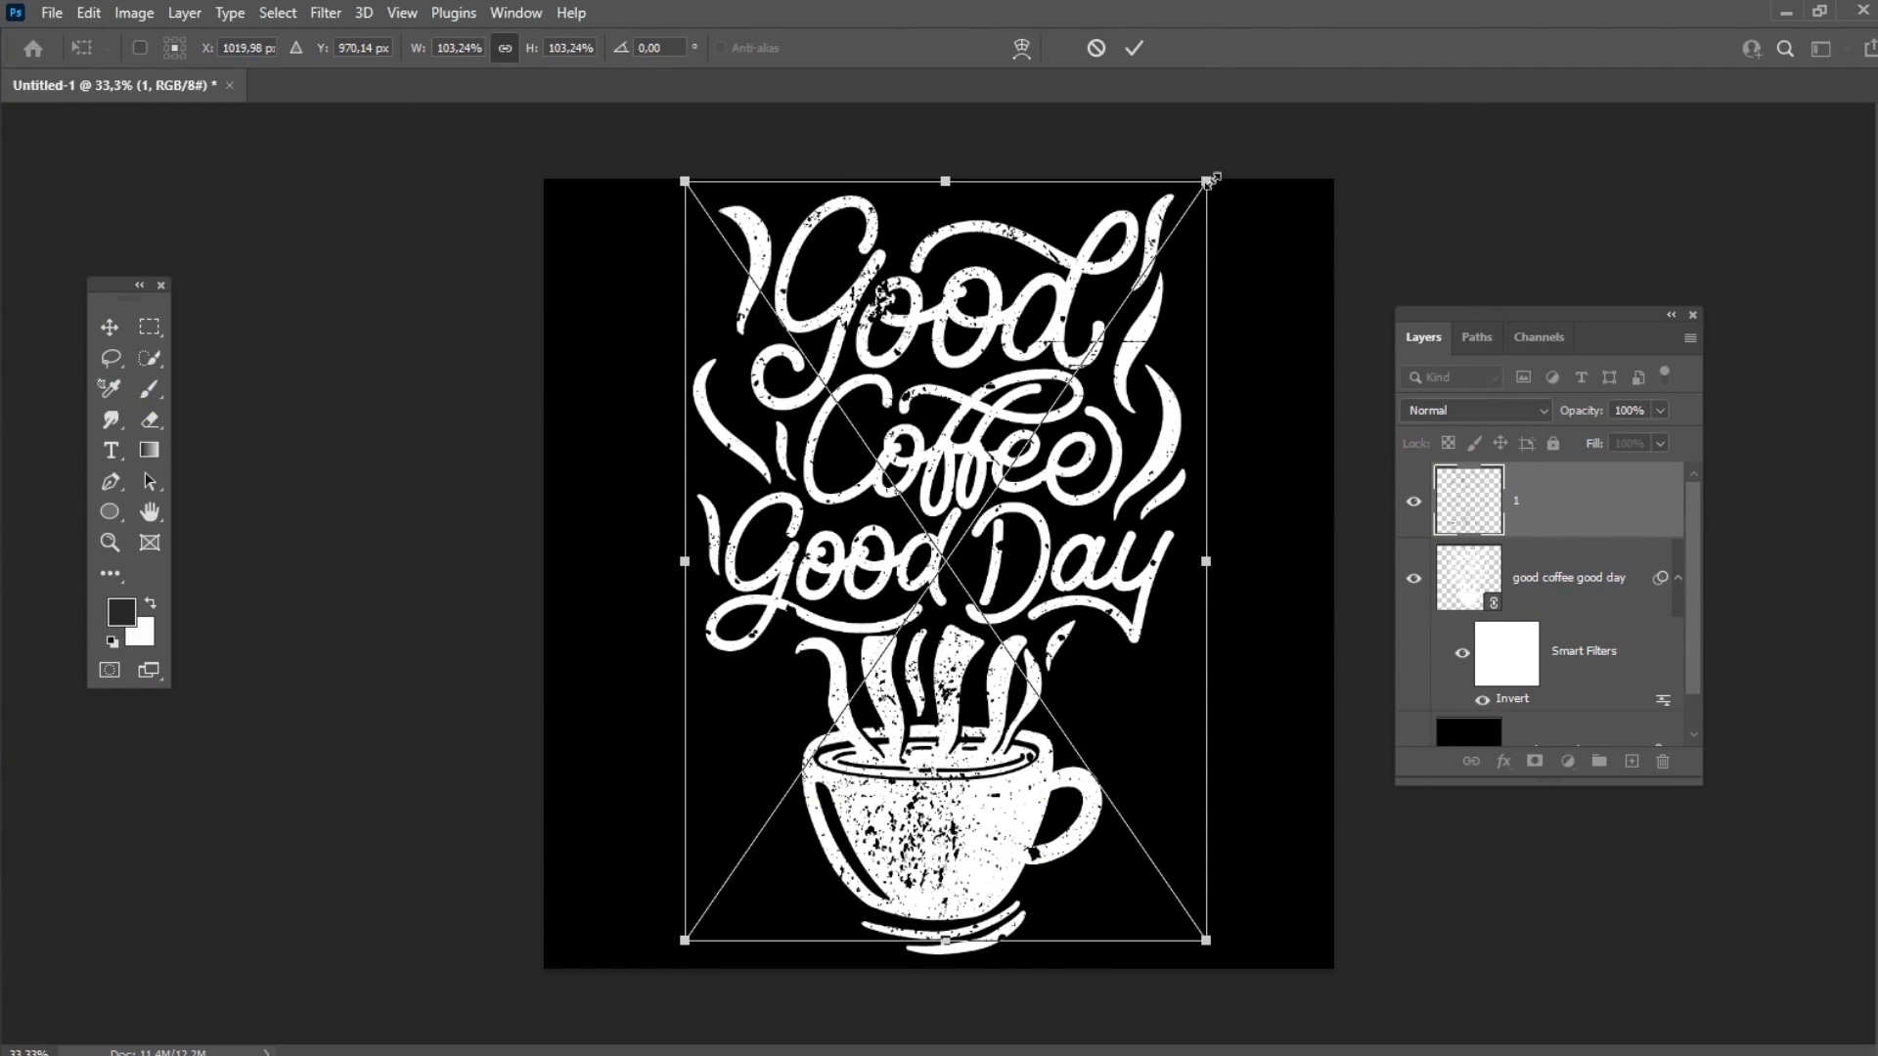
pyautogui.moveTo(681, 942); pyautogui.dragTo(670, 961)
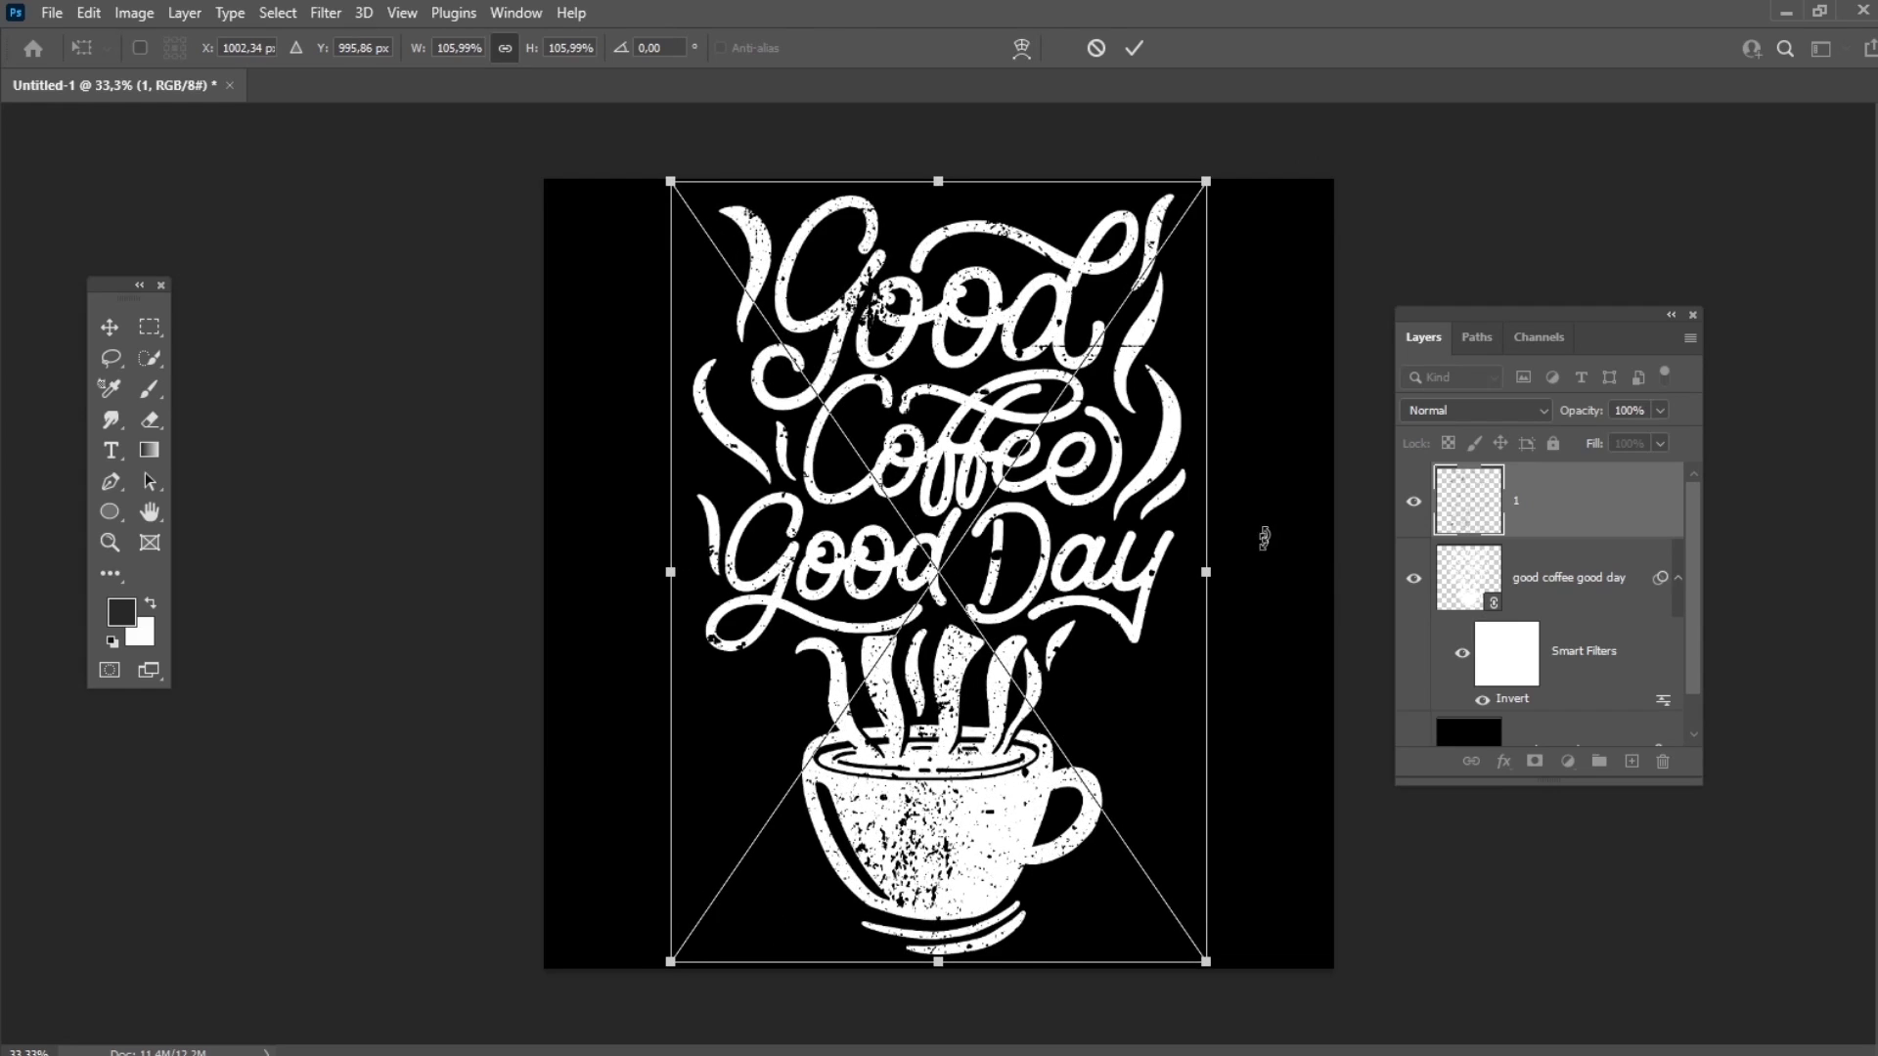
pyautogui.click(1134, 48)
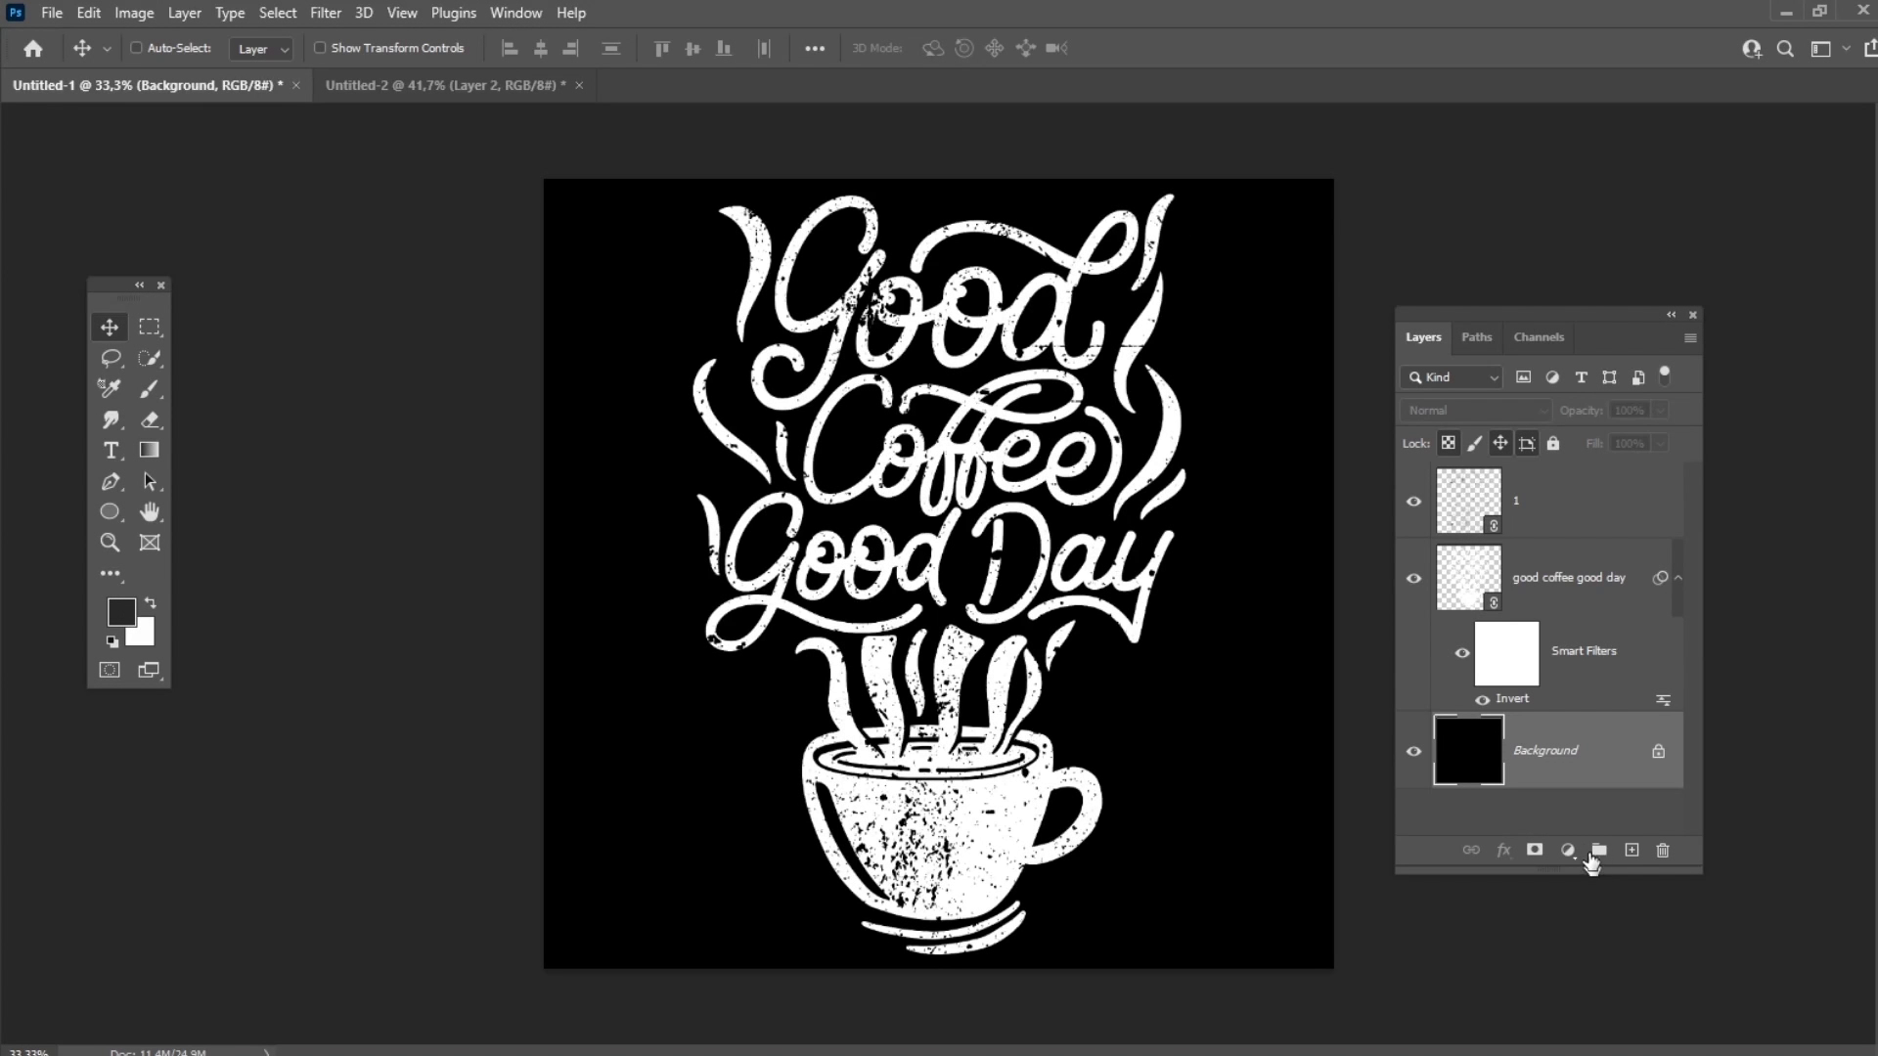
# Clip texture layer 1 to the coffee artwork, with the black background hidden then shown again
pyautogui.click(1413, 751)
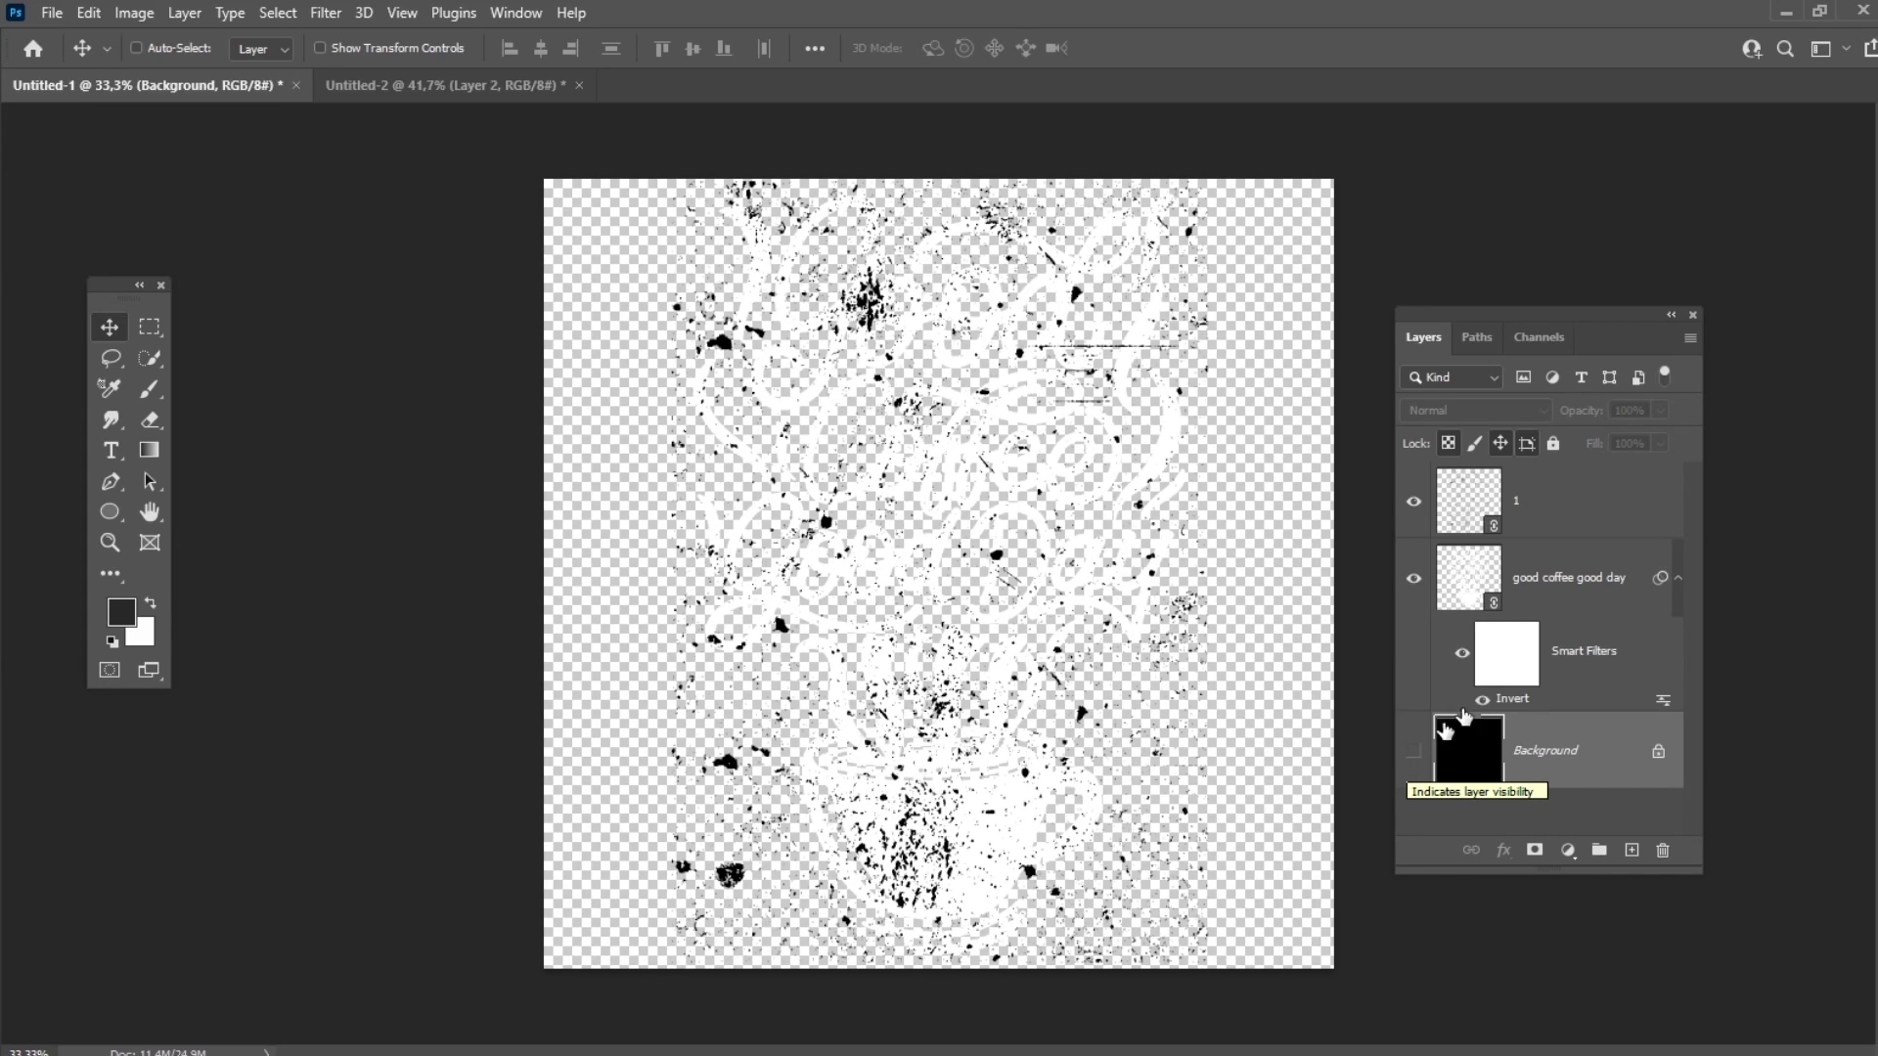
pyautogui.click(1600, 518)
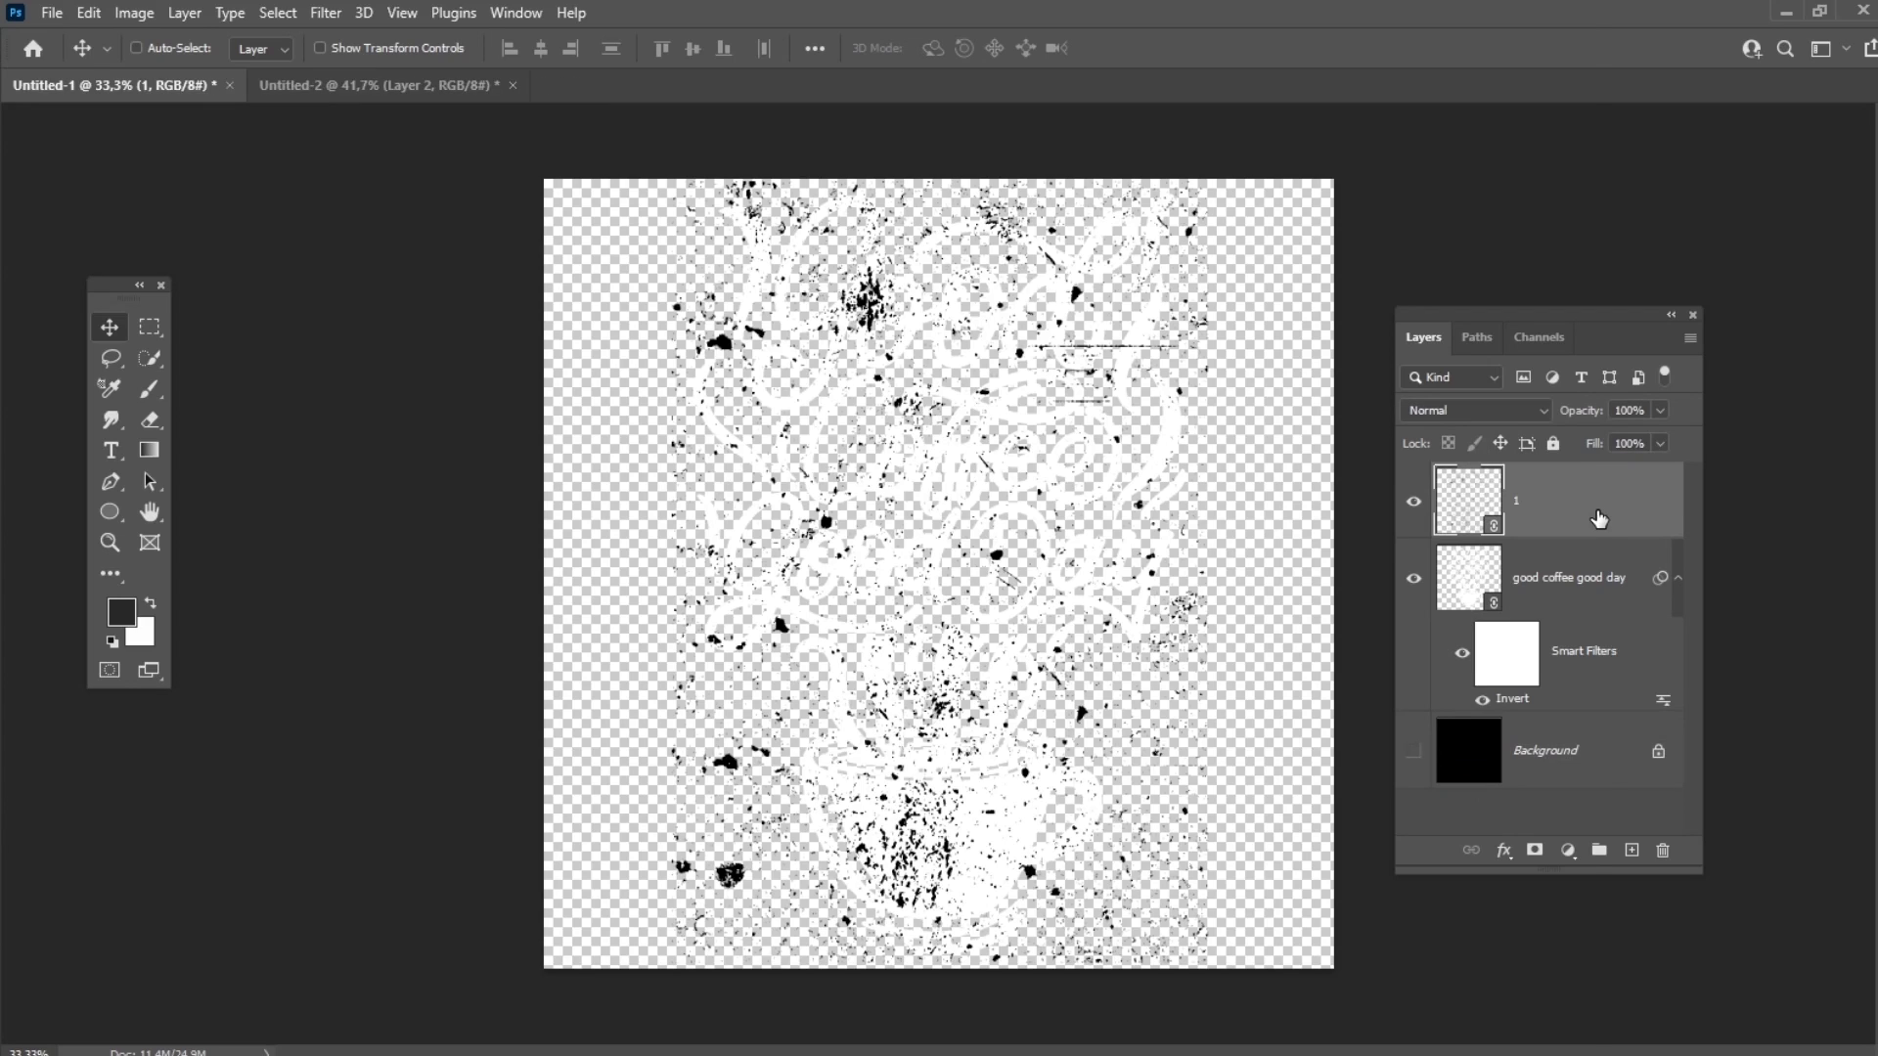
pyautogui.rightClick(1599, 518)
pyautogui.click(1380, 612)
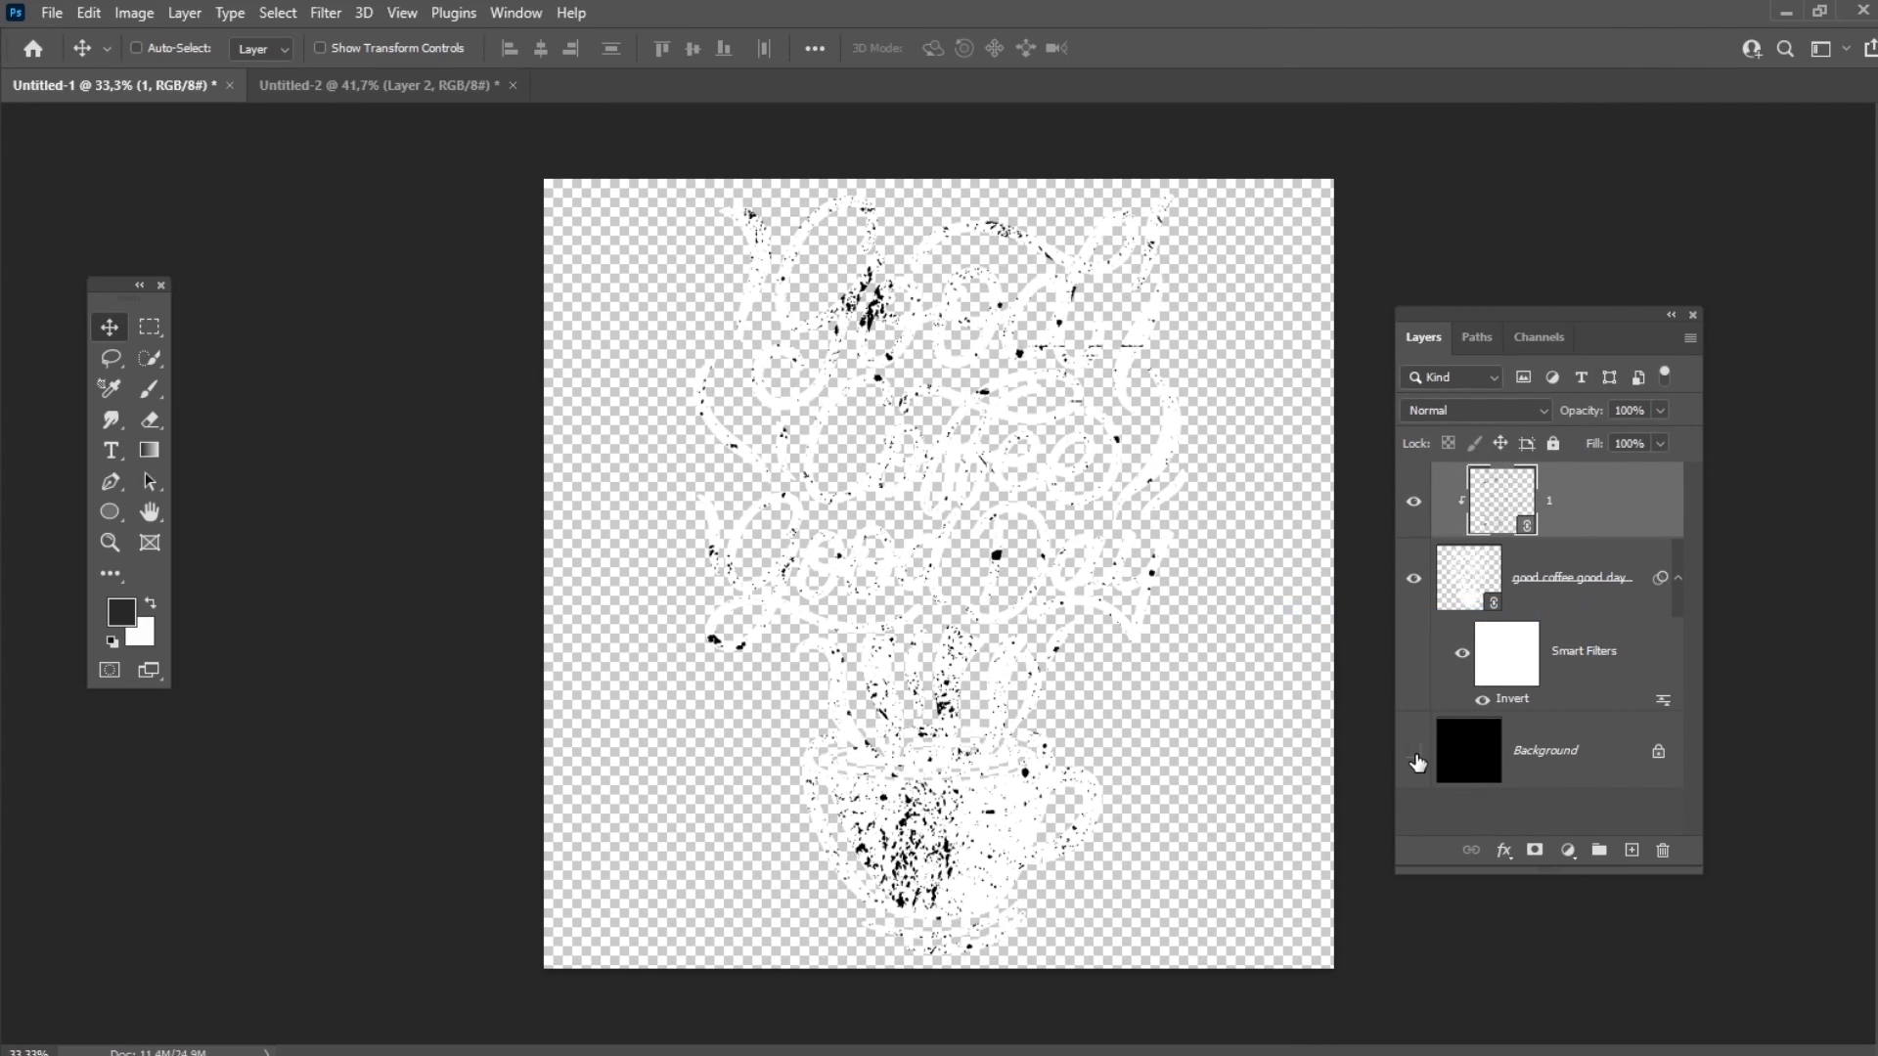
pyautogui.click(1413, 752)
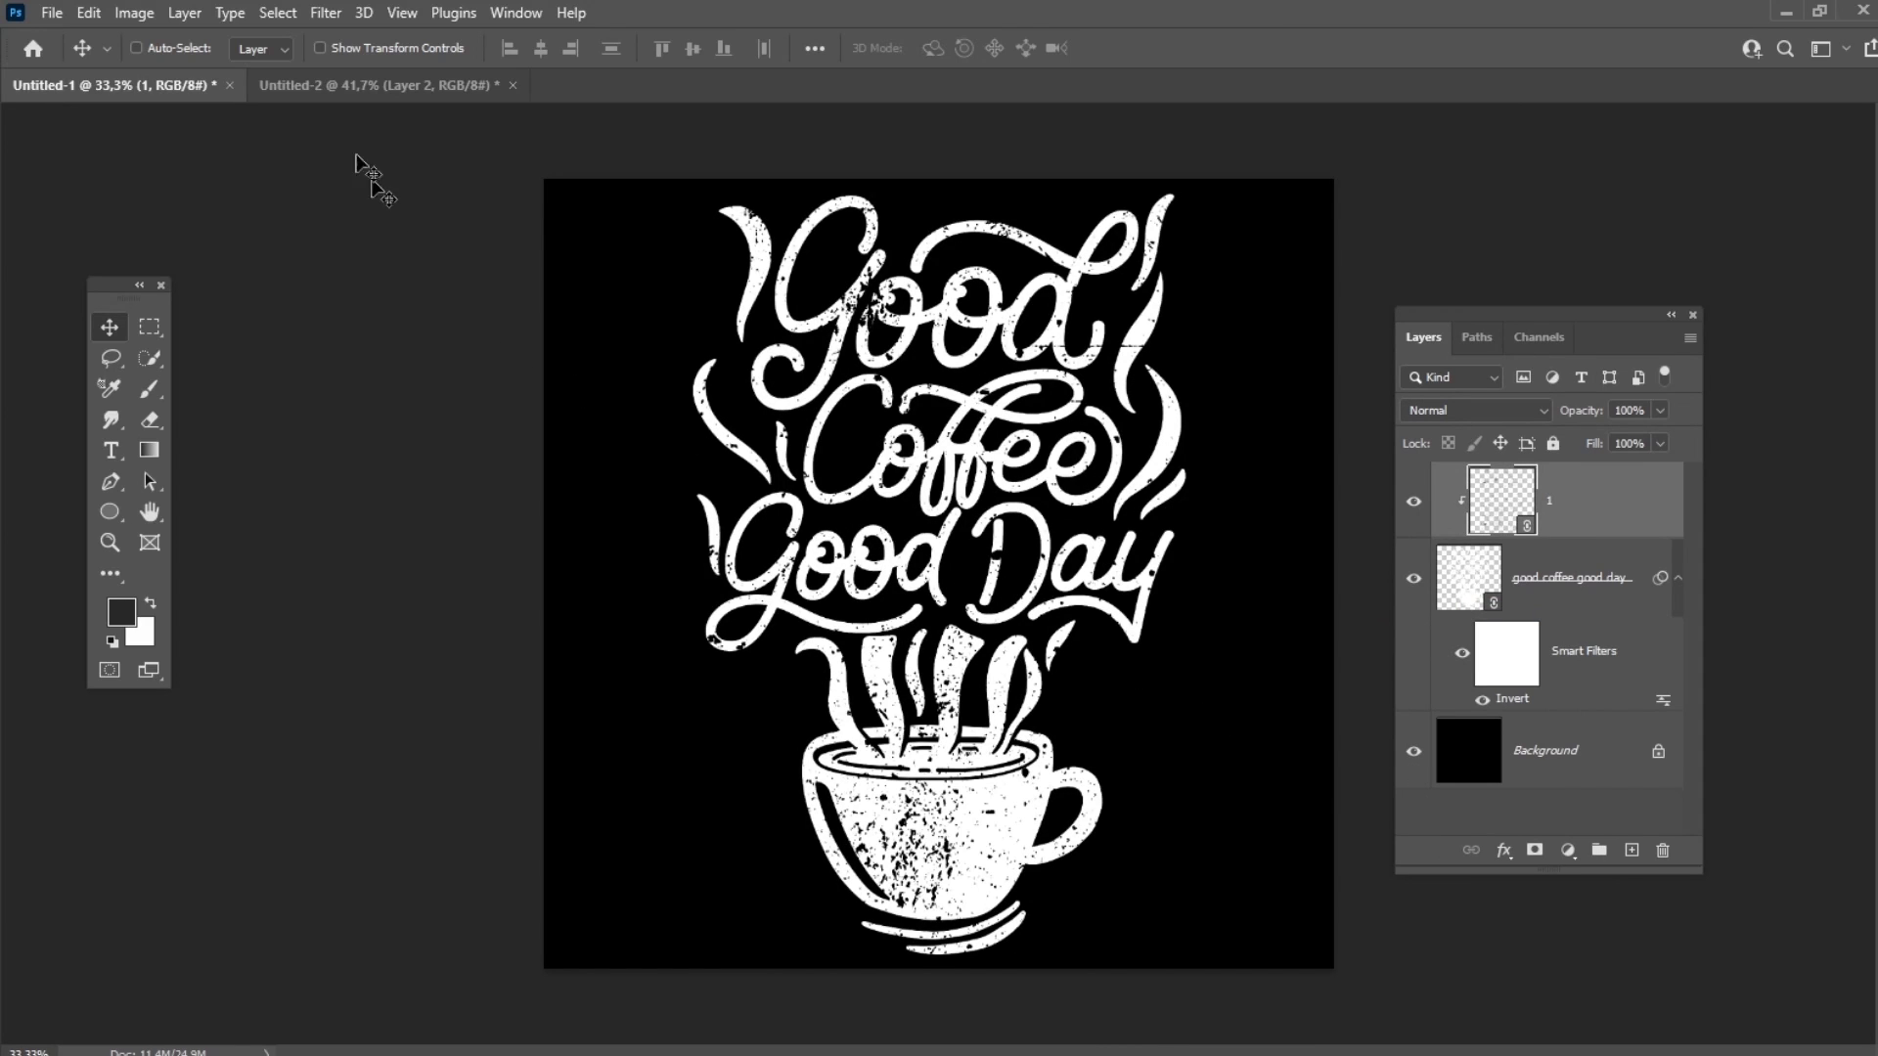
# Place texture 2, enlarge it over the lettering, and clip it to the artwork
pyautogui.click(52, 13)
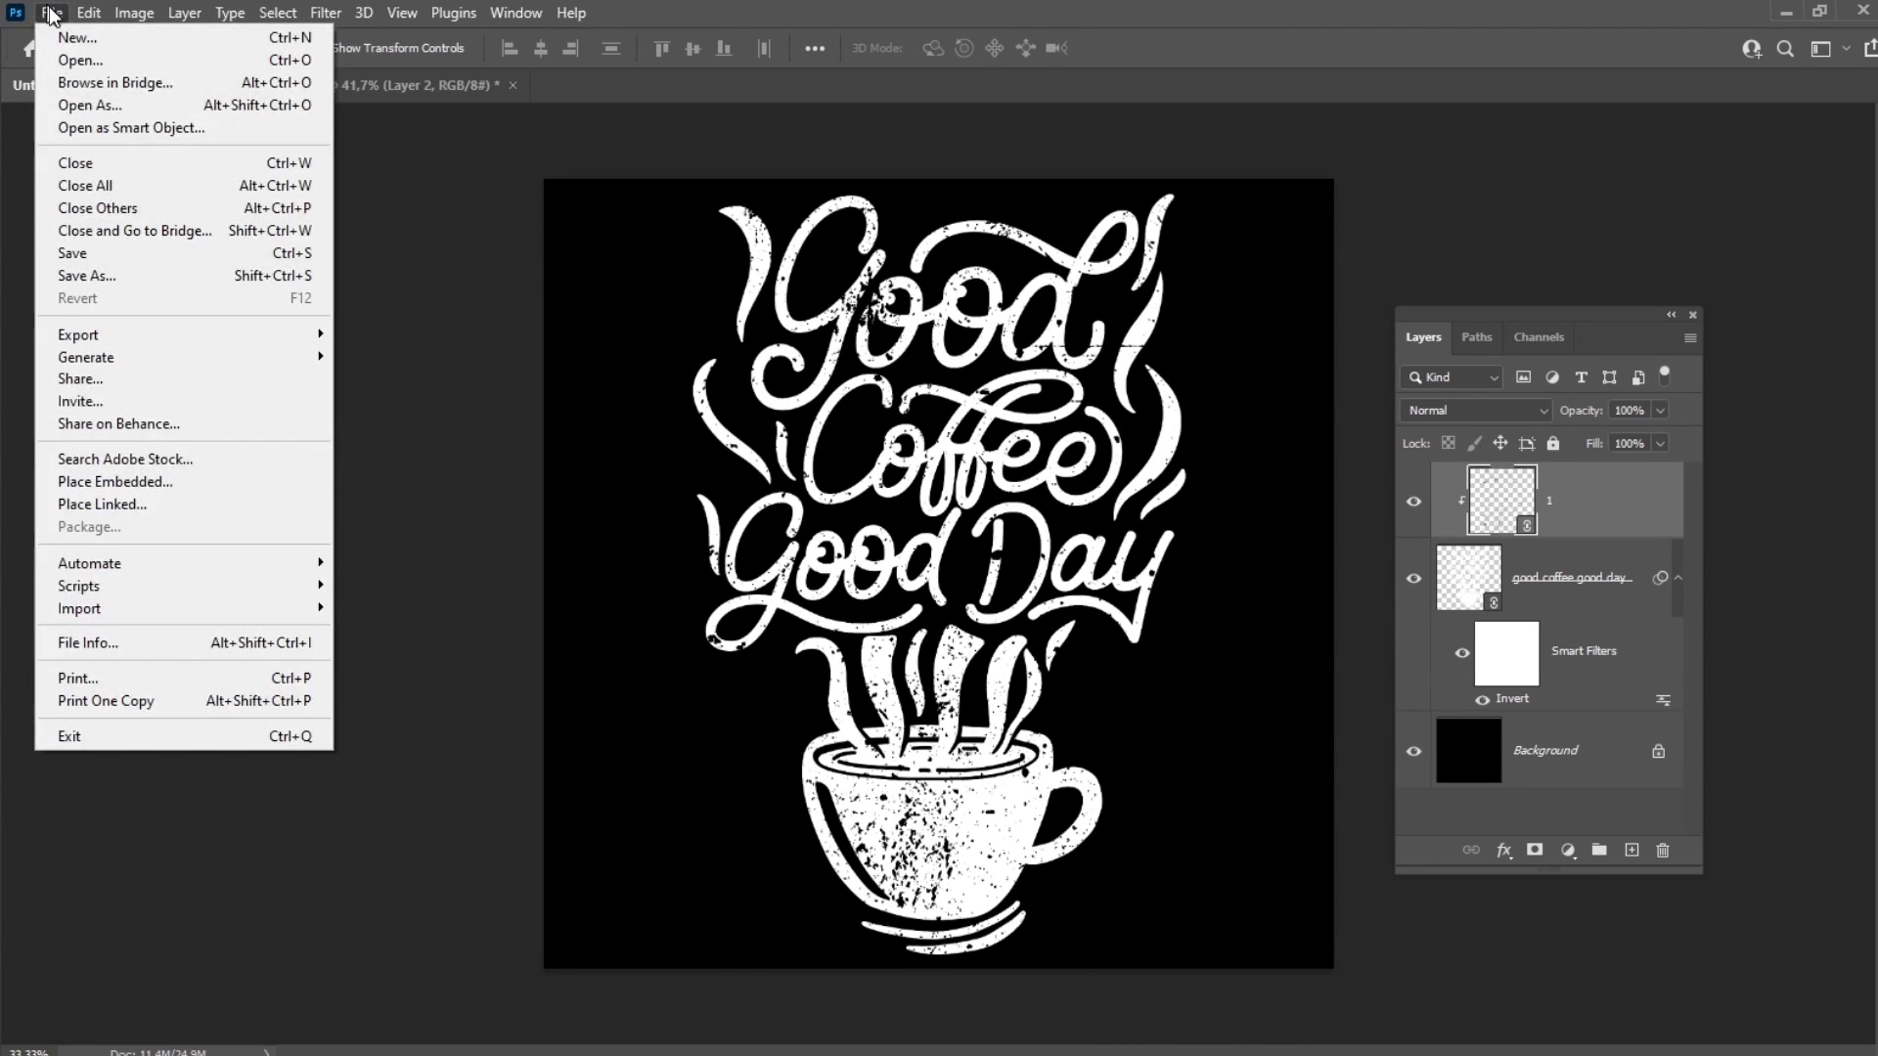
pyautogui.click(189, 516)
pyautogui.doubleClick(299, 196)
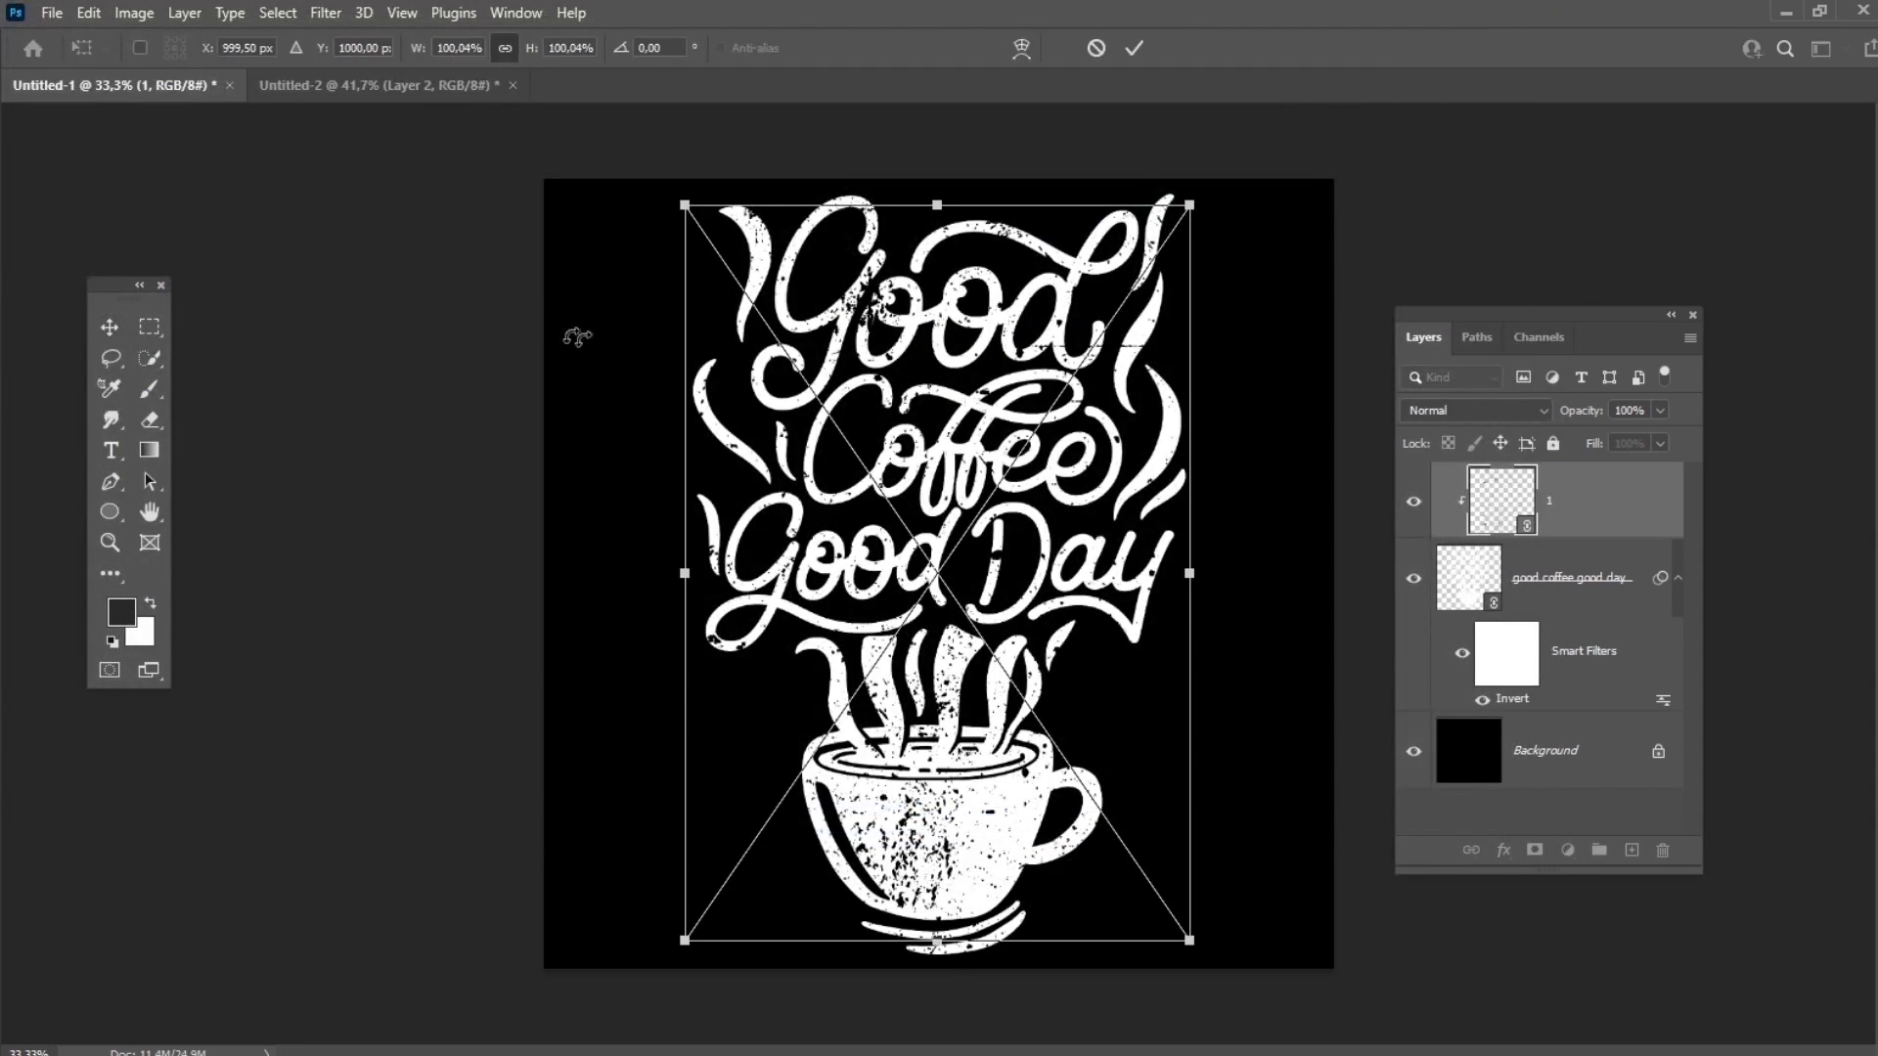
pyautogui.moveTo(1189, 205); pyautogui.dragTo(1211, 178)
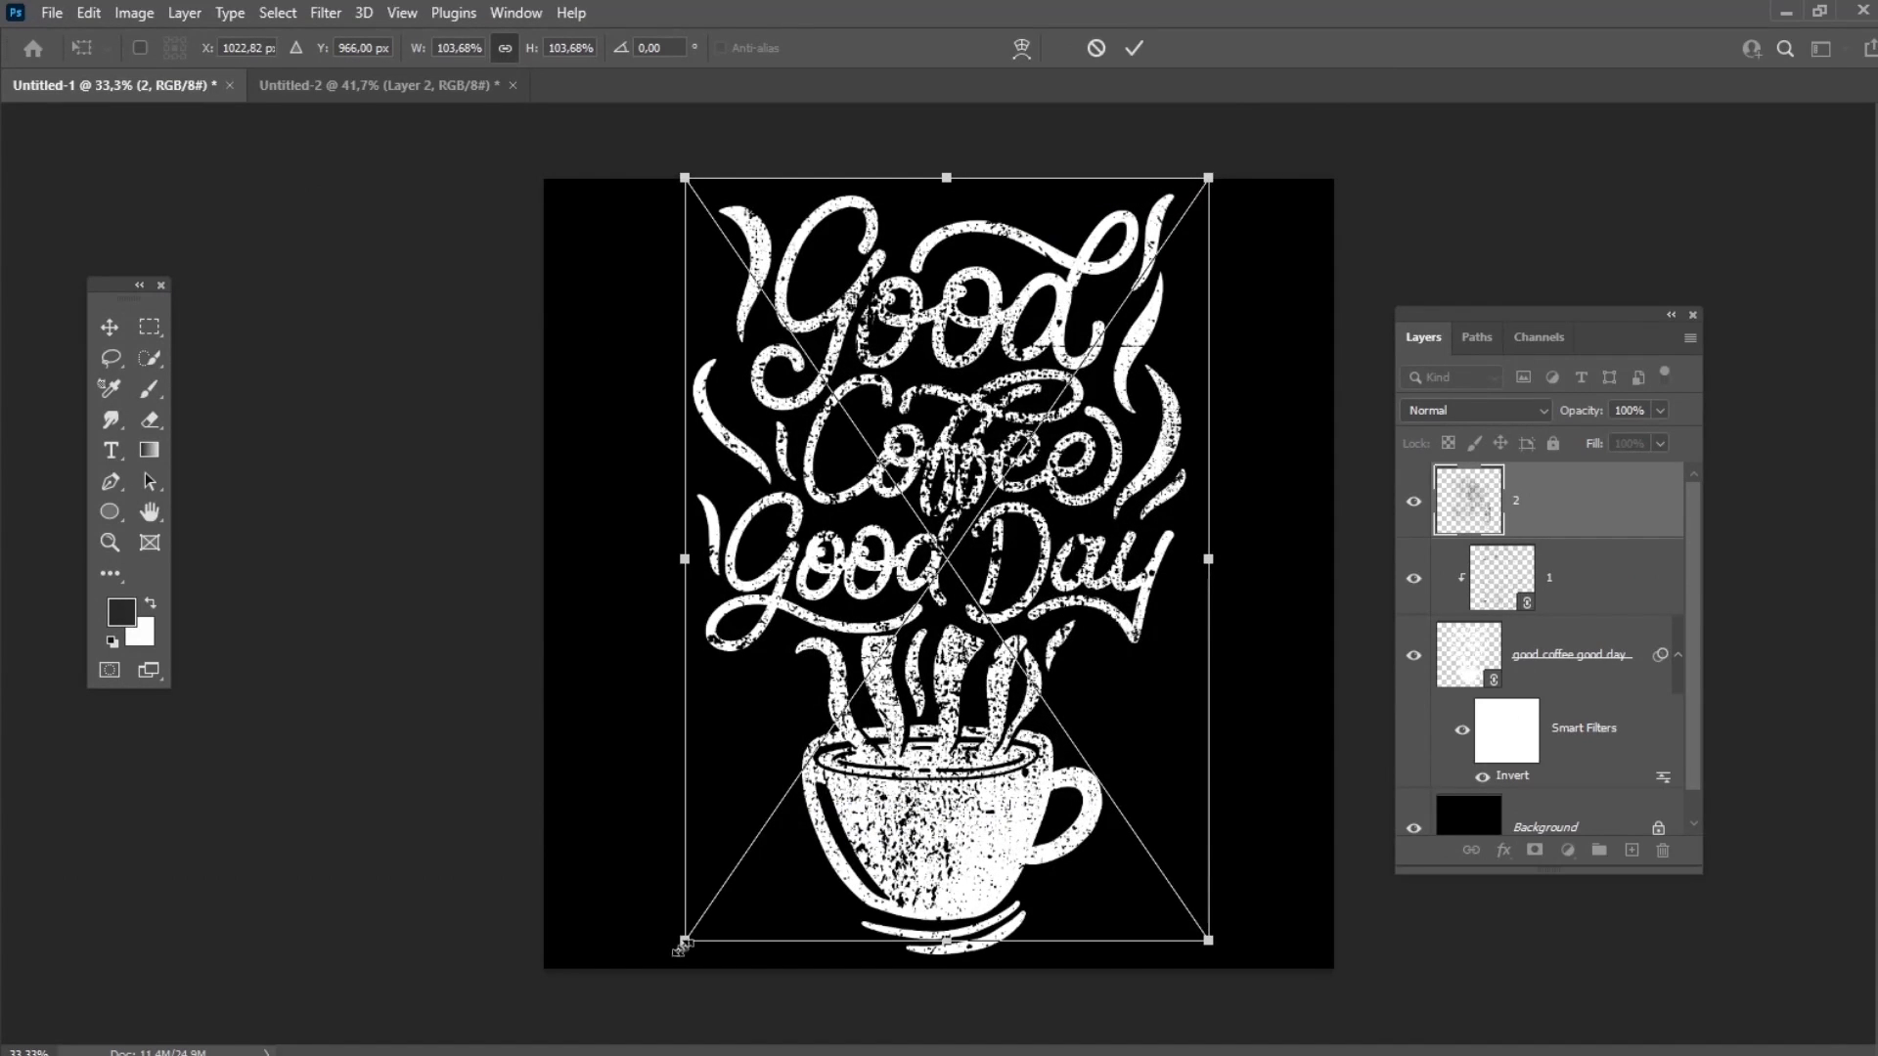
pyautogui.moveTo(682, 945); pyautogui.dragTo(666, 970)
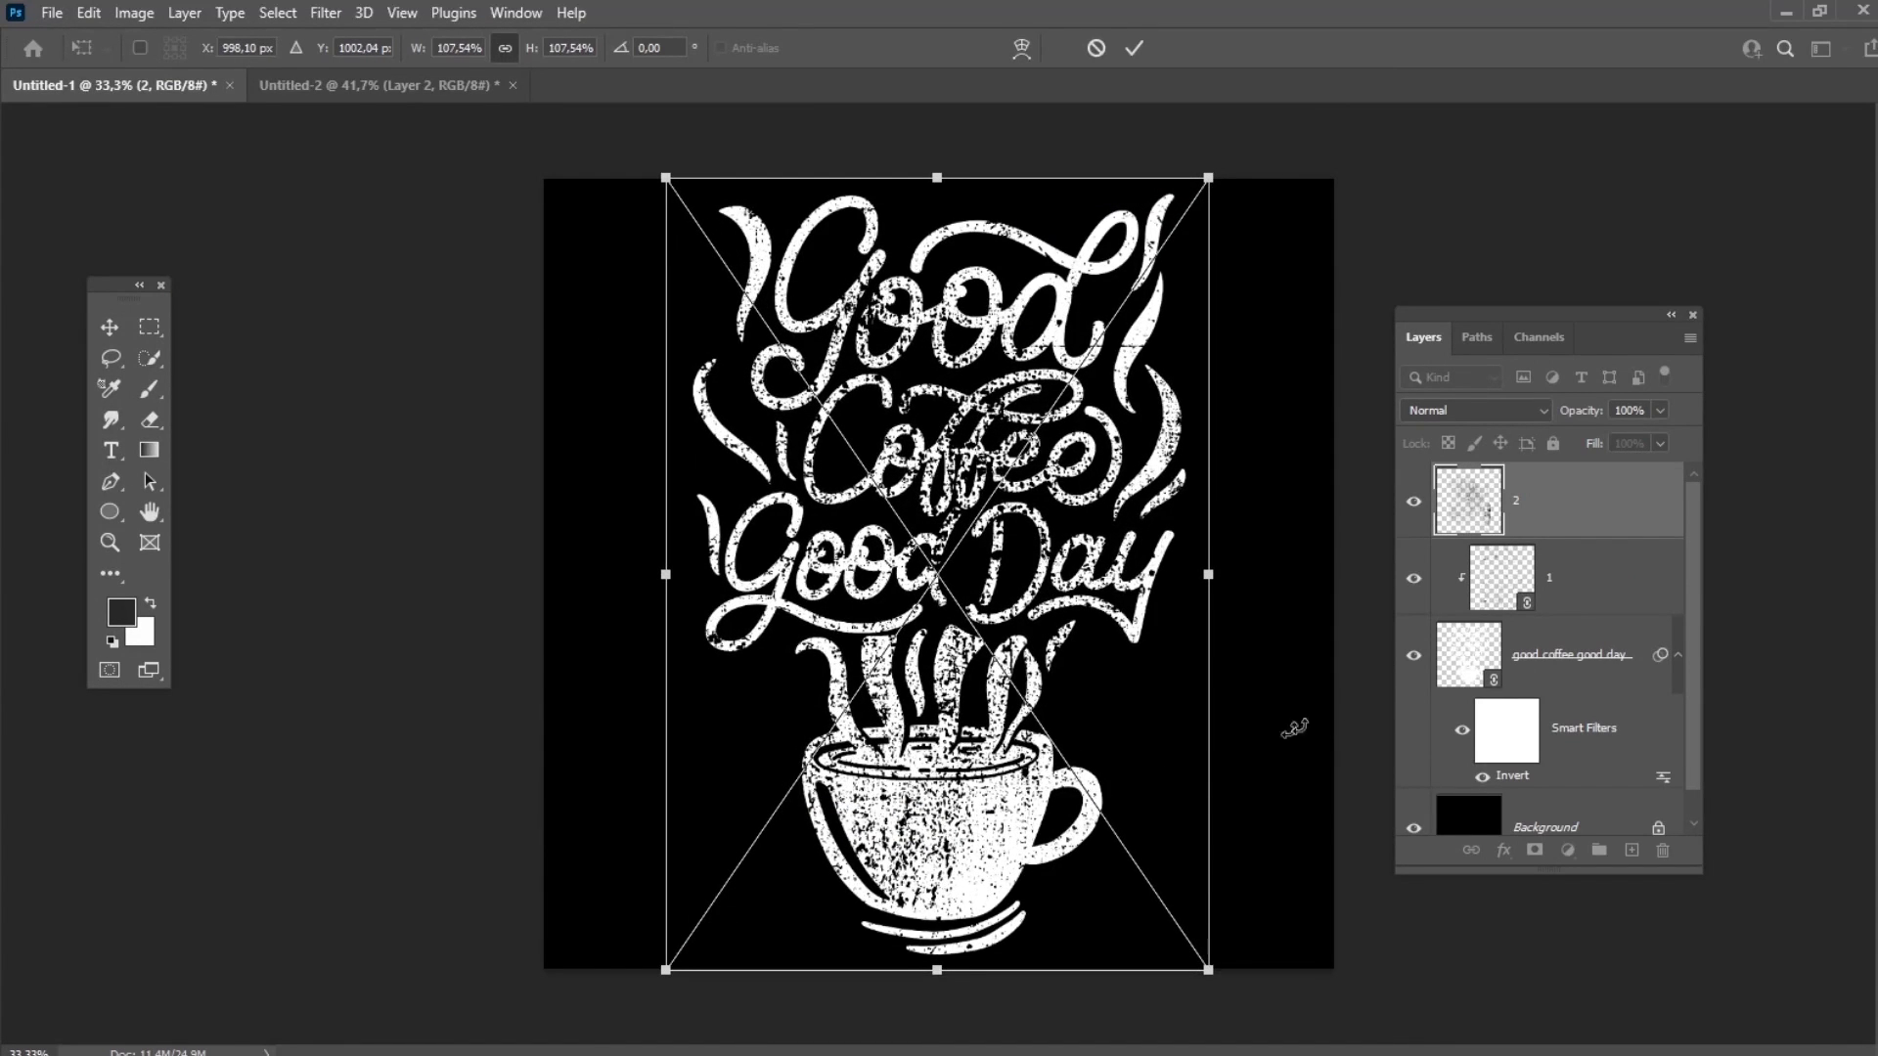
pyautogui.press('Return')
pyautogui.rightClick(1624, 507)
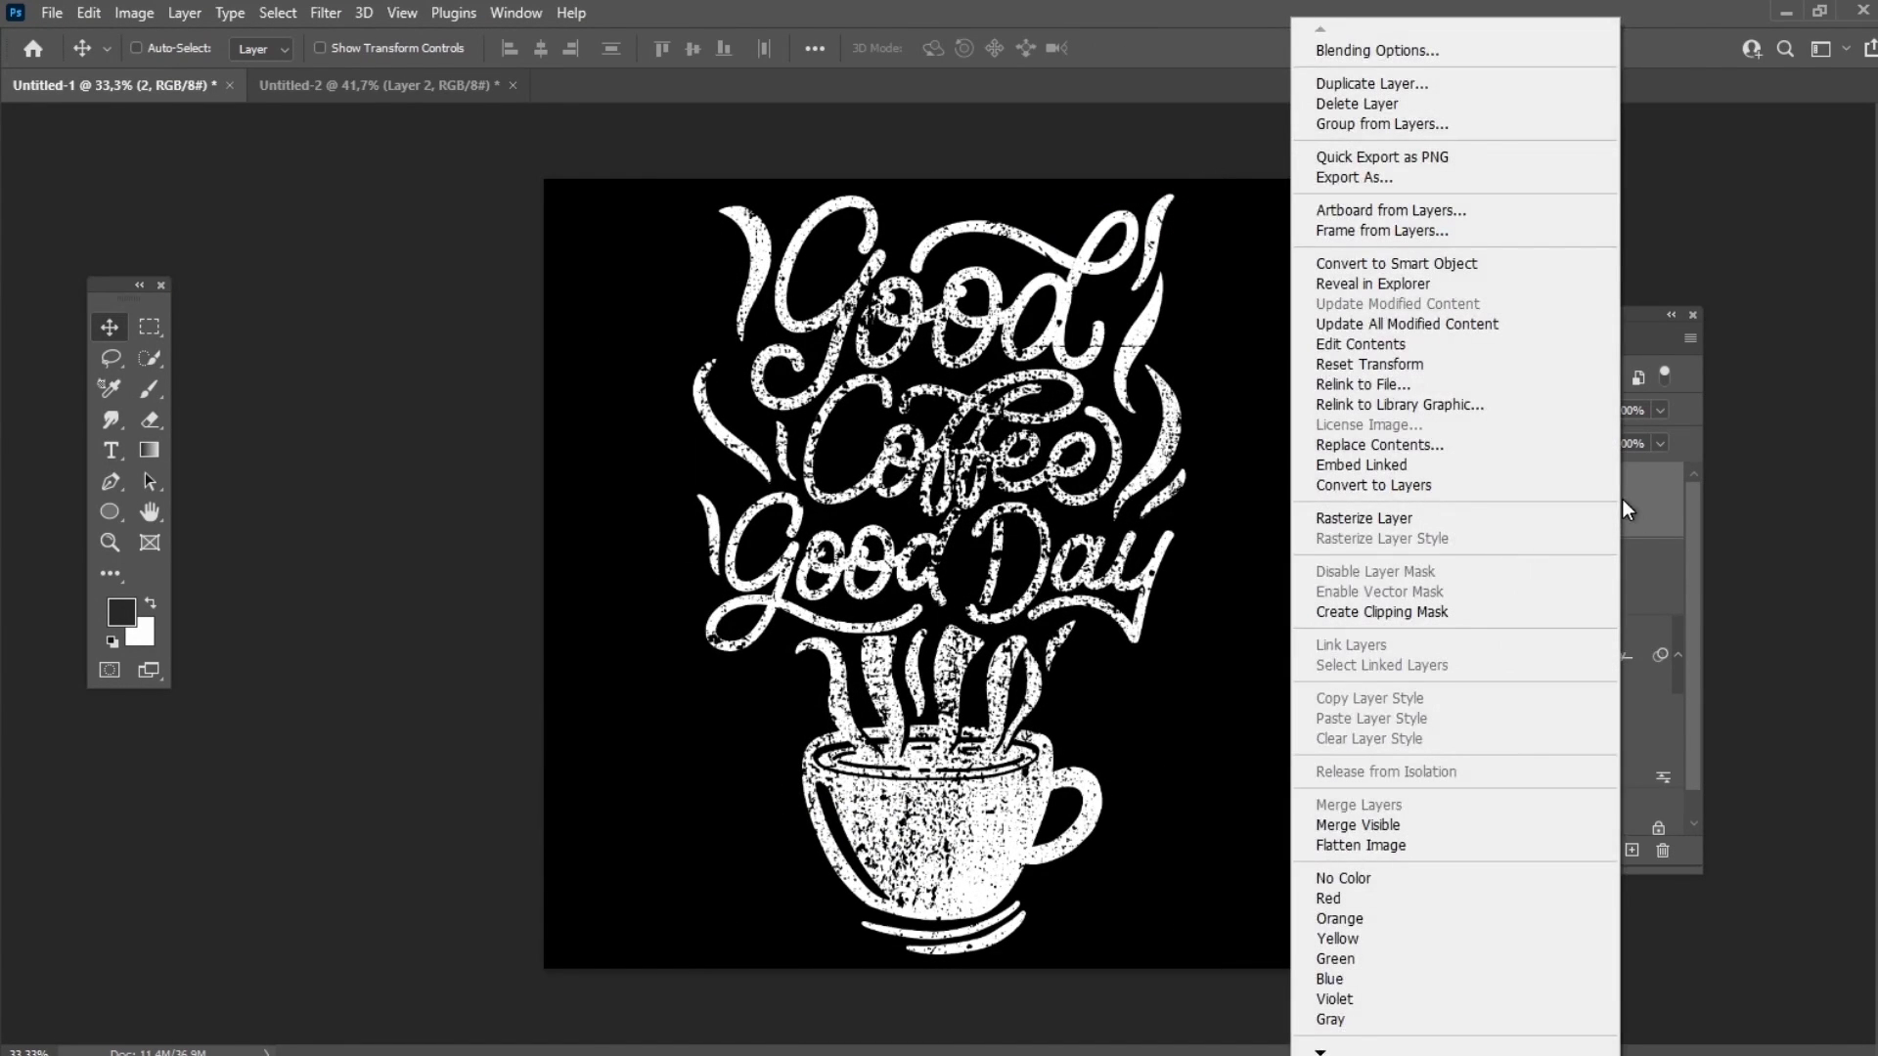
pyautogui.click(1408, 614)
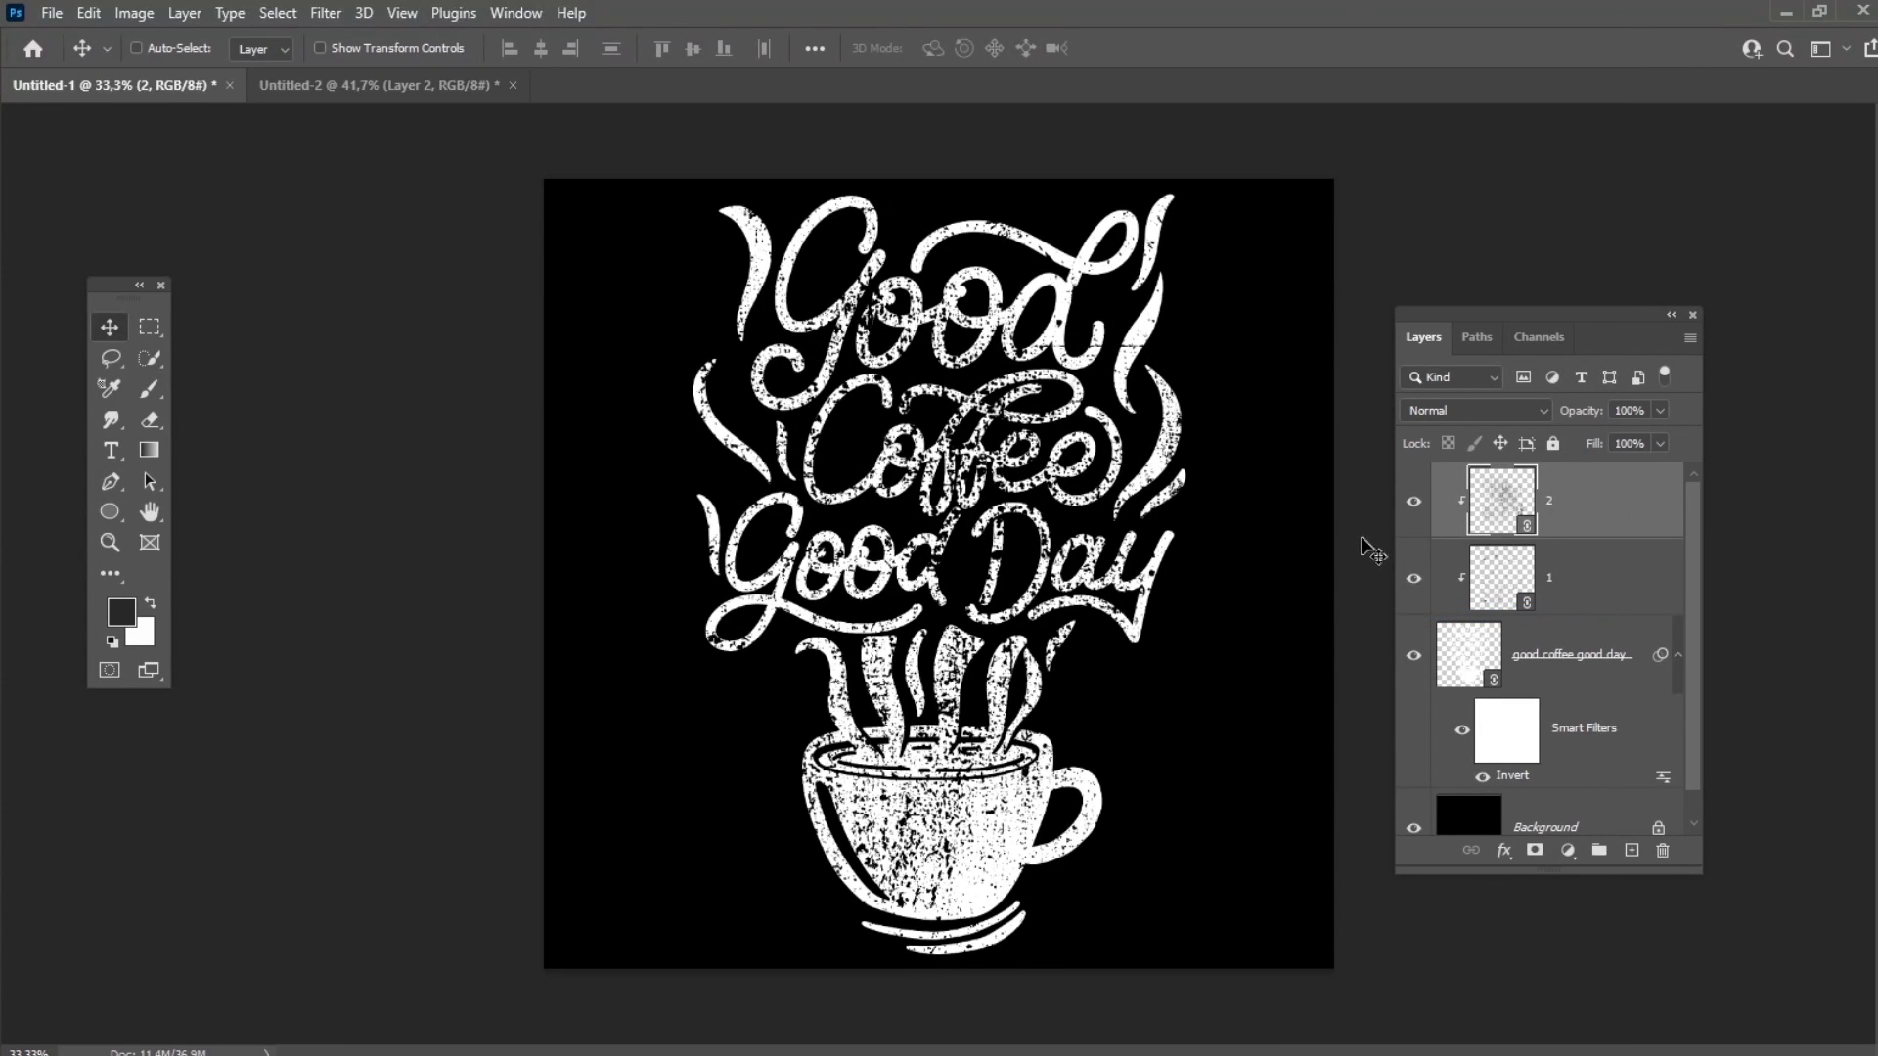
# Place texture 3, stretch it over the lettering, and clip it to the artwork
pyautogui.click(52, 12)
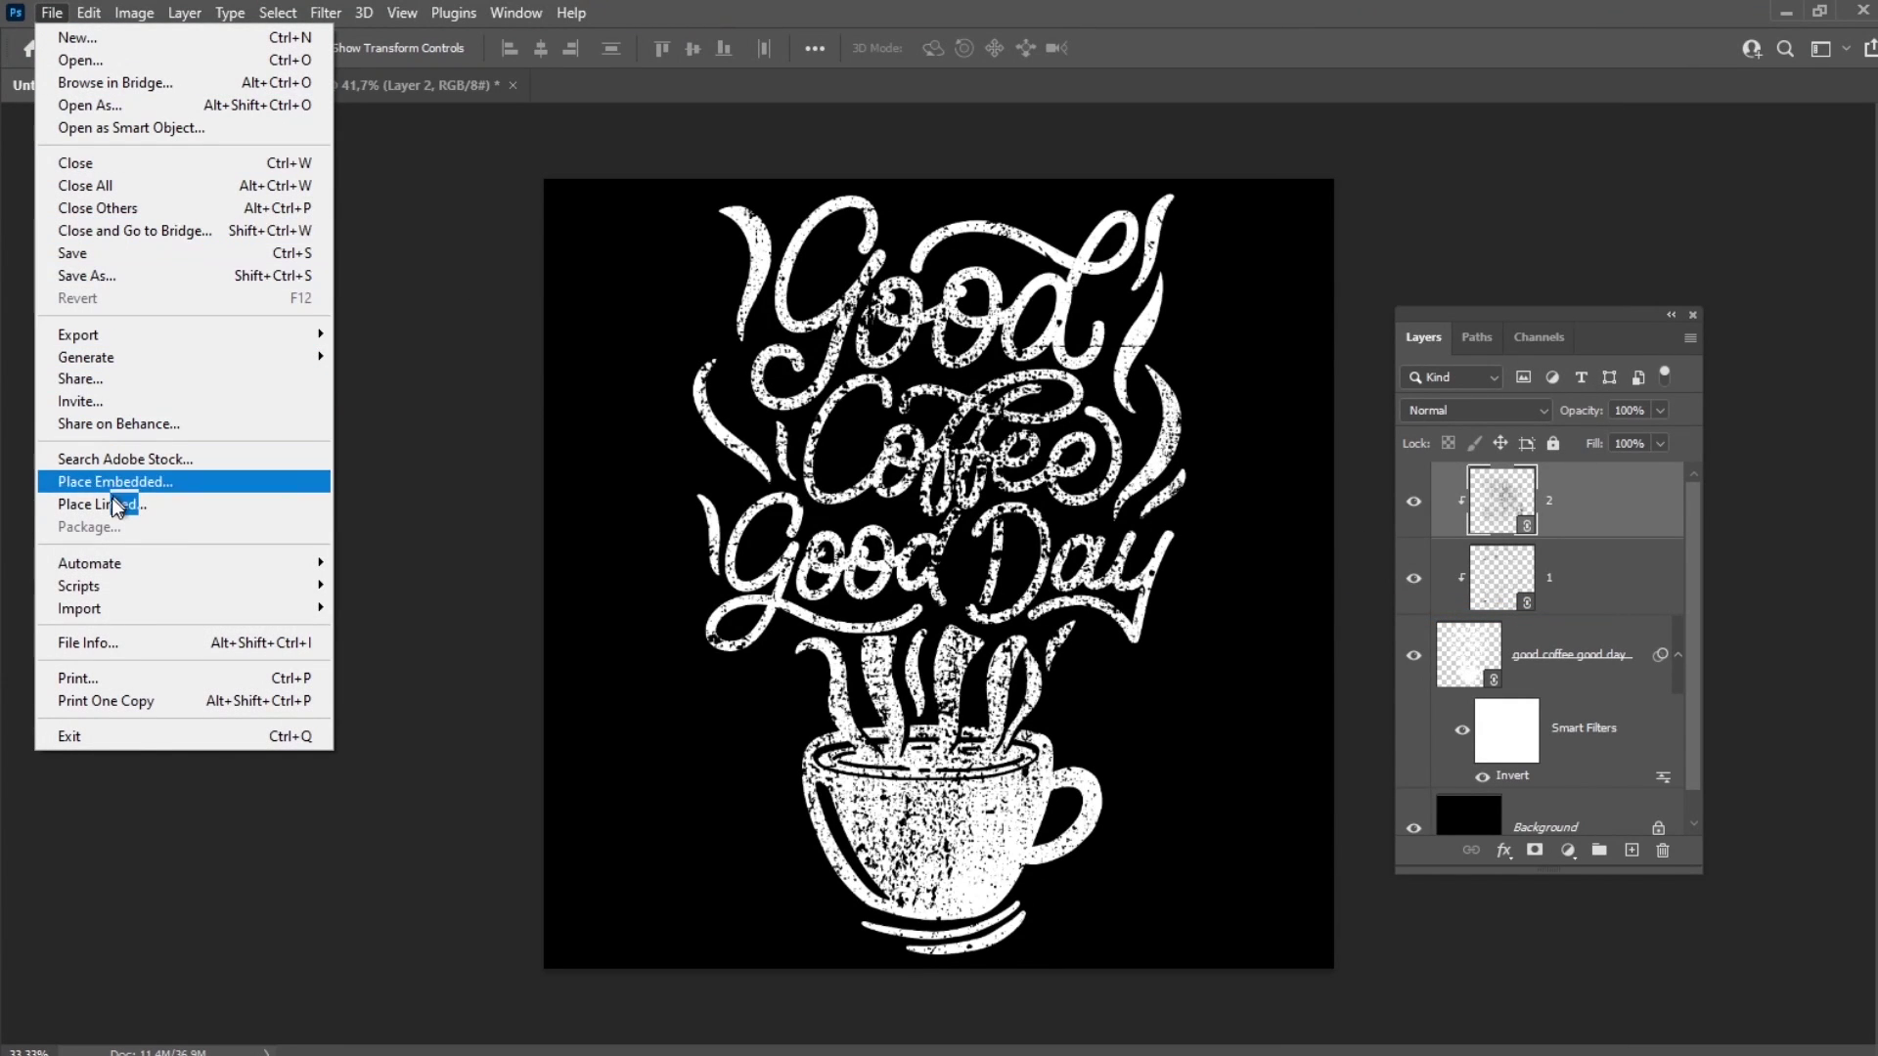
pyautogui.click(193, 506)
pyautogui.doubleClick(420, 196)
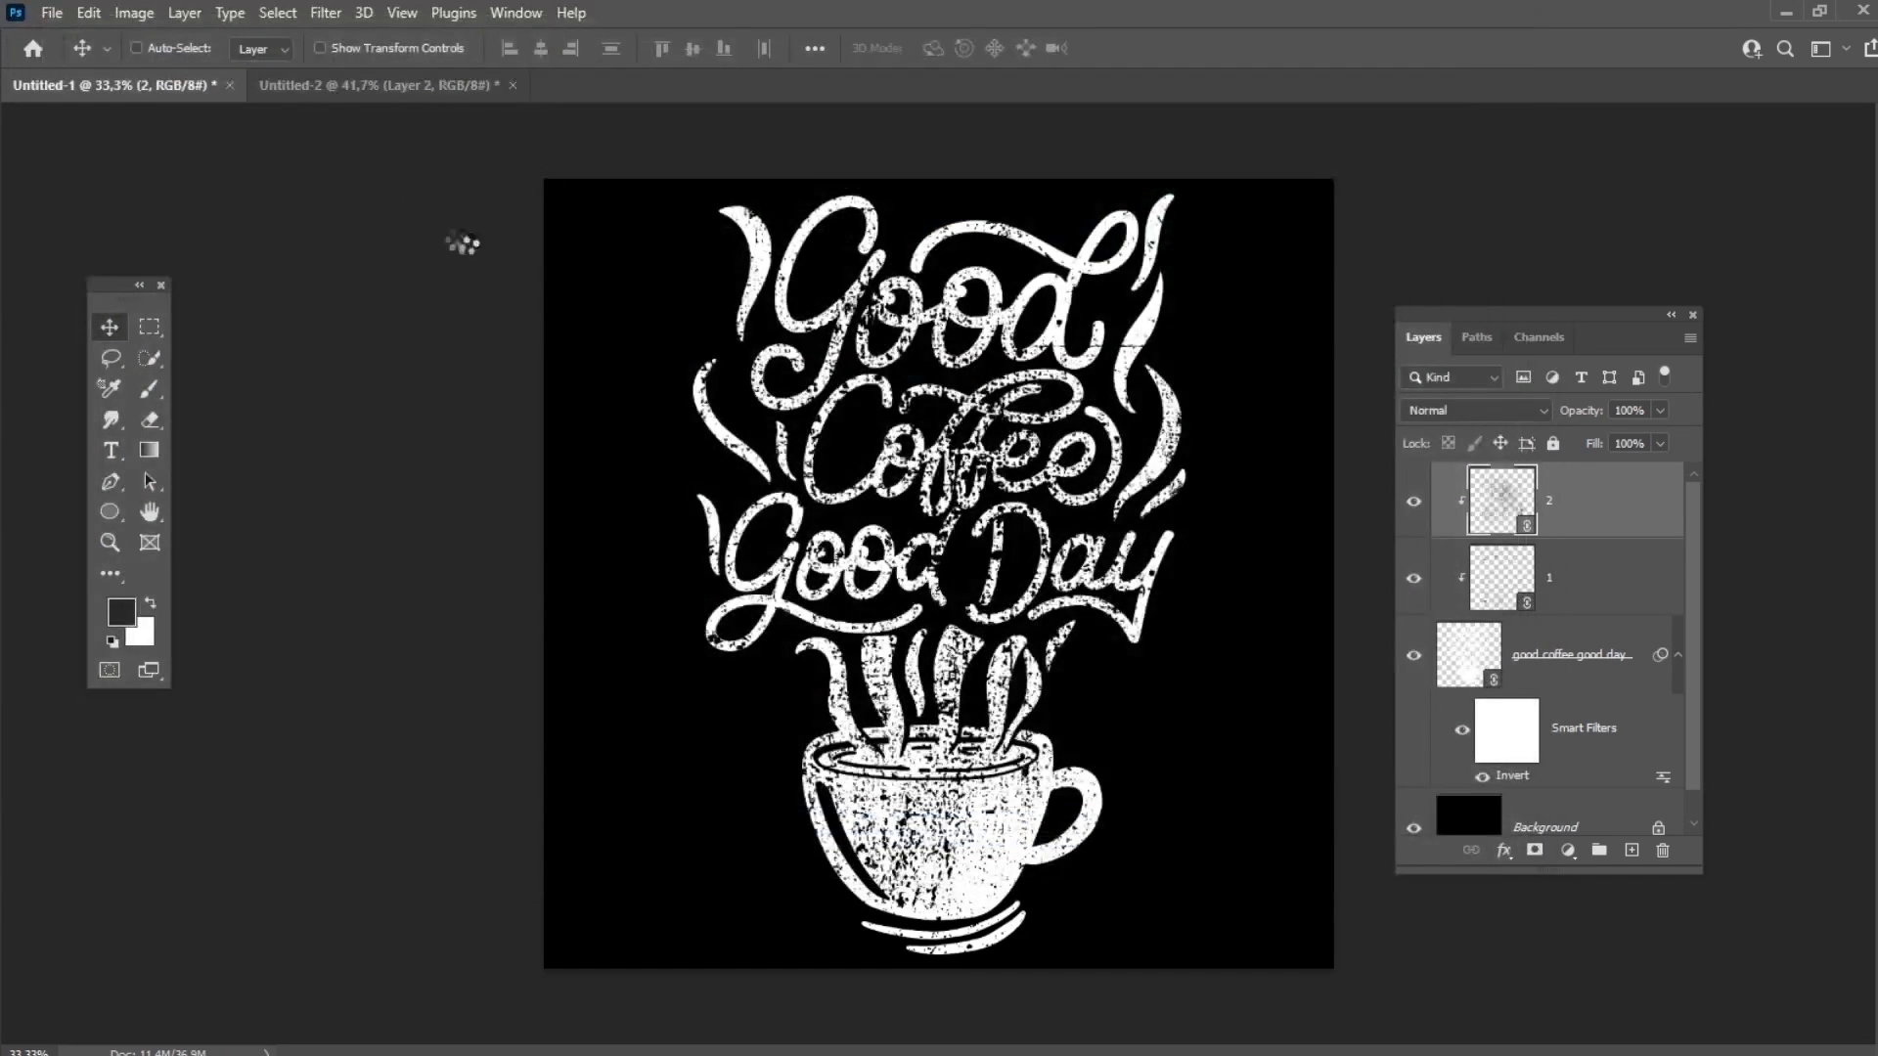
pyautogui.moveTo(941, 196); pyautogui.dragTo(939, 181)
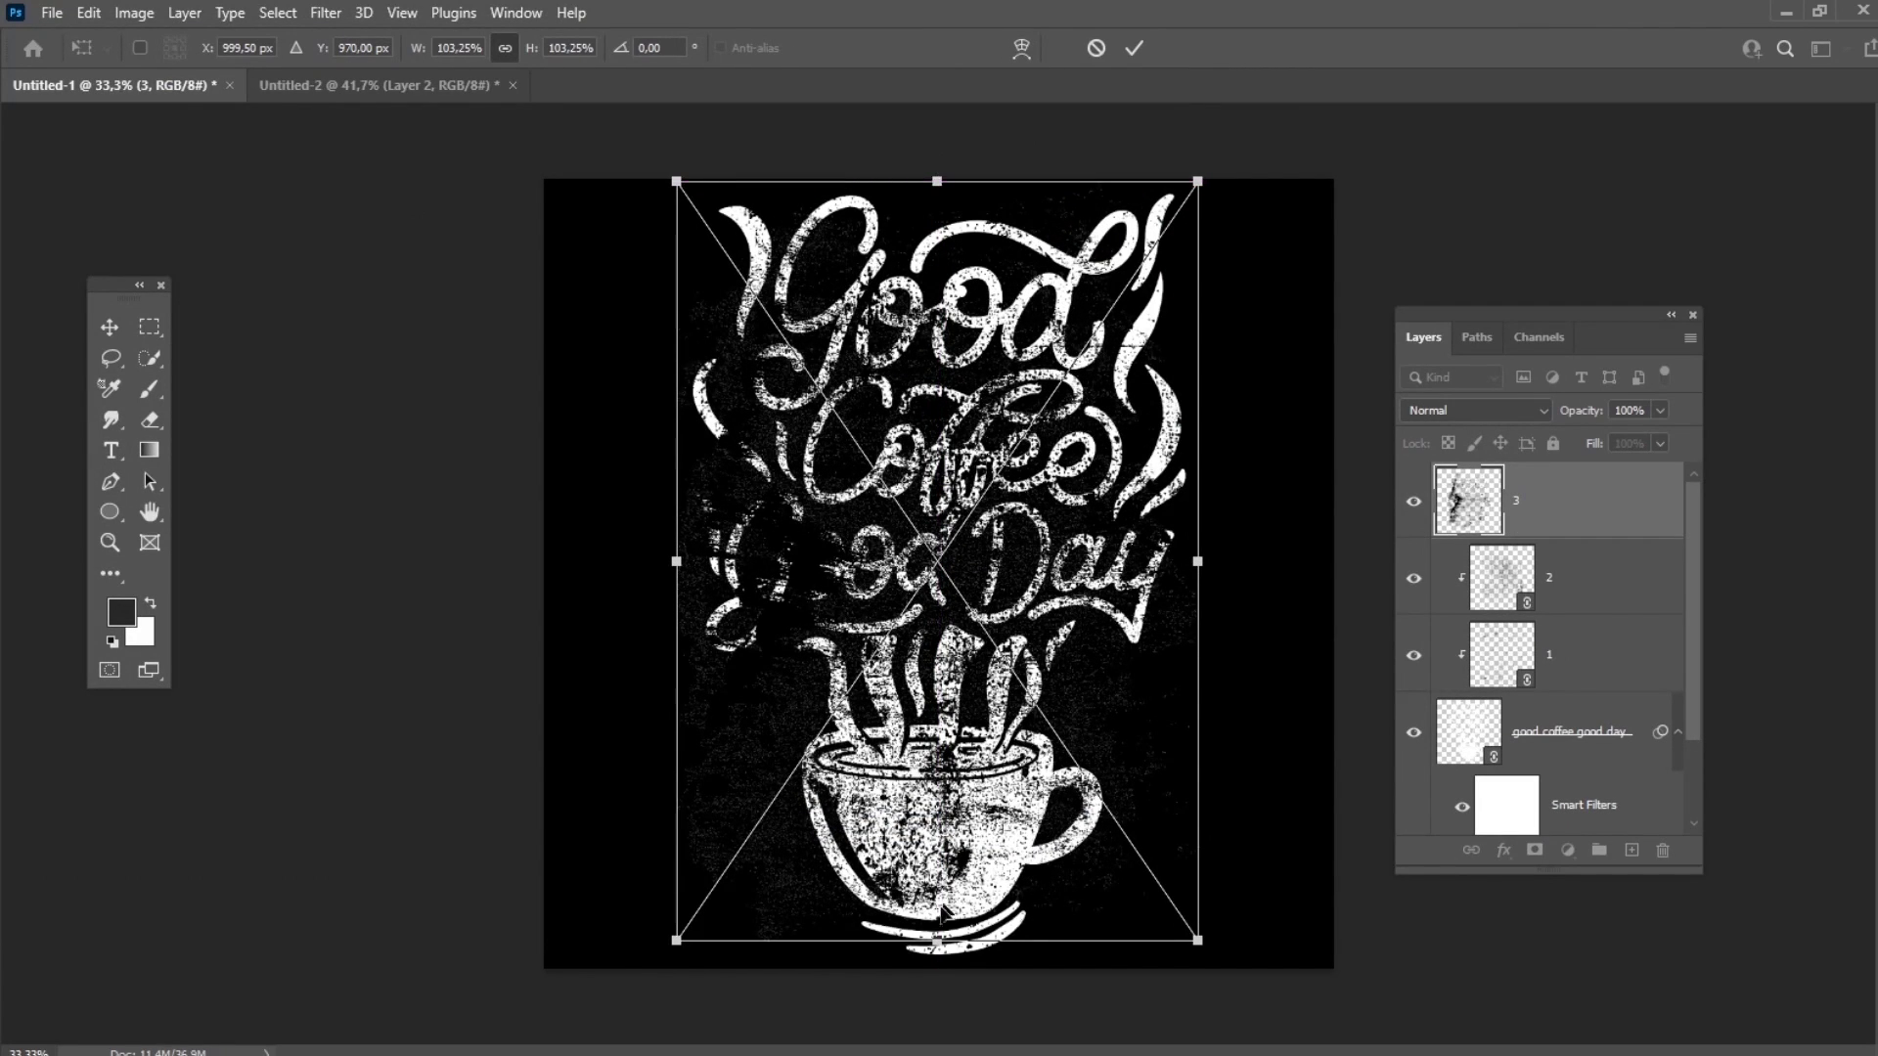
pyautogui.moveTo(968, 944); pyautogui.dragTo(969, 970)
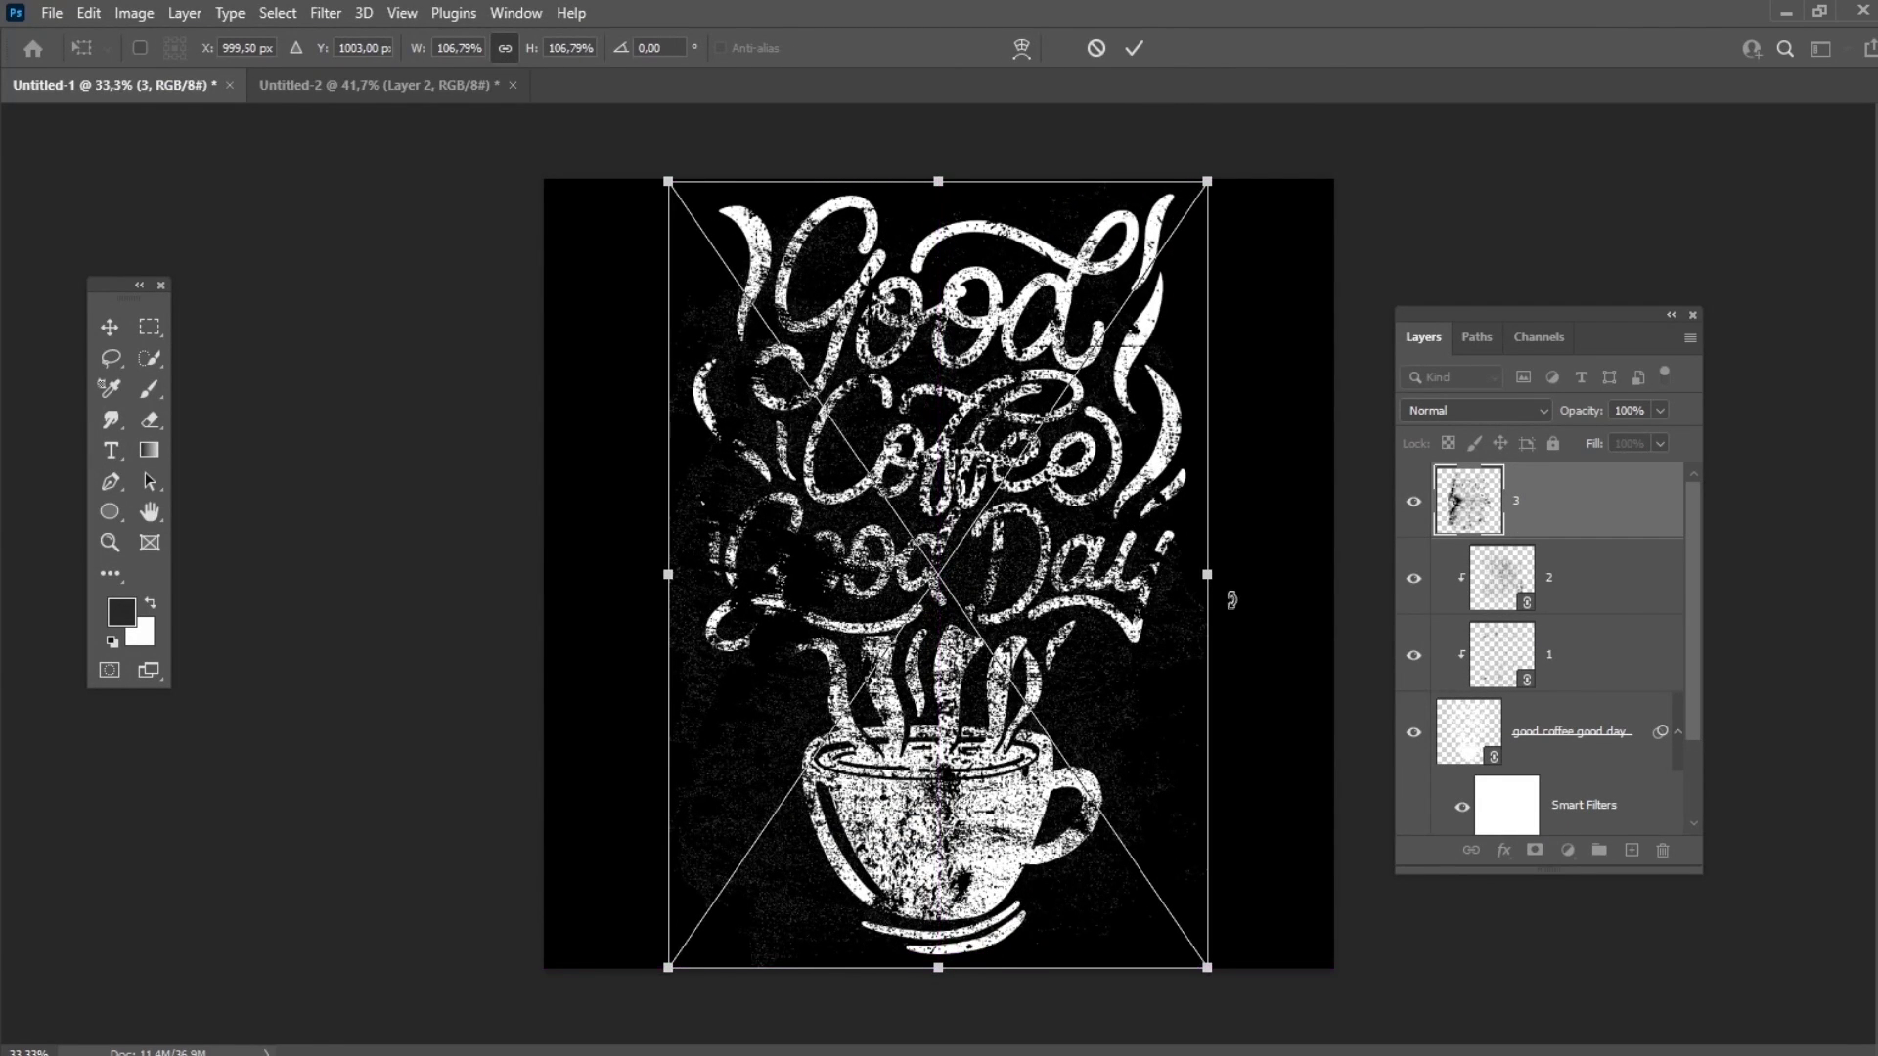
pyautogui.press('Return')
pyautogui.rightClick(1550, 499)
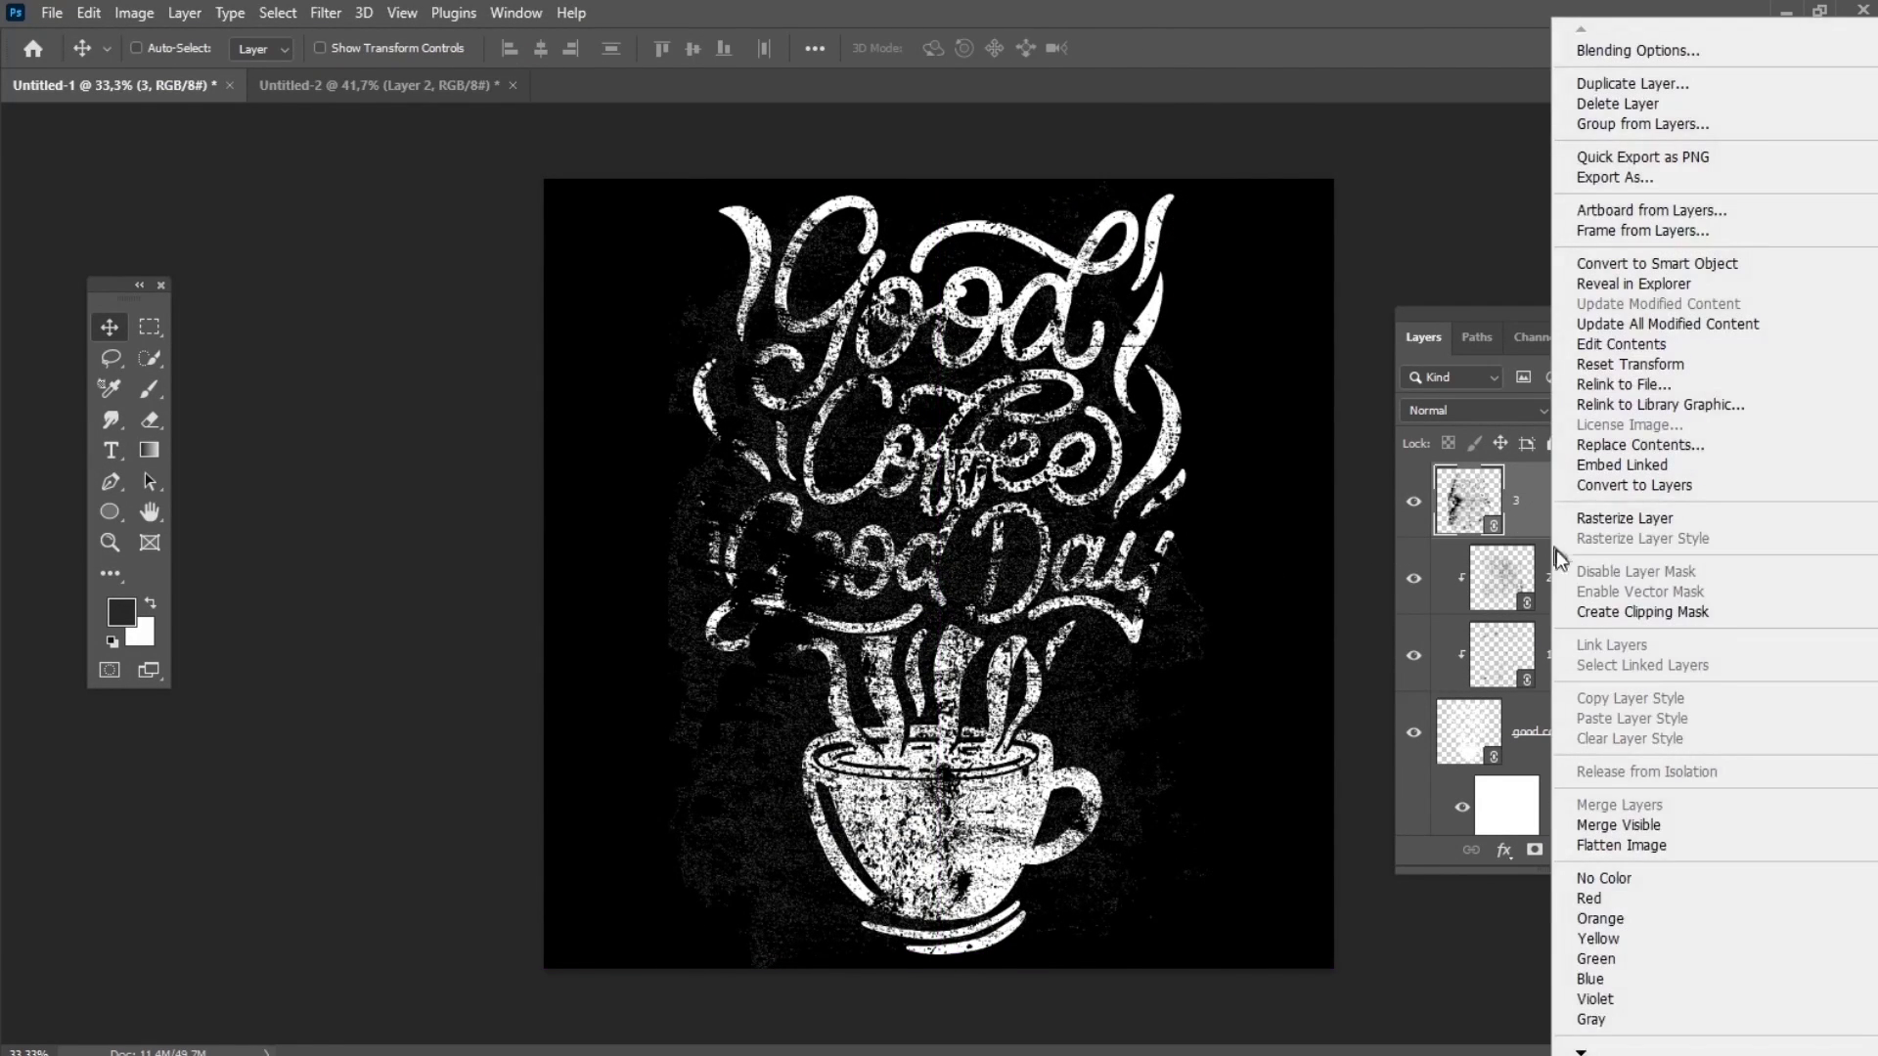
pyautogui.click(1599, 614)
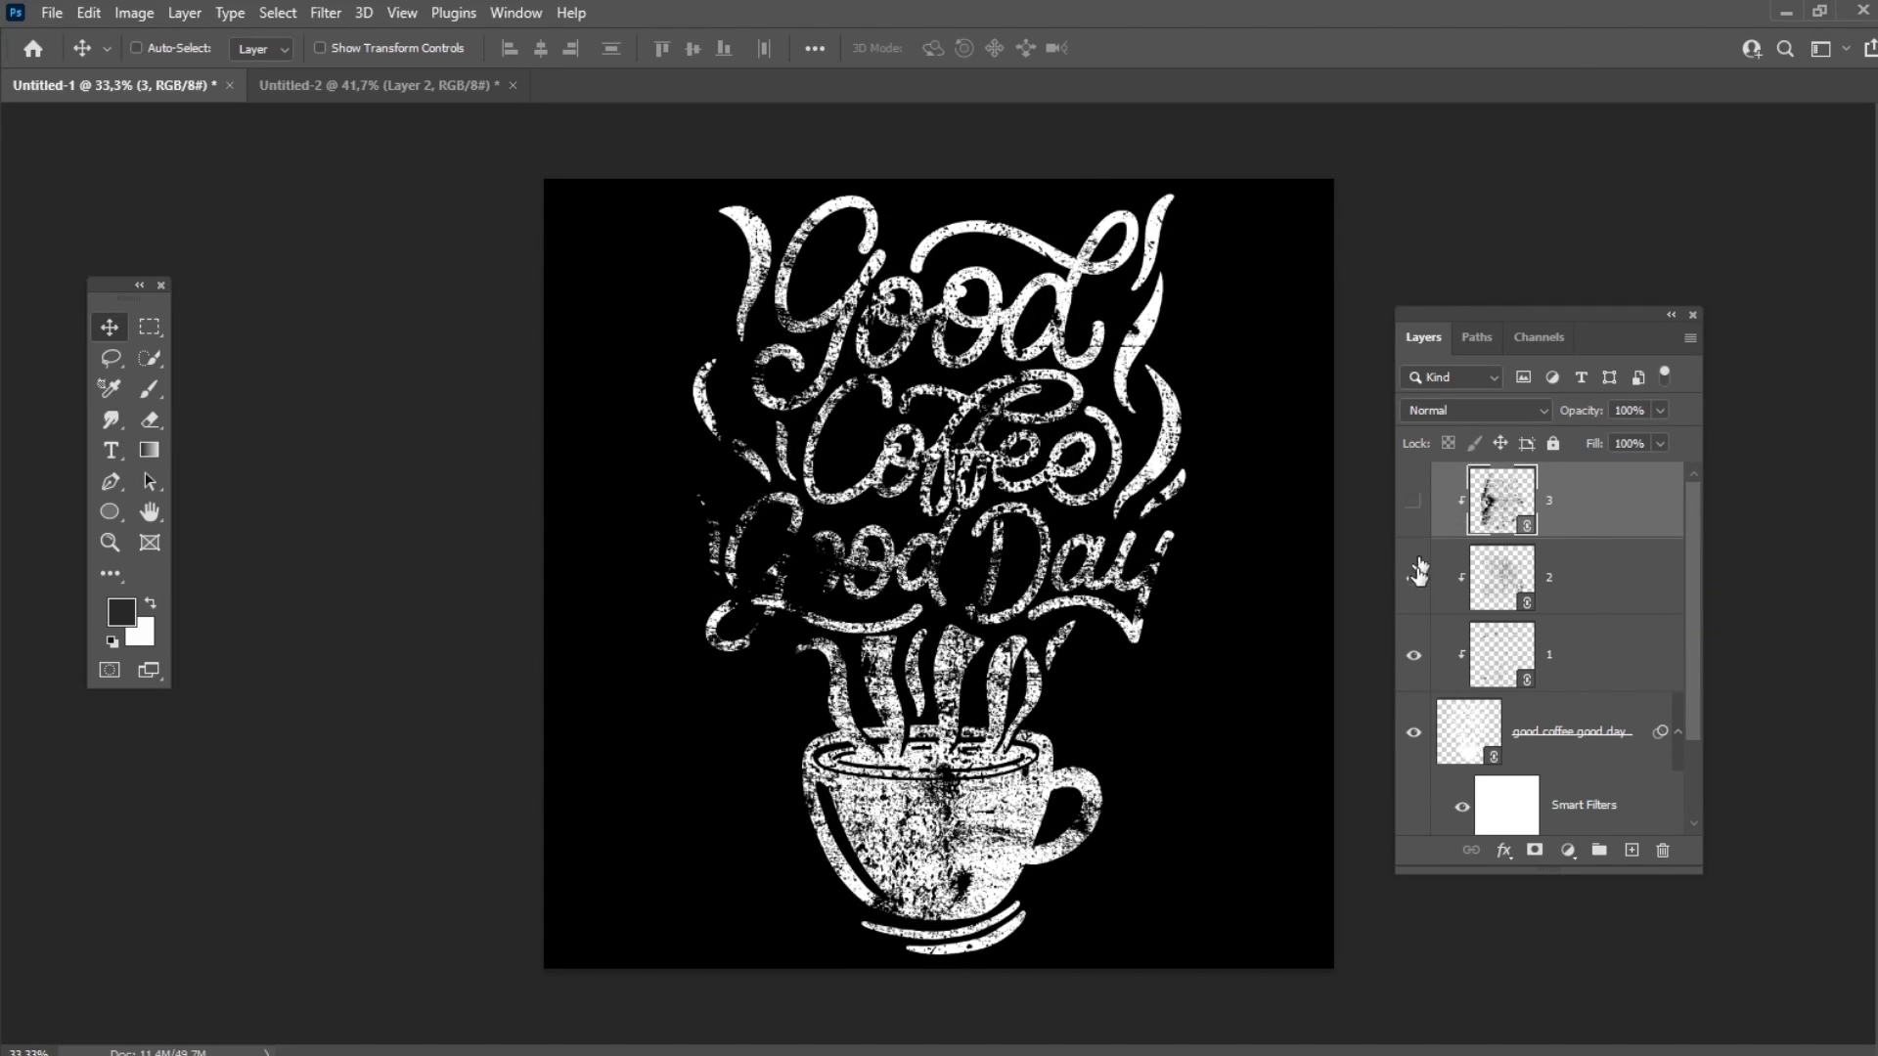
# Hide texture layers 1–3 and place texture 4 as linked, rotated to portrait and scaled up slightly
pyautogui.moveTo(1419, 572); pyautogui.dragTo(1438, 637)
pyautogui.click(52, 13)
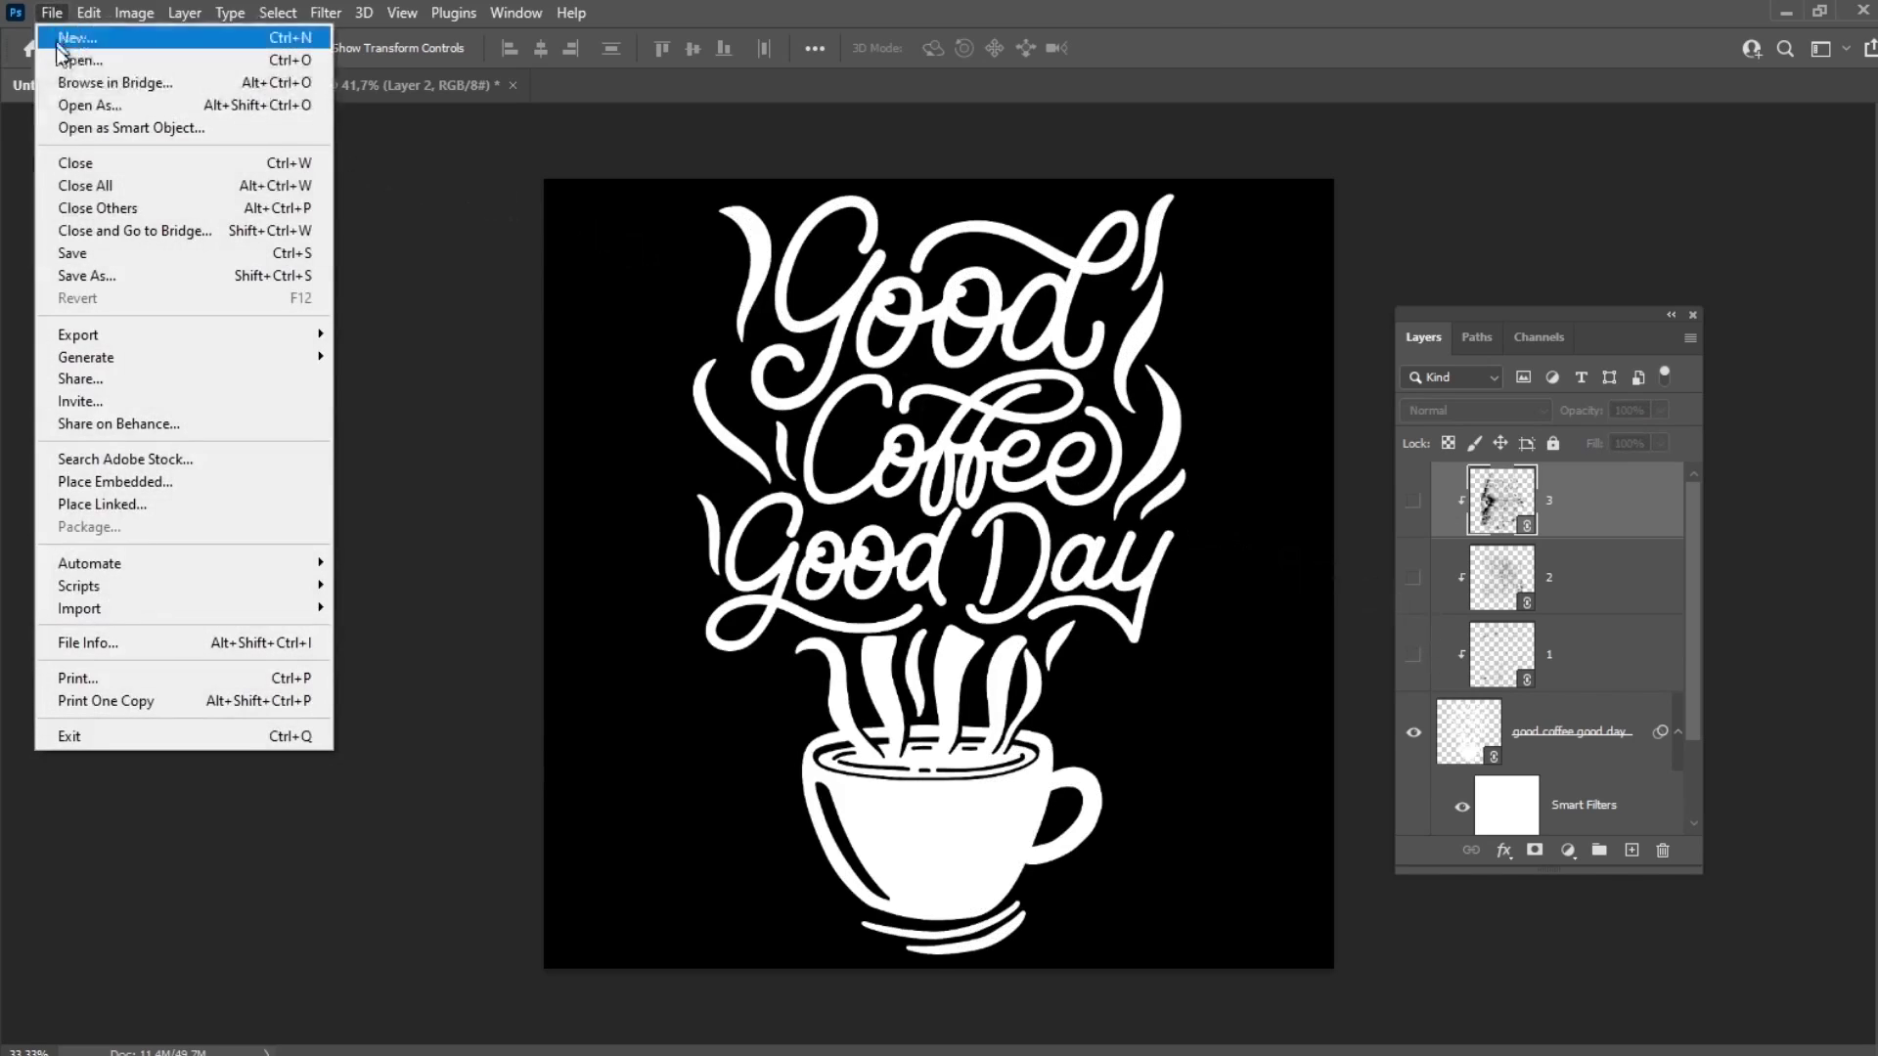
pyautogui.click(126, 495)
pyautogui.doubleClick(559, 220)
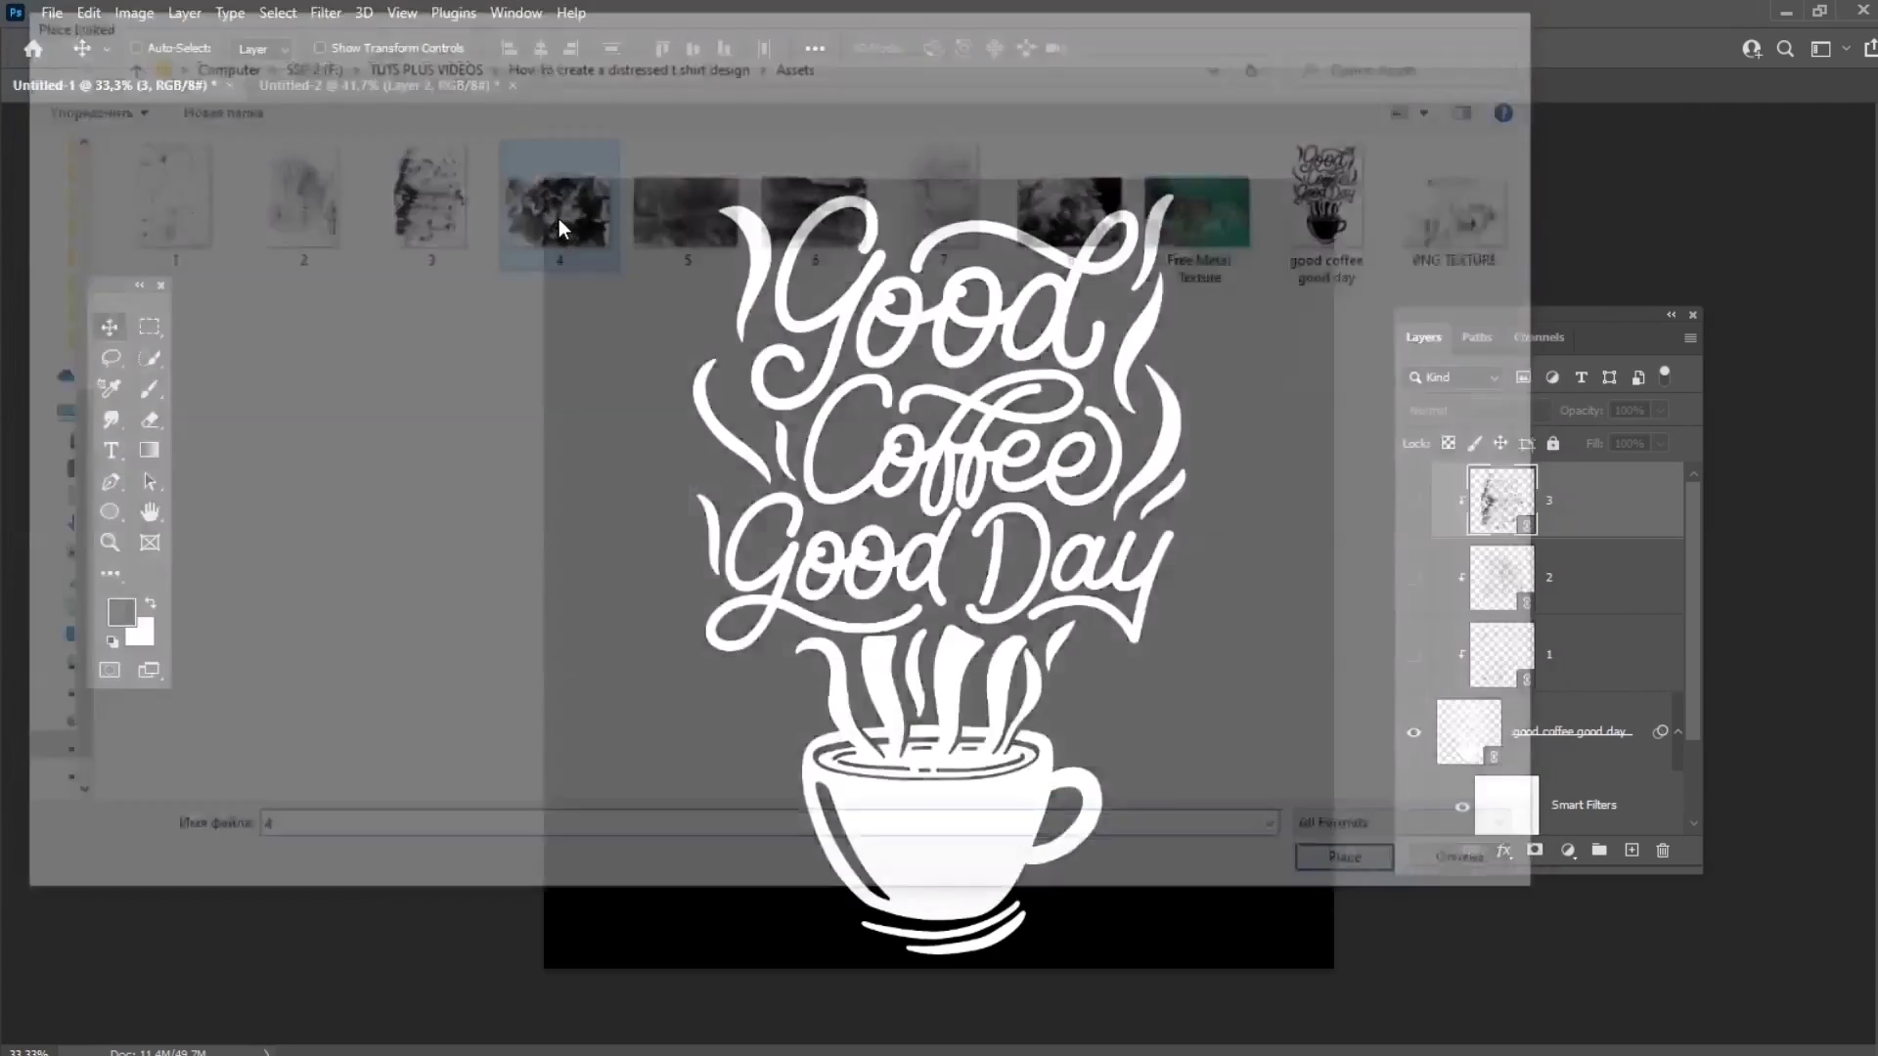
pyautogui.moveTo(1379, 449); pyautogui.dragTo(814, 133)
pyautogui.moveTo(1209, 574)
pyautogui.mouseDown()
pyautogui.moveTo(1243, 563)
pyautogui.moveTo(1221, 574)
pyautogui.mouseUp()
pyautogui.press('Return')
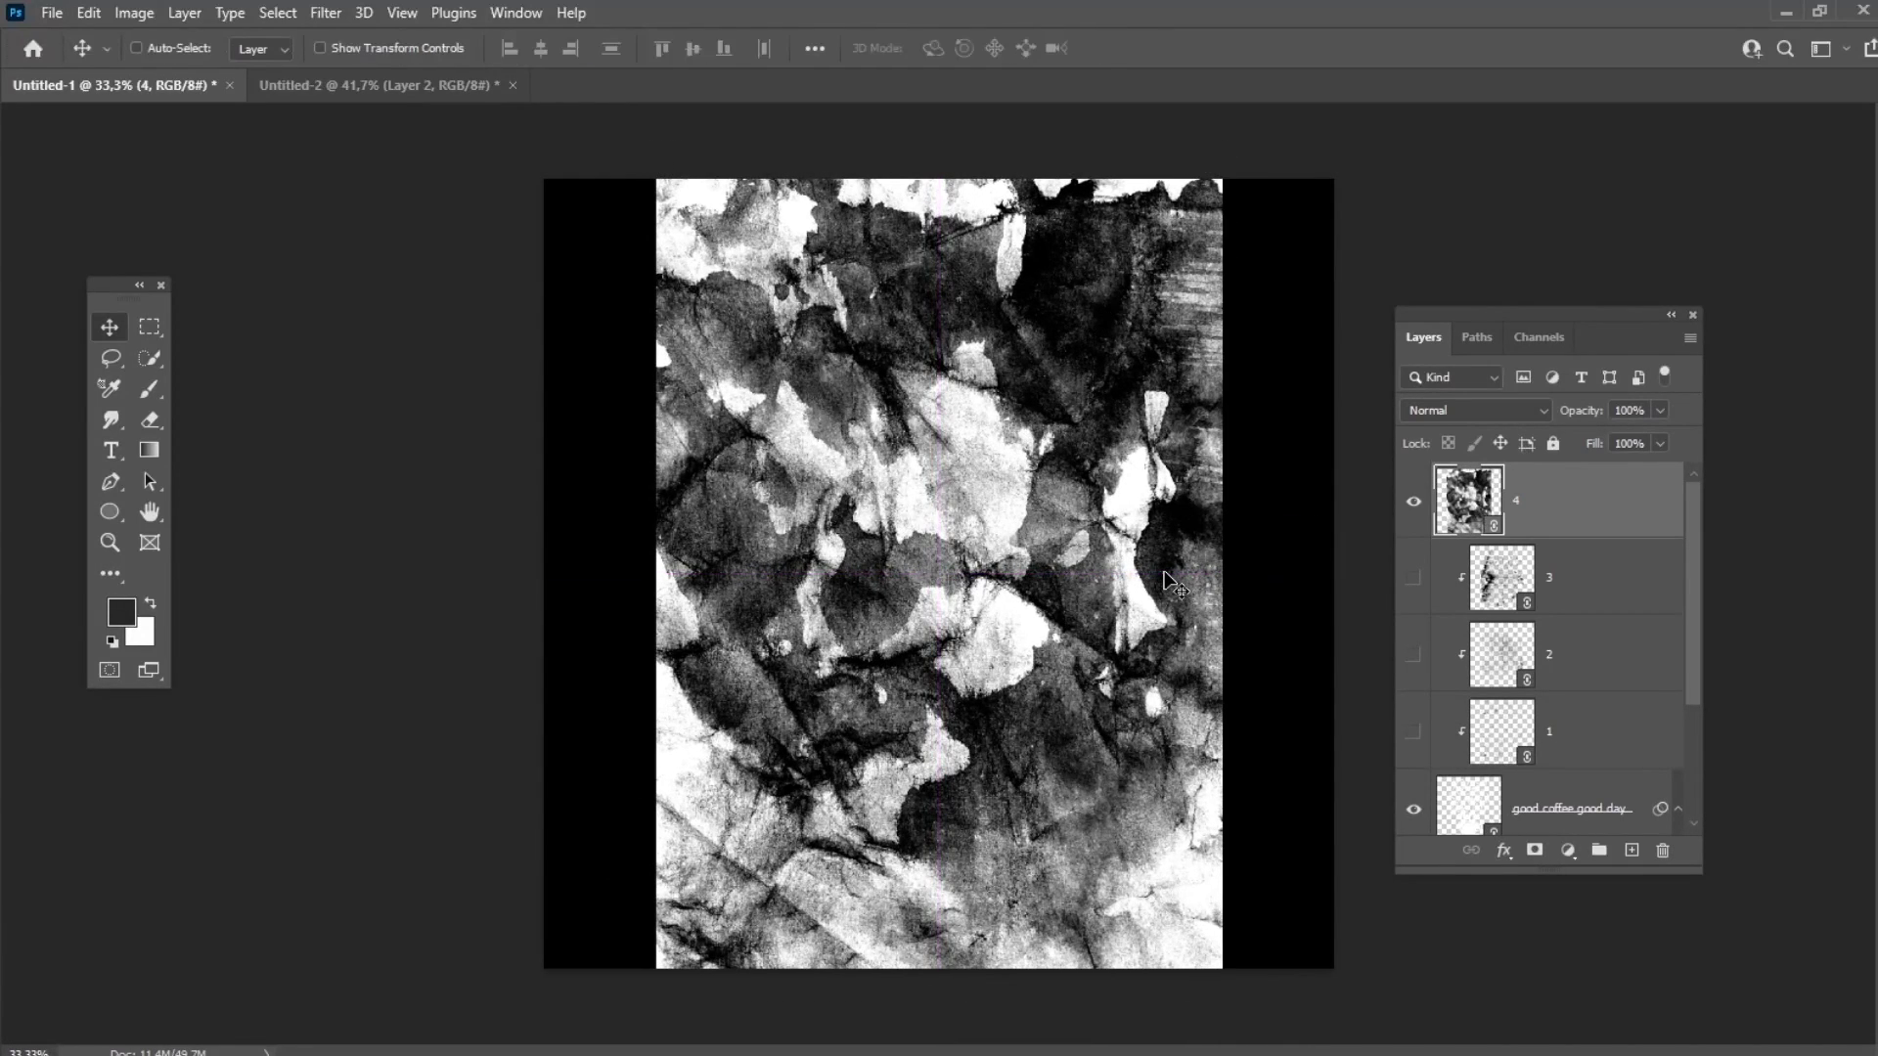
# Clip texture 4 to the lettering and set its blend mode to Hard Light
pyautogui.rightClick(1601, 506)
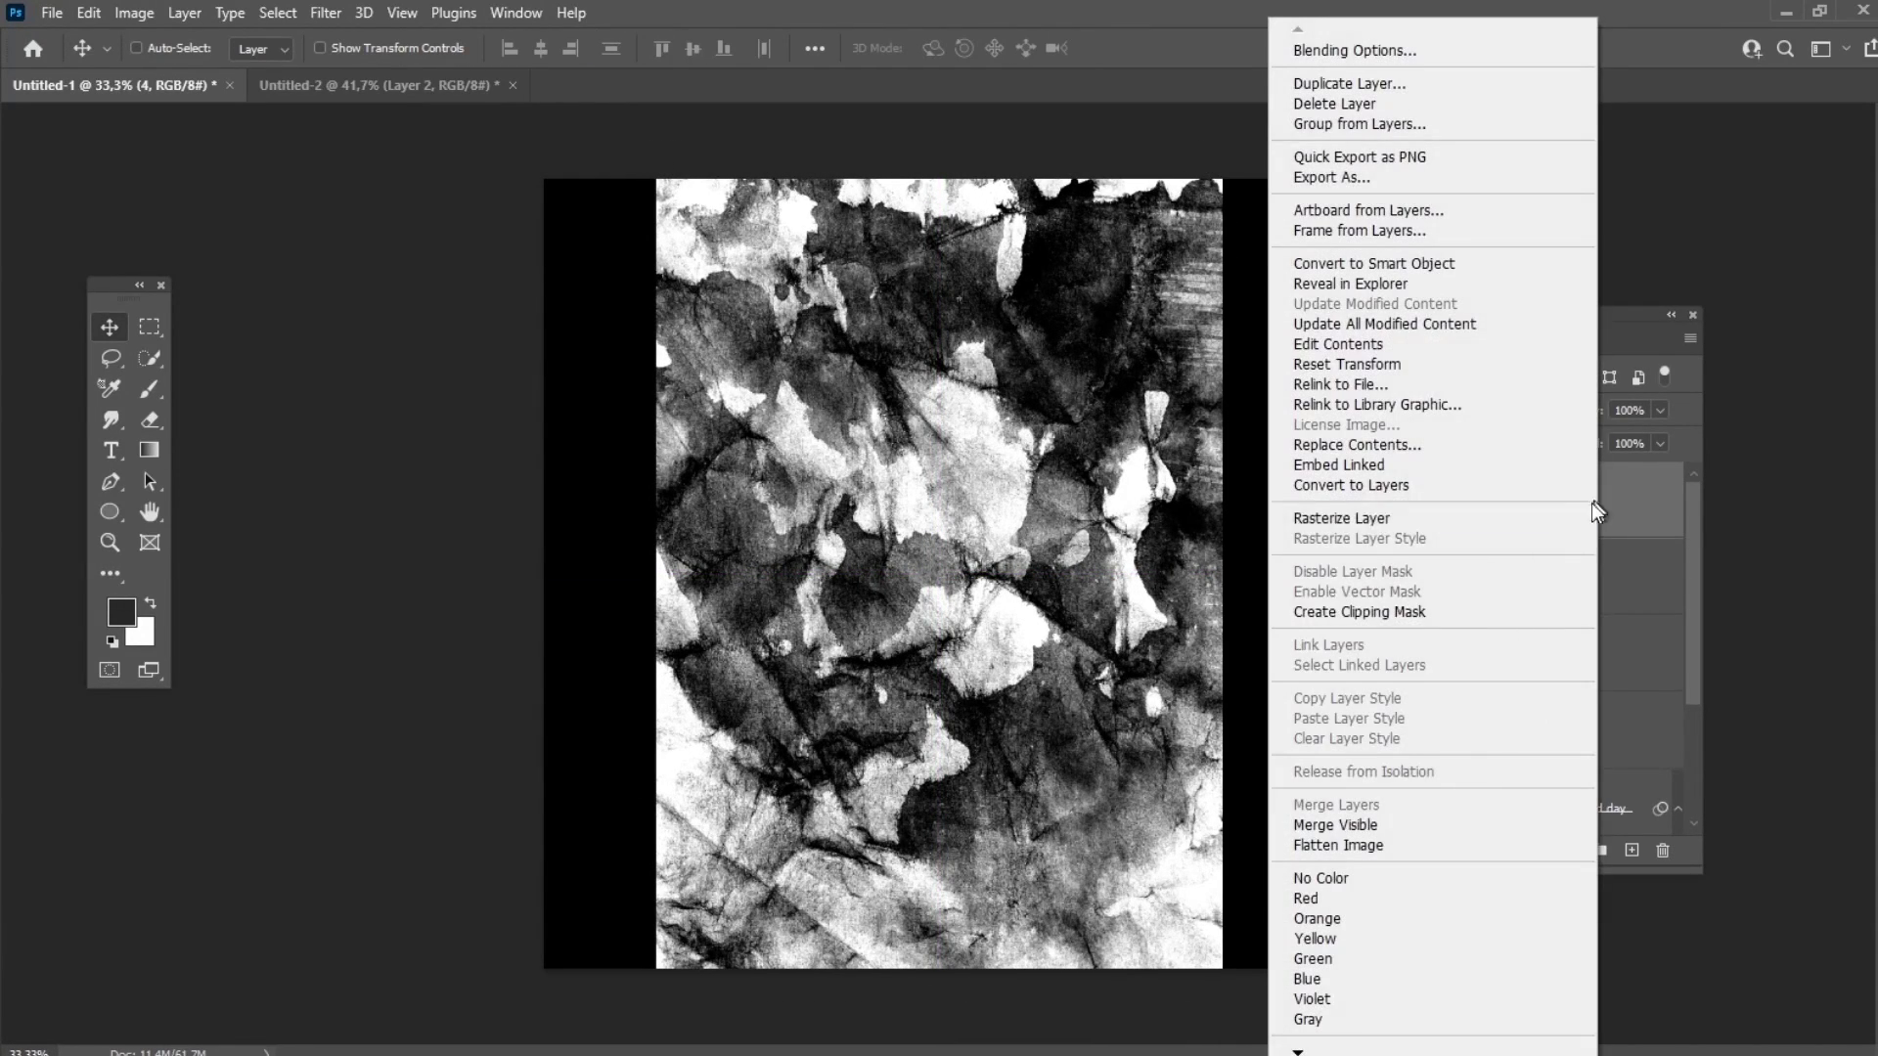
pyautogui.click(1364, 620)
pyautogui.click(1464, 408)
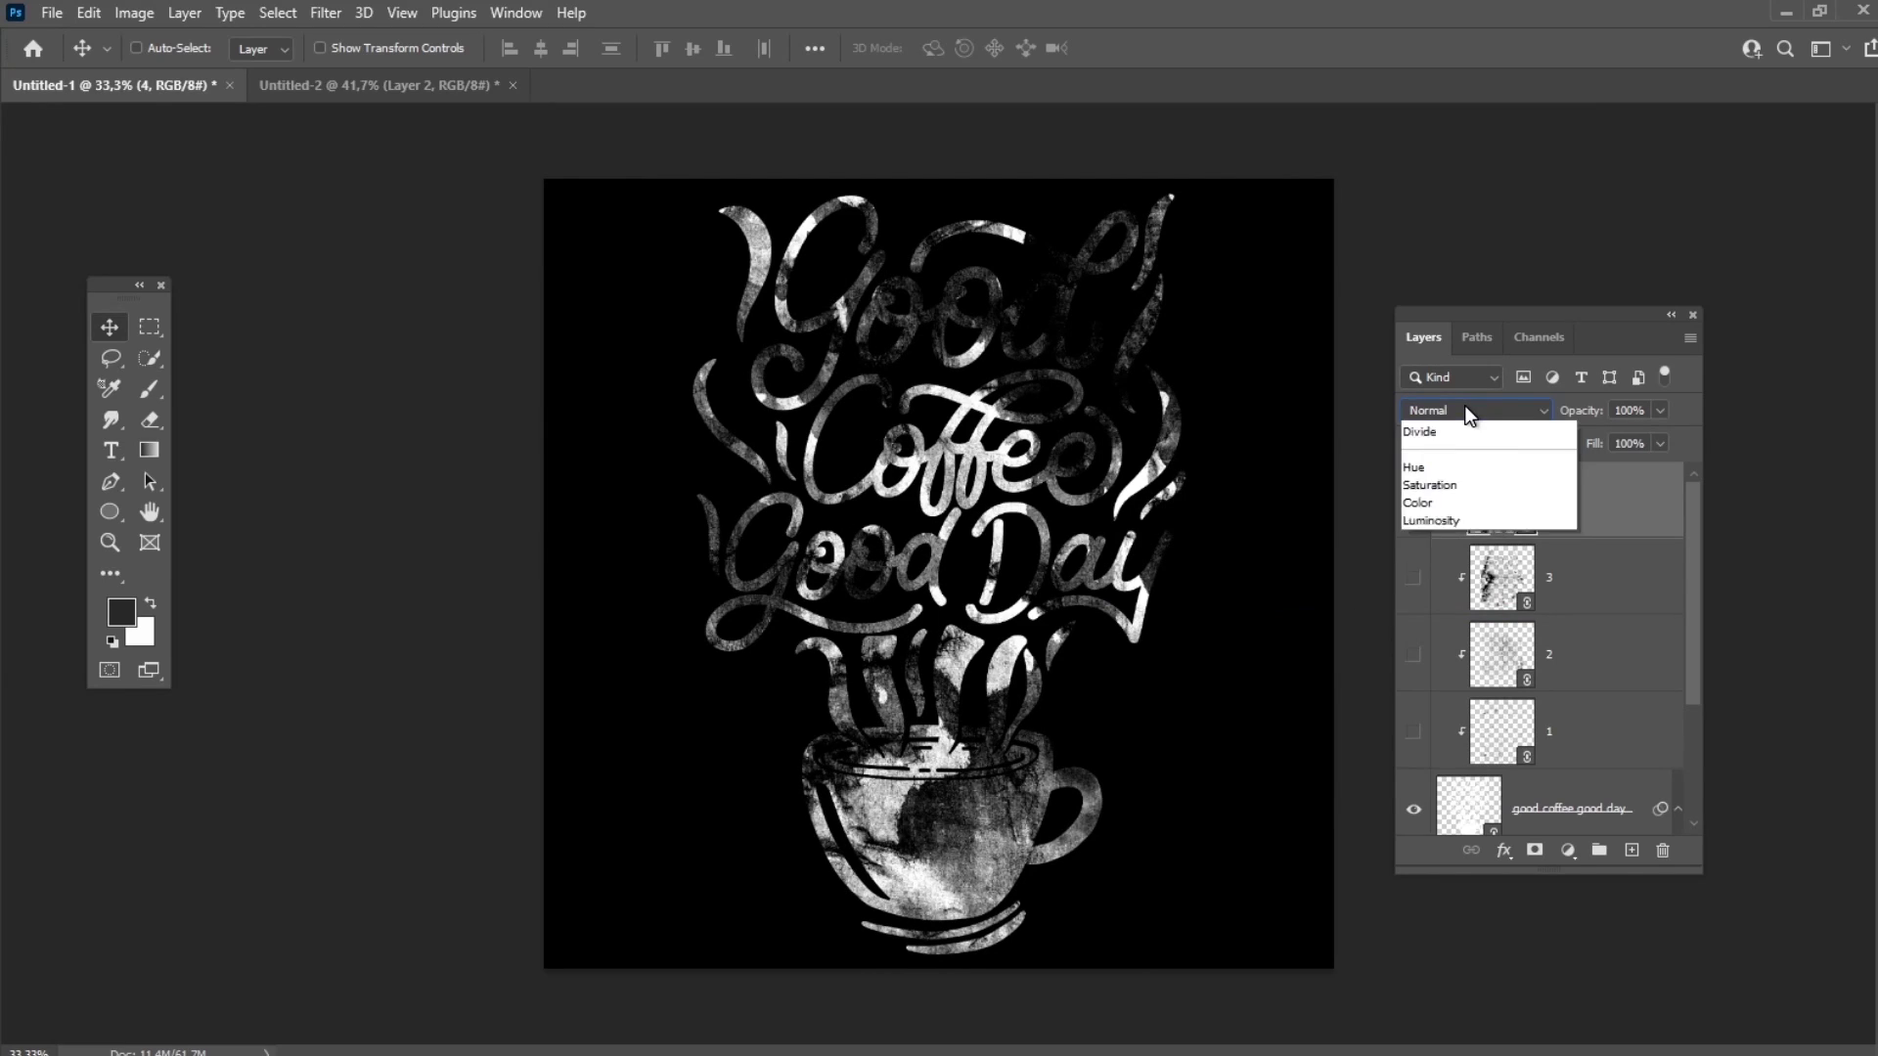
pyautogui.click(1446, 735)
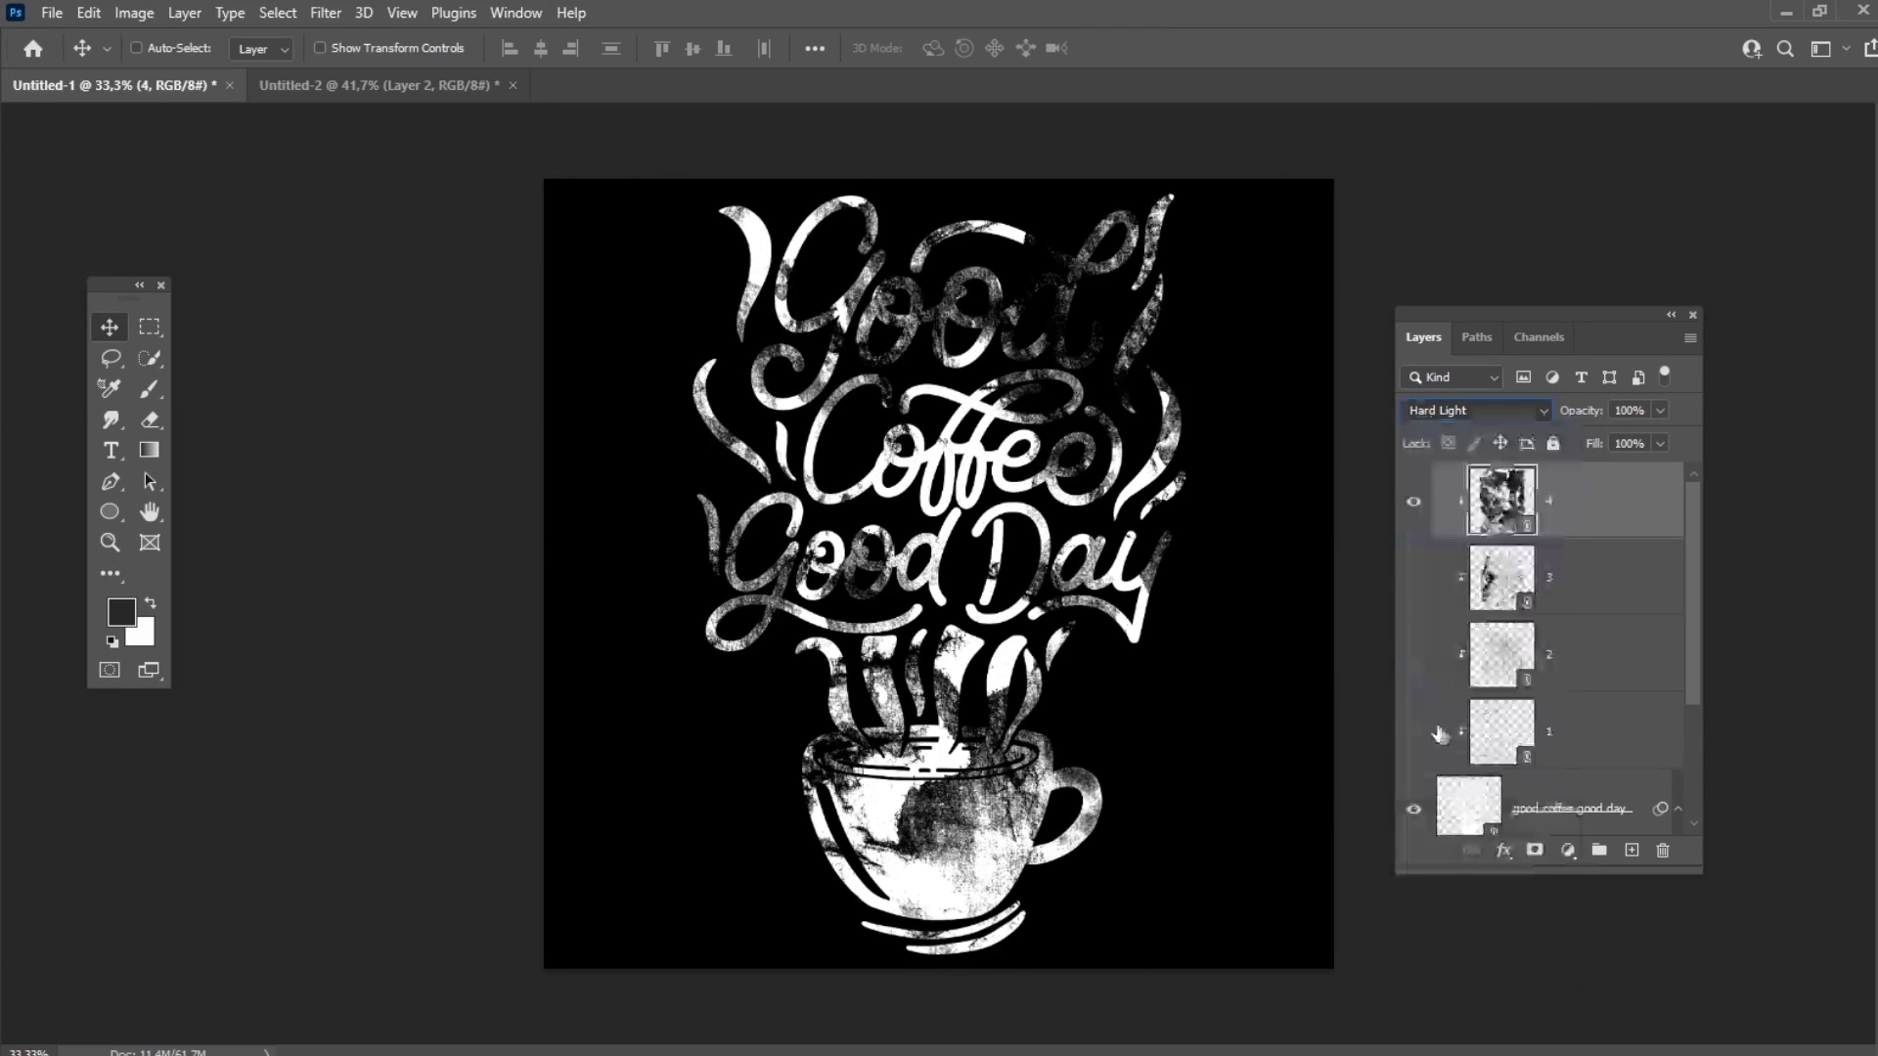
# Place texture 5 as linked, rotated to portrait and widened to cover the canvas
pyautogui.click(52, 13)
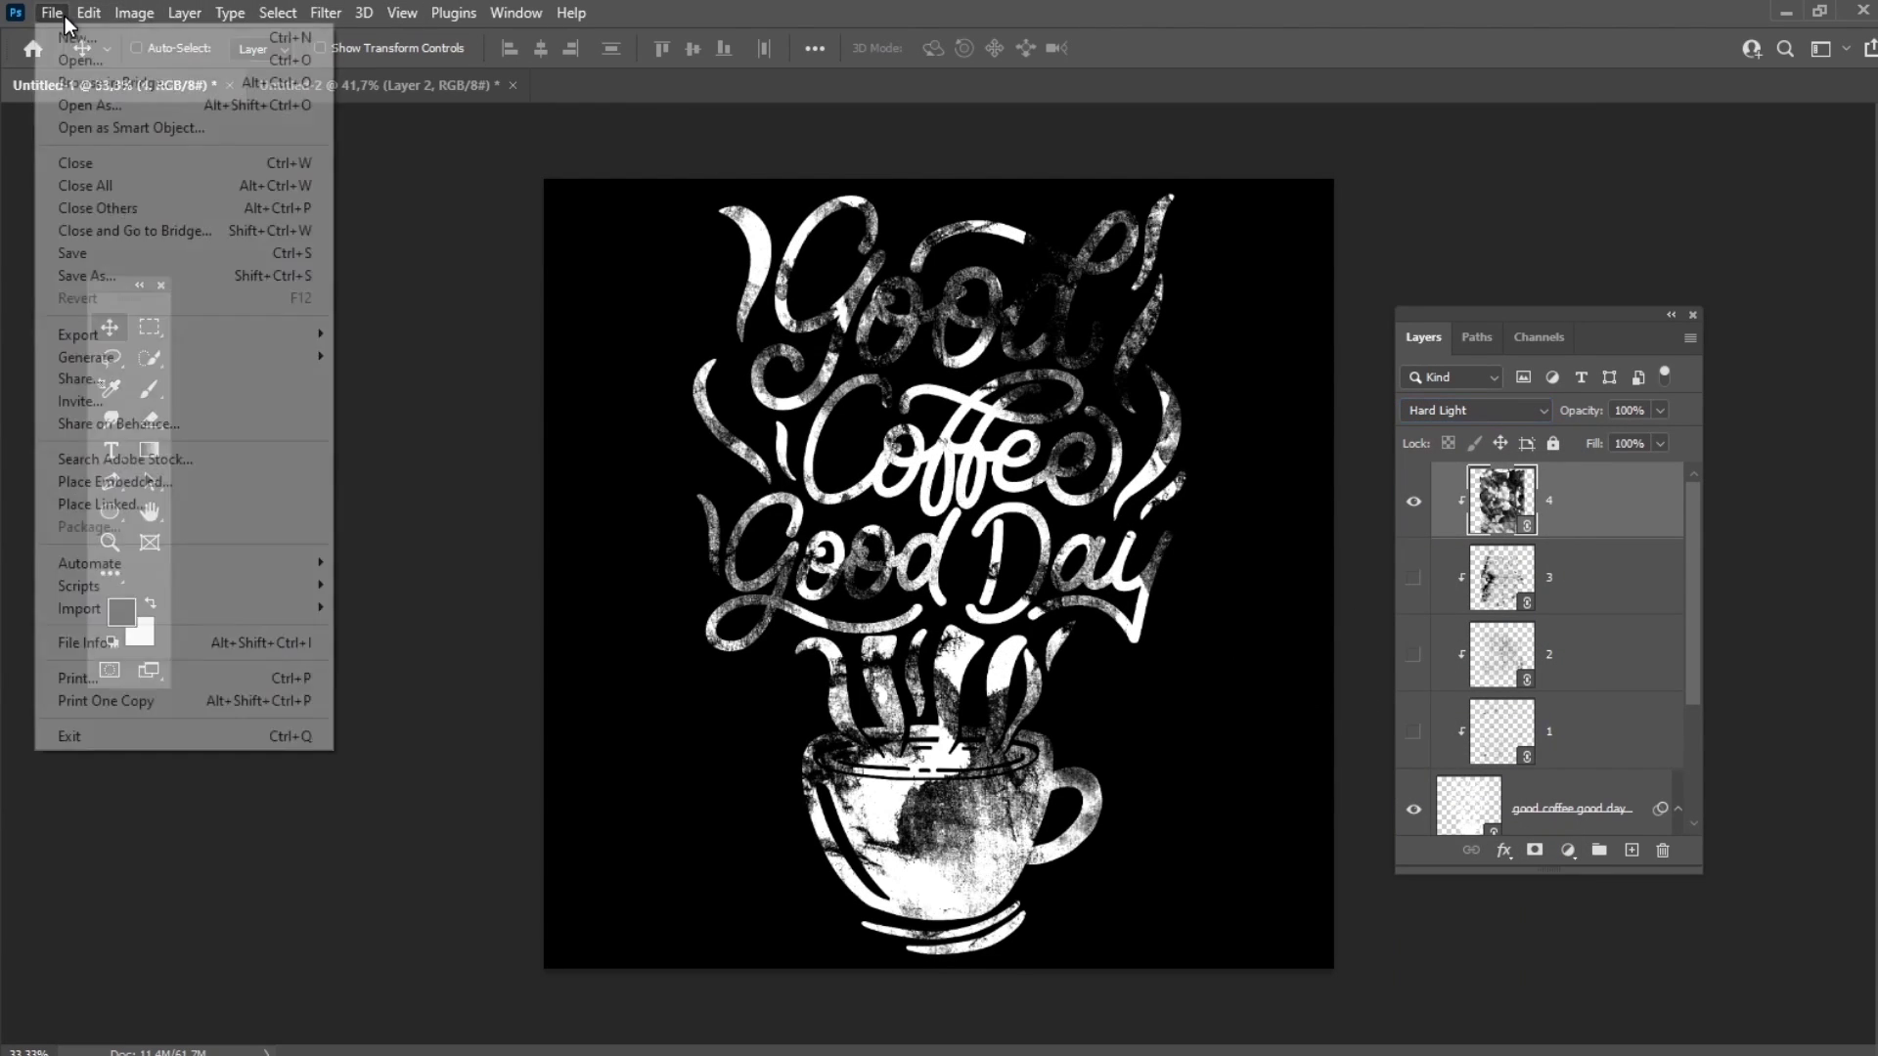
pyautogui.click(125, 511)
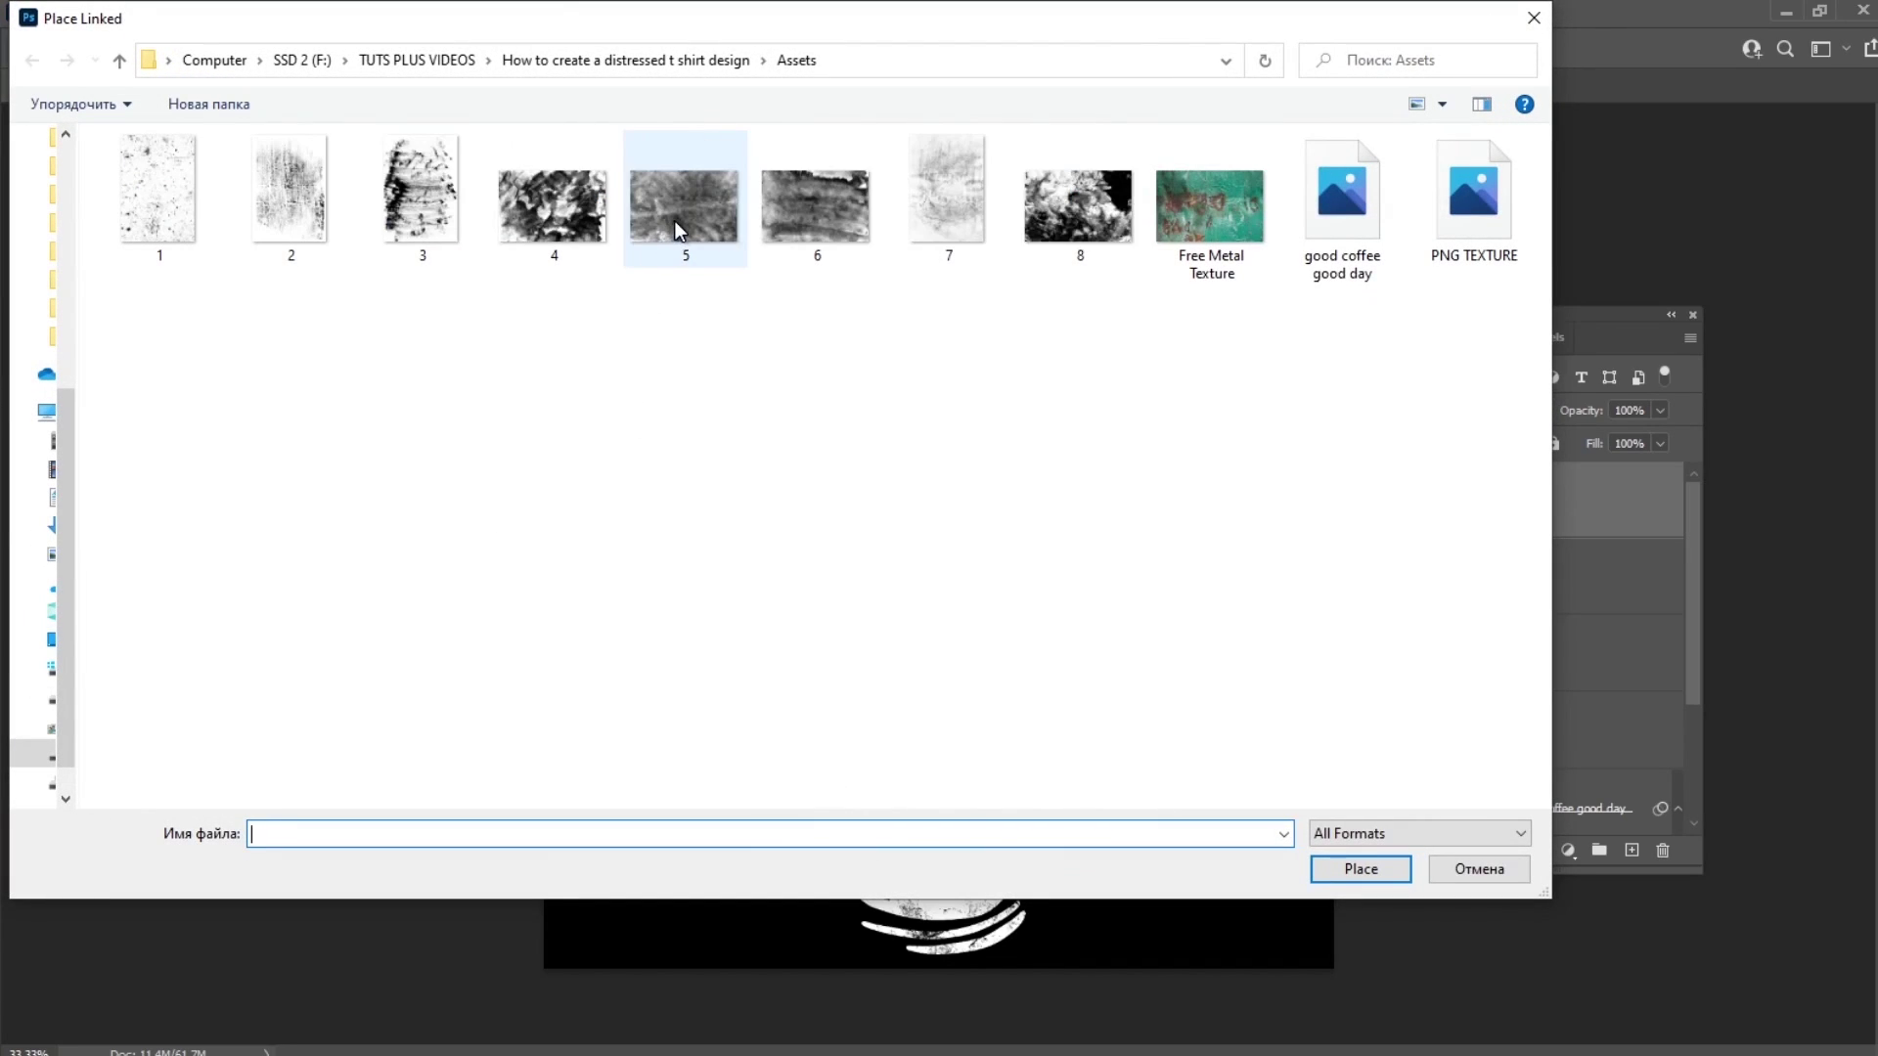
pyautogui.doubleClick(675, 230)
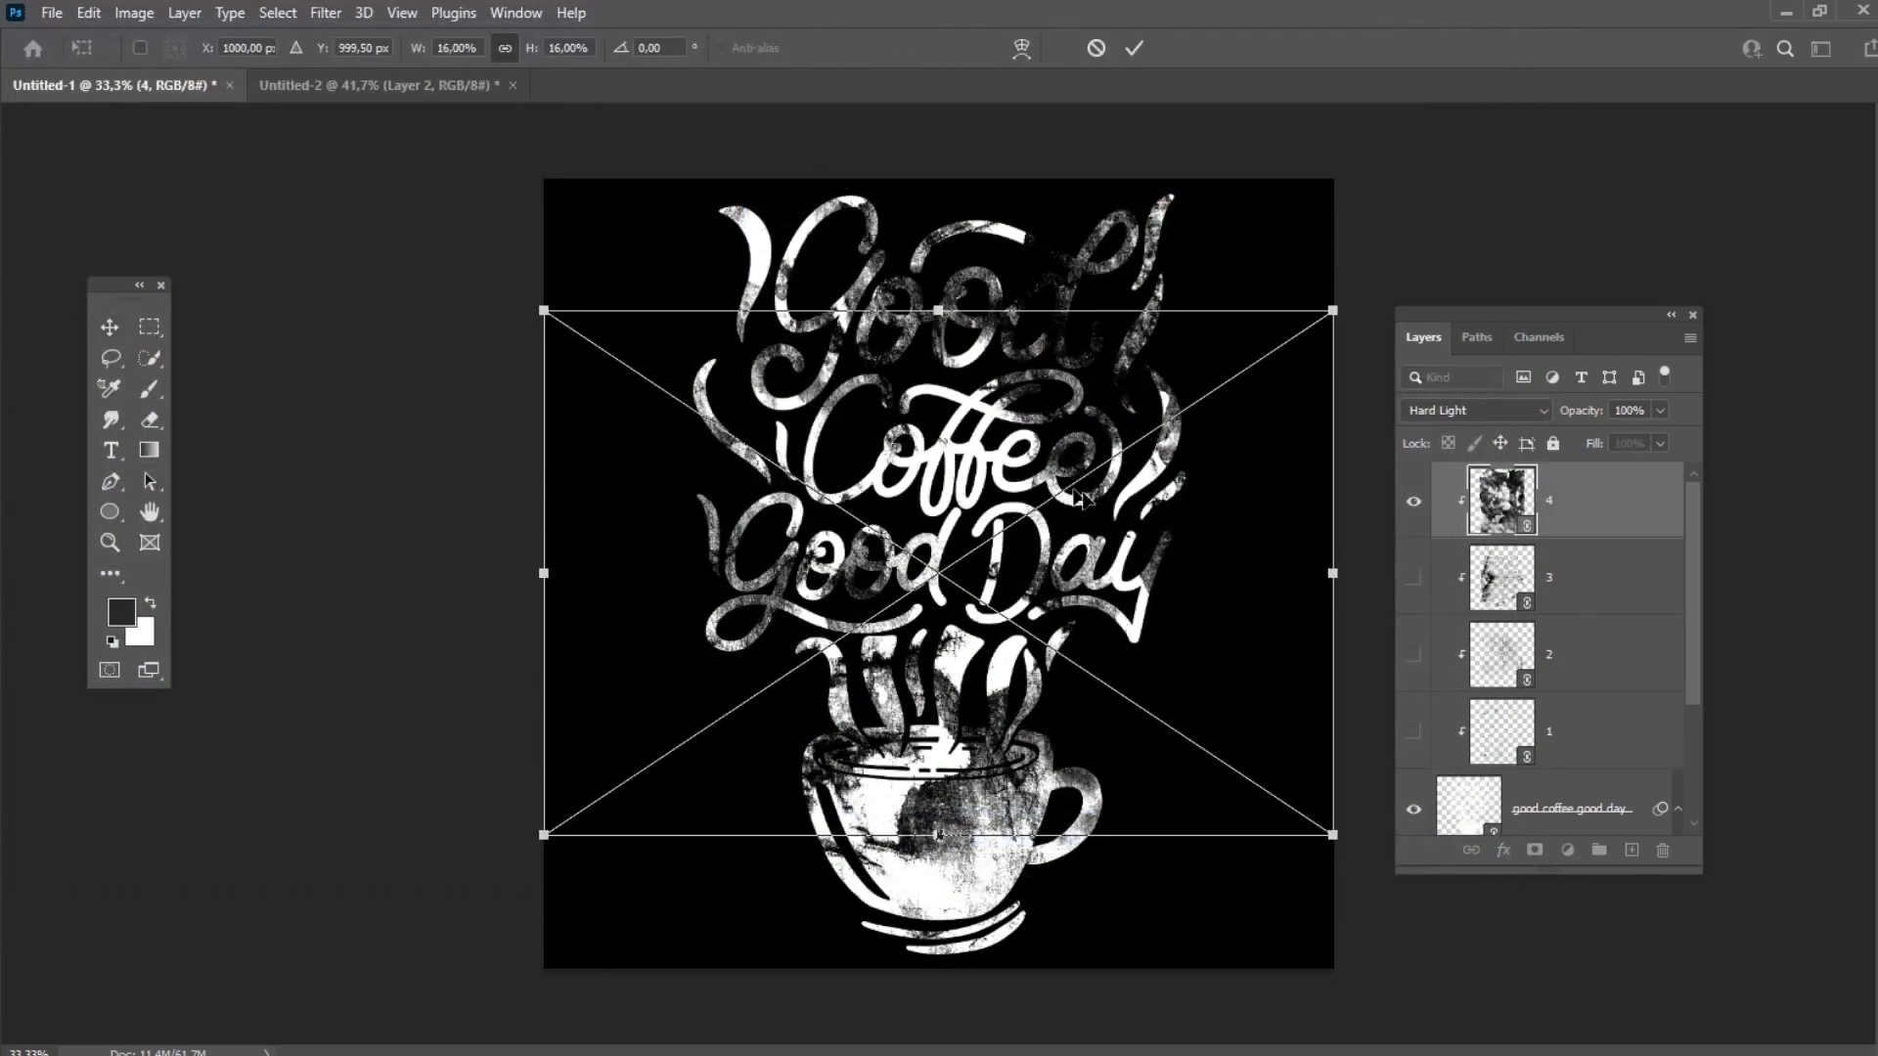
pyautogui.moveTo(1355, 481); pyautogui.dragTo(851, 161)
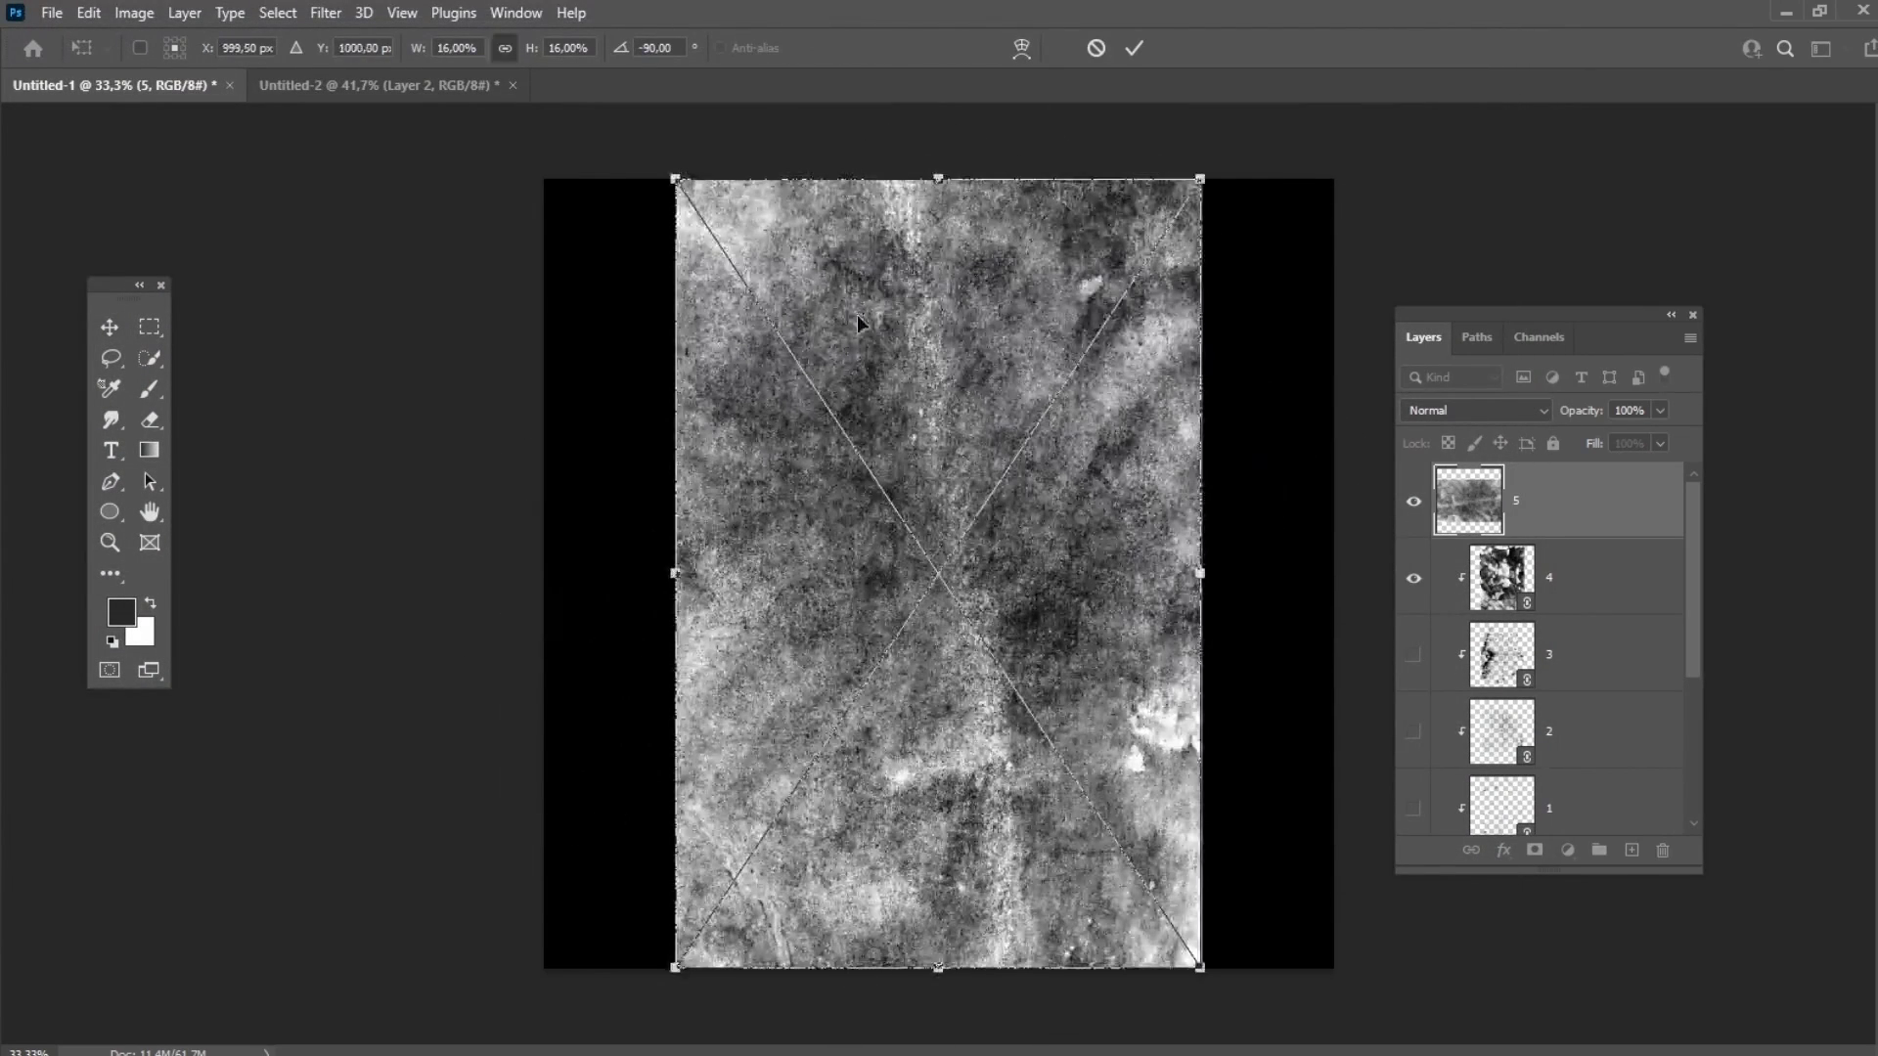
pyautogui.moveTo(1213, 434); pyautogui.dragTo(1222, 435)
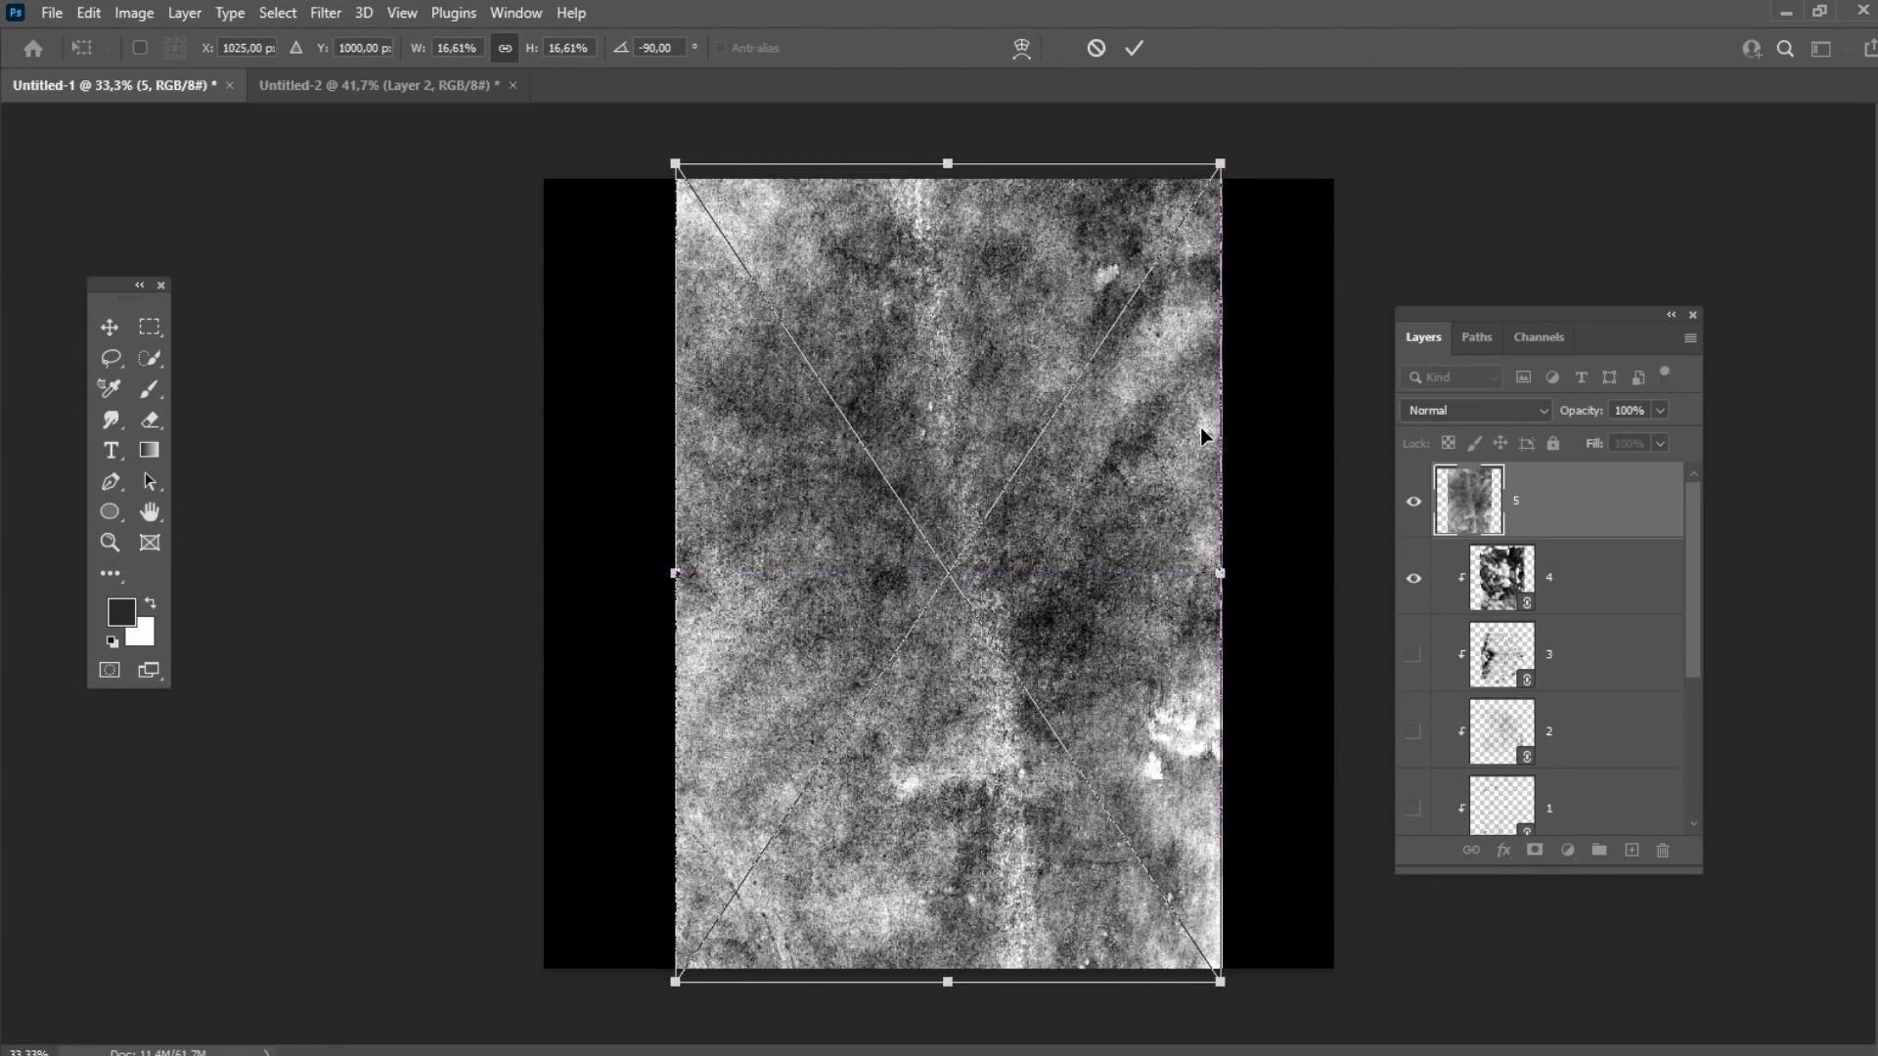
pyautogui.press('Return')
# Set texture 5 to Multiply blending at 50% opacity
pyautogui.click(1446, 409)
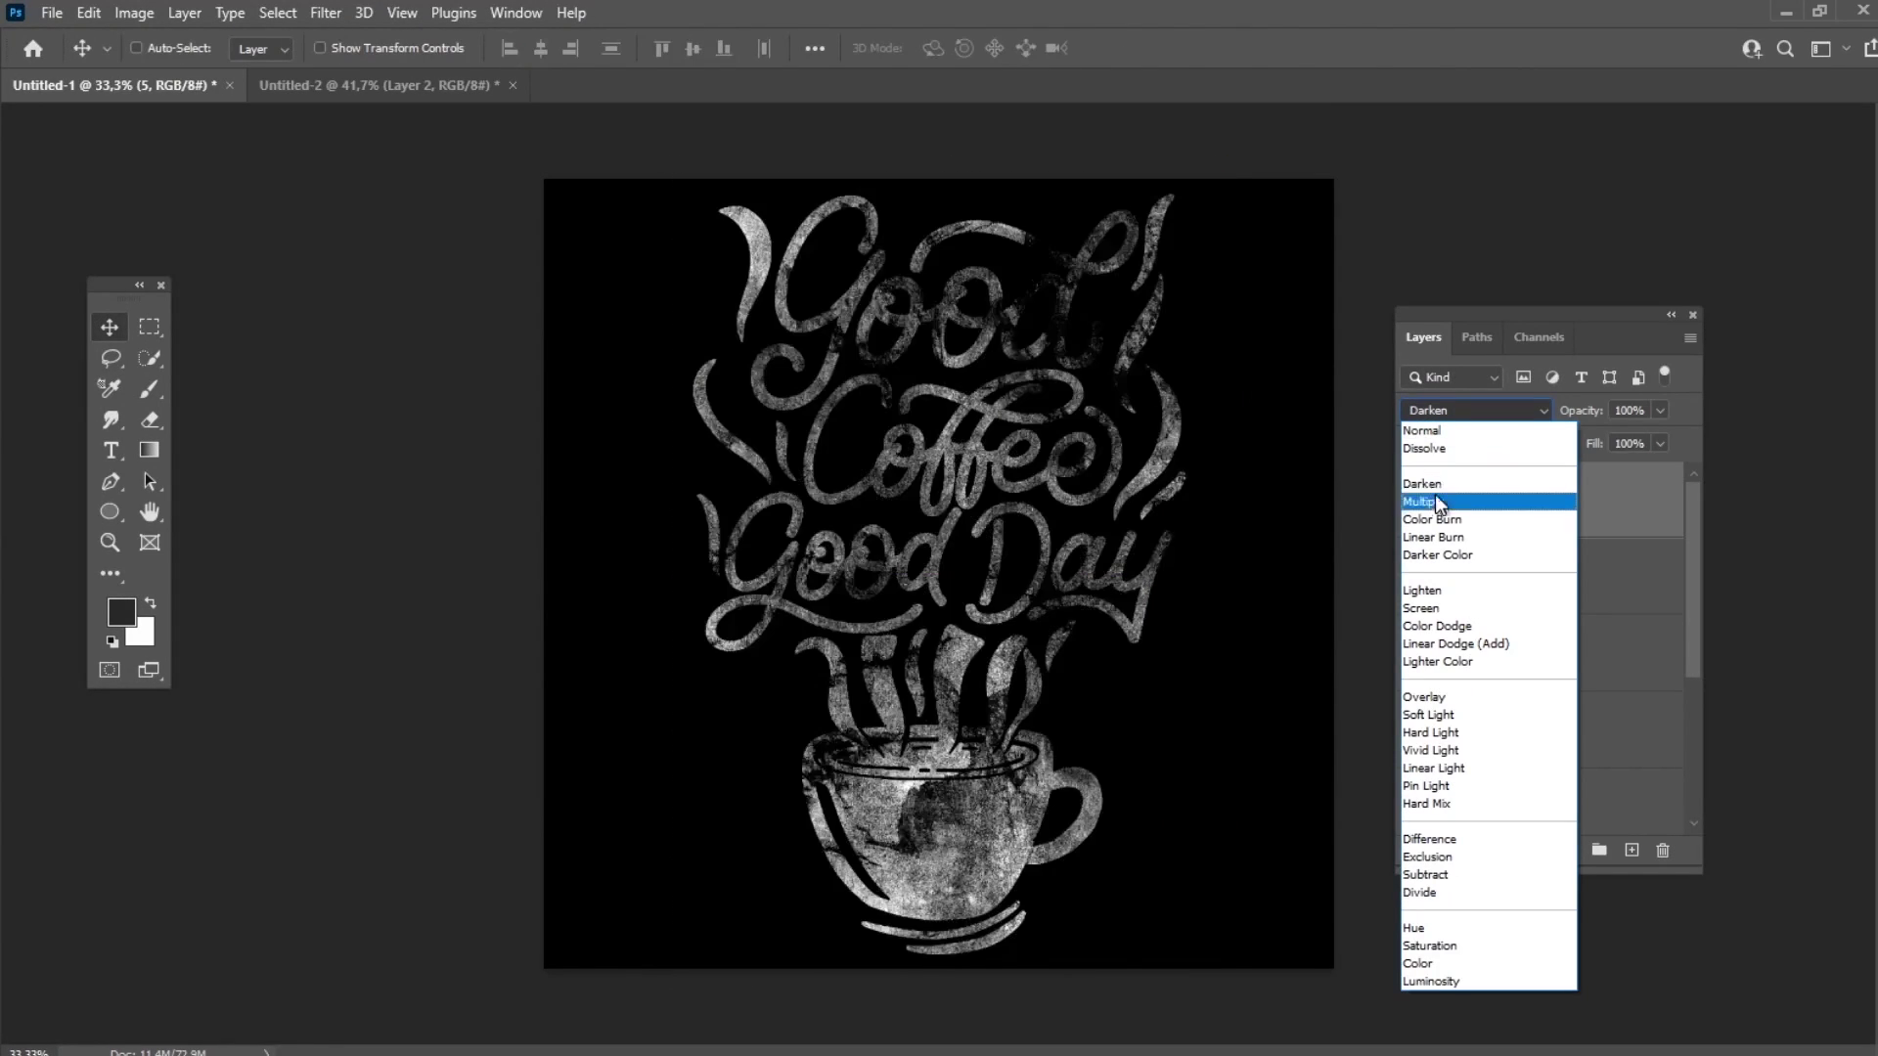
pyautogui.click(1447, 497)
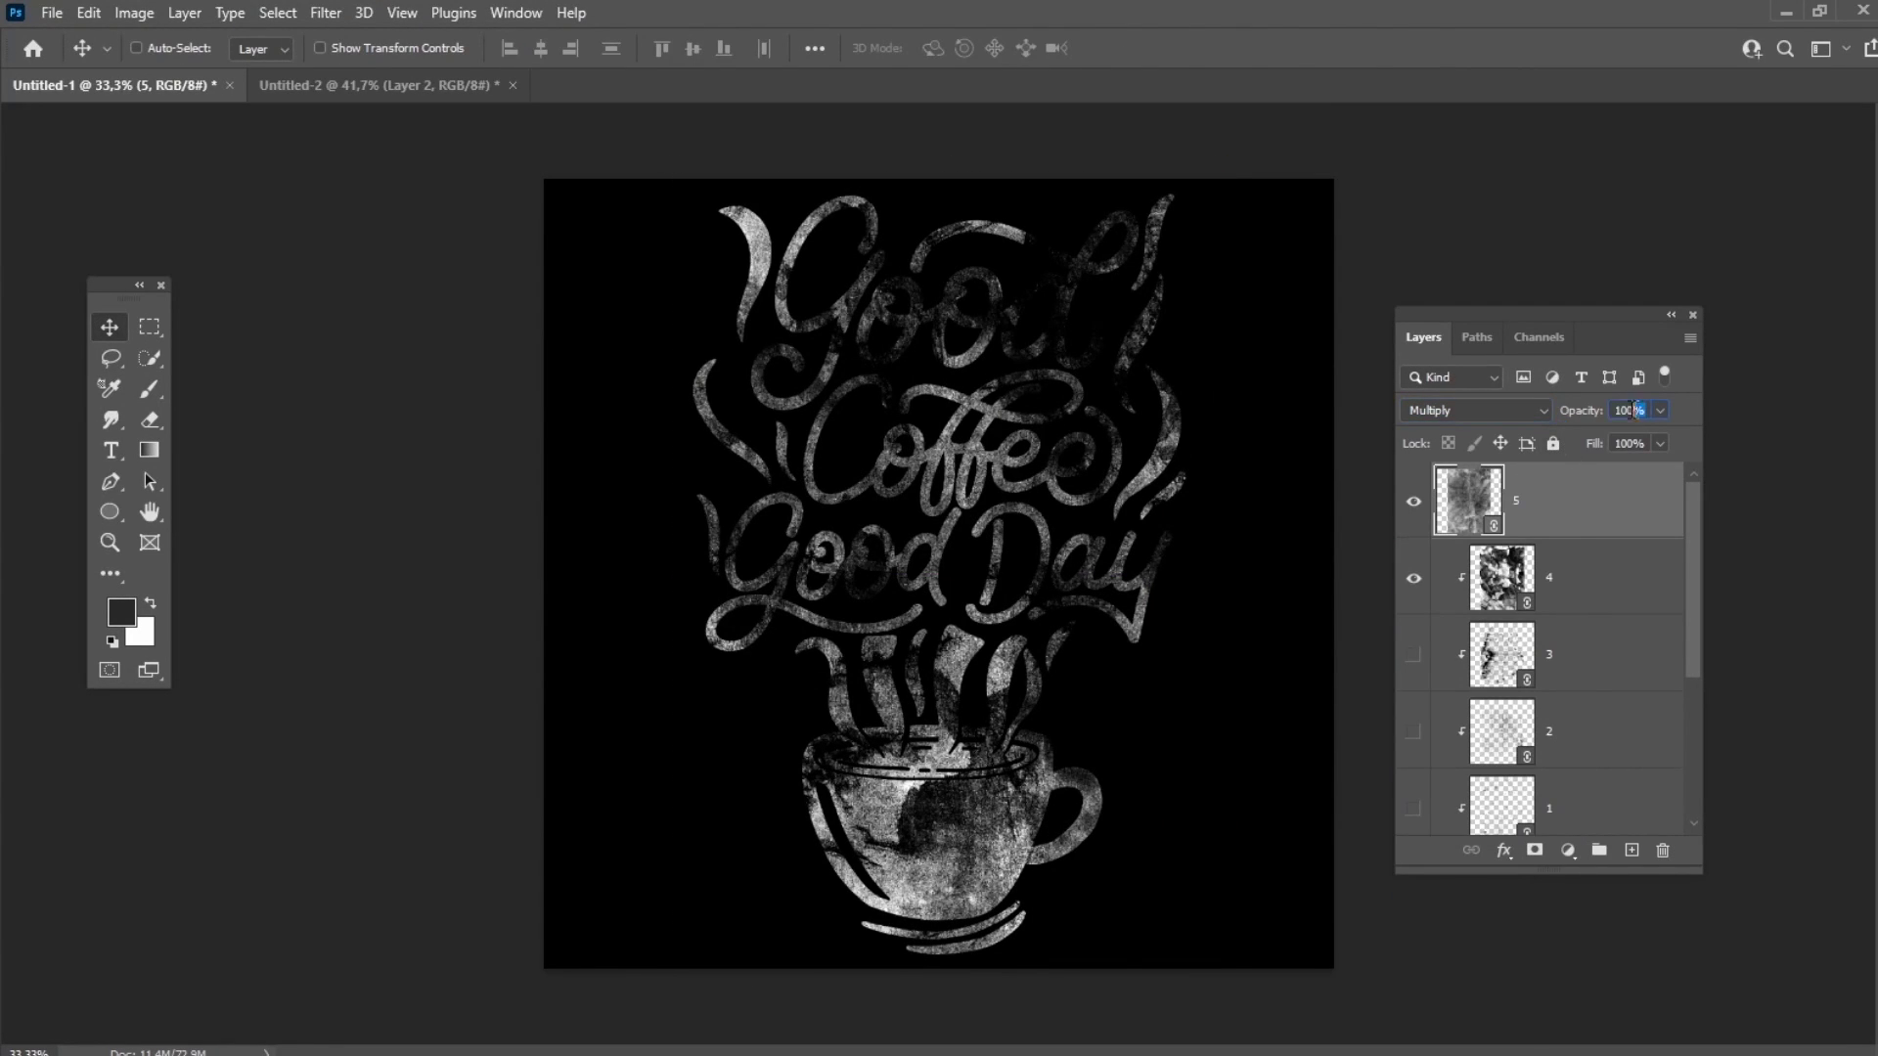
pyautogui.write('50')
pyautogui.press('Return')
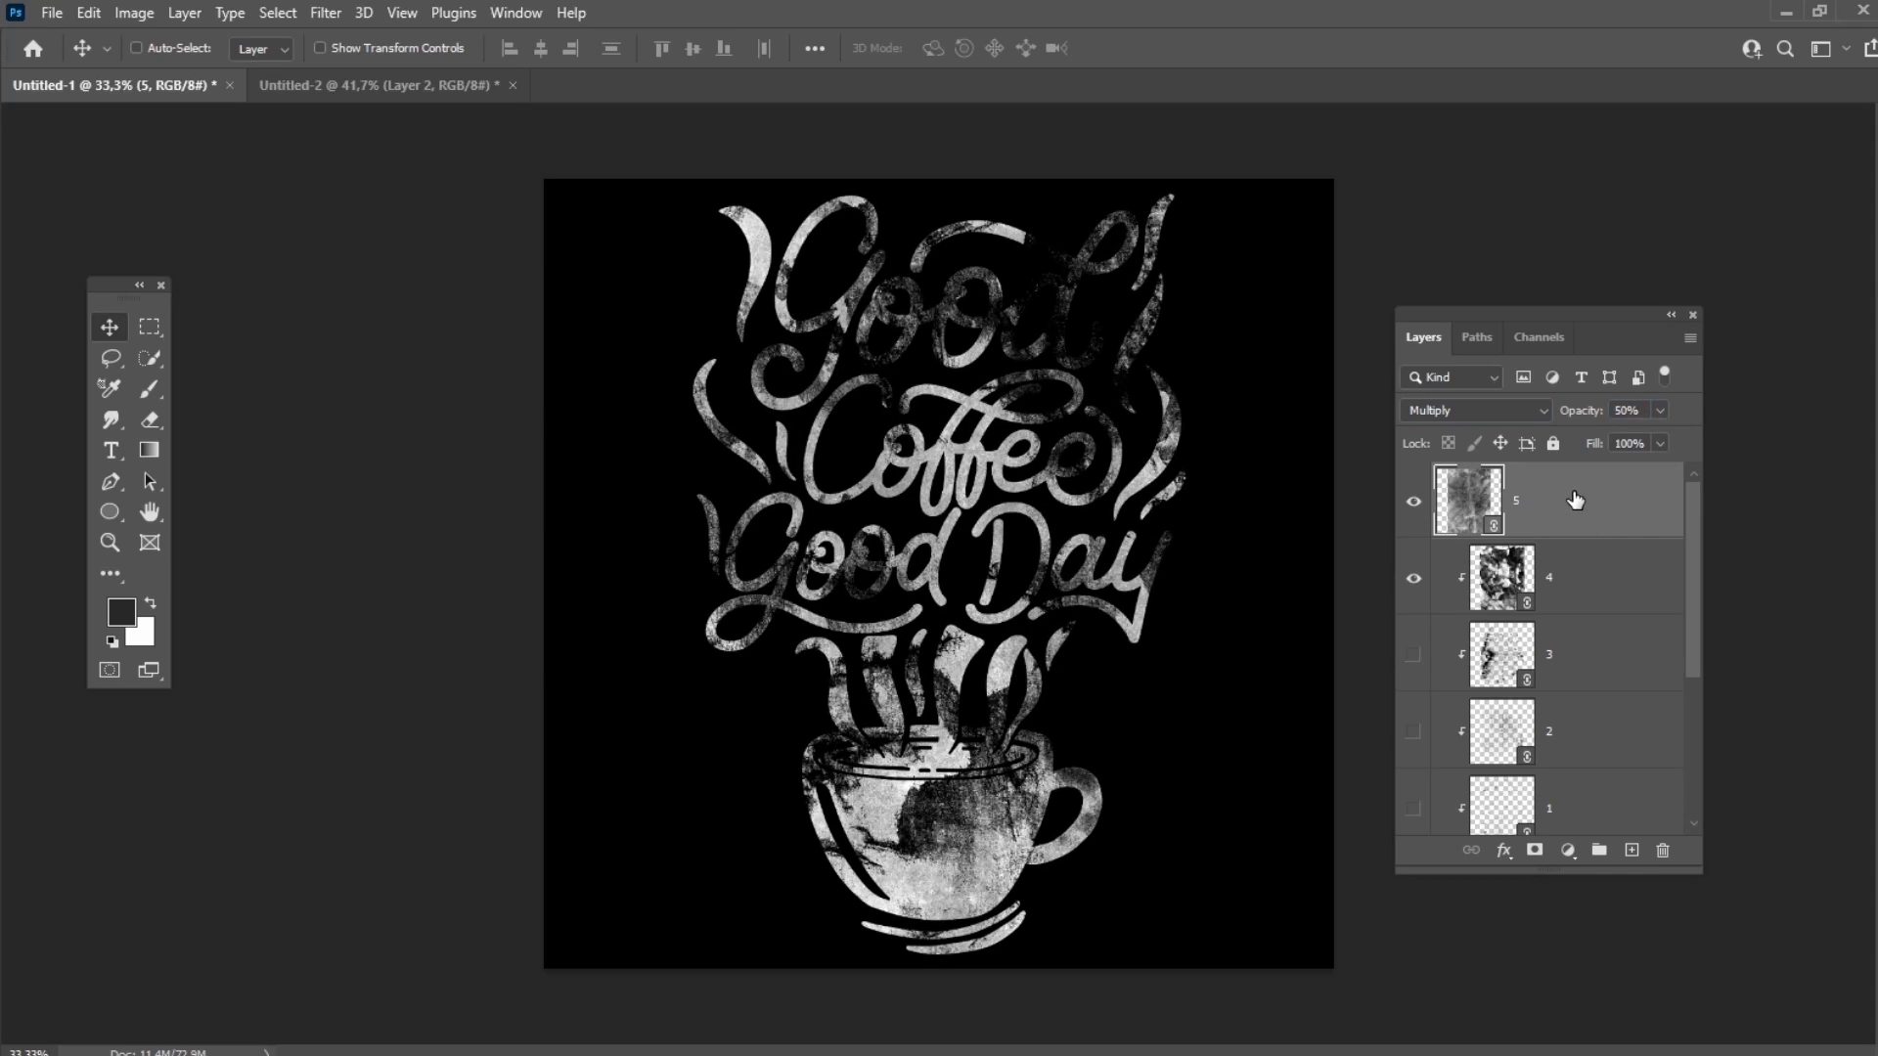
# Clip texture 5 to texture 4 and add a new empty layer above the textures
pyautogui.rightClick(1575, 500)
pyautogui.click(1333, 608)
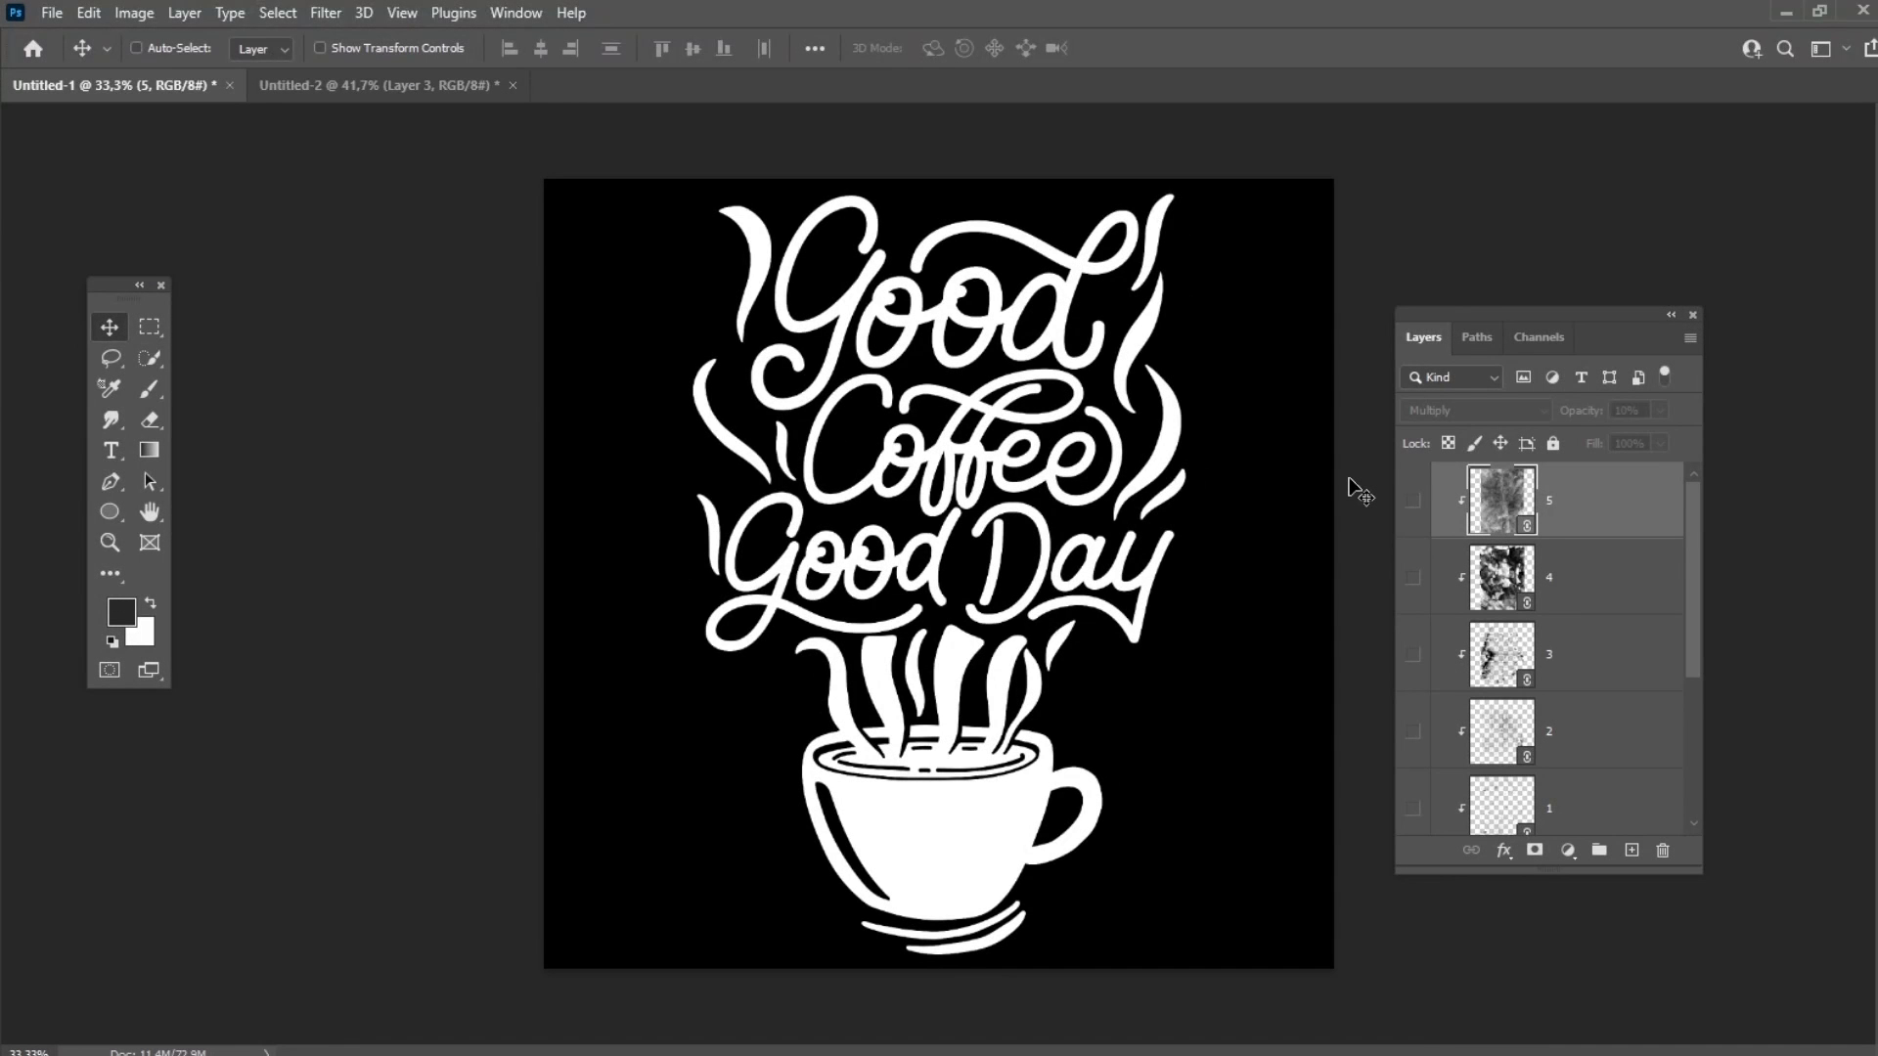
pyautogui.click(1631, 850)
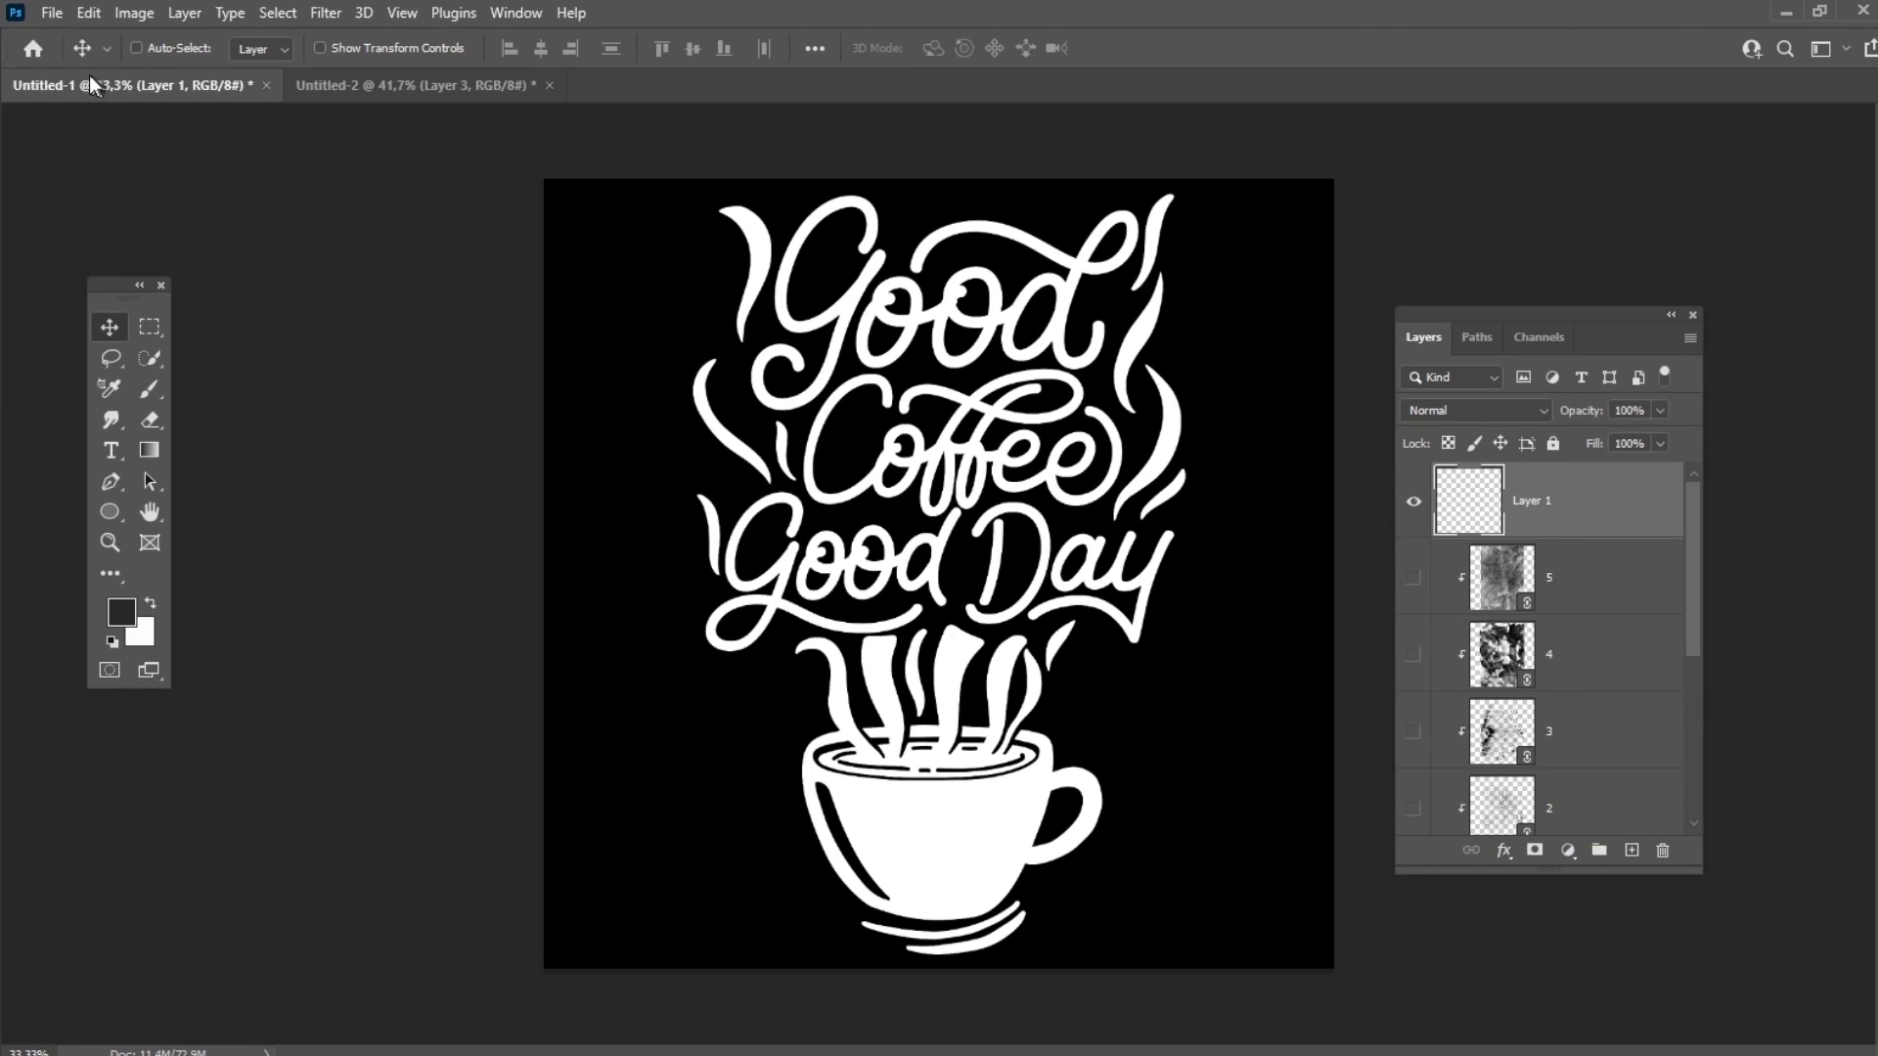
# Paint black Distressed Brush strokes at 100% opacity across the lettering, steam and cup
pyautogui.click(143, 392)
pyautogui.click(159, 56)
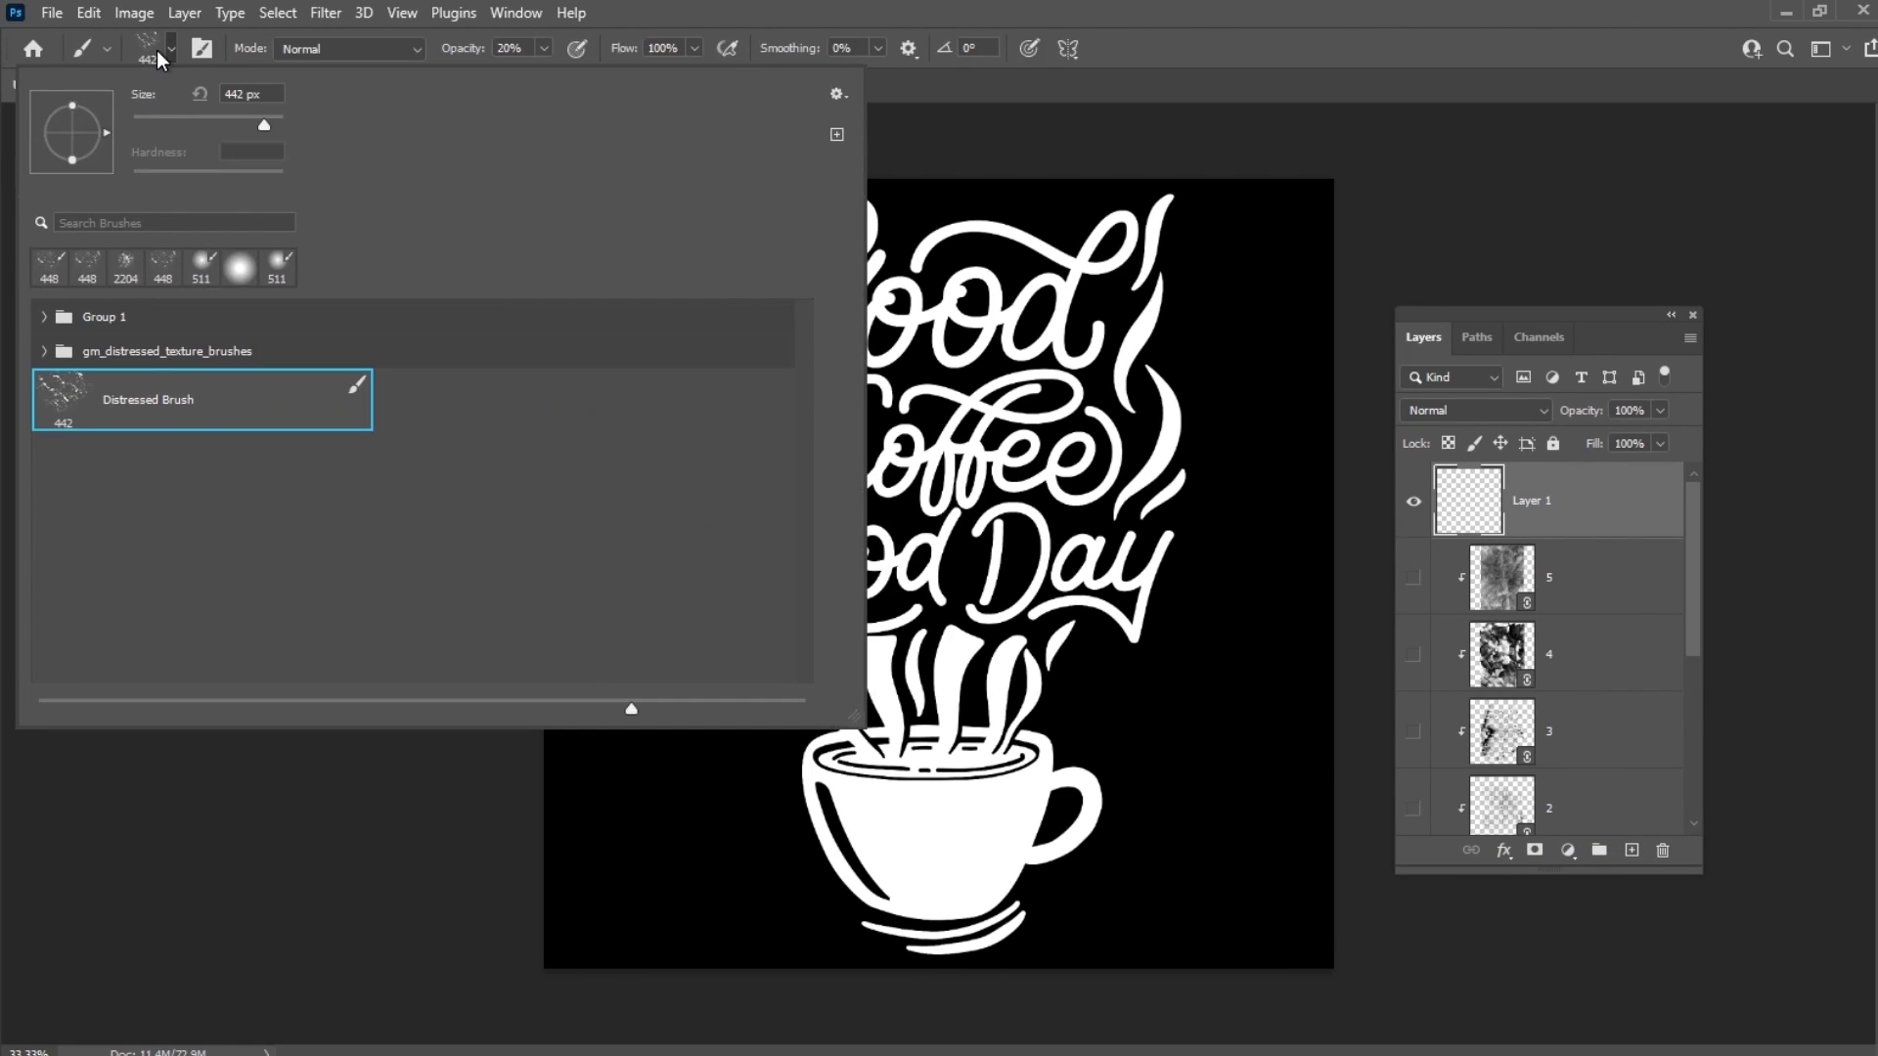
pyautogui.click(749, 10)
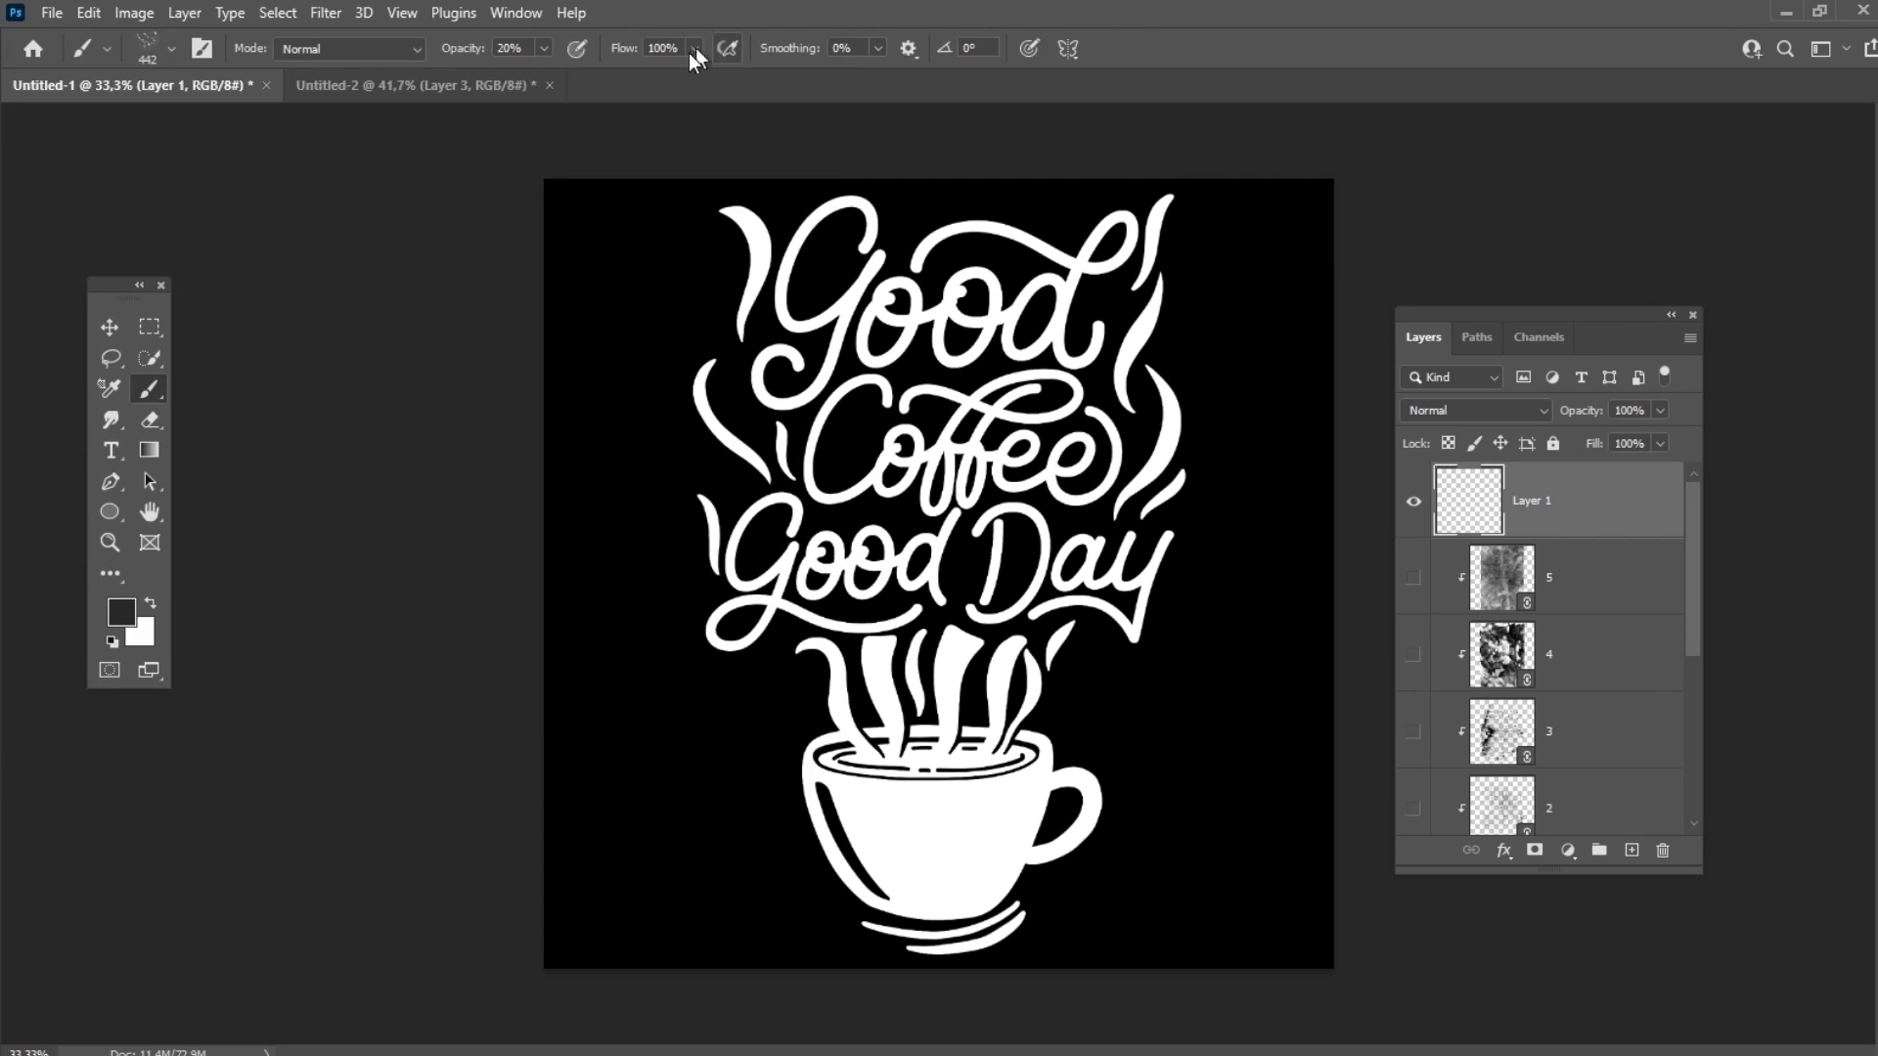
pyautogui.click(543, 49)
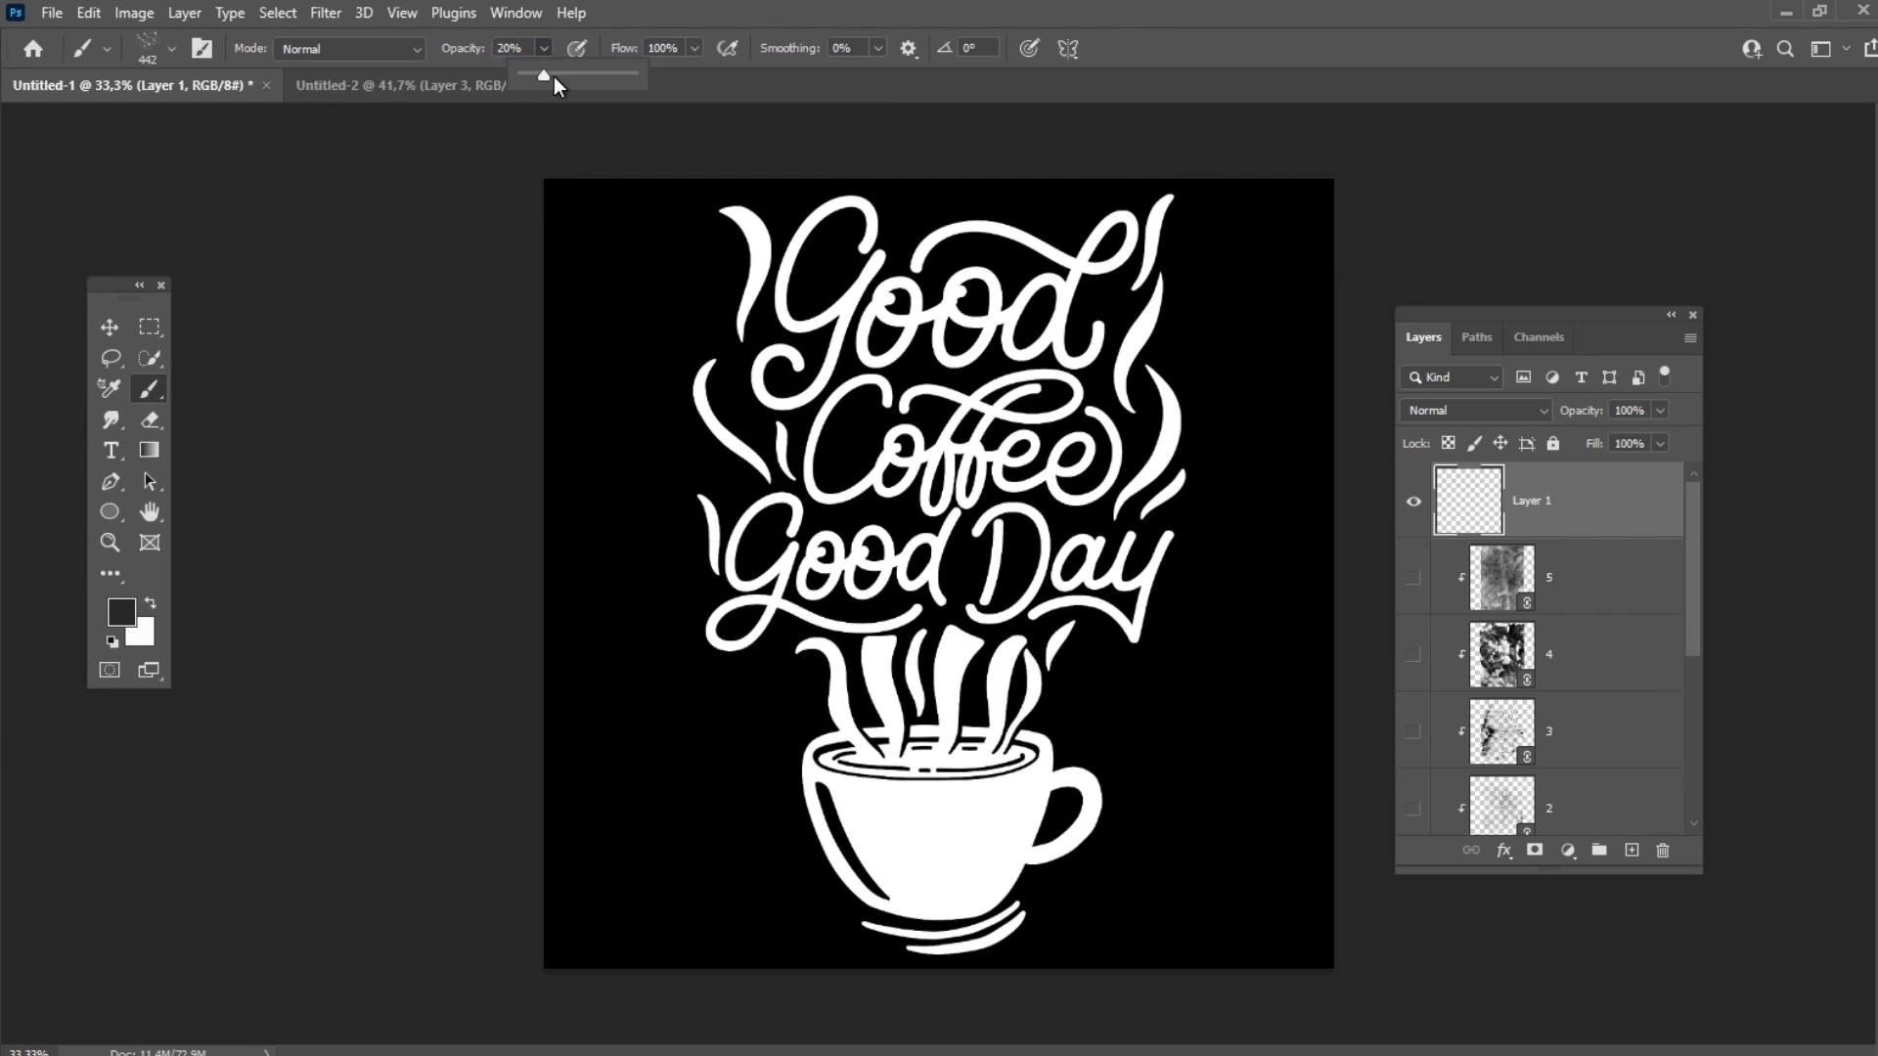
pyautogui.click(615, 15)
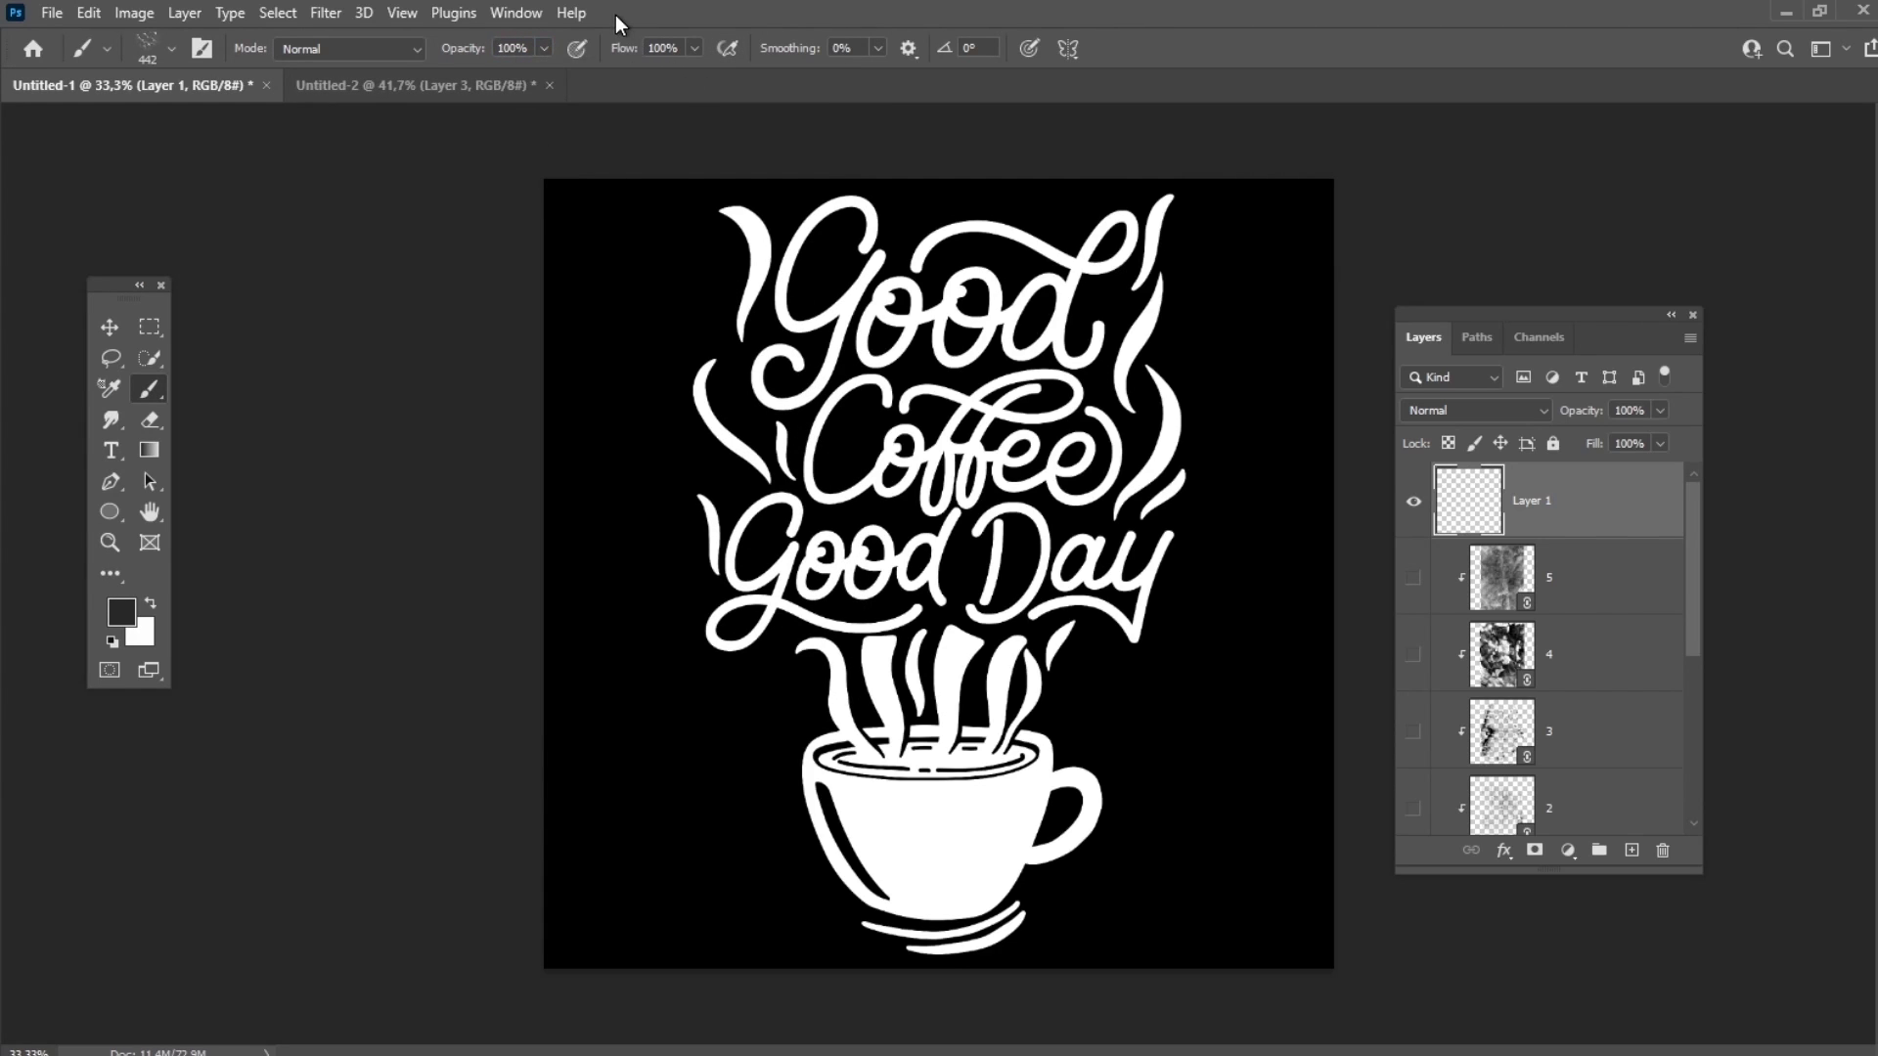
pyautogui.click(122, 612)
pyautogui.moveTo(1294, 600); pyautogui.dragTo(1216, 713)
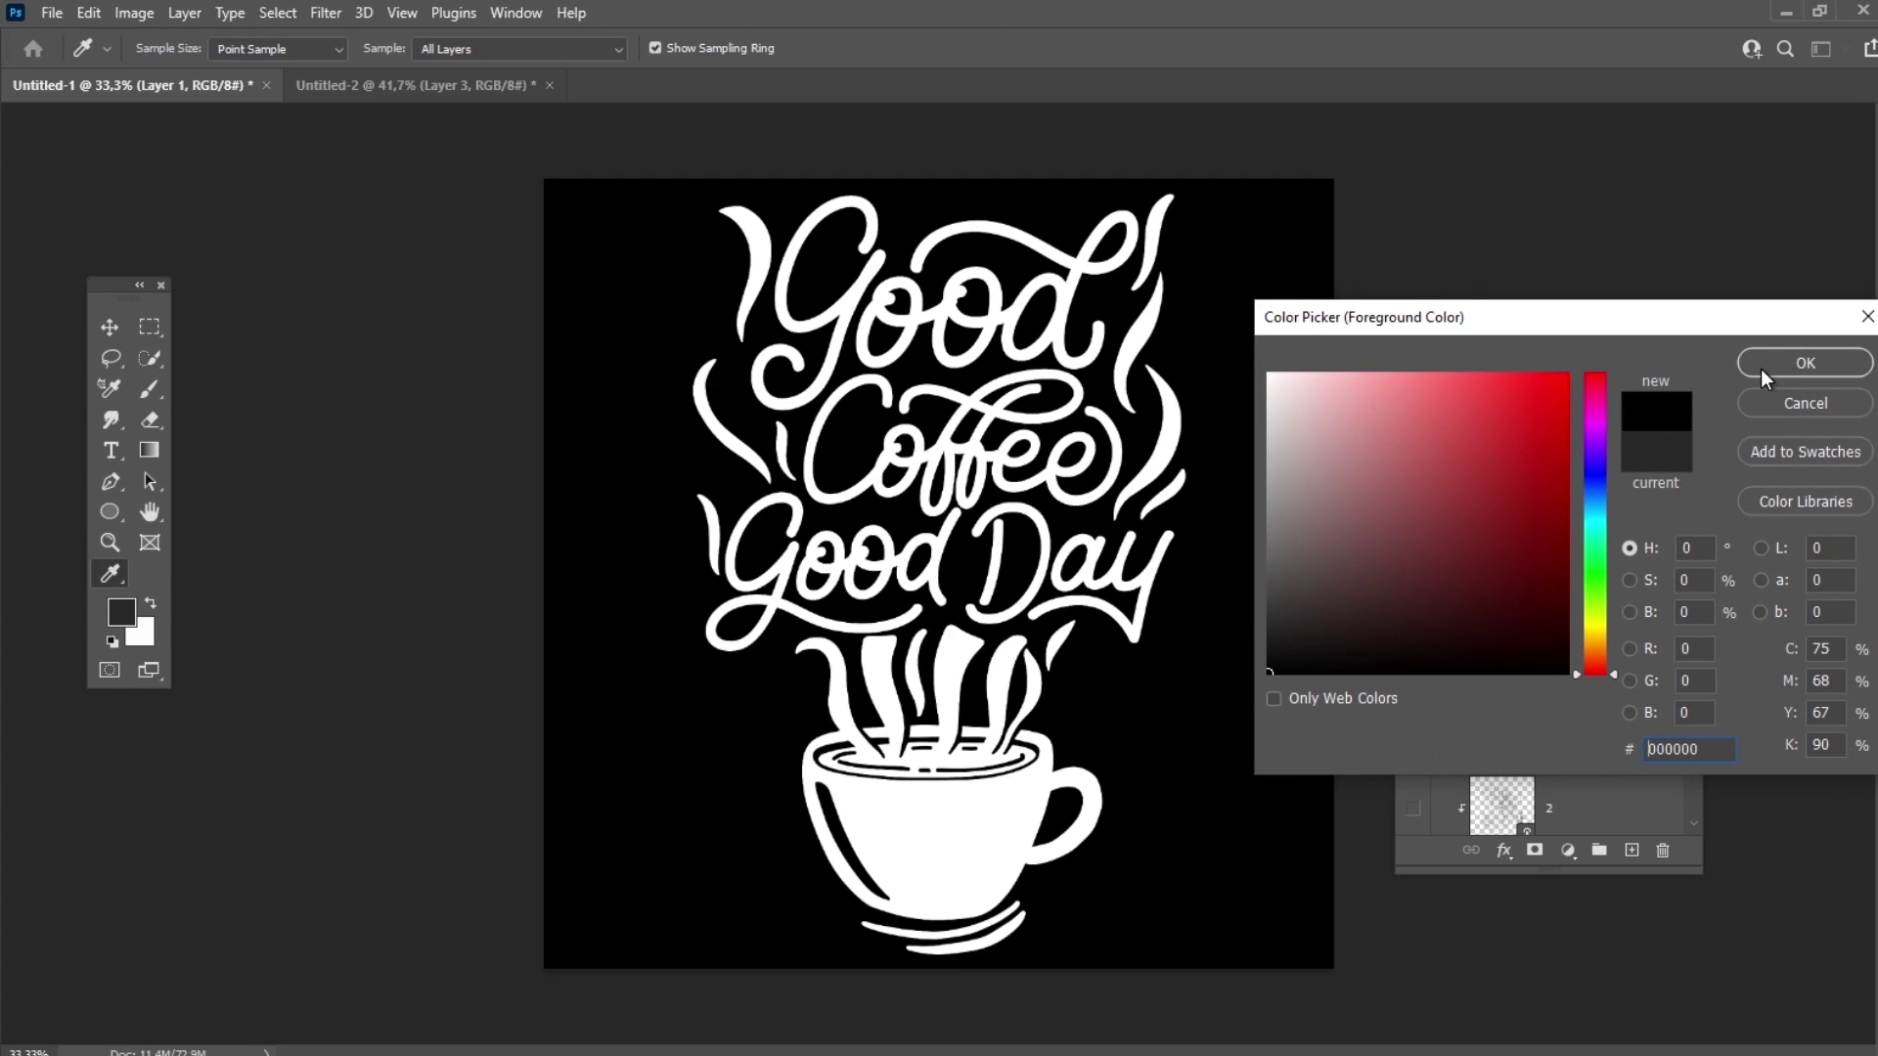
pyautogui.click(1805, 363)
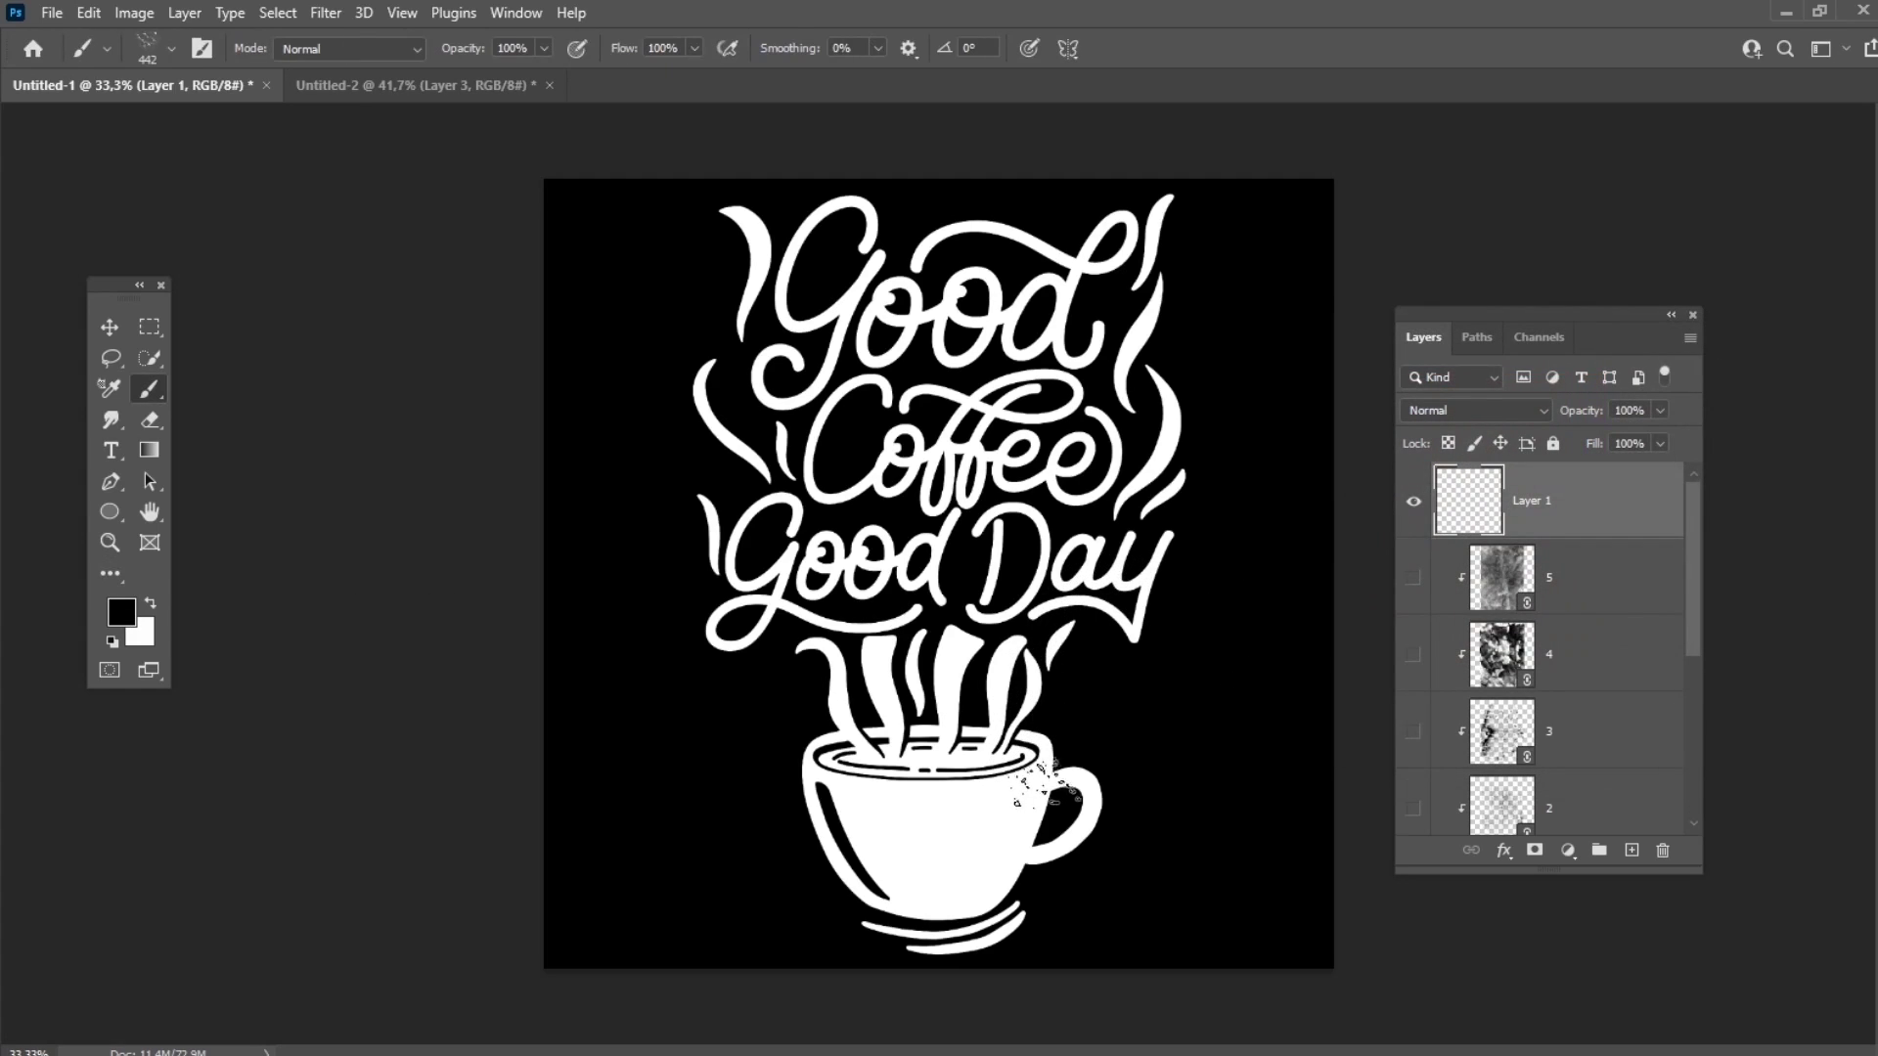
pyautogui.moveTo(1047, 788)
pyautogui.mouseDown()
pyautogui.moveTo(1086, 814)
pyautogui.moveTo(823, 851)
pyautogui.moveTo(973, 671)
pyautogui.moveTo(786, 645)
pyautogui.moveTo(772, 242)
pyautogui.moveTo(1076, 243)
pyautogui.moveTo(838, 372)
pyautogui.moveTo(1210, 454)
pyautogui.moveTo(932, 562)
pyautogui.moveTo(751, 536)
pyautogui.moveTo(1267, 521)
pyautogui.moveTo(732, 216)
pyautogui.moveTo(730, 191)
pyautogui.moveTo(709, 222)
pyautogui.moveTo(1044, 242)
pyautogui.moveTo(1199, 181)
pyautogui.moveTo(813, 240)
pyautogui.moveTo(808, 728)
pyautogui.moveTo(1086, 835)
pyautogui.moveTo(906, 955)
pyautogui.moveTo(993, 712)
pyautogui.moveTo(1185, 696)
pyautogui.moveTo(1267, 655)
pyautogui.mouseUp()
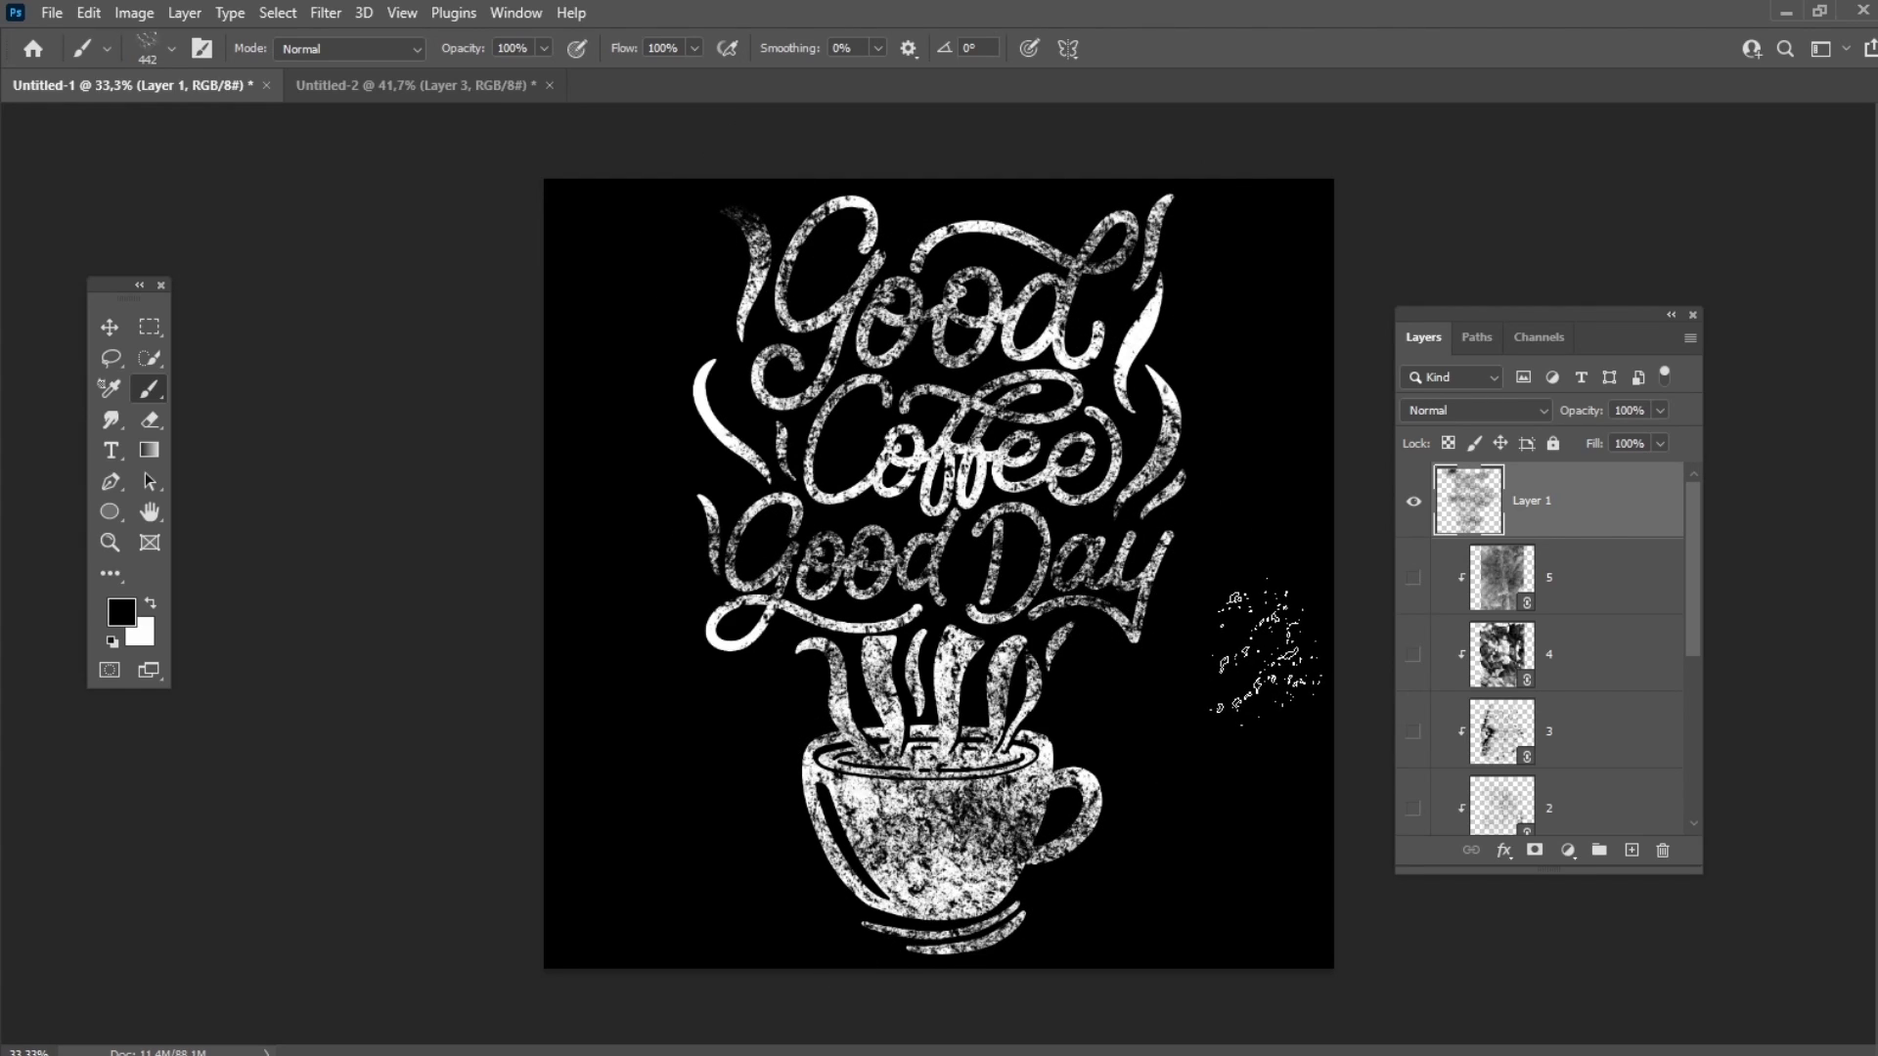
pyautogui.rightClick(1624, 518)
# Clip Layer 1 to the layer beneath, hide it, and add a white mask to the lettering layer
pyautogui.click(1369, 519)
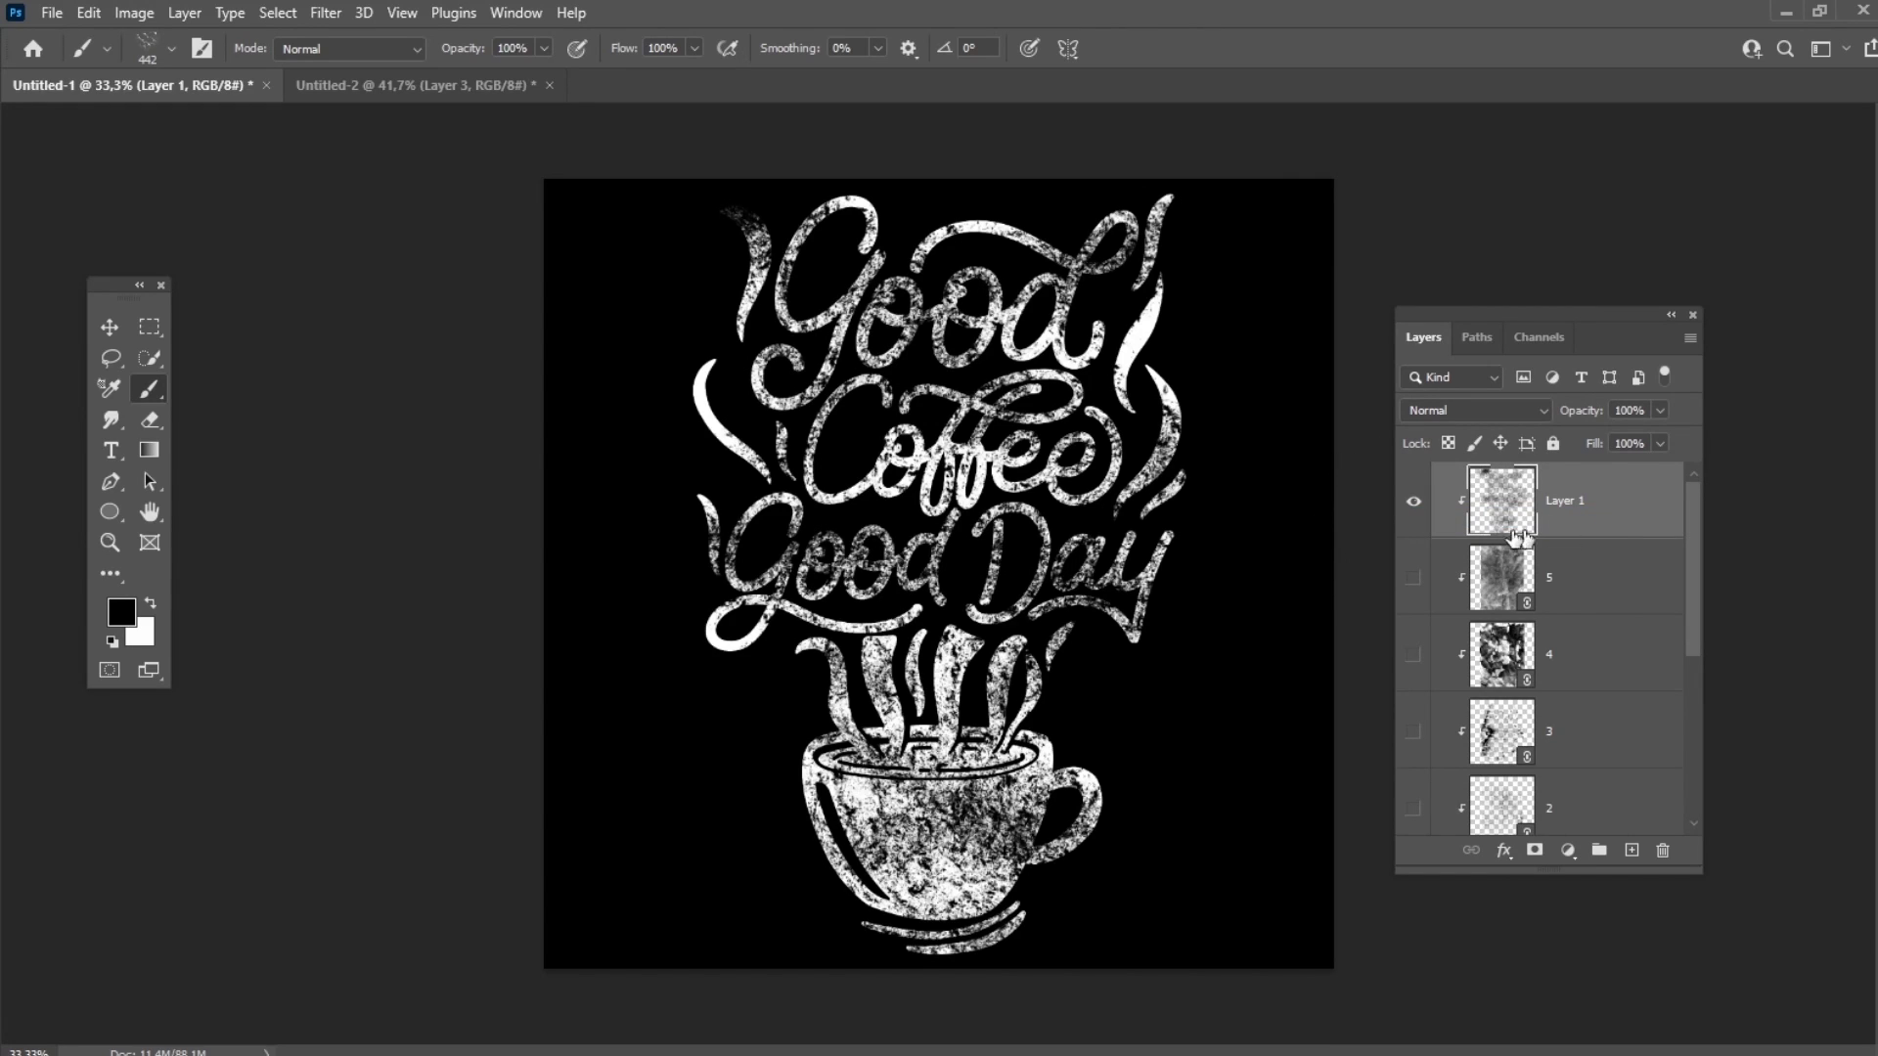
pyautogui.click(1414, 505)
pyautogui.moveTo(1693, 582); pyautogui.dragTo(1707, 747)
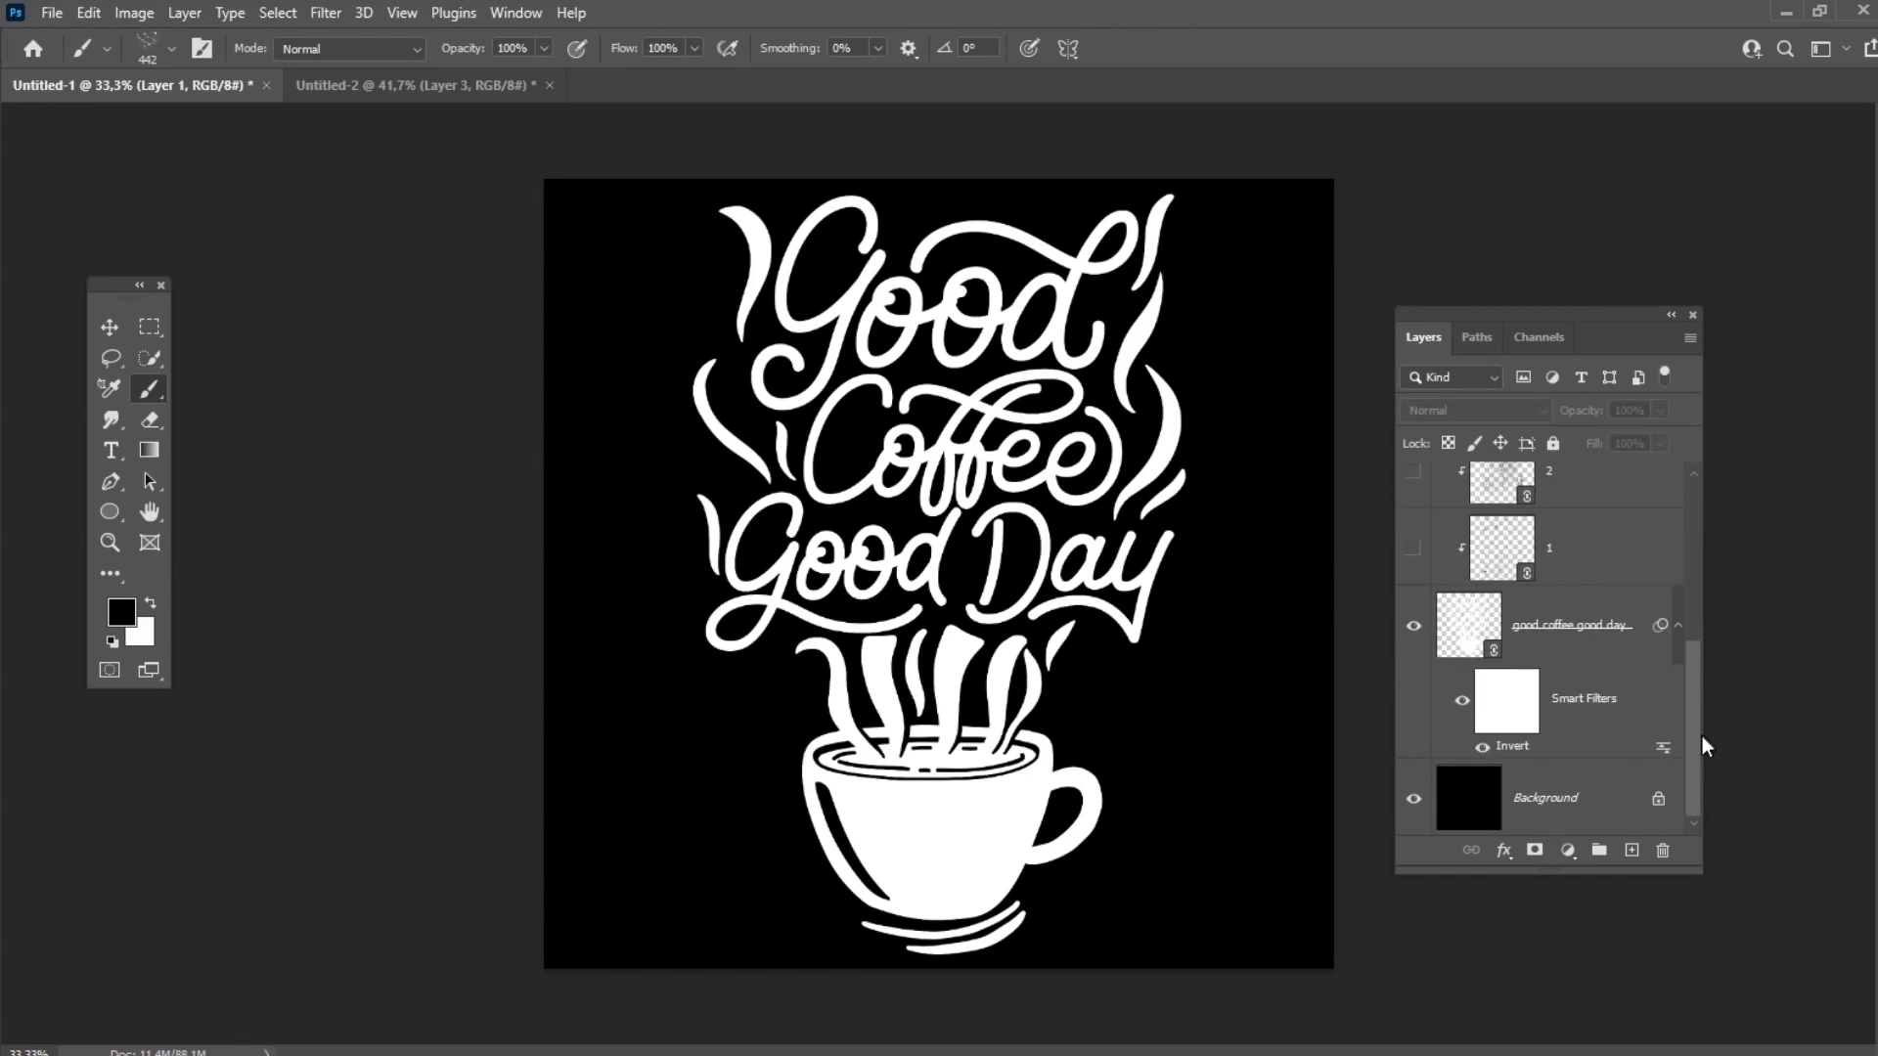
pyautogui.click(1563, 615)
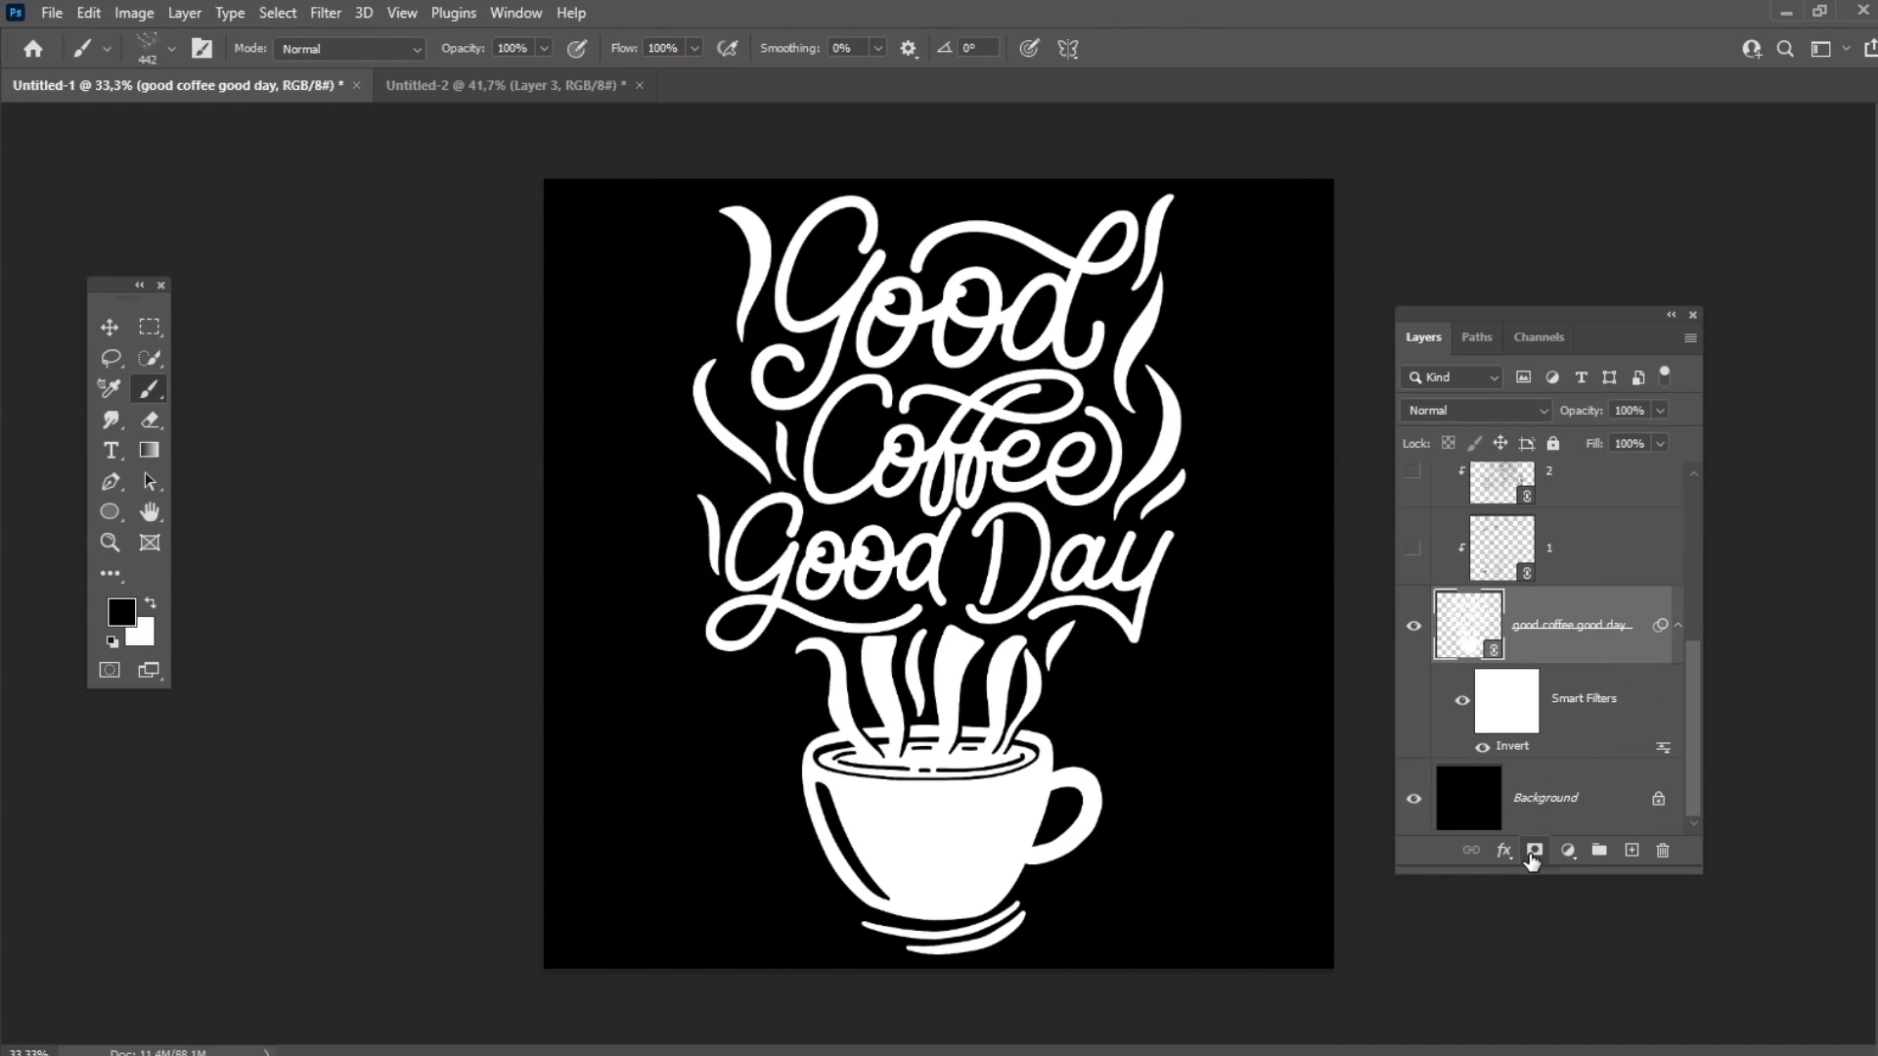
pyautogui.click(1534, 851)
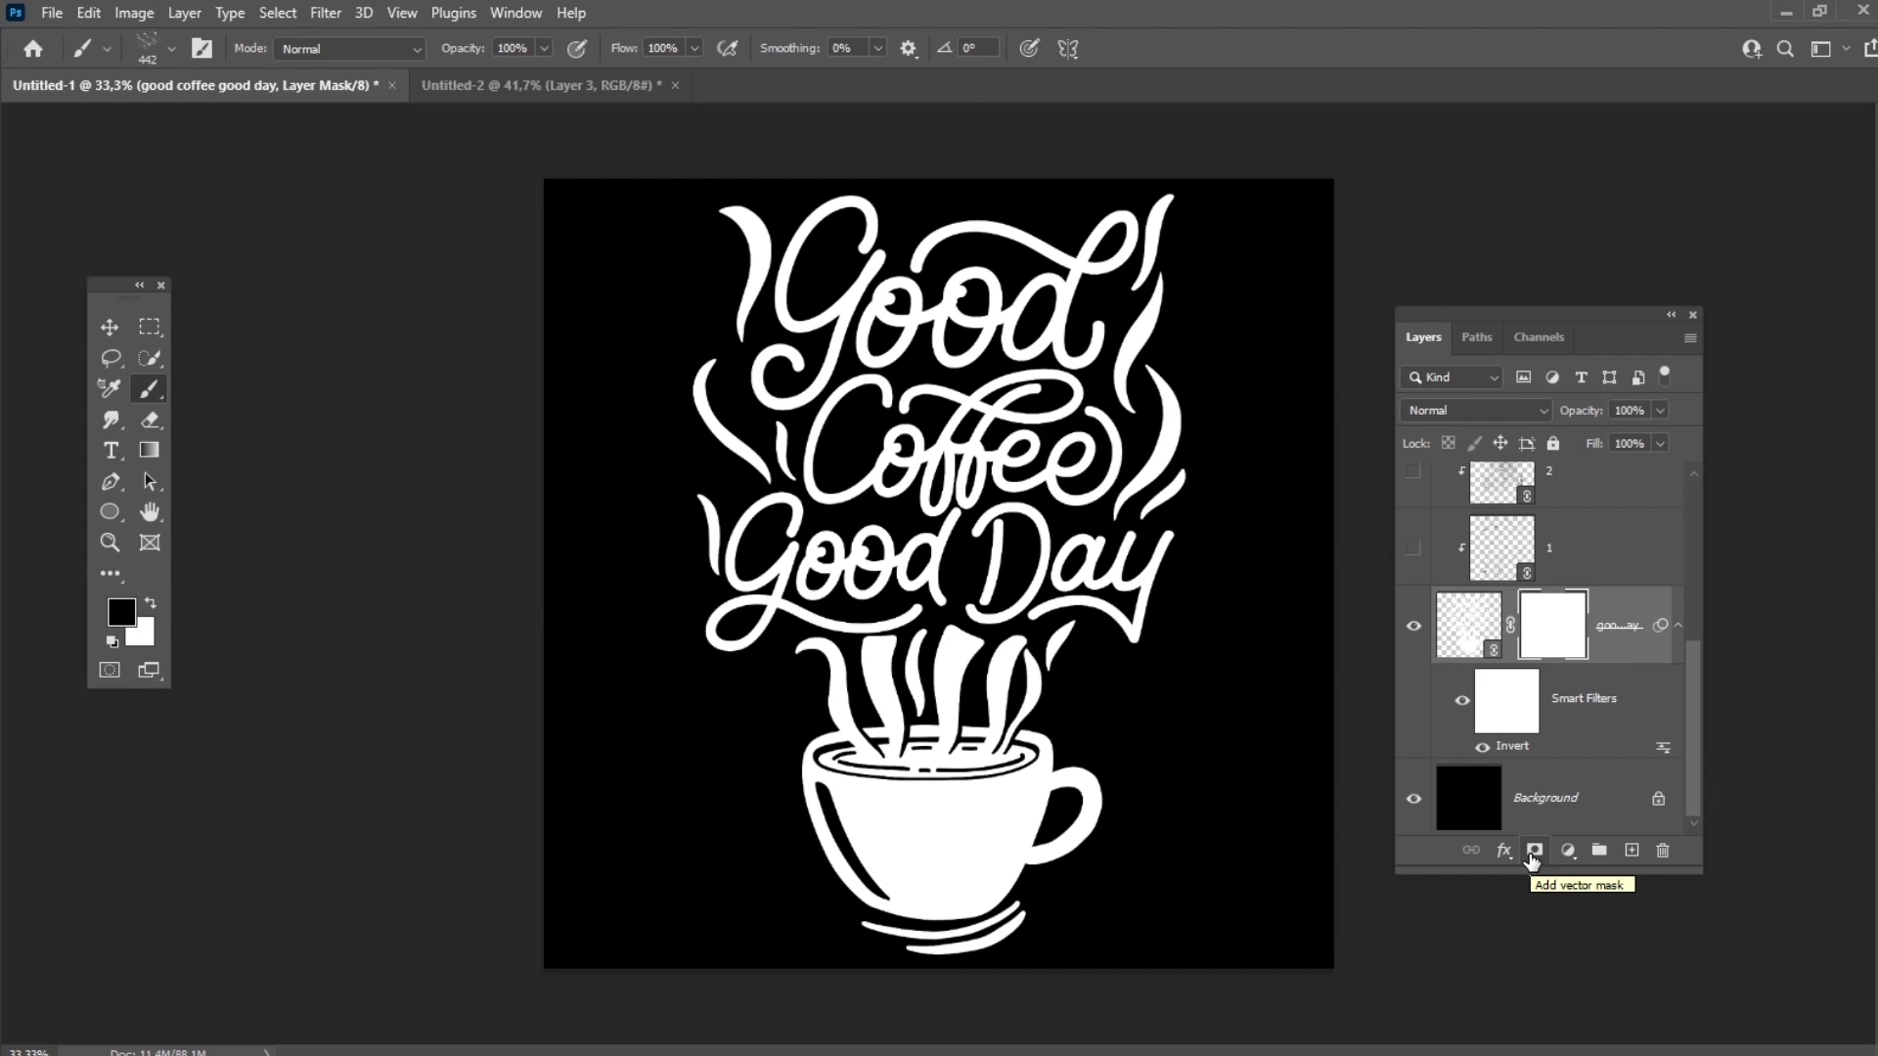
# Stamp the GM 2204 distressed texture brush into the mask over the lettering, cup and steam
pyautogui.click(158, 48)
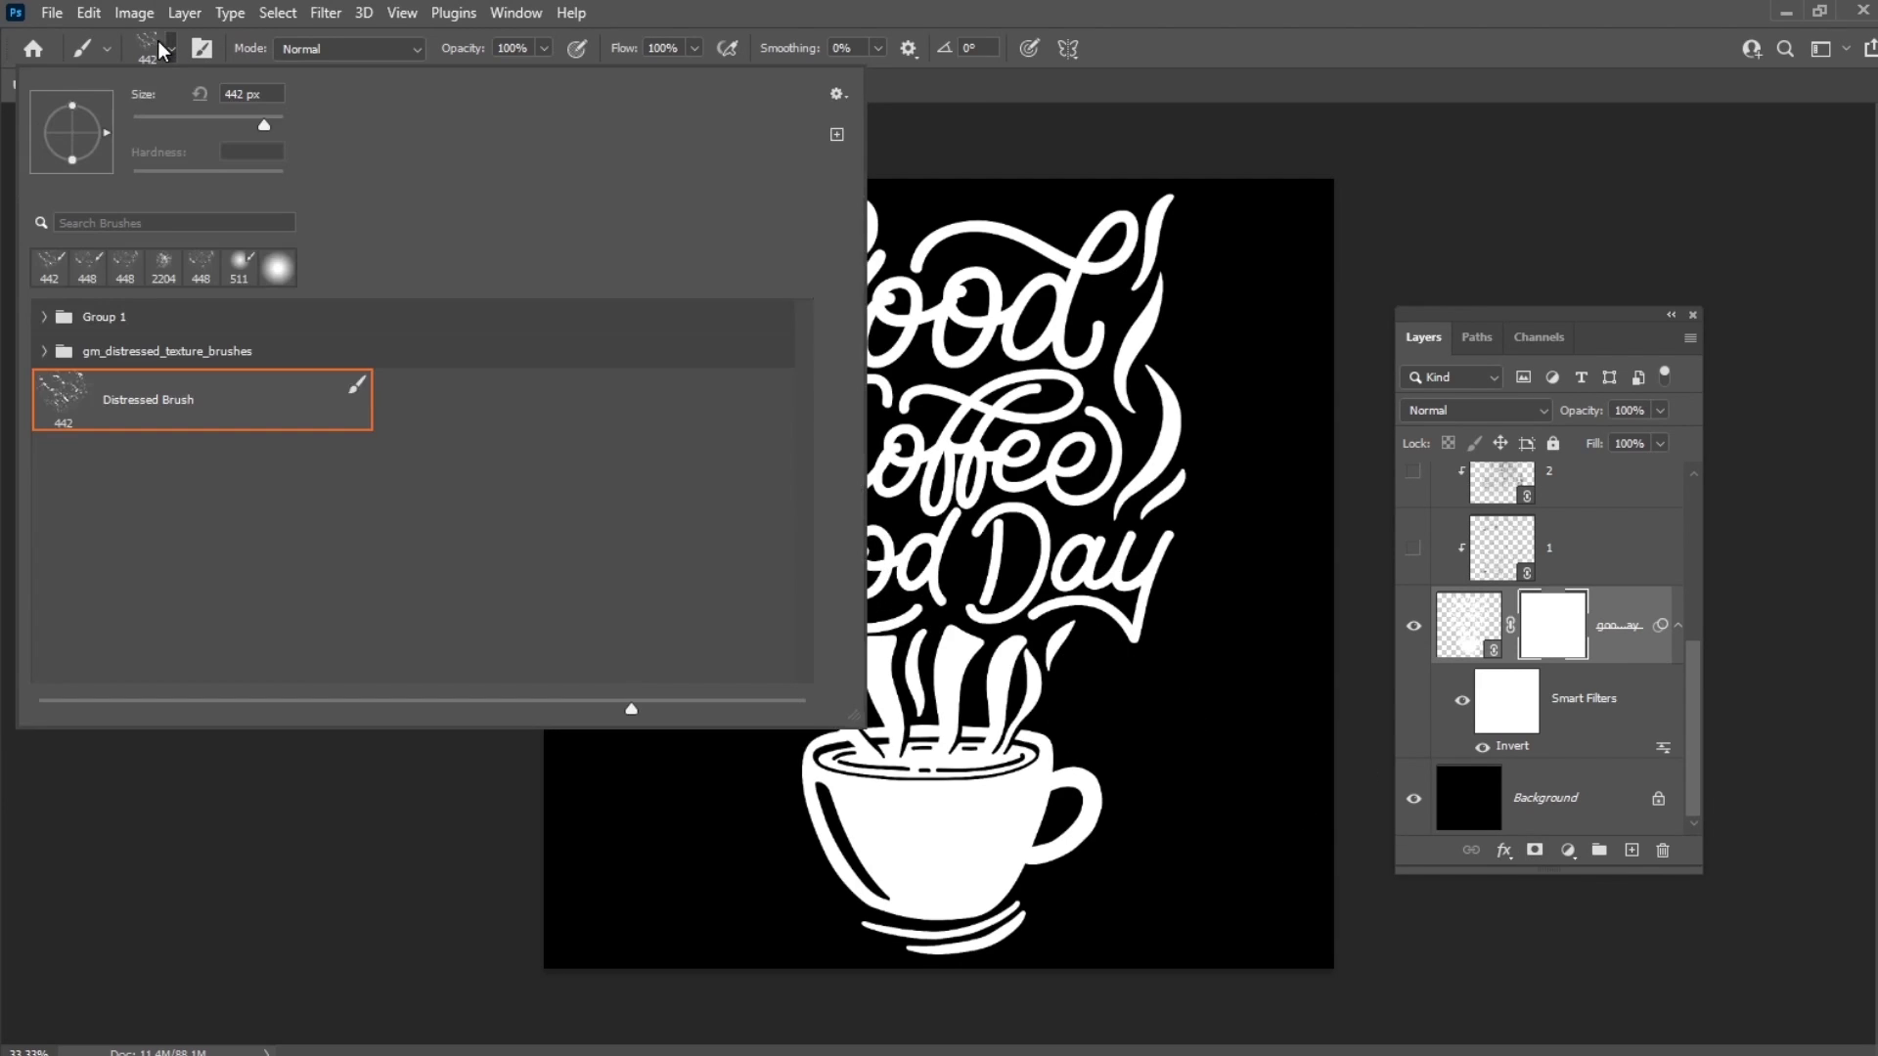
pyautogui.click(43, 351)
pyautogui.click(155, 590)
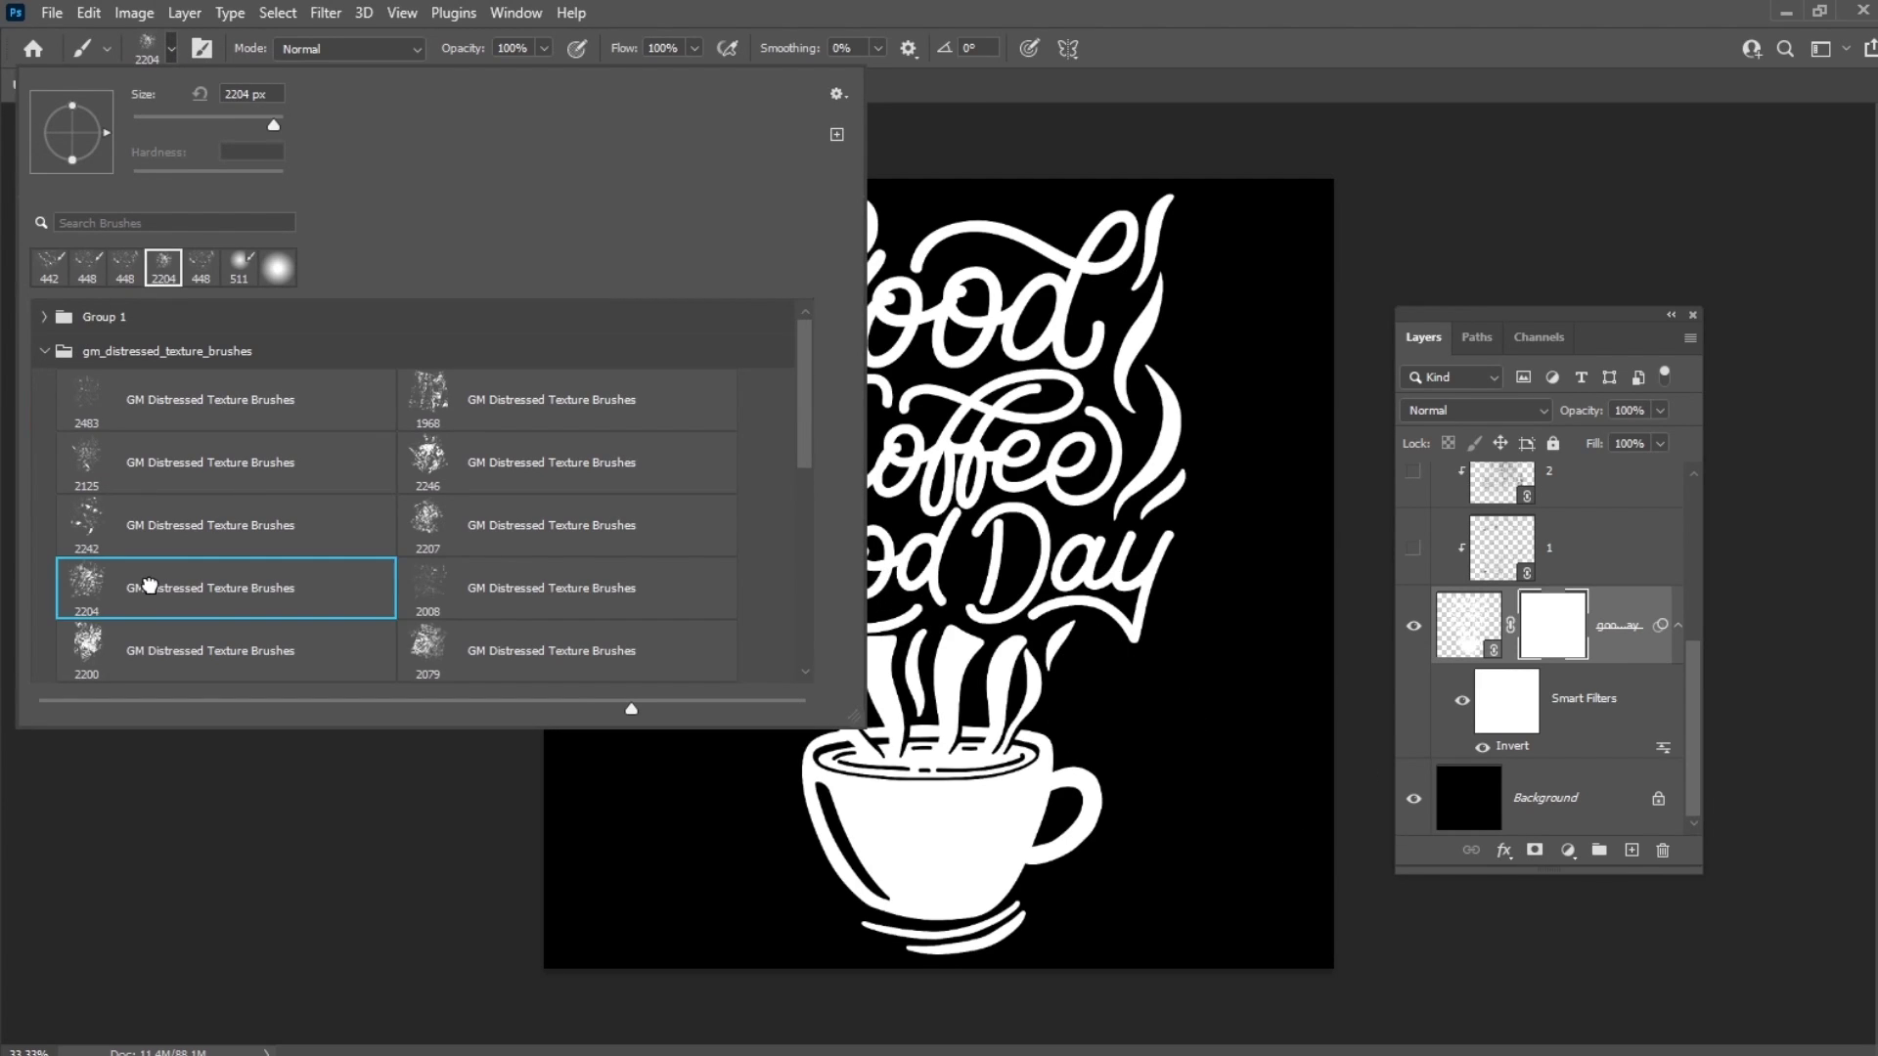
pyautogui.click(1235, 10)
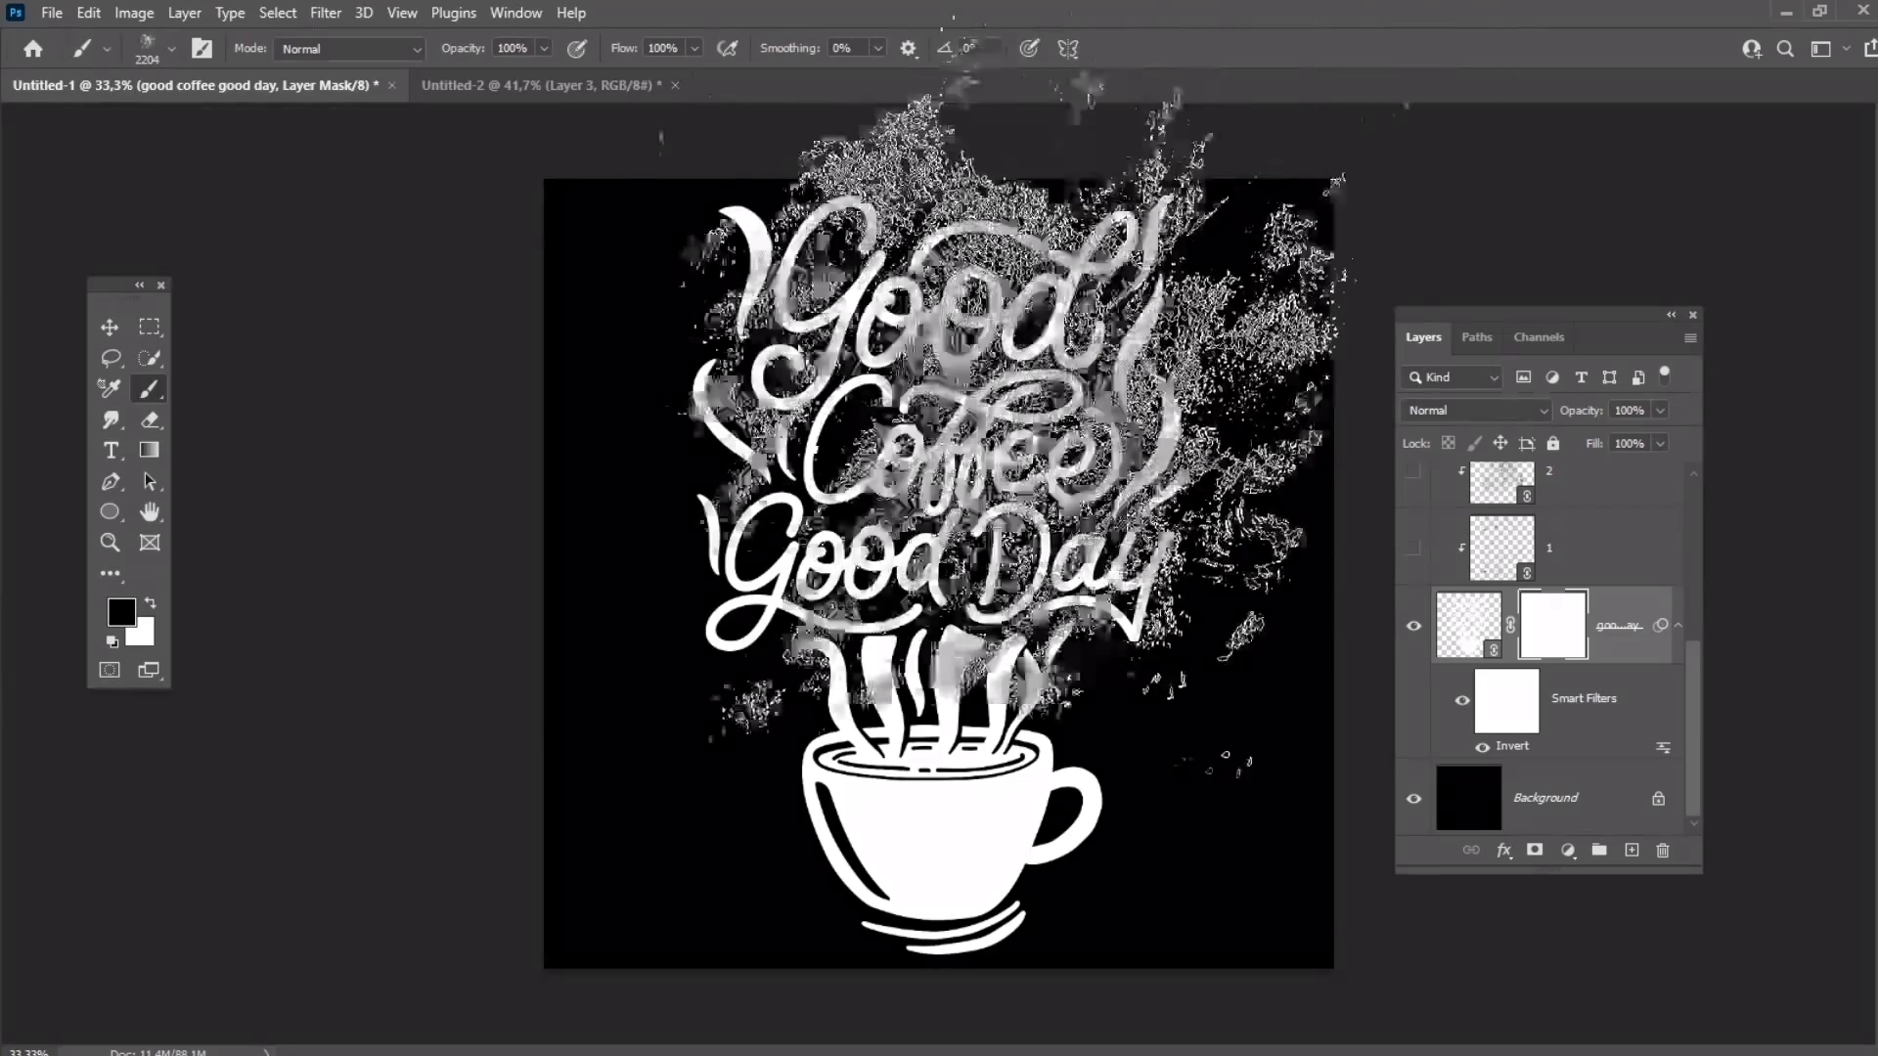
pyautogui.click(930, 577)
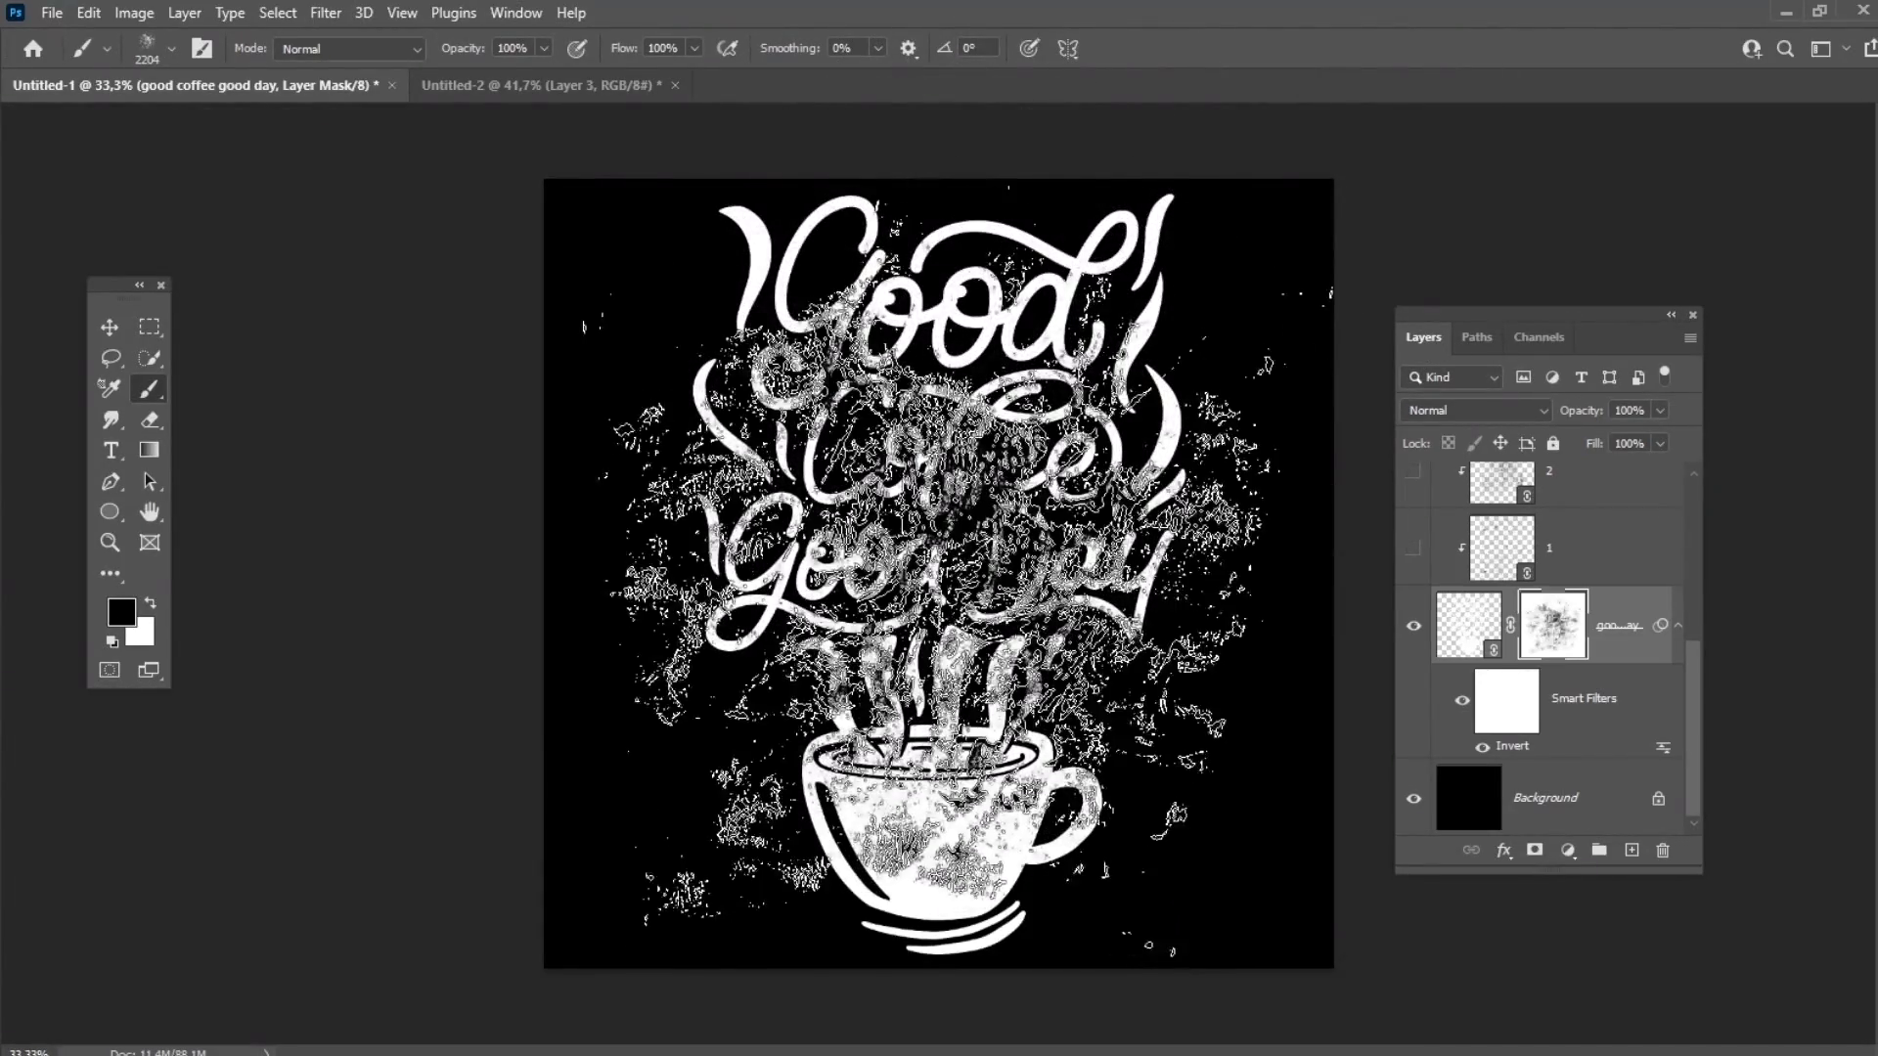
pyautogui.click(907, 783)
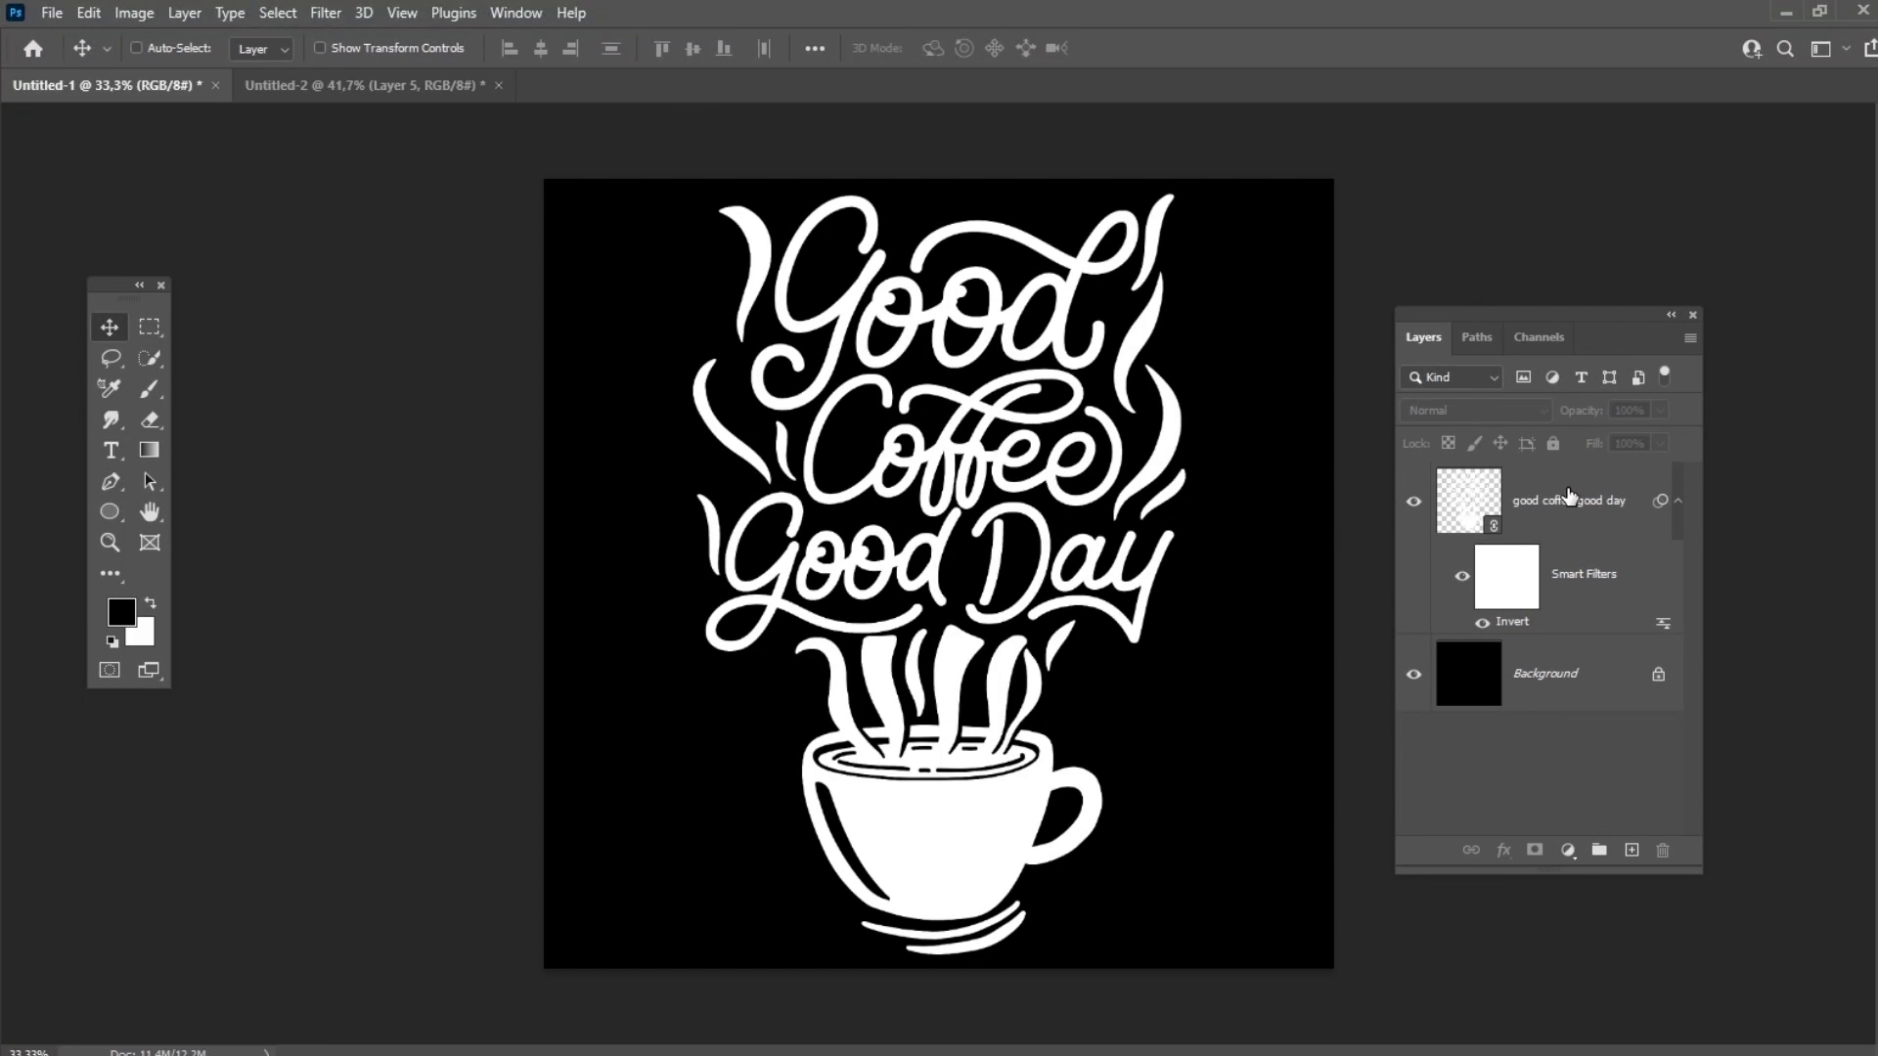
# Add a white mask to the lettering layer and place linked texture 6 enlarged to cover the canvas
pyautogui.click(1569, 497)
pyautogui.click(1535, 851)
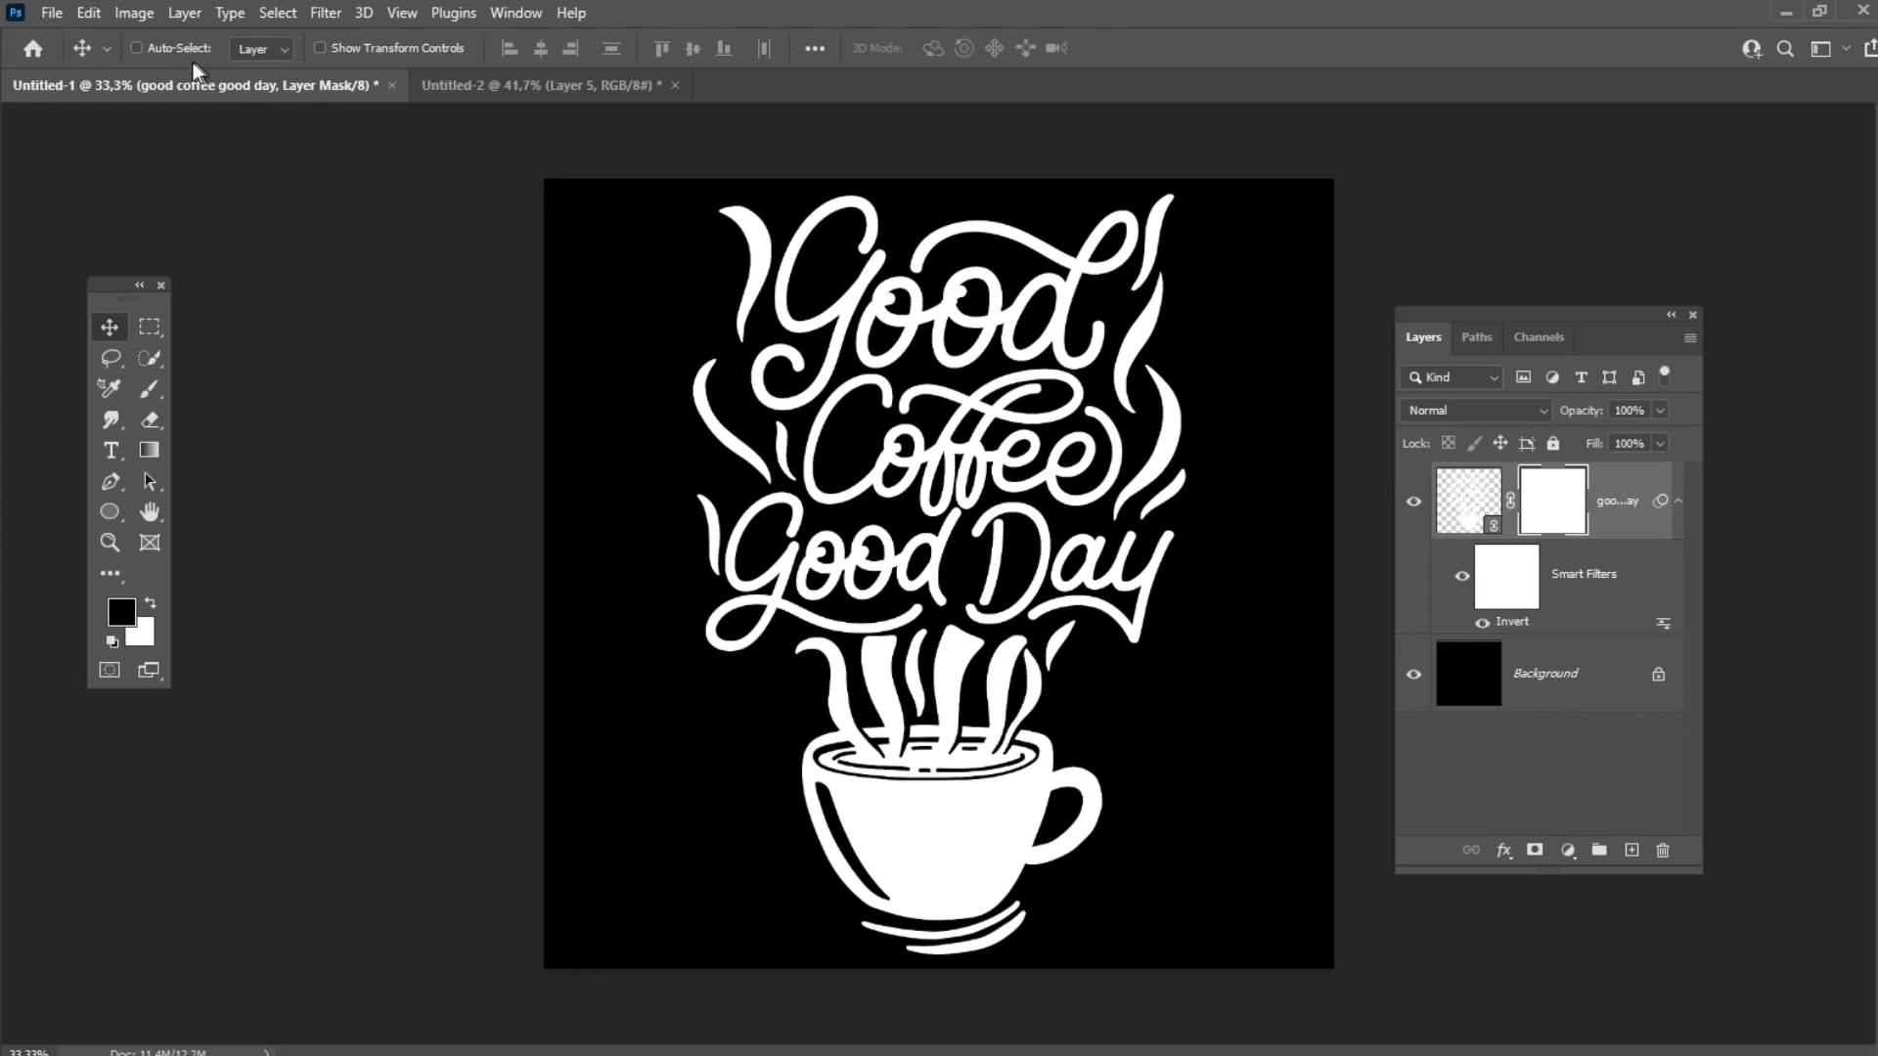
pyautogui.click(52, 12)
pyautogui.click(154, 530)
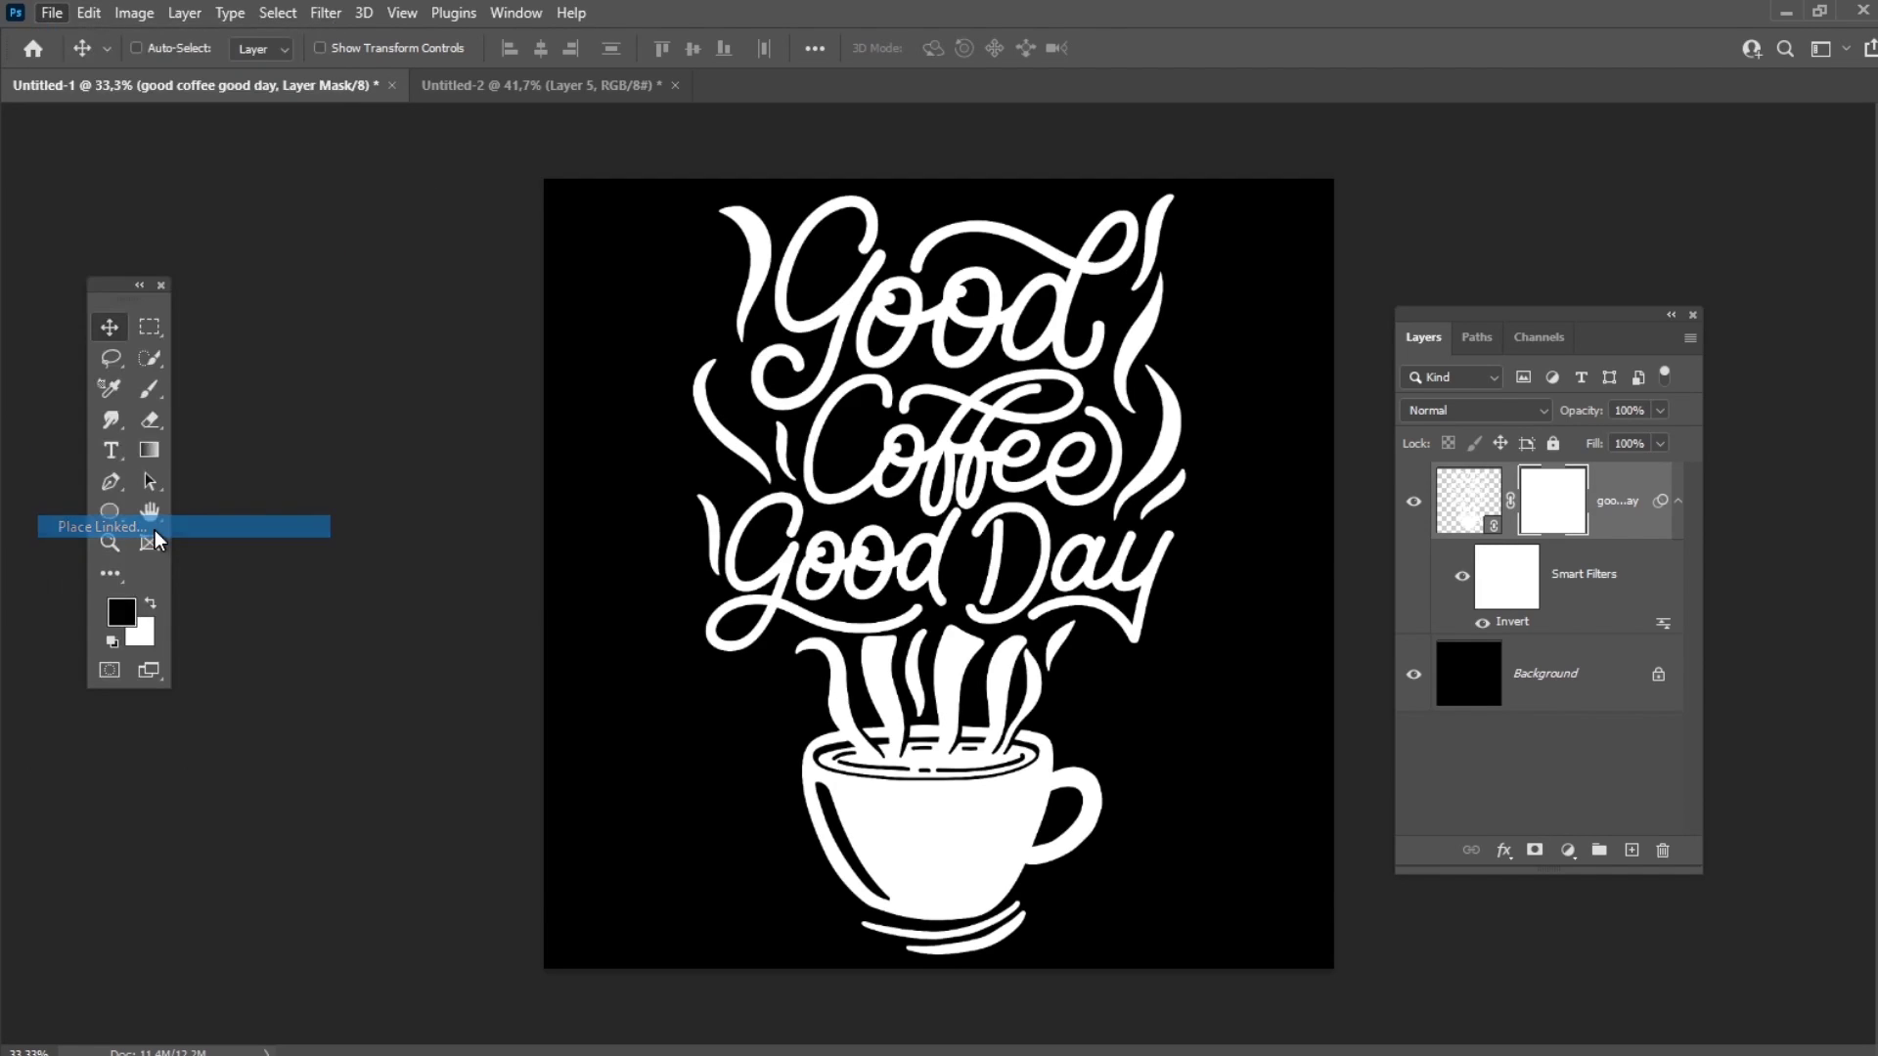
pyautogui.doubleClick(812, 212)
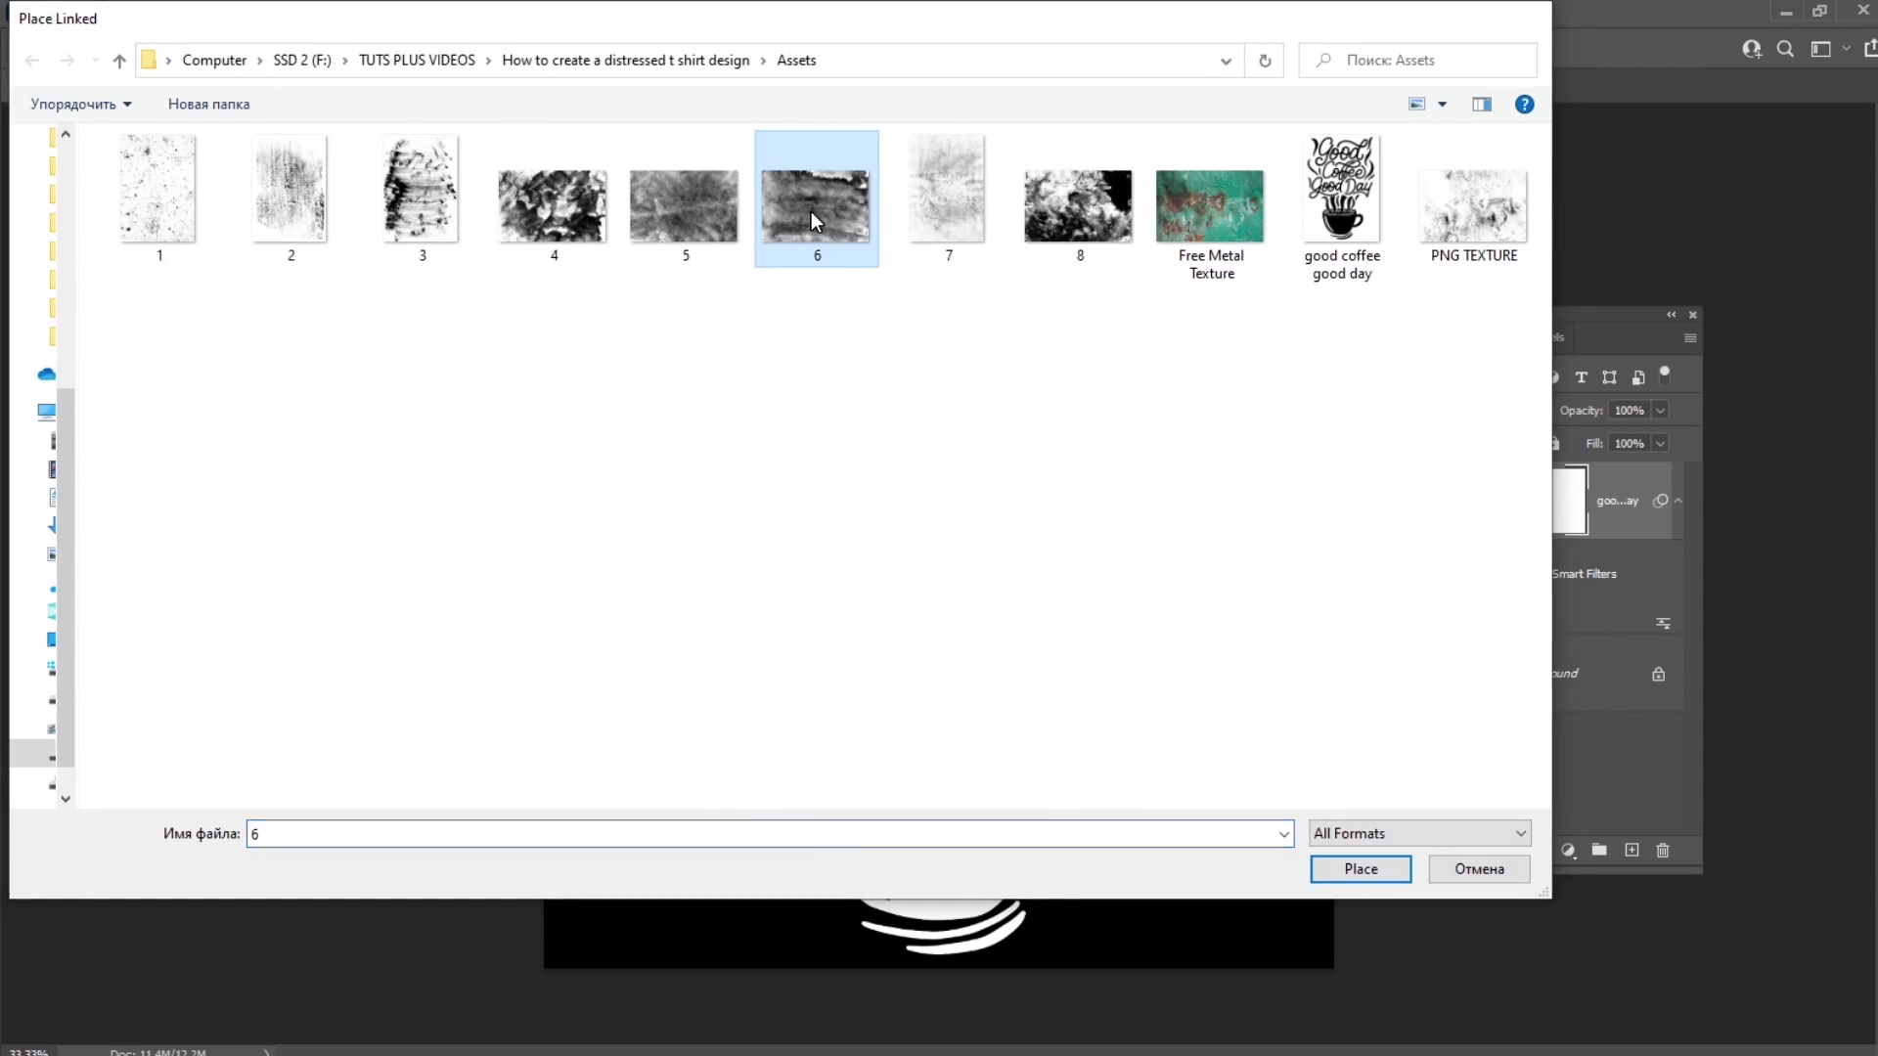
pyautogui.moveTo(1340, 307); pyautogui.dragTo(1531, 178)
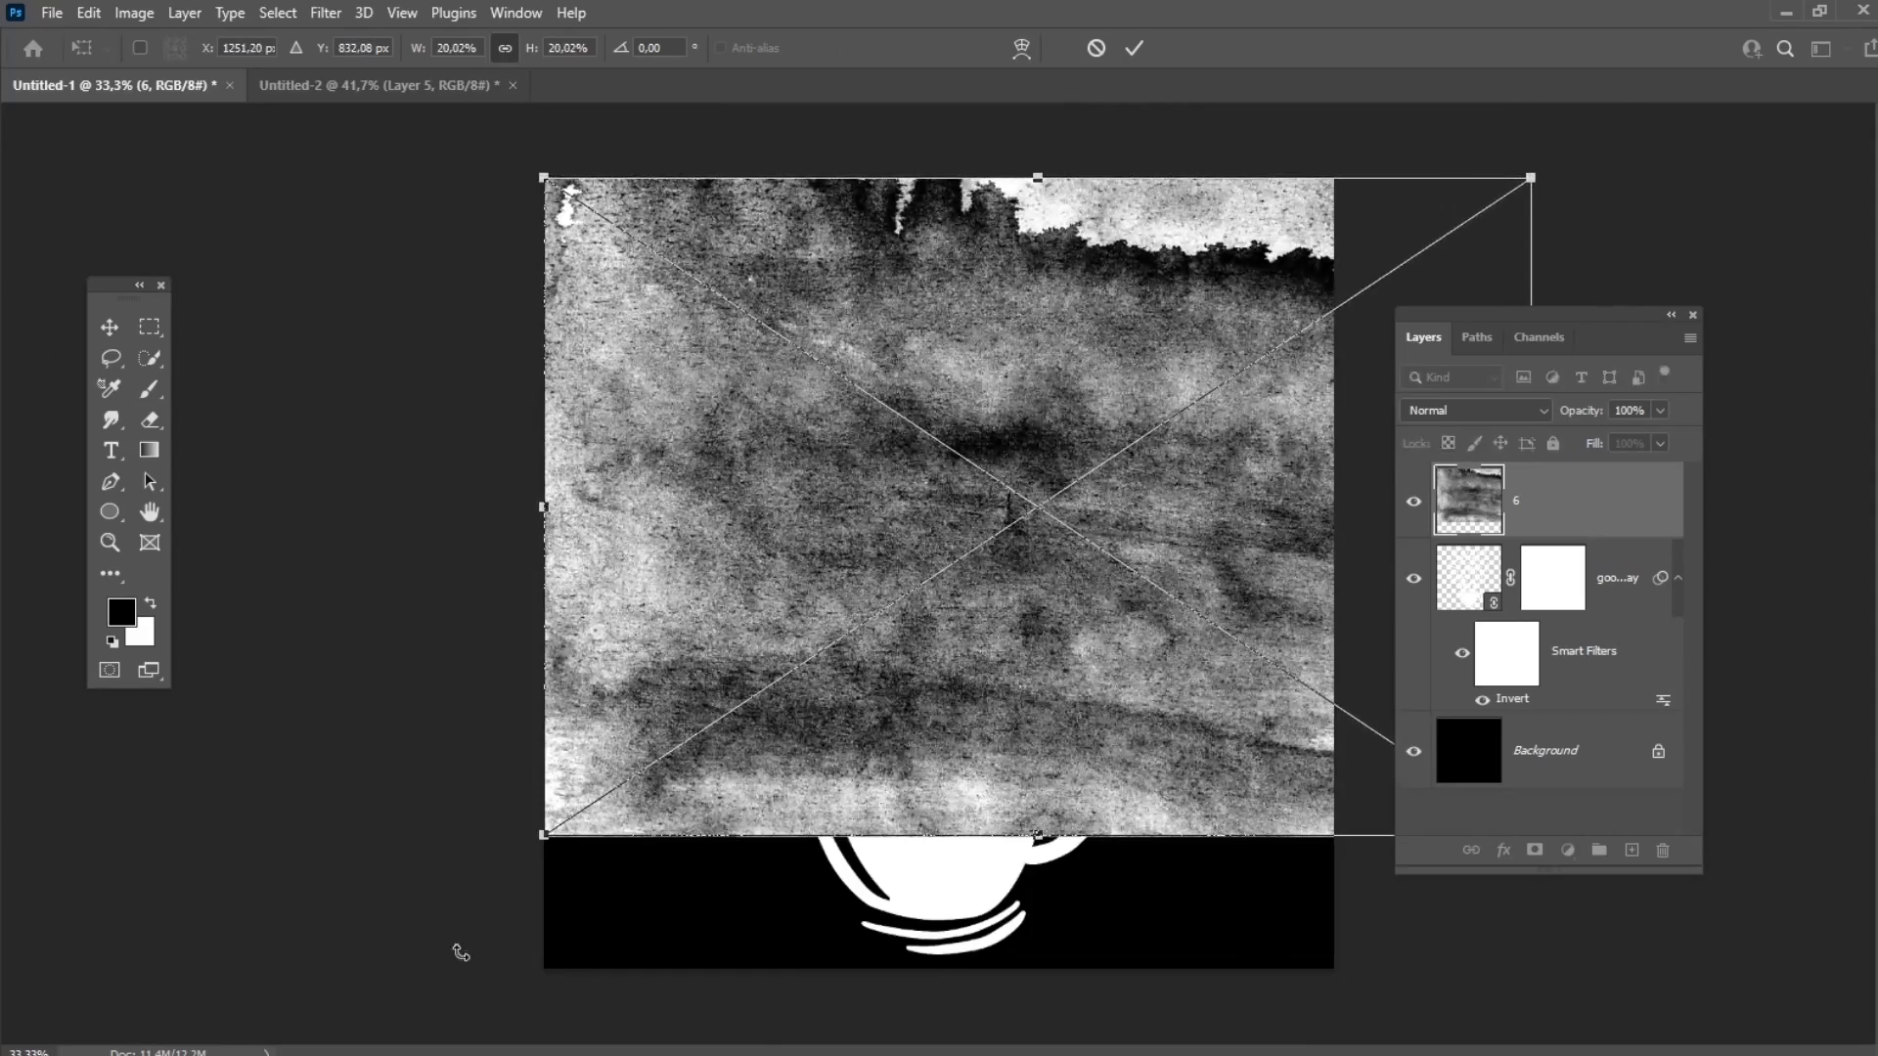
pyautogui.moveTo(544, 834); pyautogui.dragTo(342, 968)
pyautogui.moveTo(976, 614); pyautogui.dragTo(805, 536)
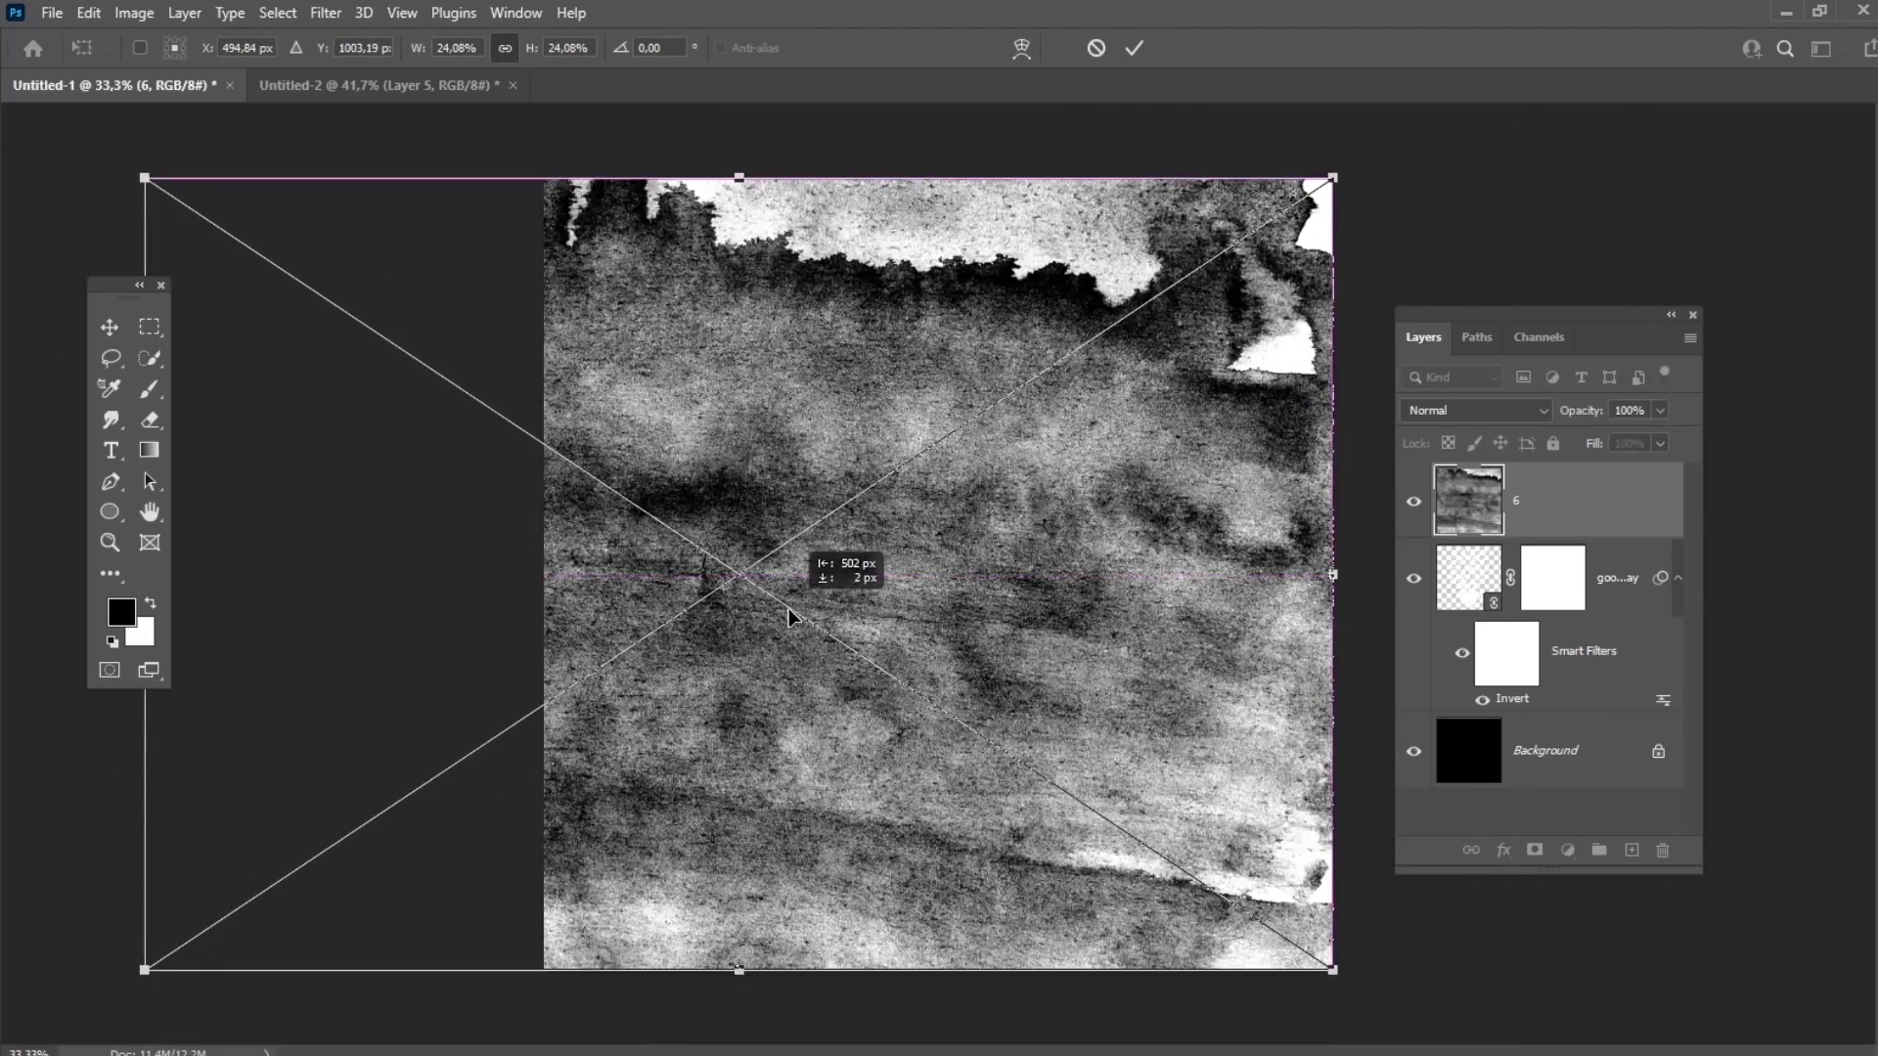
pyautogui.press('Return')
# Hide texture 6 and paste the ink texture into the lettering's mask across the whole canvas, then deselect
pyautogui.click(149, 327)
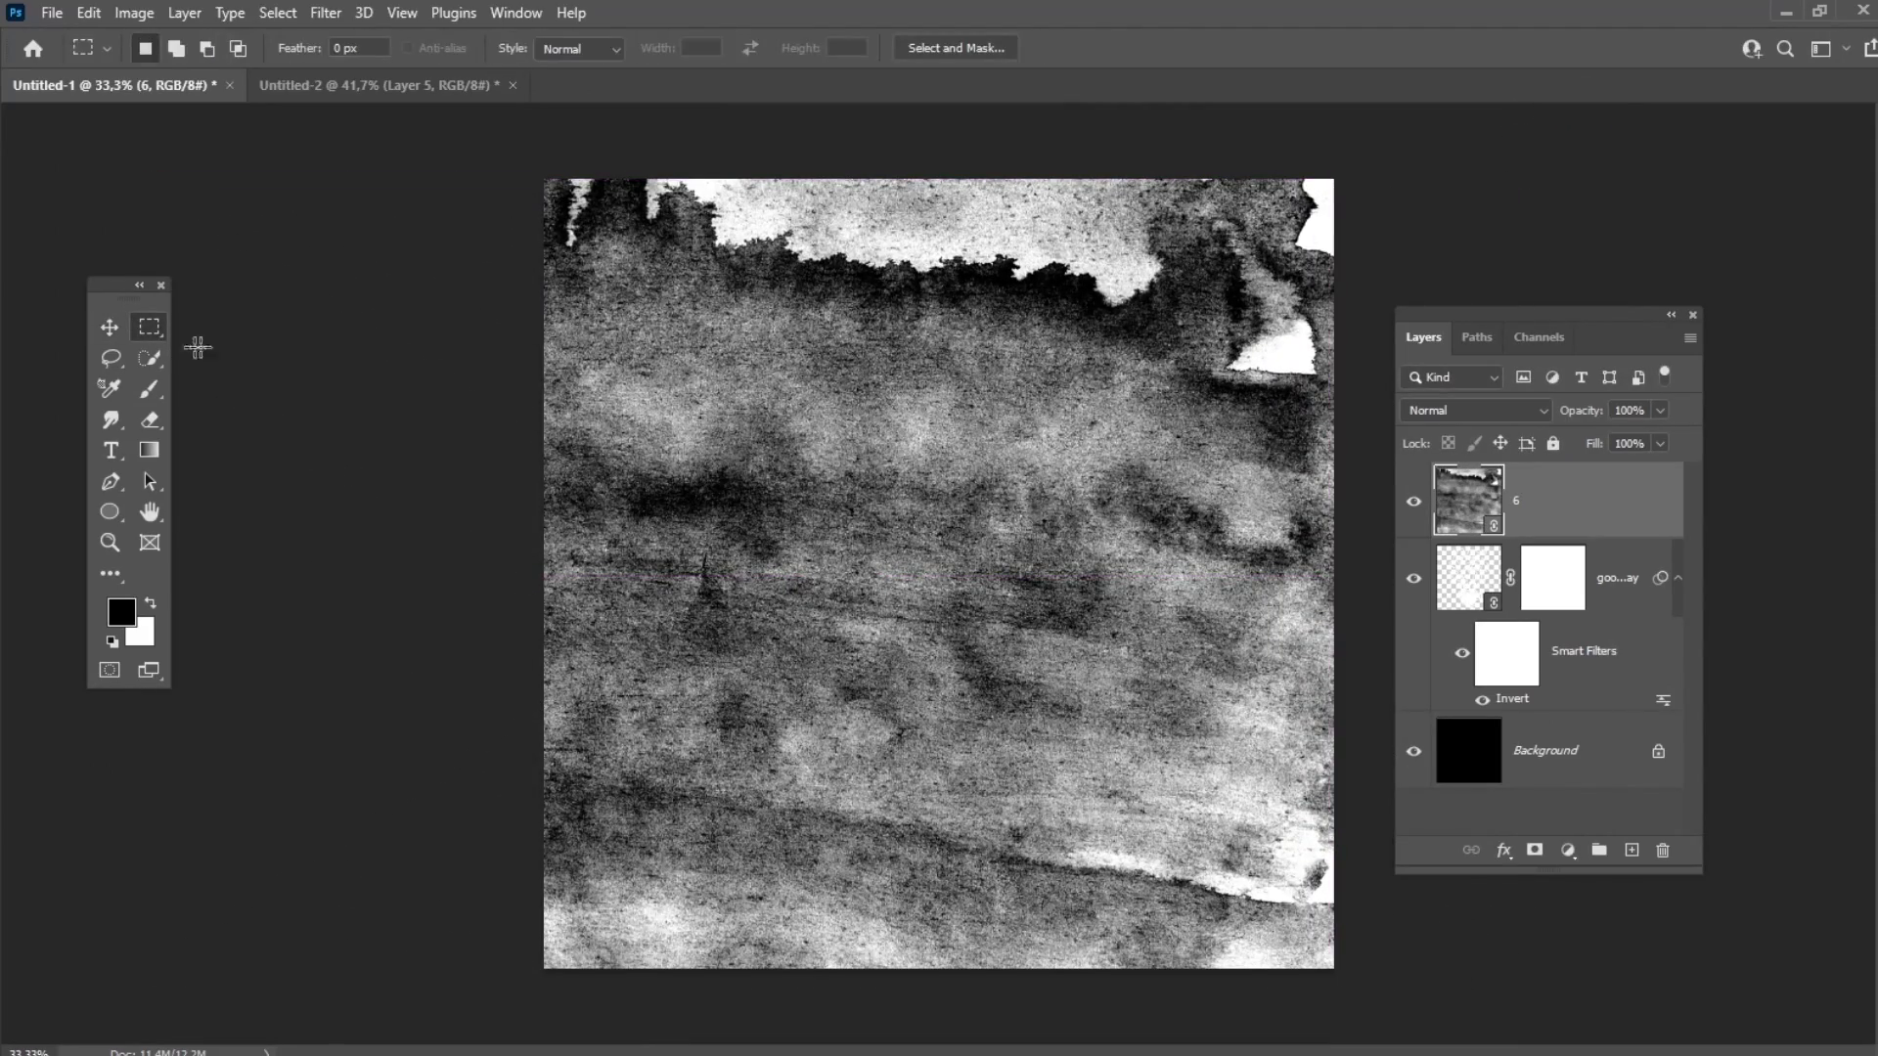
pyautogui.moveTo(545, 180); pyautogui.dragTo(1450, 1003)
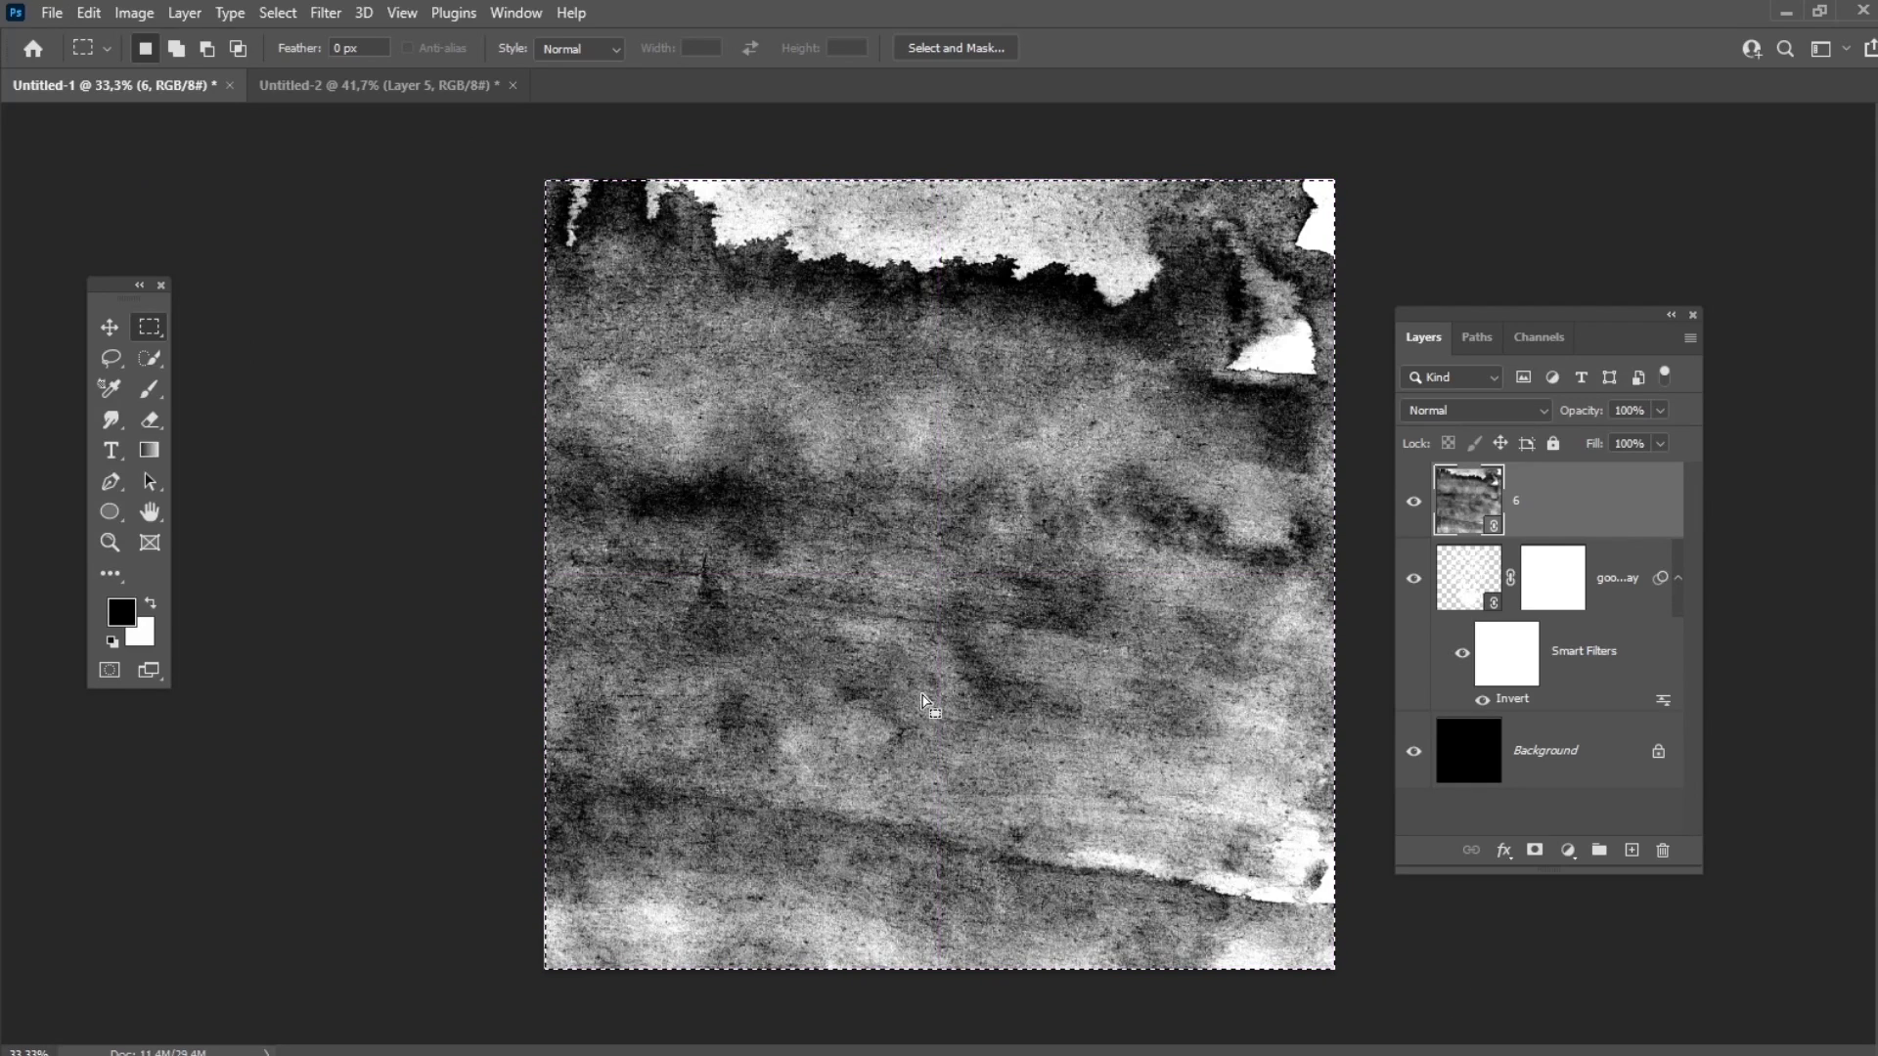
pyautogui.click(1552, 577)
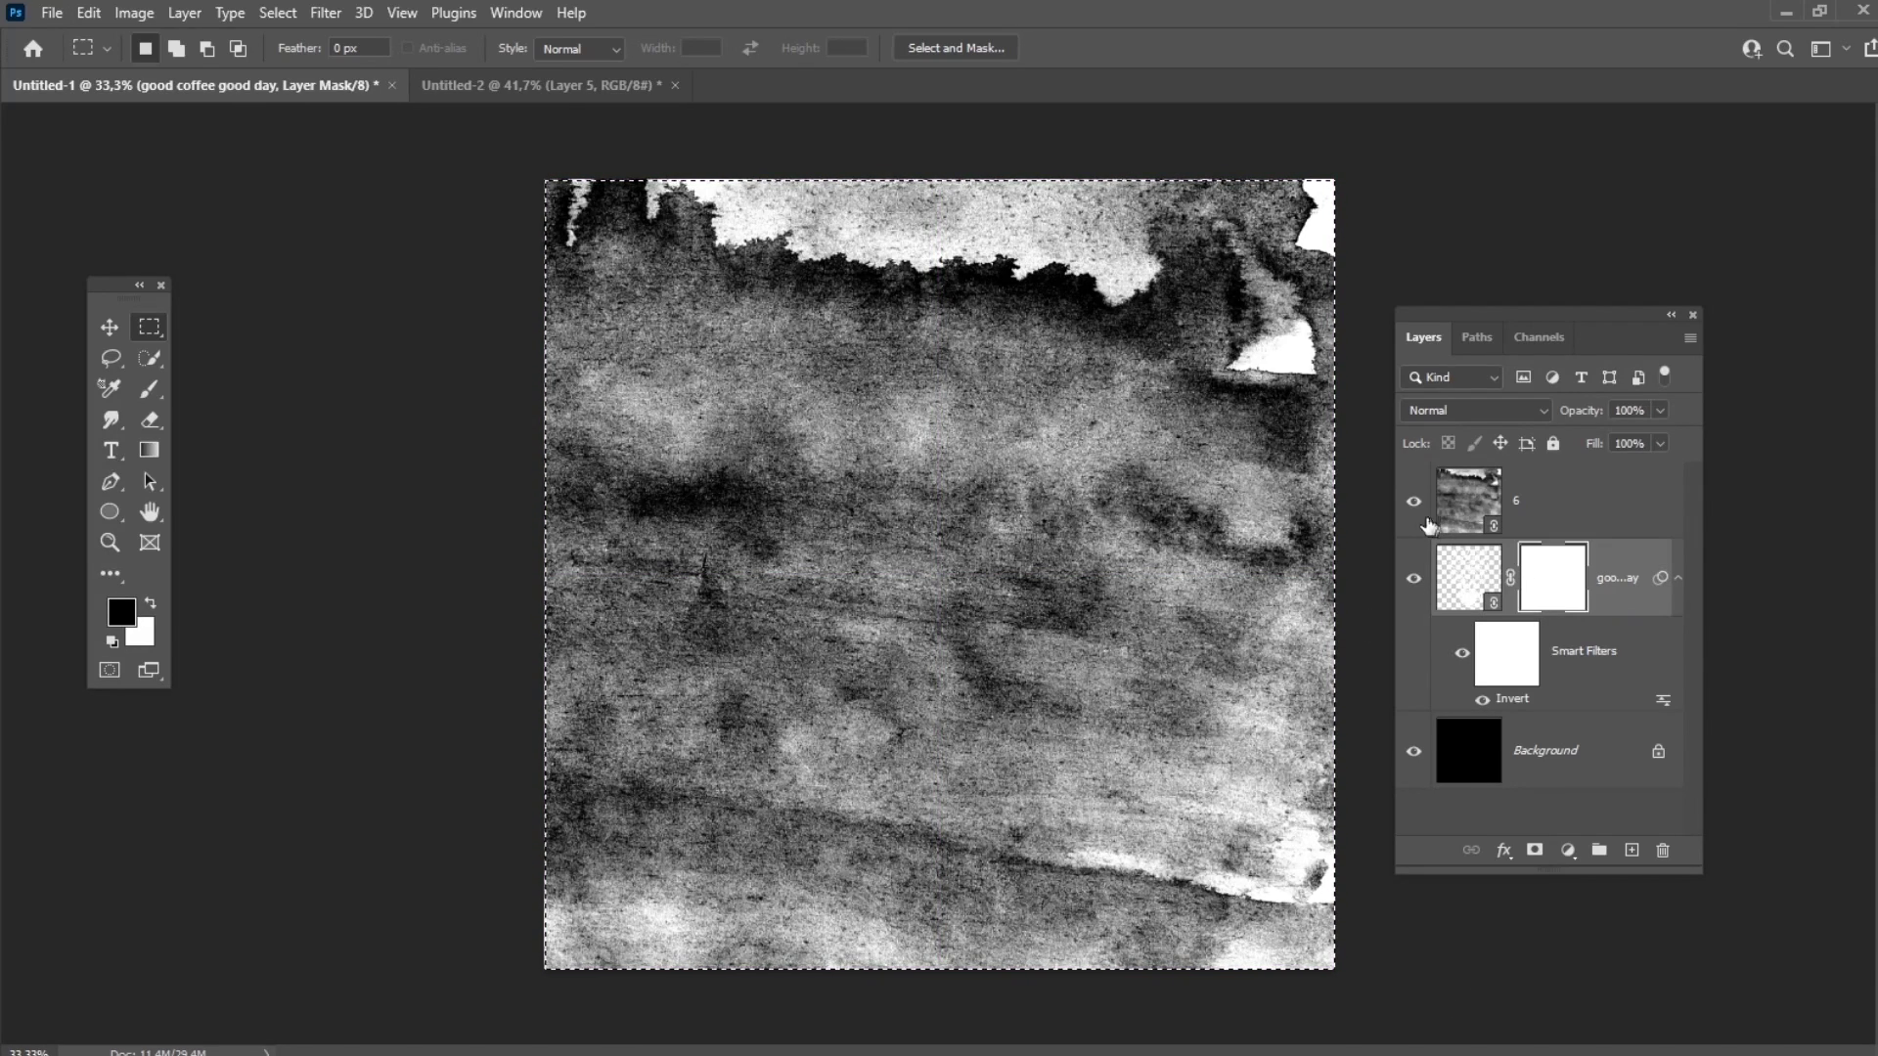
pyautogui.click(1413, 501)
pyautogui.keyDown('alt'); pyautogui.click(1553, 585); pyautogui.keyUp('alt')
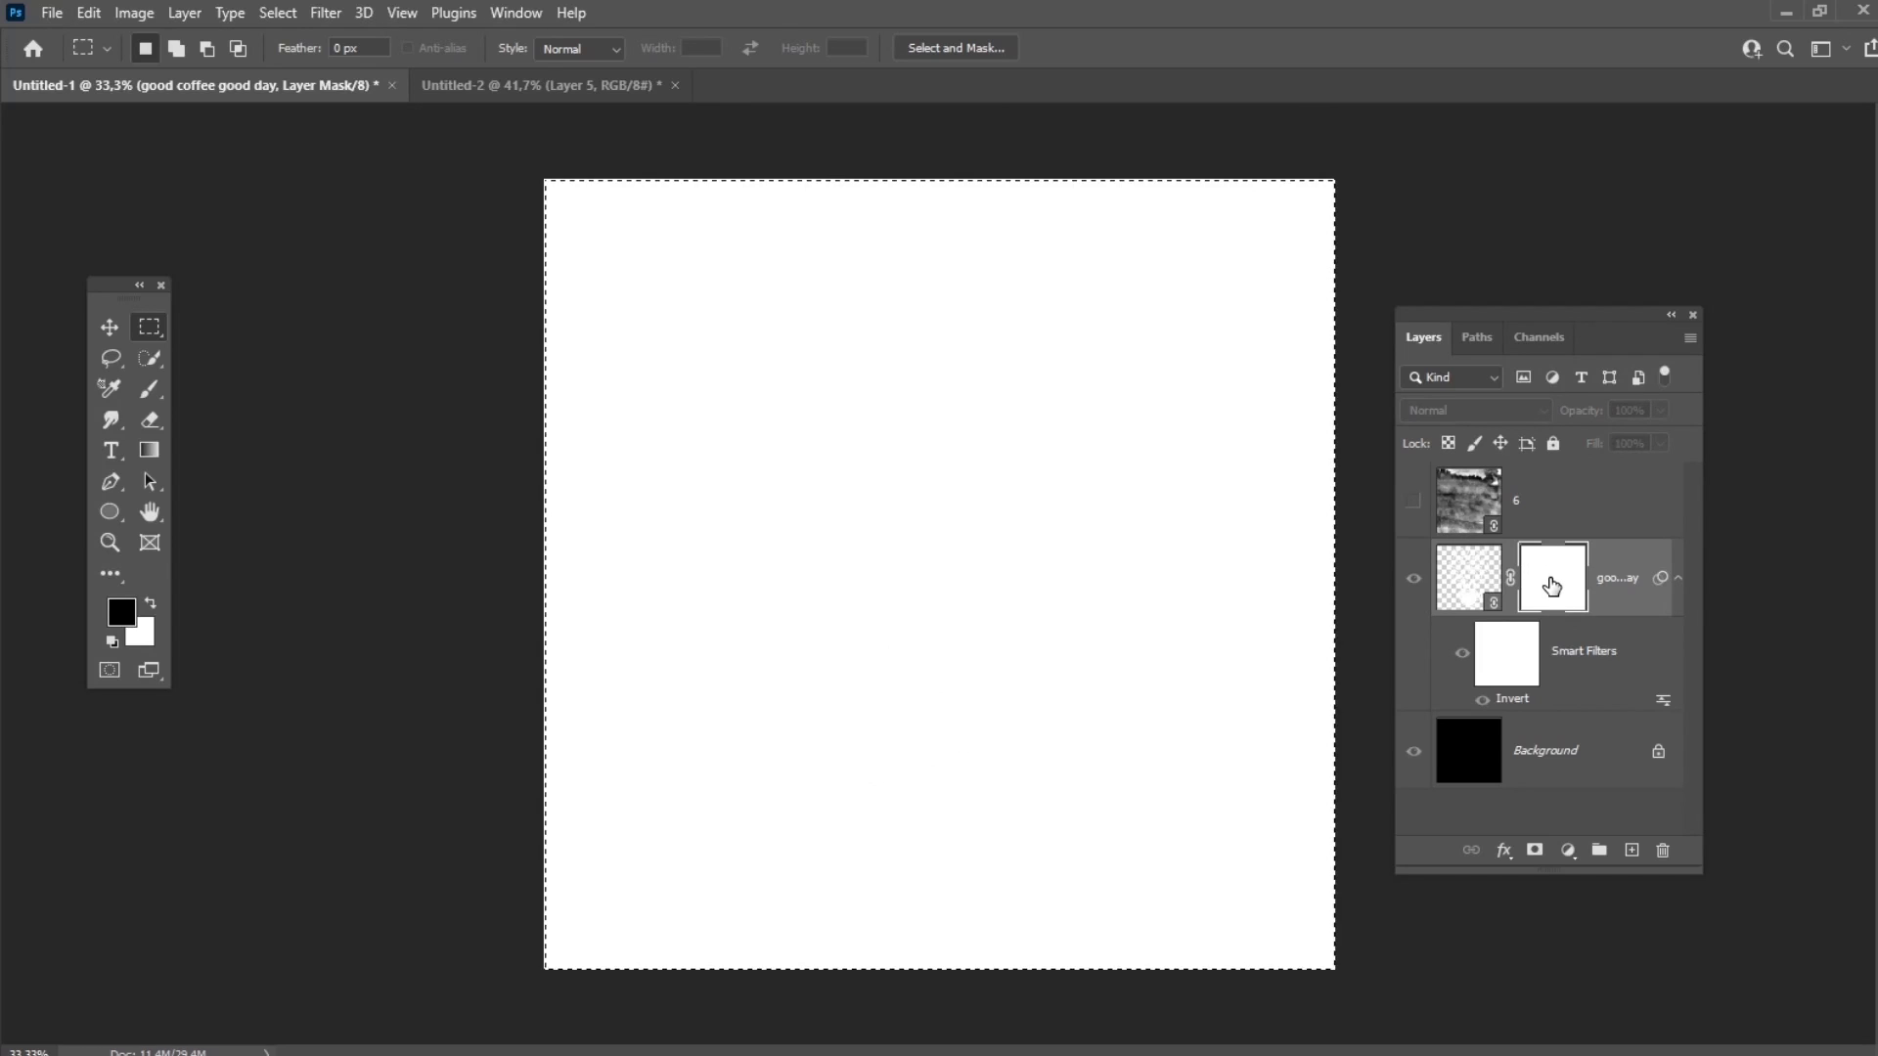
pyautogui.hotkey('ctrl', 'v')
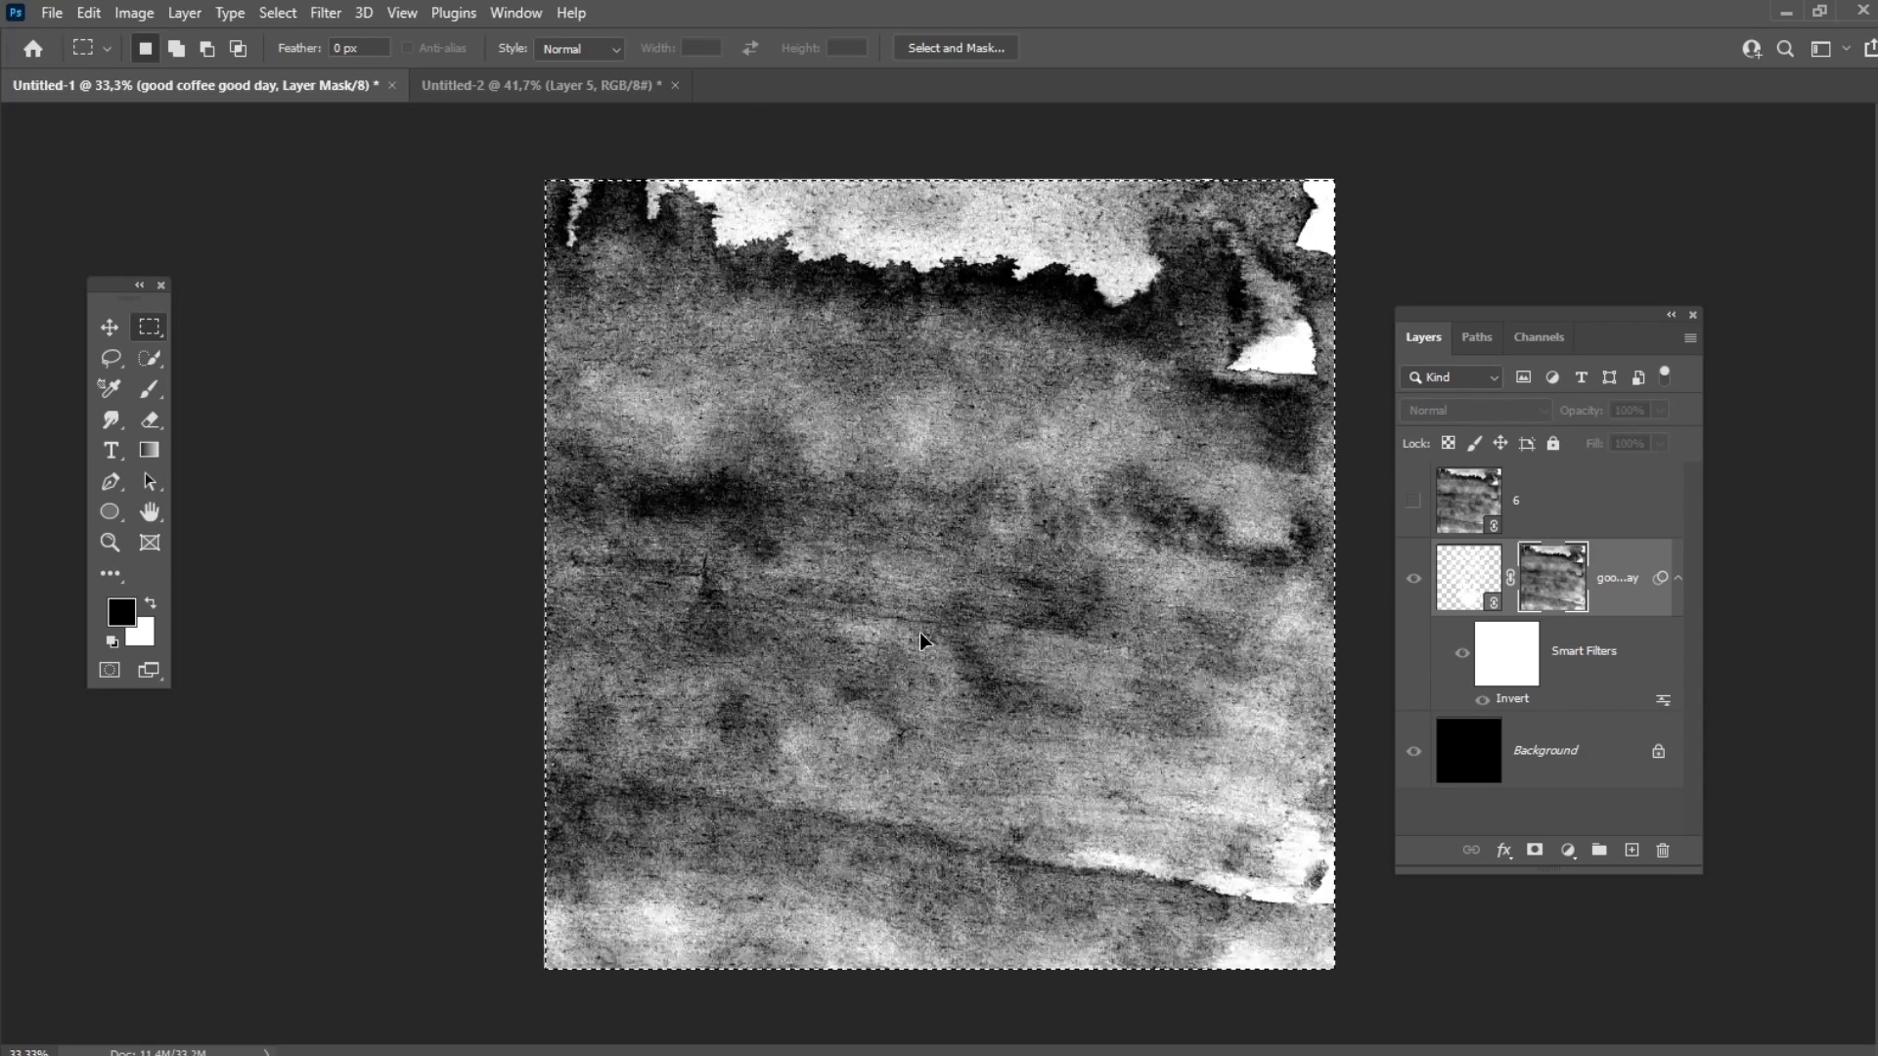
pyautogui.hotkey('ctrl', 'd')
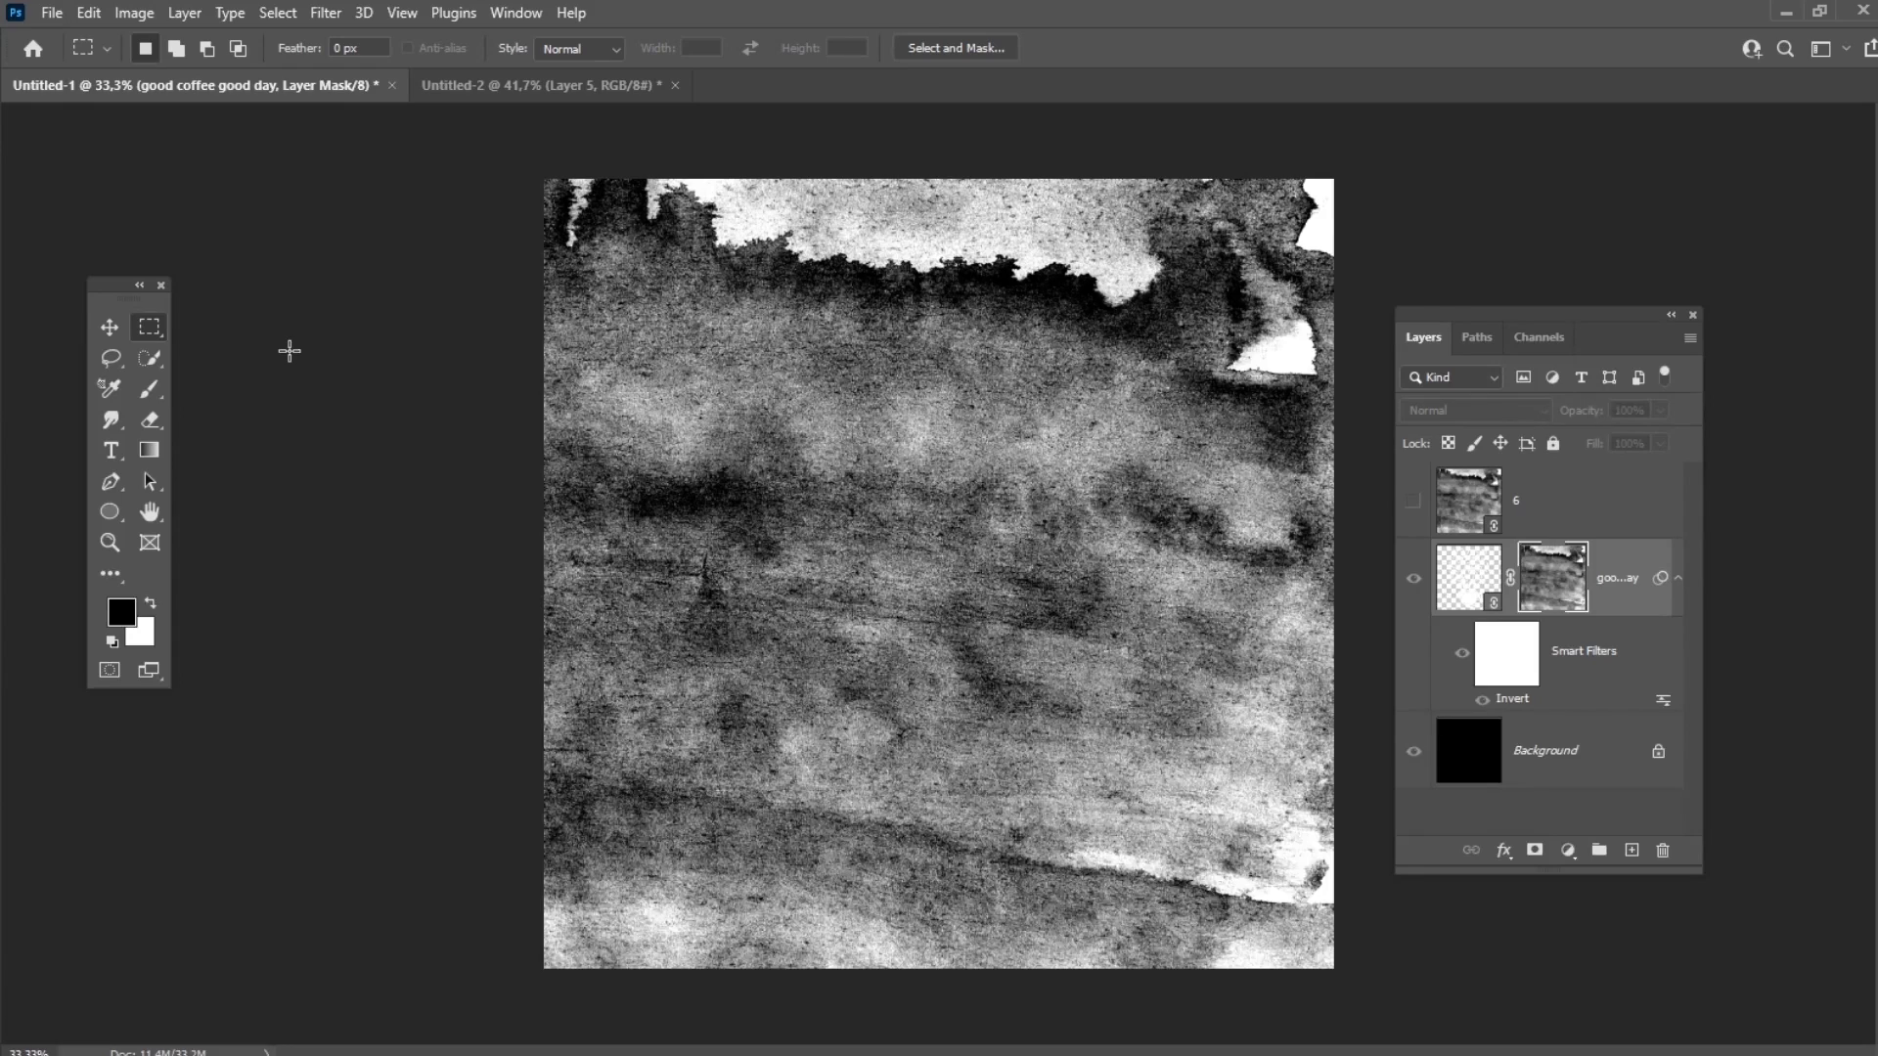
# Delete texture layer 6 and apply Brightness 105, Contrast -15 to the lettering's mask
pyautogui.click(1602, 500)
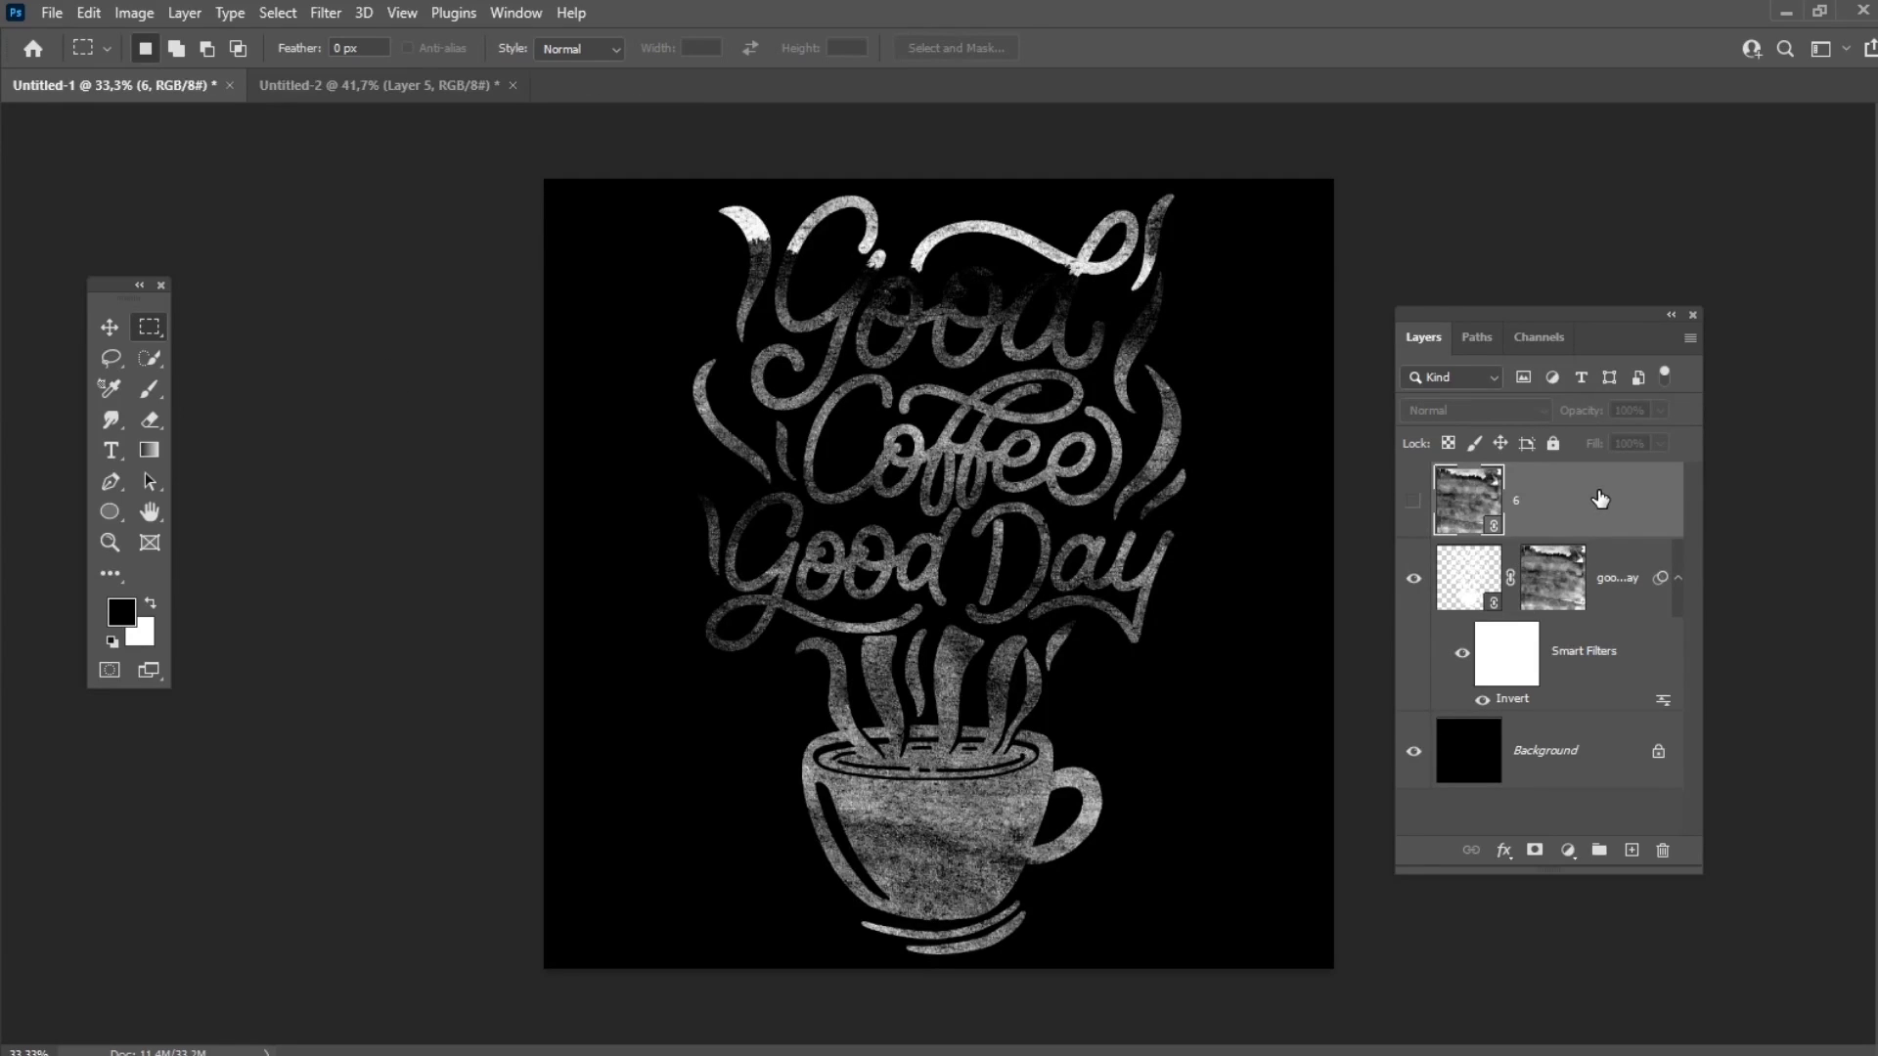
pyautogui.press('Delete')
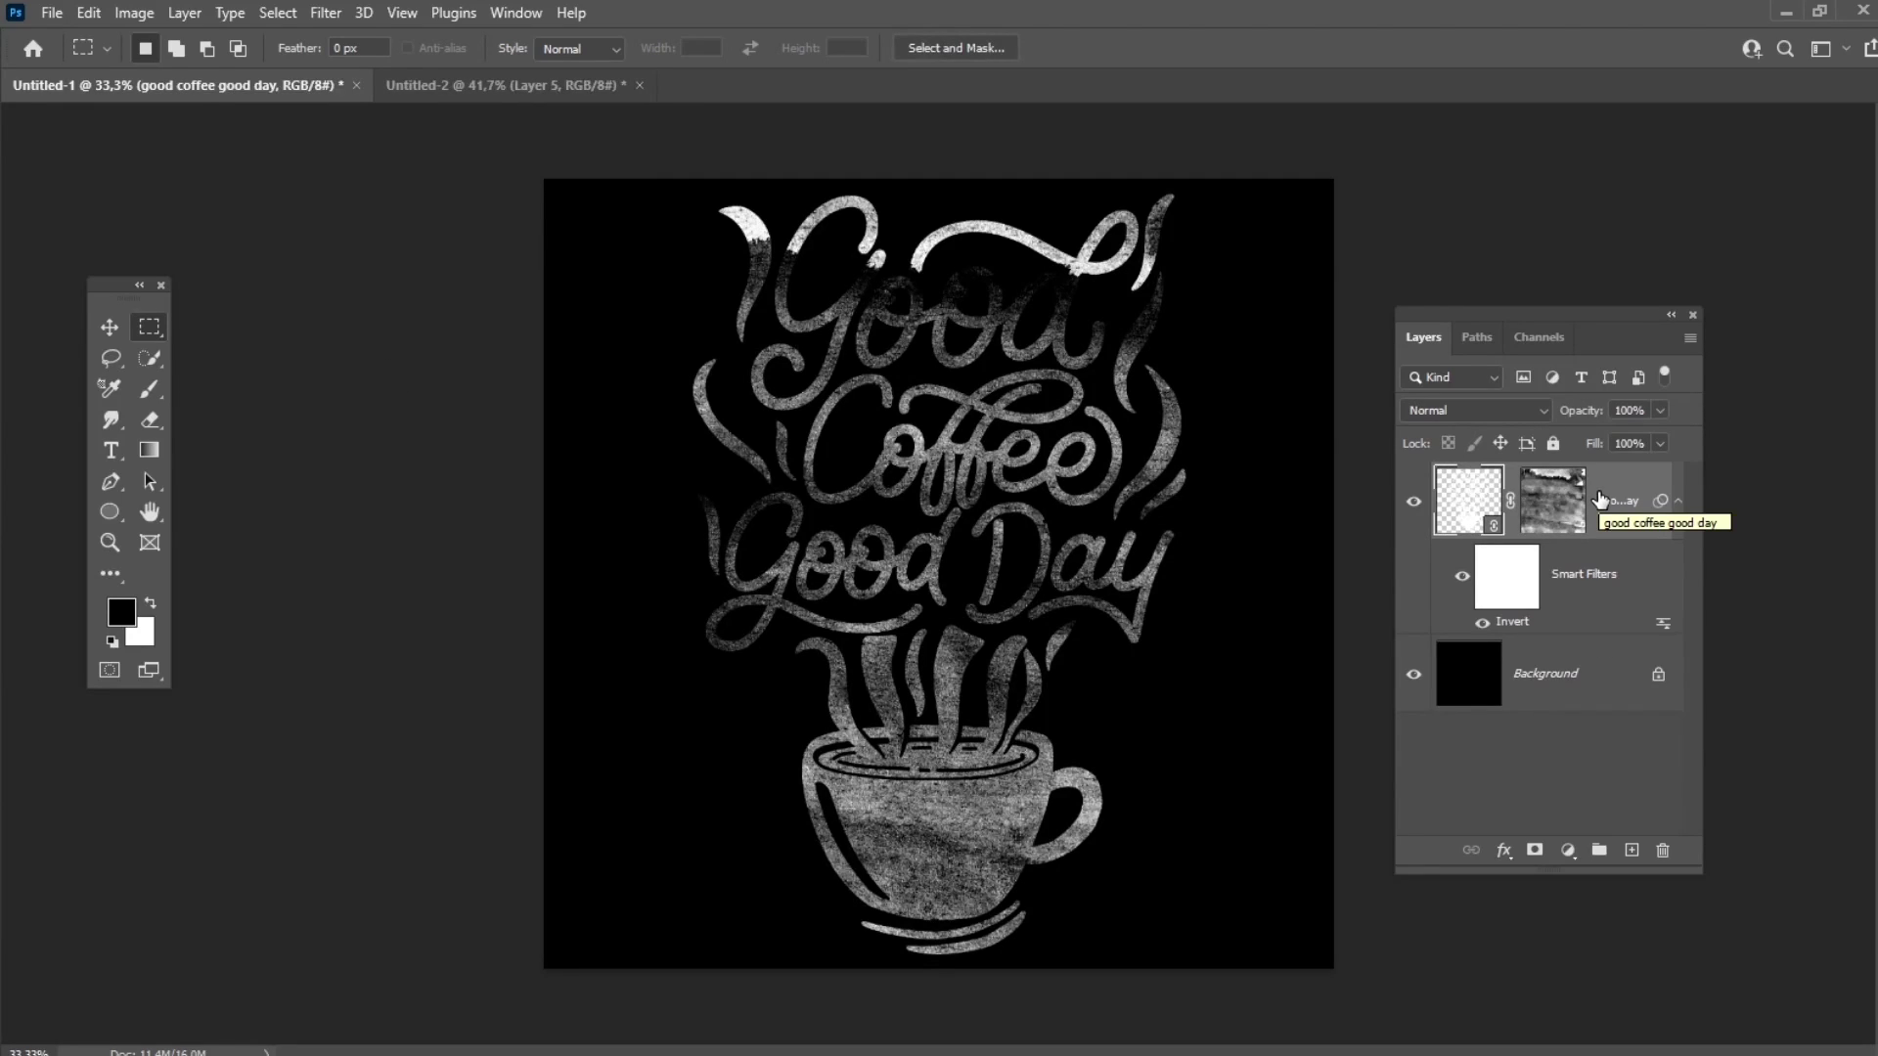
pyautogui.click(1549, 512)
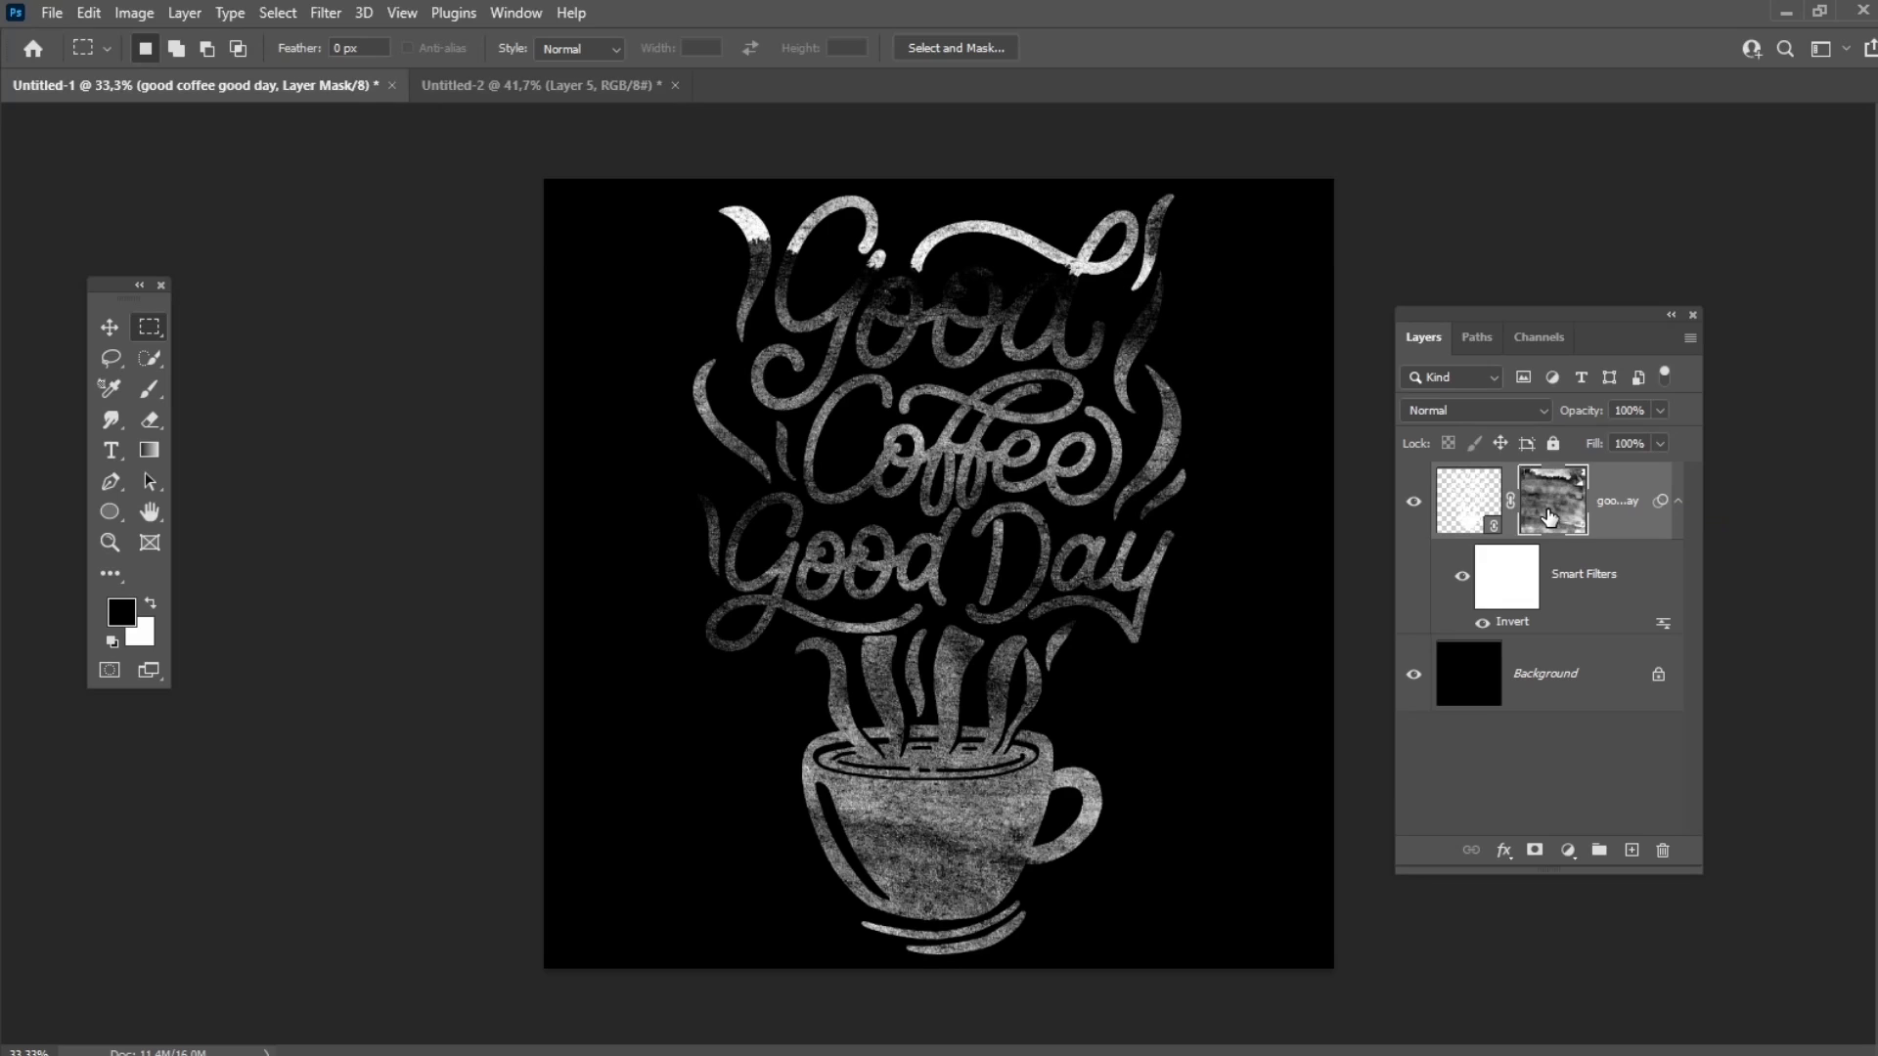
pyautogui.click(134, 13)
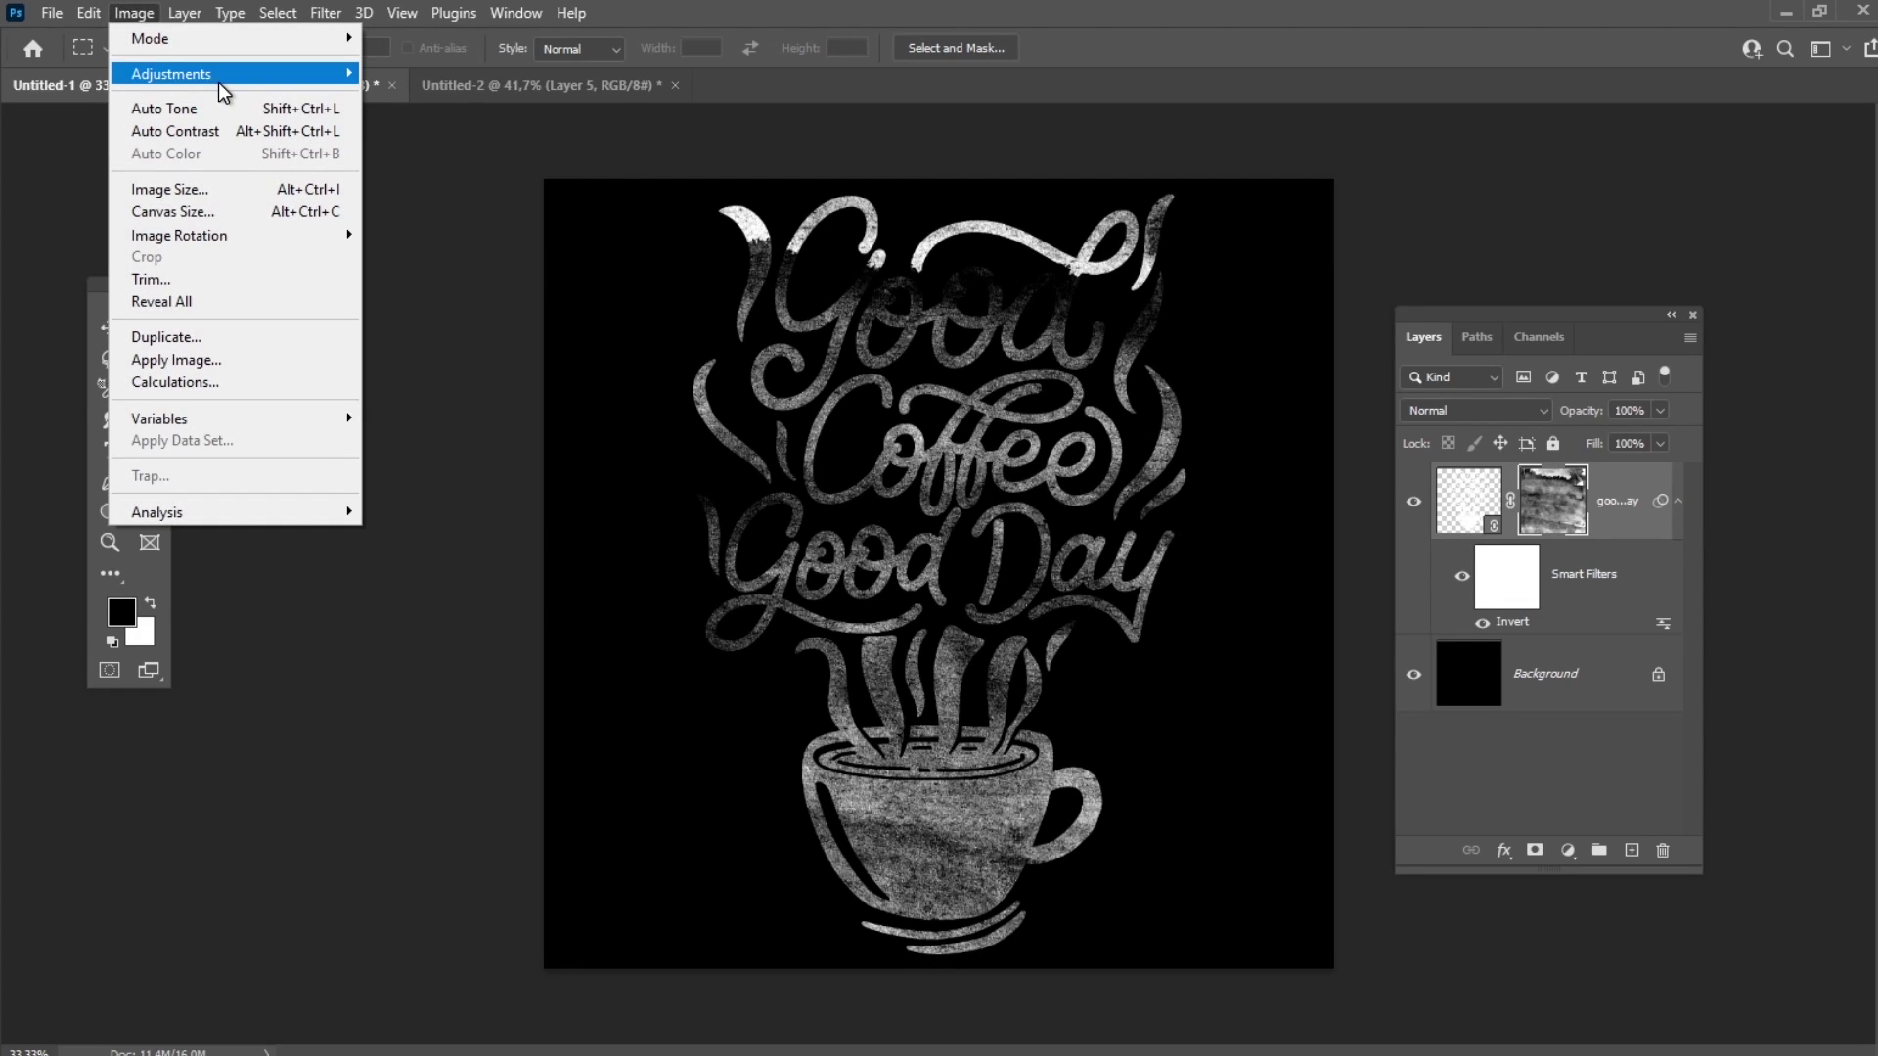
pyautogui.moveTo(250, 84)
pyautogui.click(386, 78)
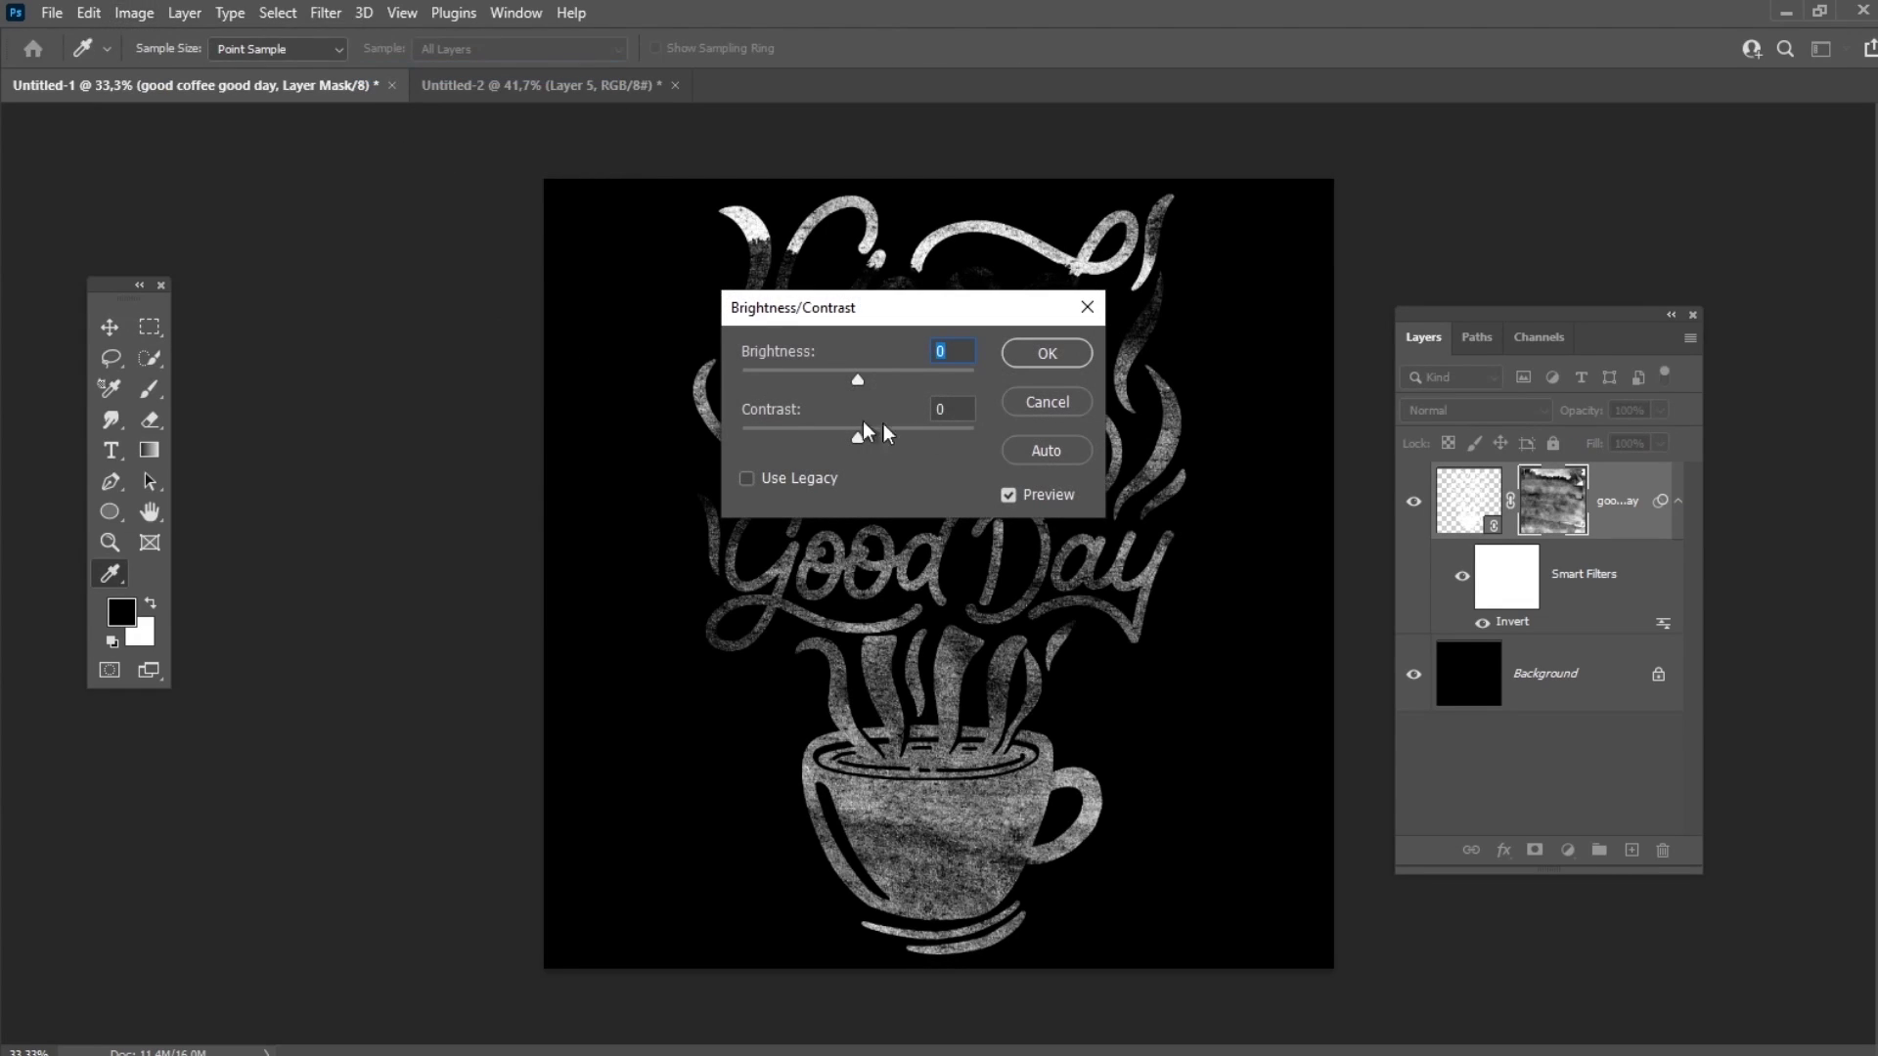
pyautogui.write('105')
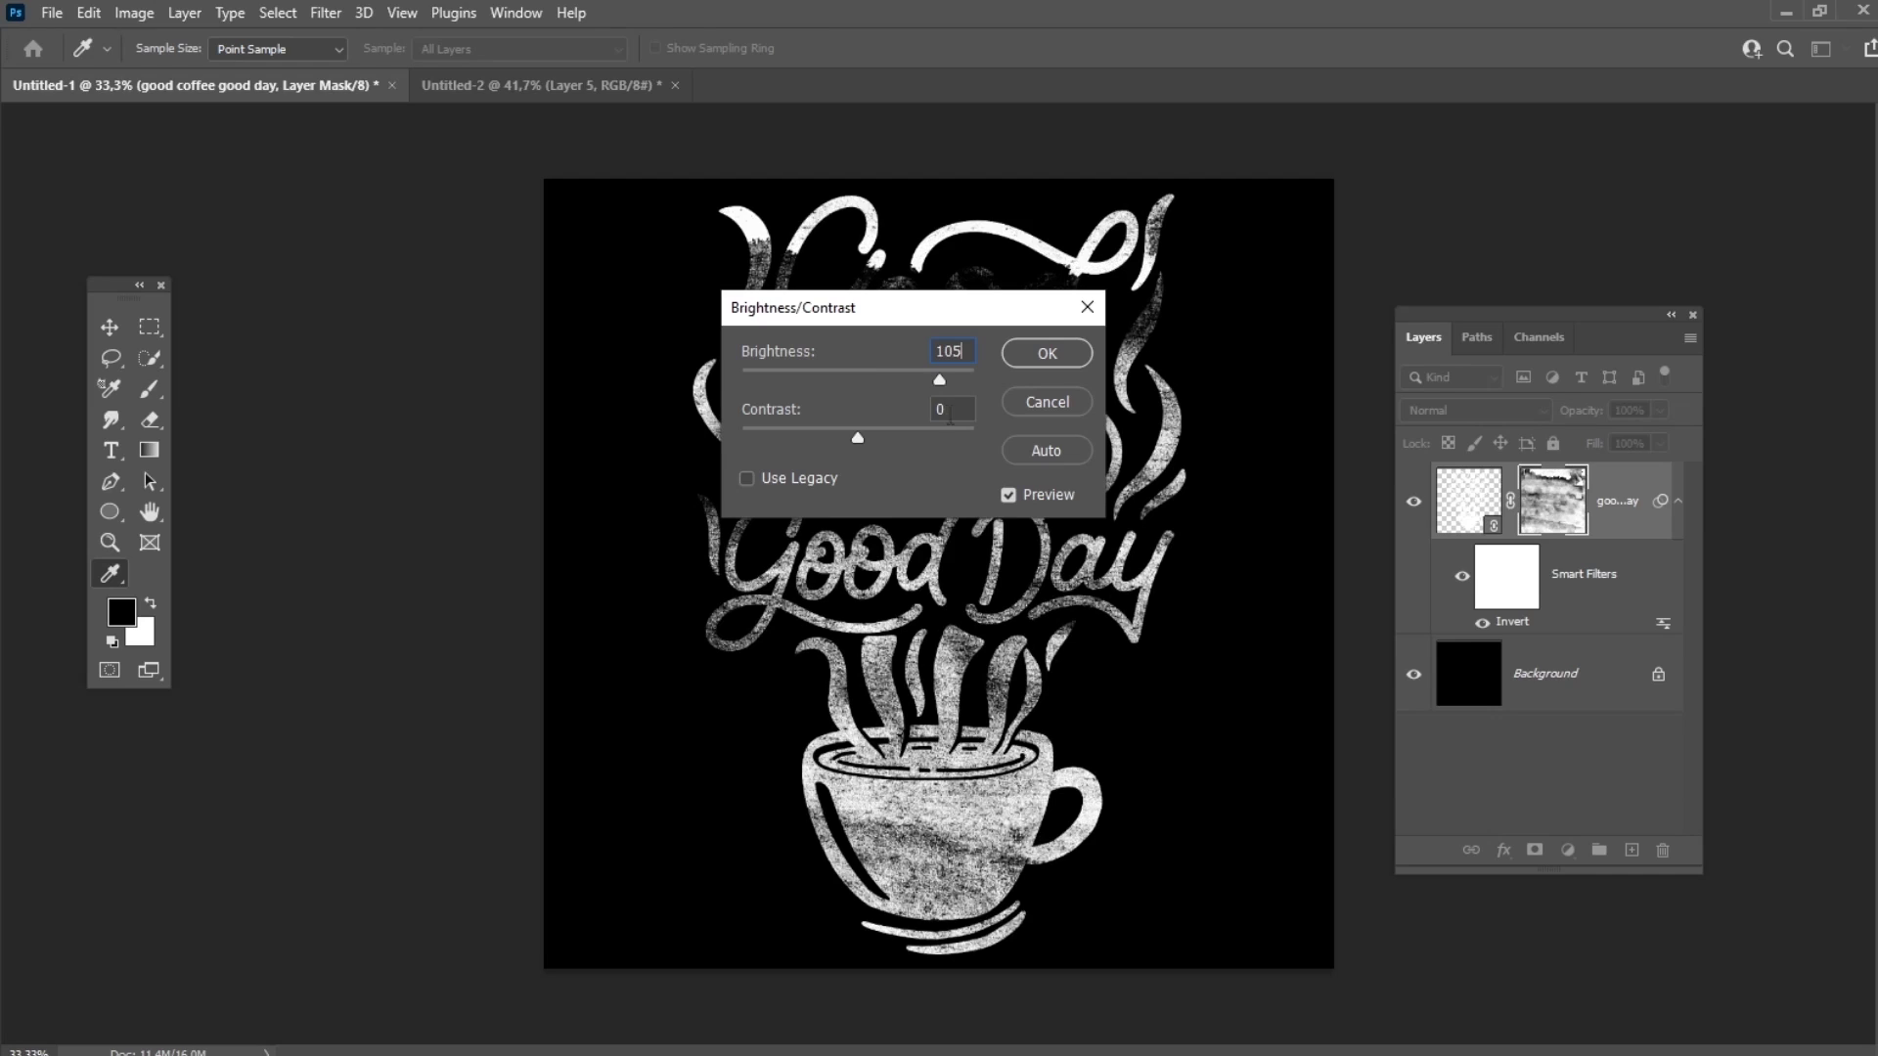
pyautogui.write('-15')
pyautogui.click(1040, 354)
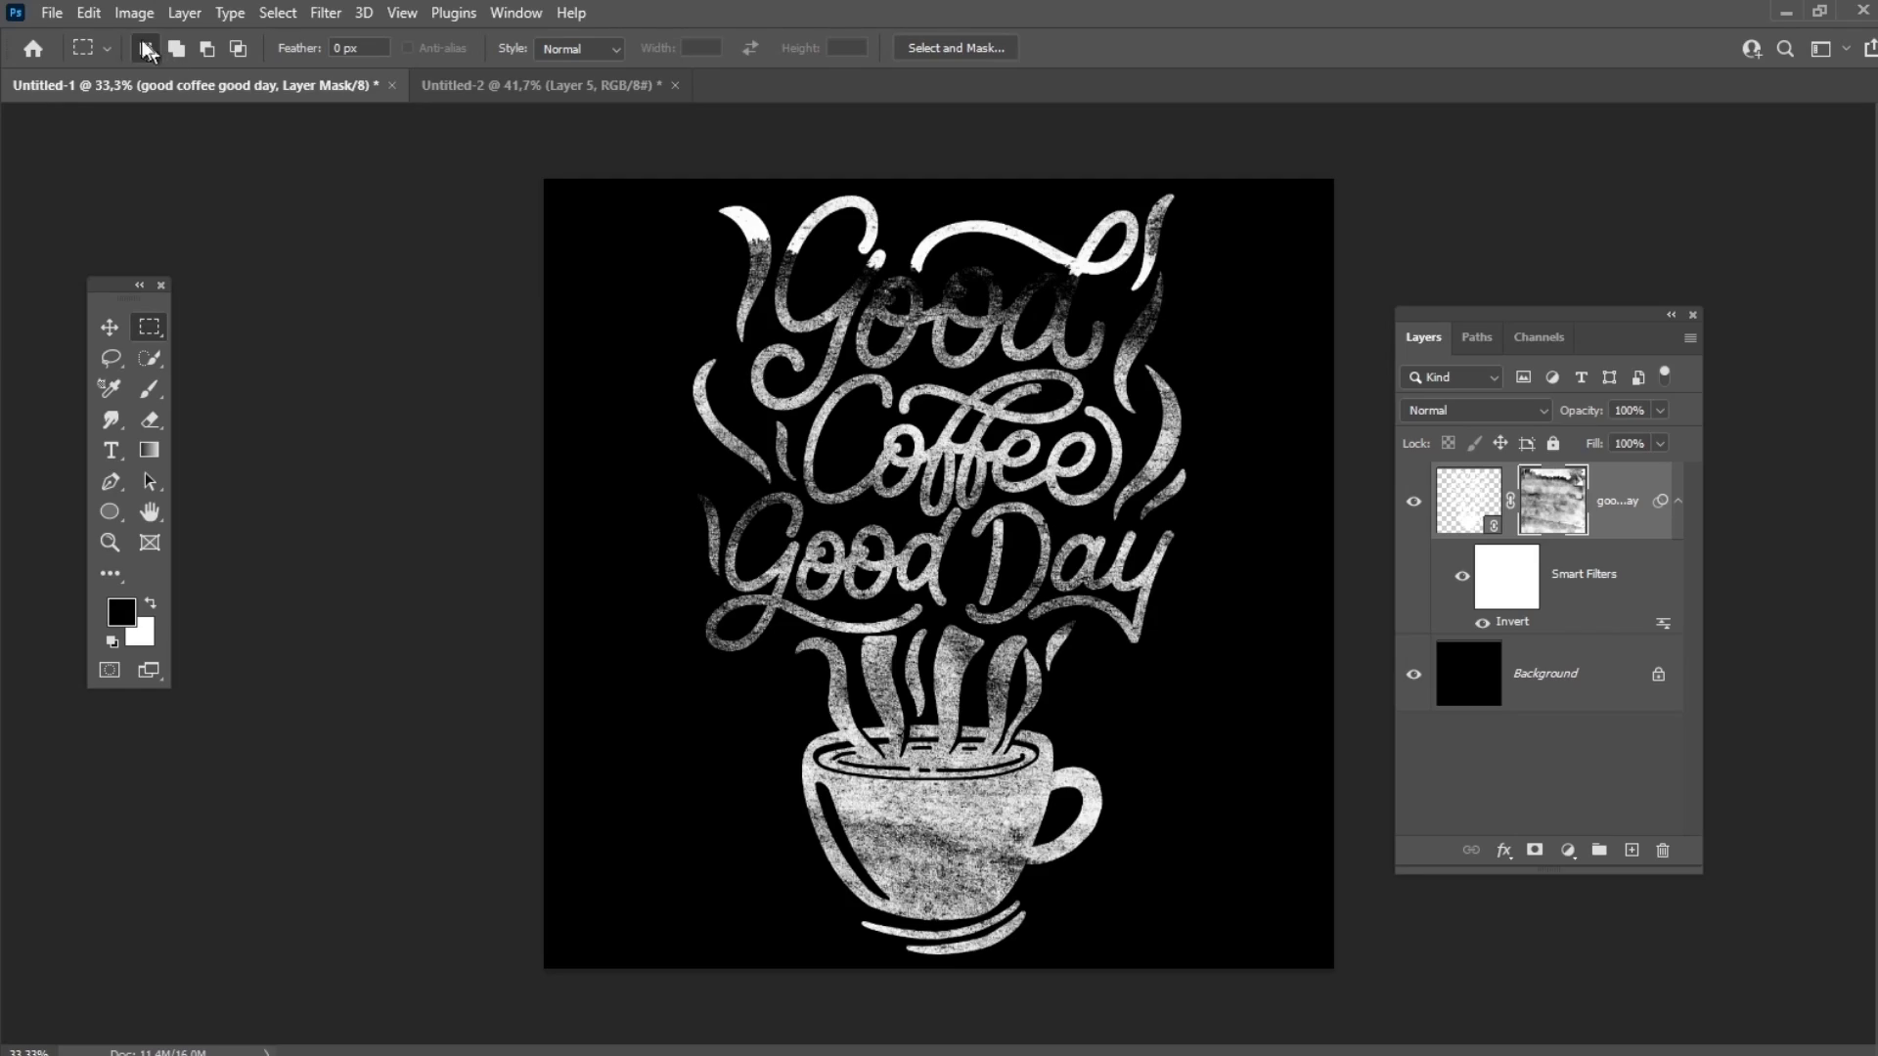
# Place texture 7 embedded, scaled to cover the canvas, and clip it to the lettering
pyautogui.click(50, 13)
pyautogui.click(136, 528)
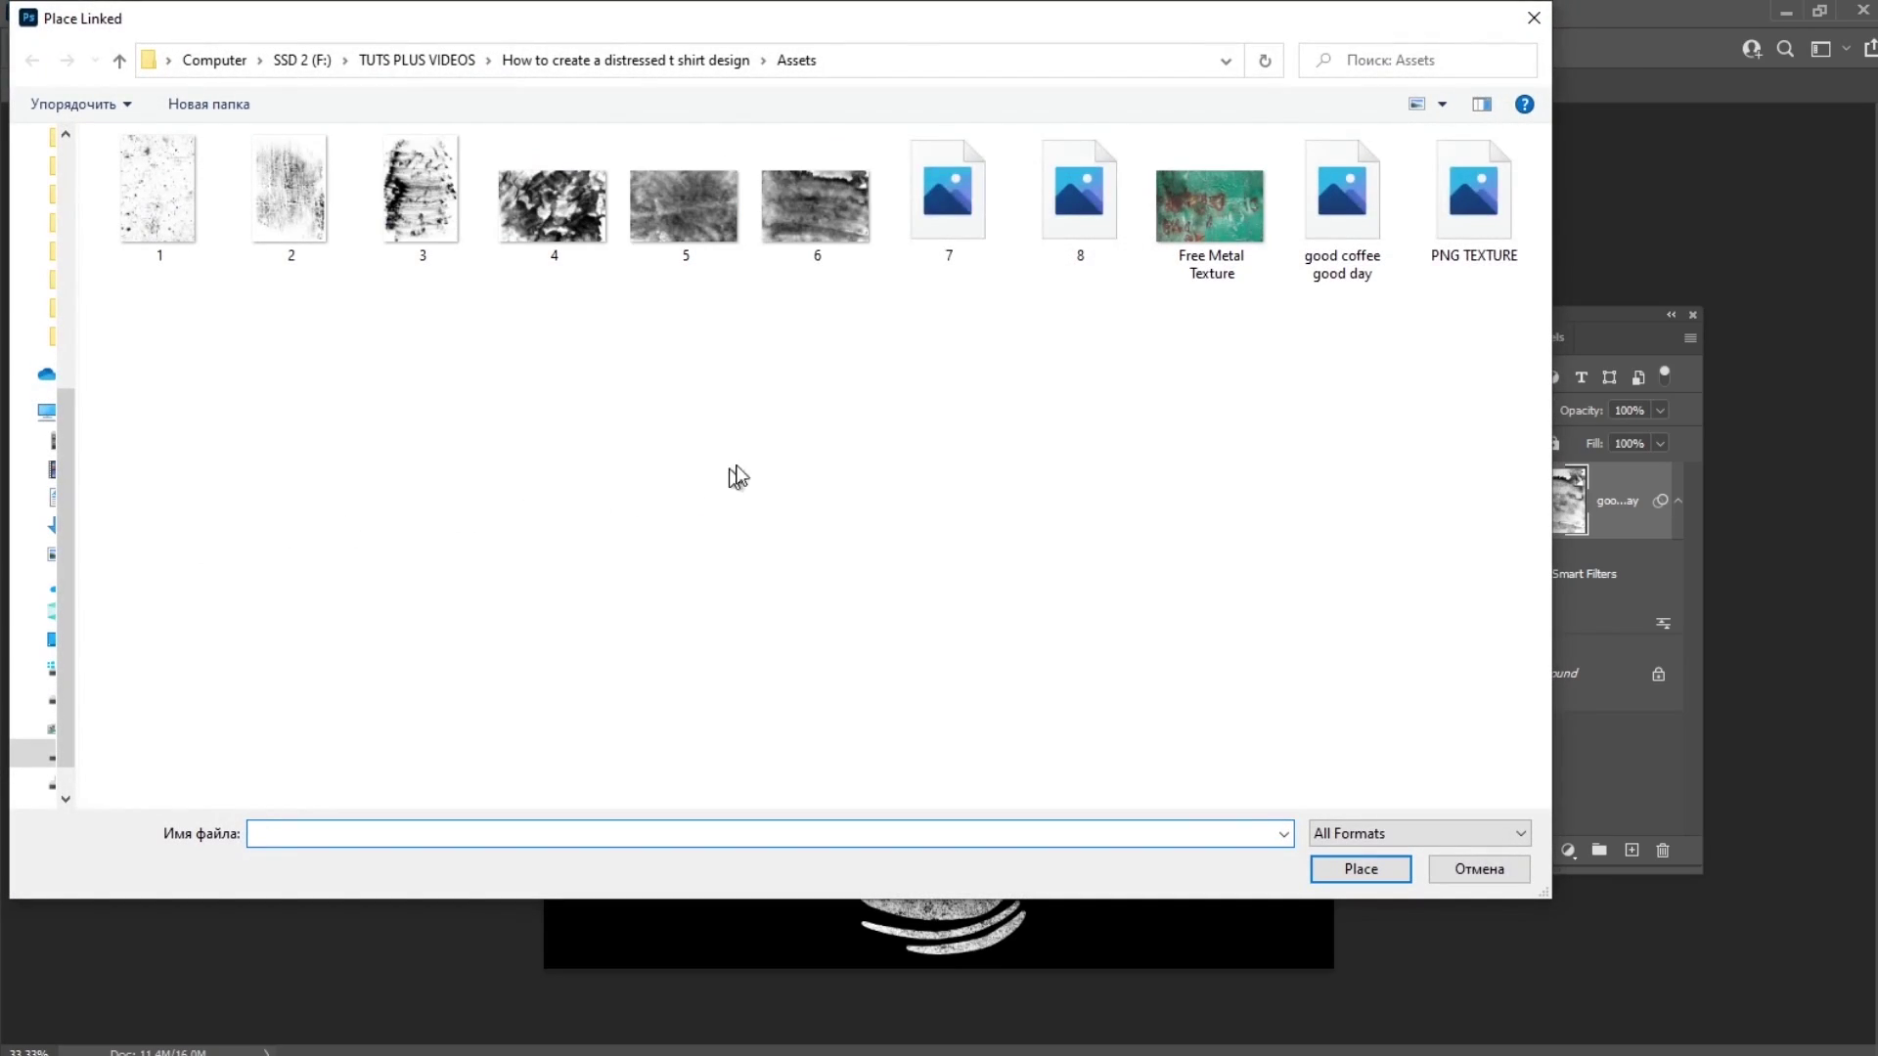
pyautogui.doubleClick(956, 227)
pyautogui.moveTo(1281, 509)
pyautogui.mouseDown()
pyautogui.moveTo(1373, 510)
pyautogui.moveTo(1281, 533)
pyautogui.mouseUp()
pyautogui.click(1134, 48)
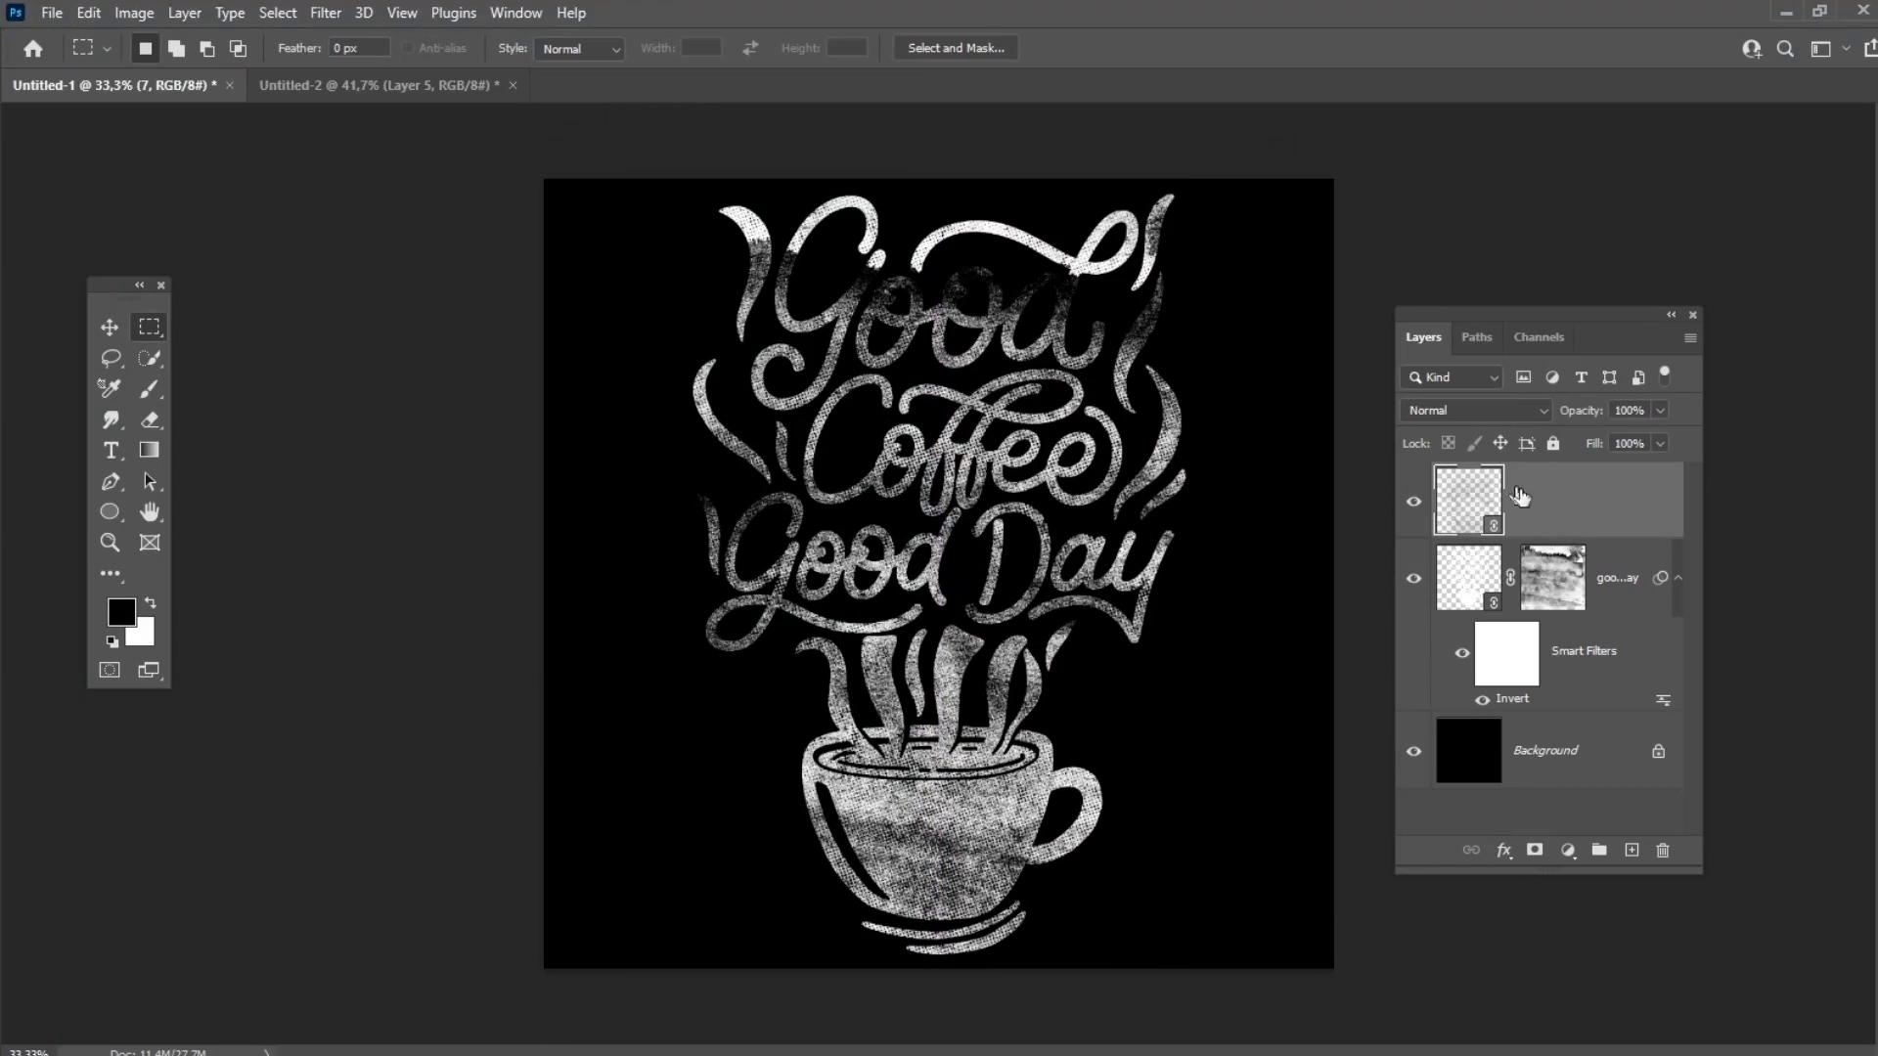
pyautogui.rightClick(1519, 497)
pyautogui.click(1362, 606)
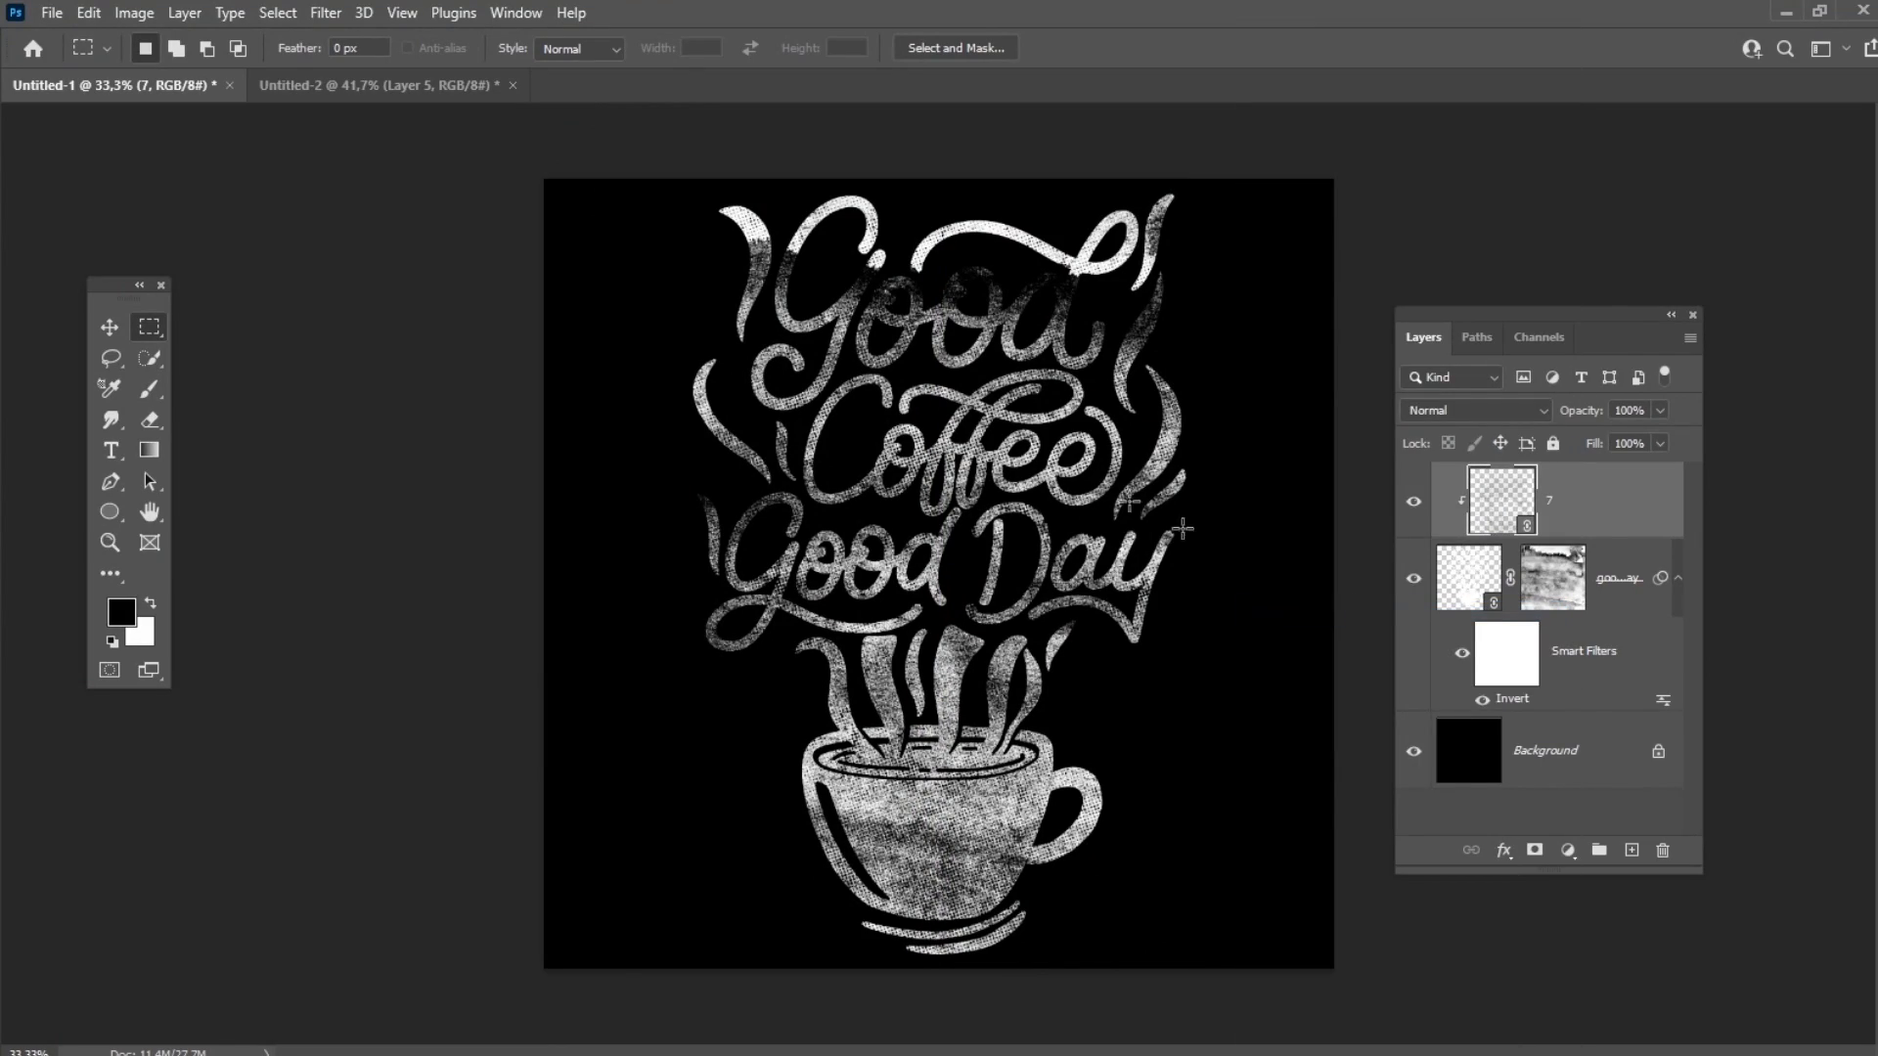
# Place linked texture 8 over the canvas in Hard Light at 50% opacity, clipped to the lettering
pyautogui.click(52, 13)
pyautogui.click(196, 527)
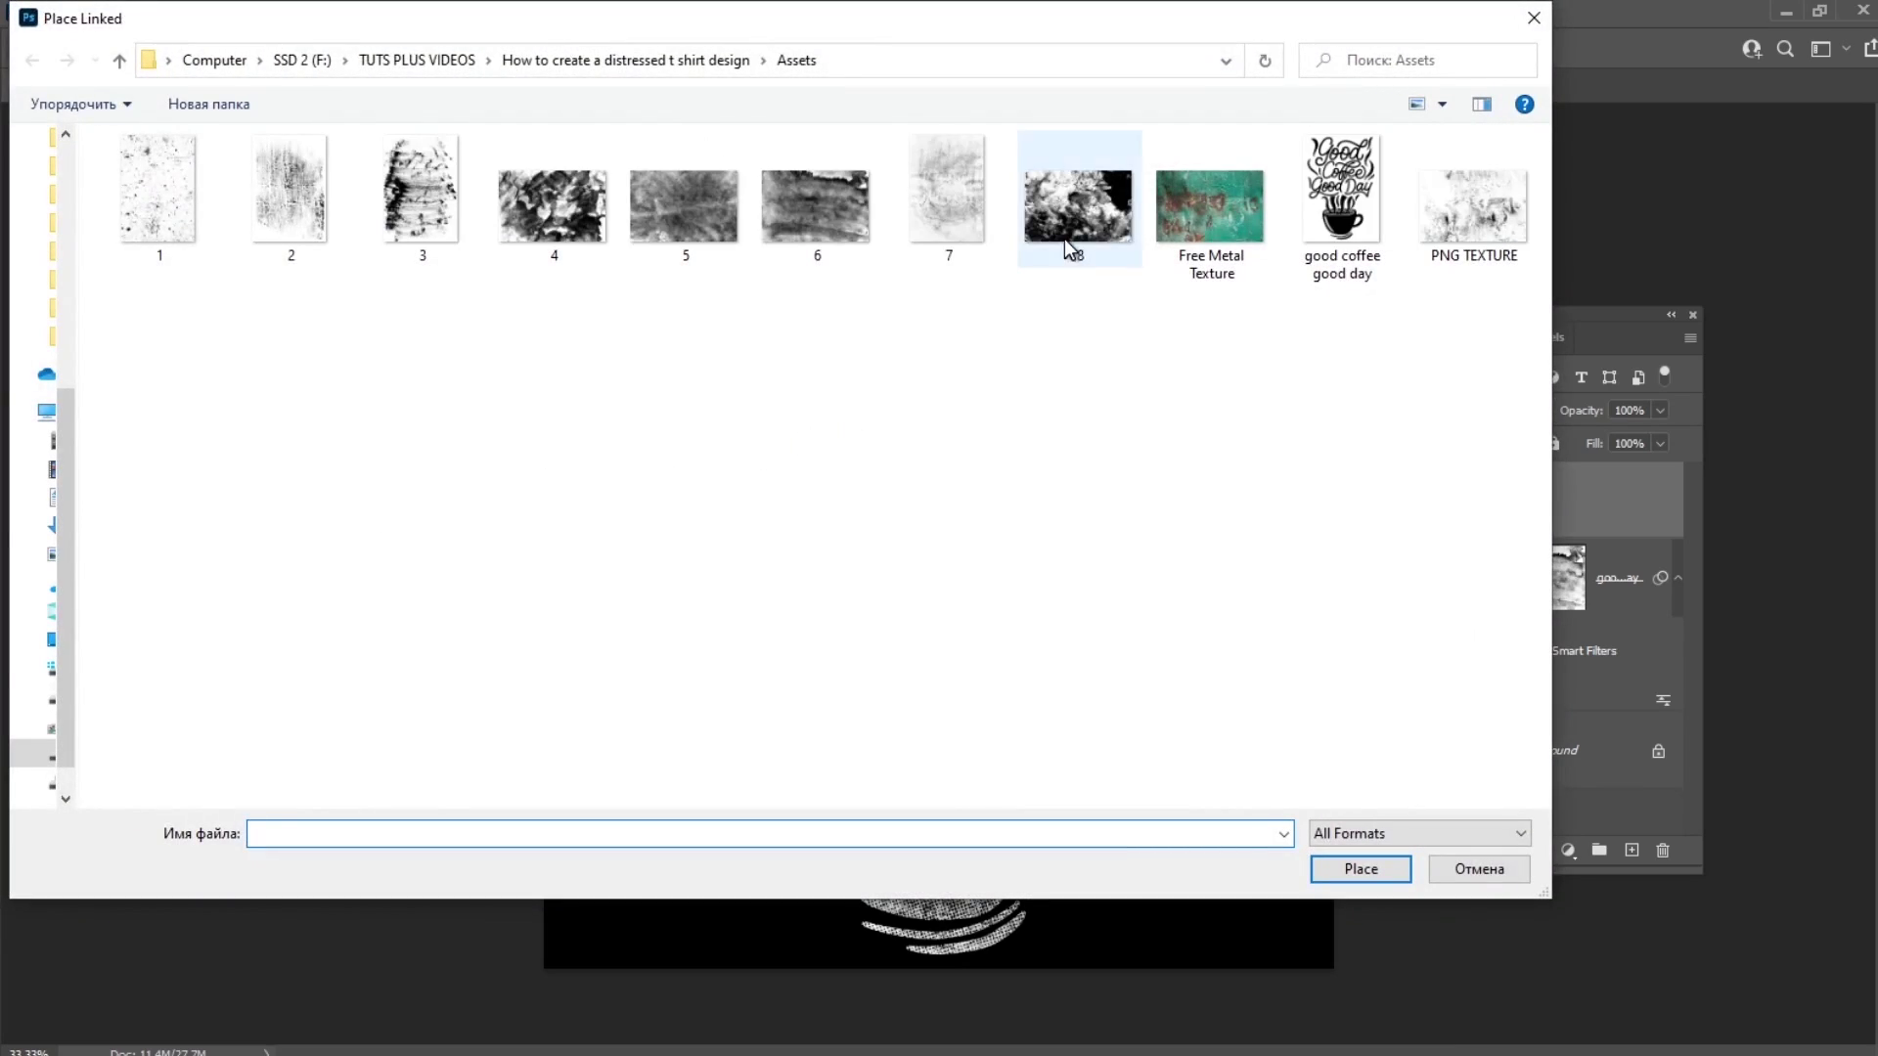
pyautogui.doubleClick(1072, 211)
pyautogui.moveTo(1016, 538); pyautogui.dragTo(1065, 548)
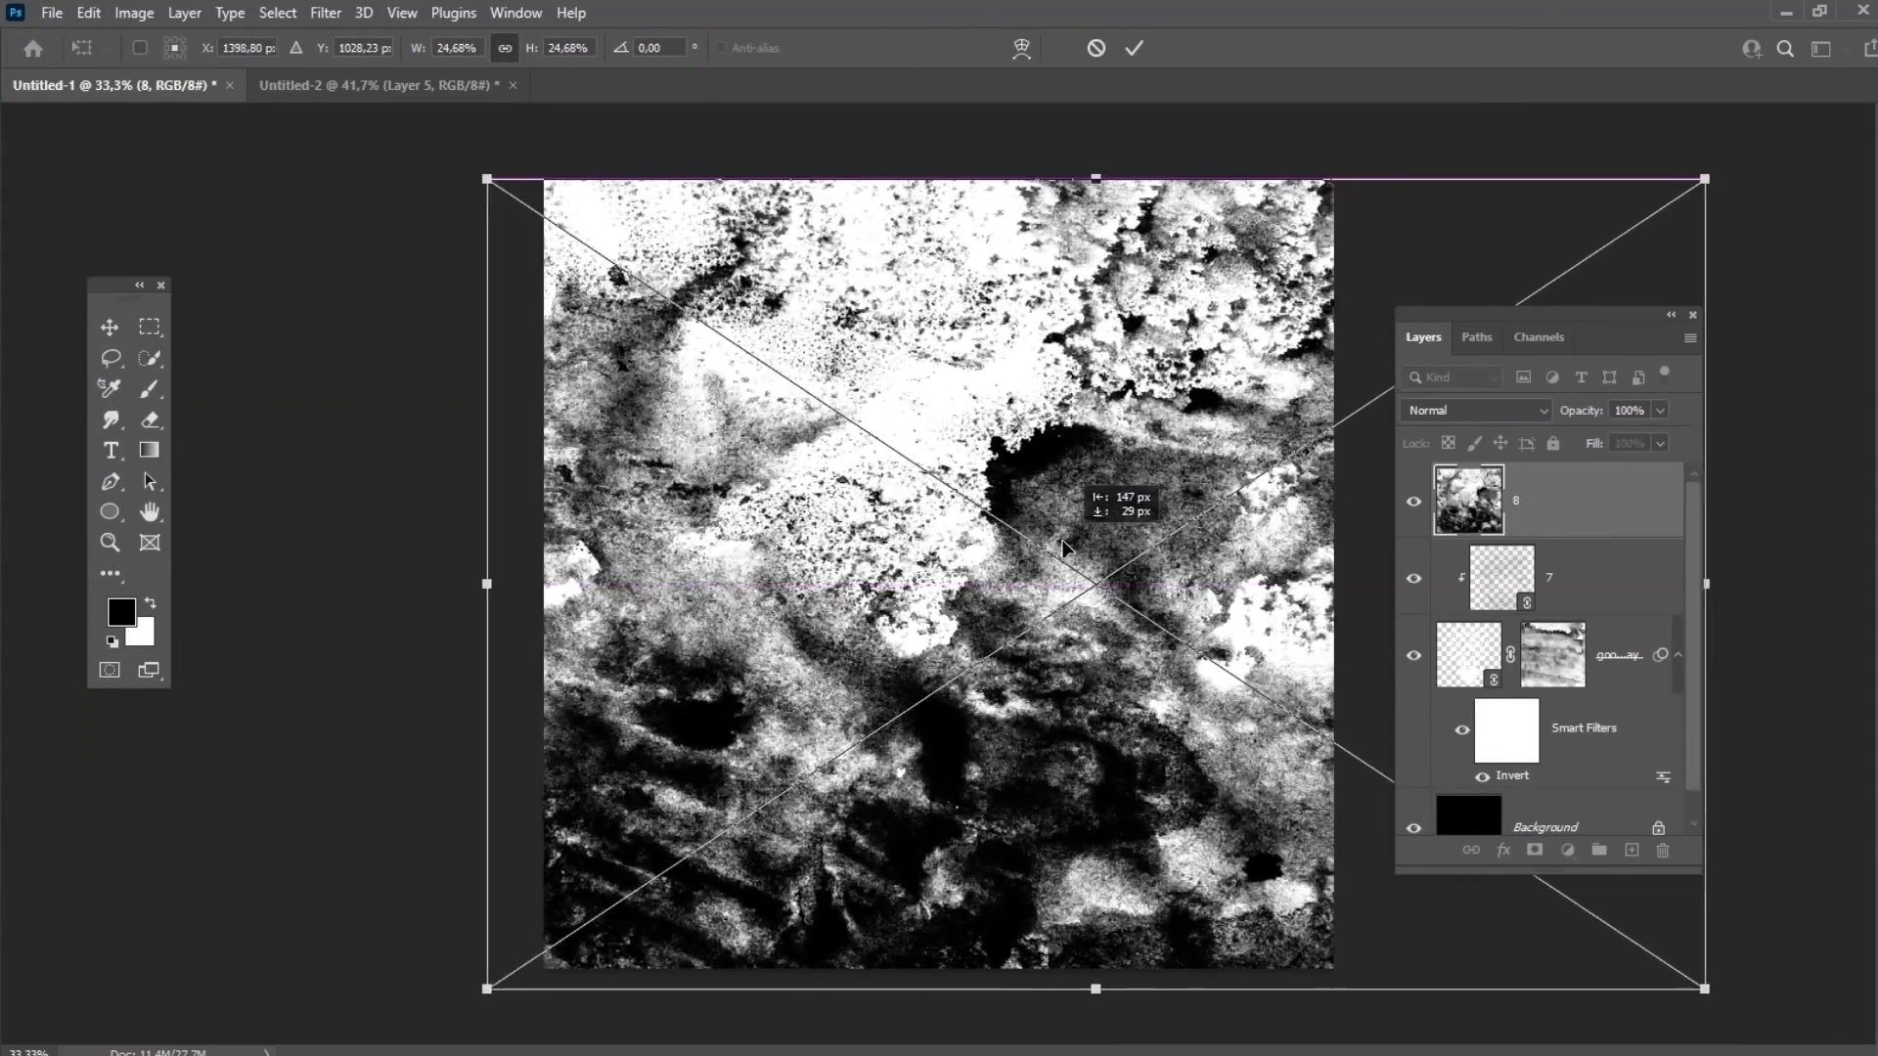
pyautogui.press('Return')
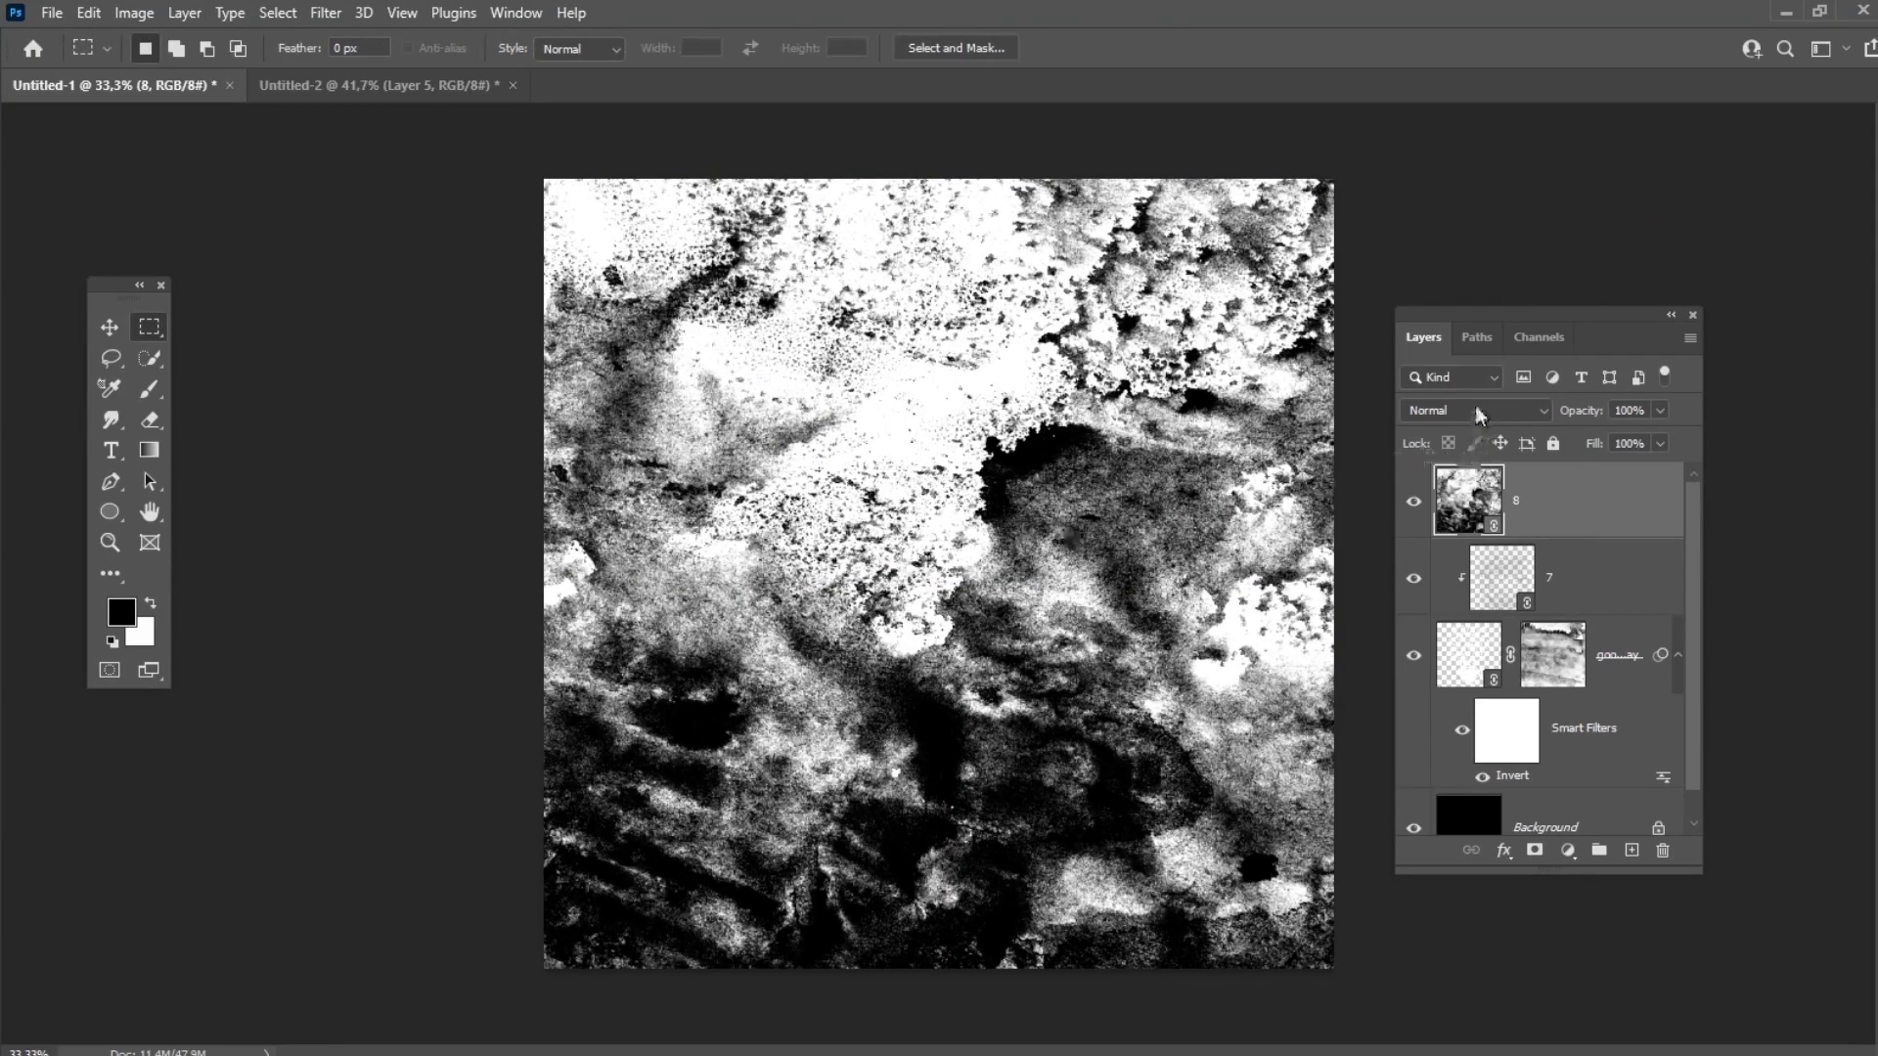
pyautogui.click(1479, 415)
pyautogui.click(1446, 724)
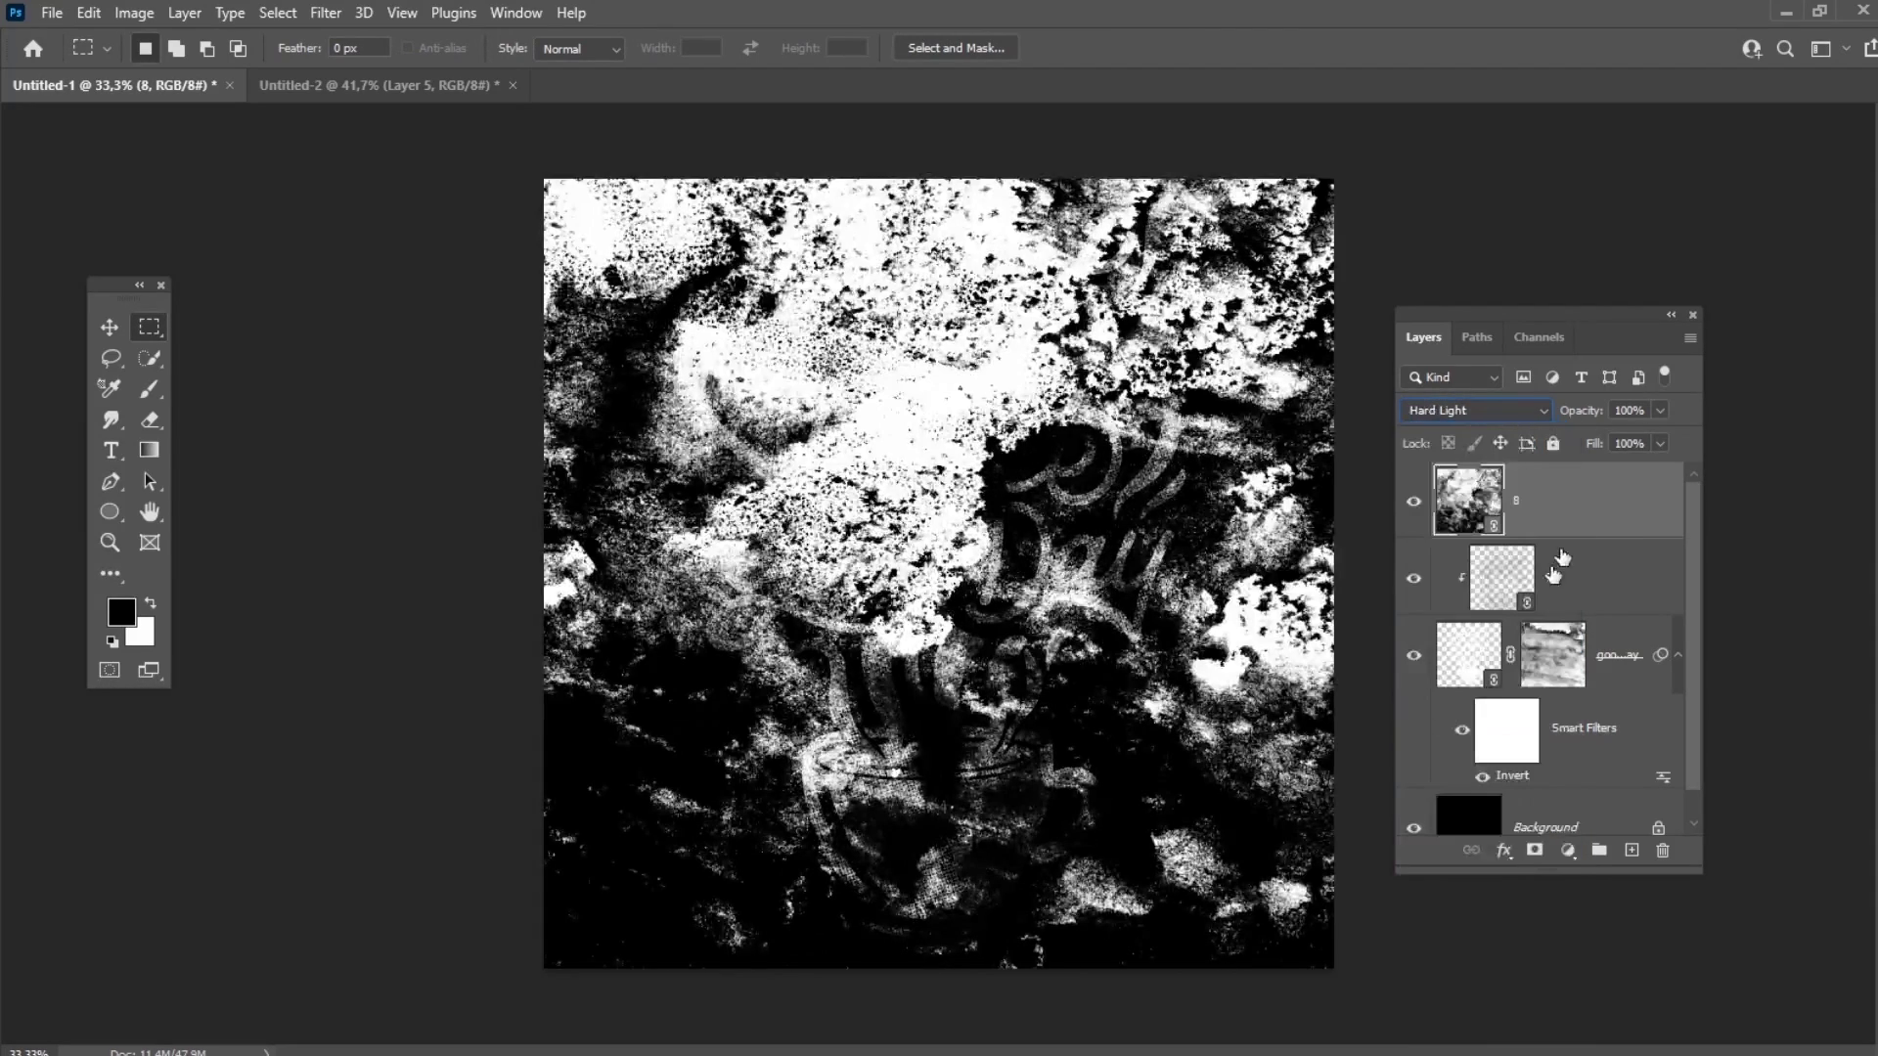
pyautogui.write('50')
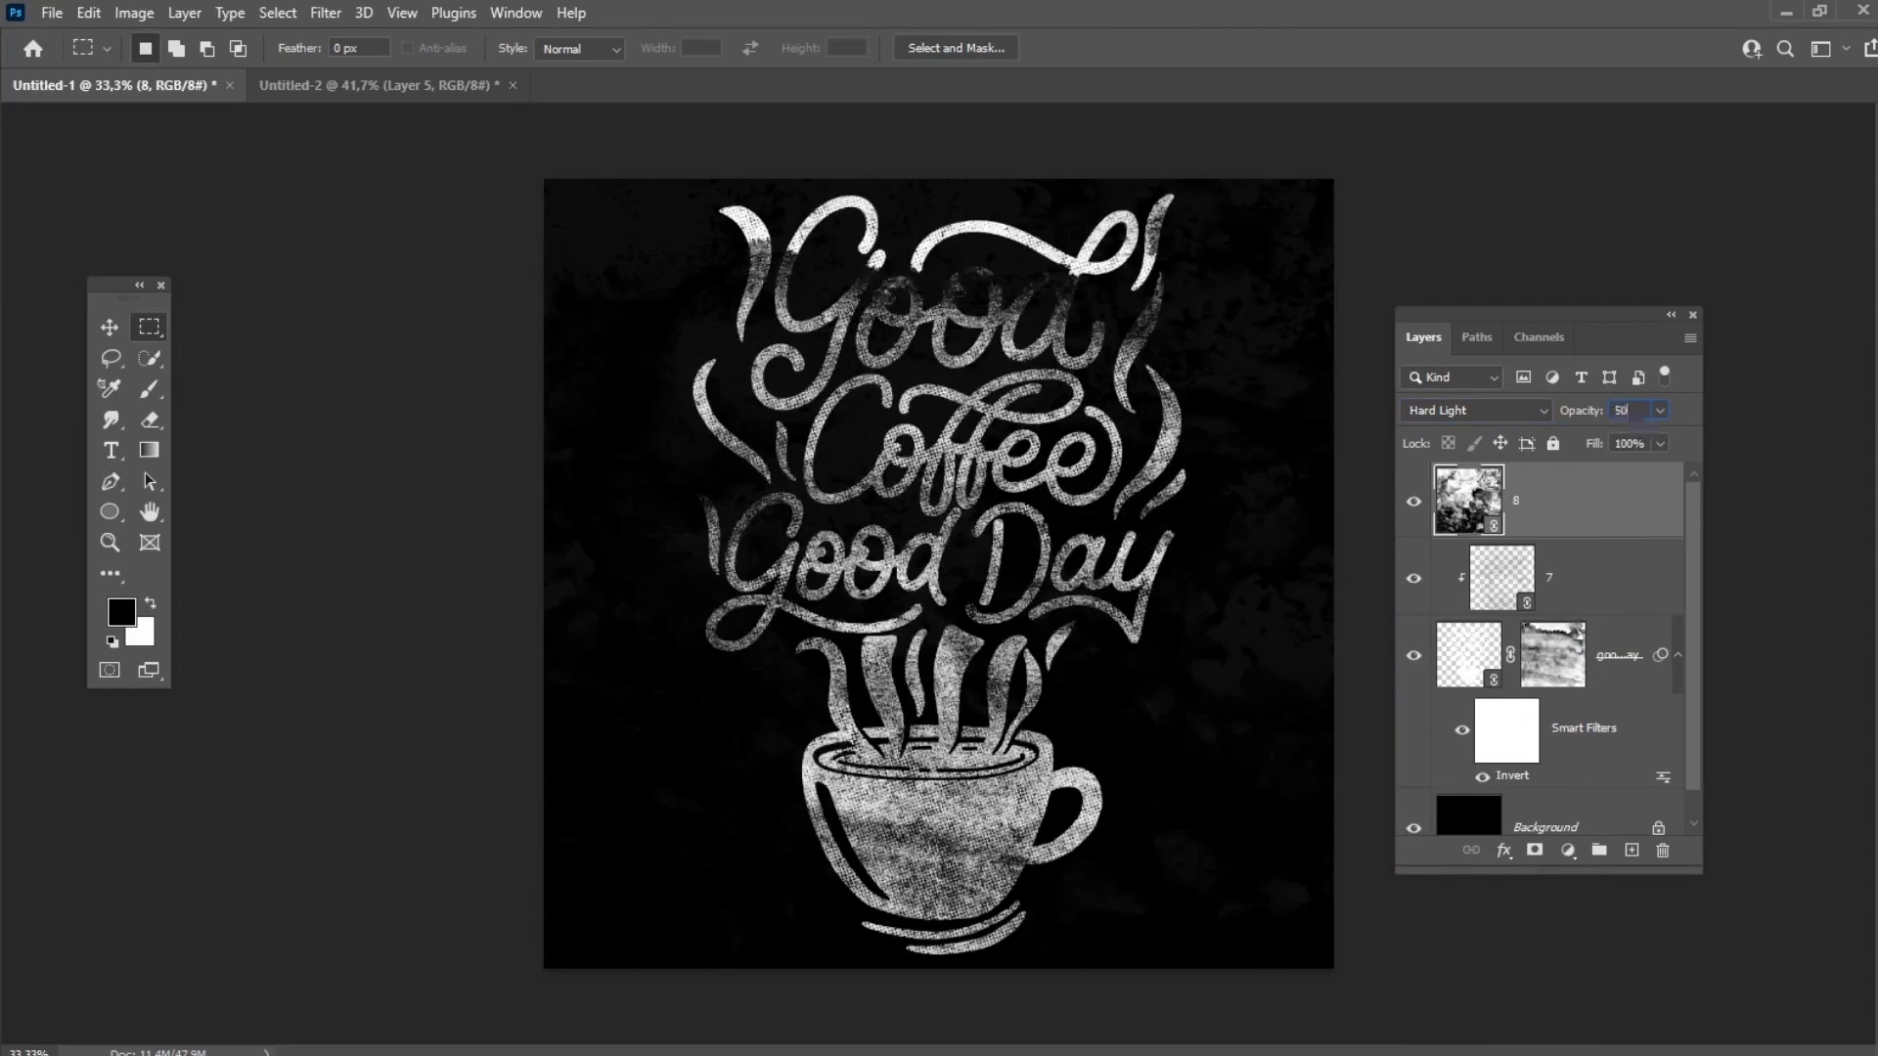
pyautogui.rightClick(1601, 496)
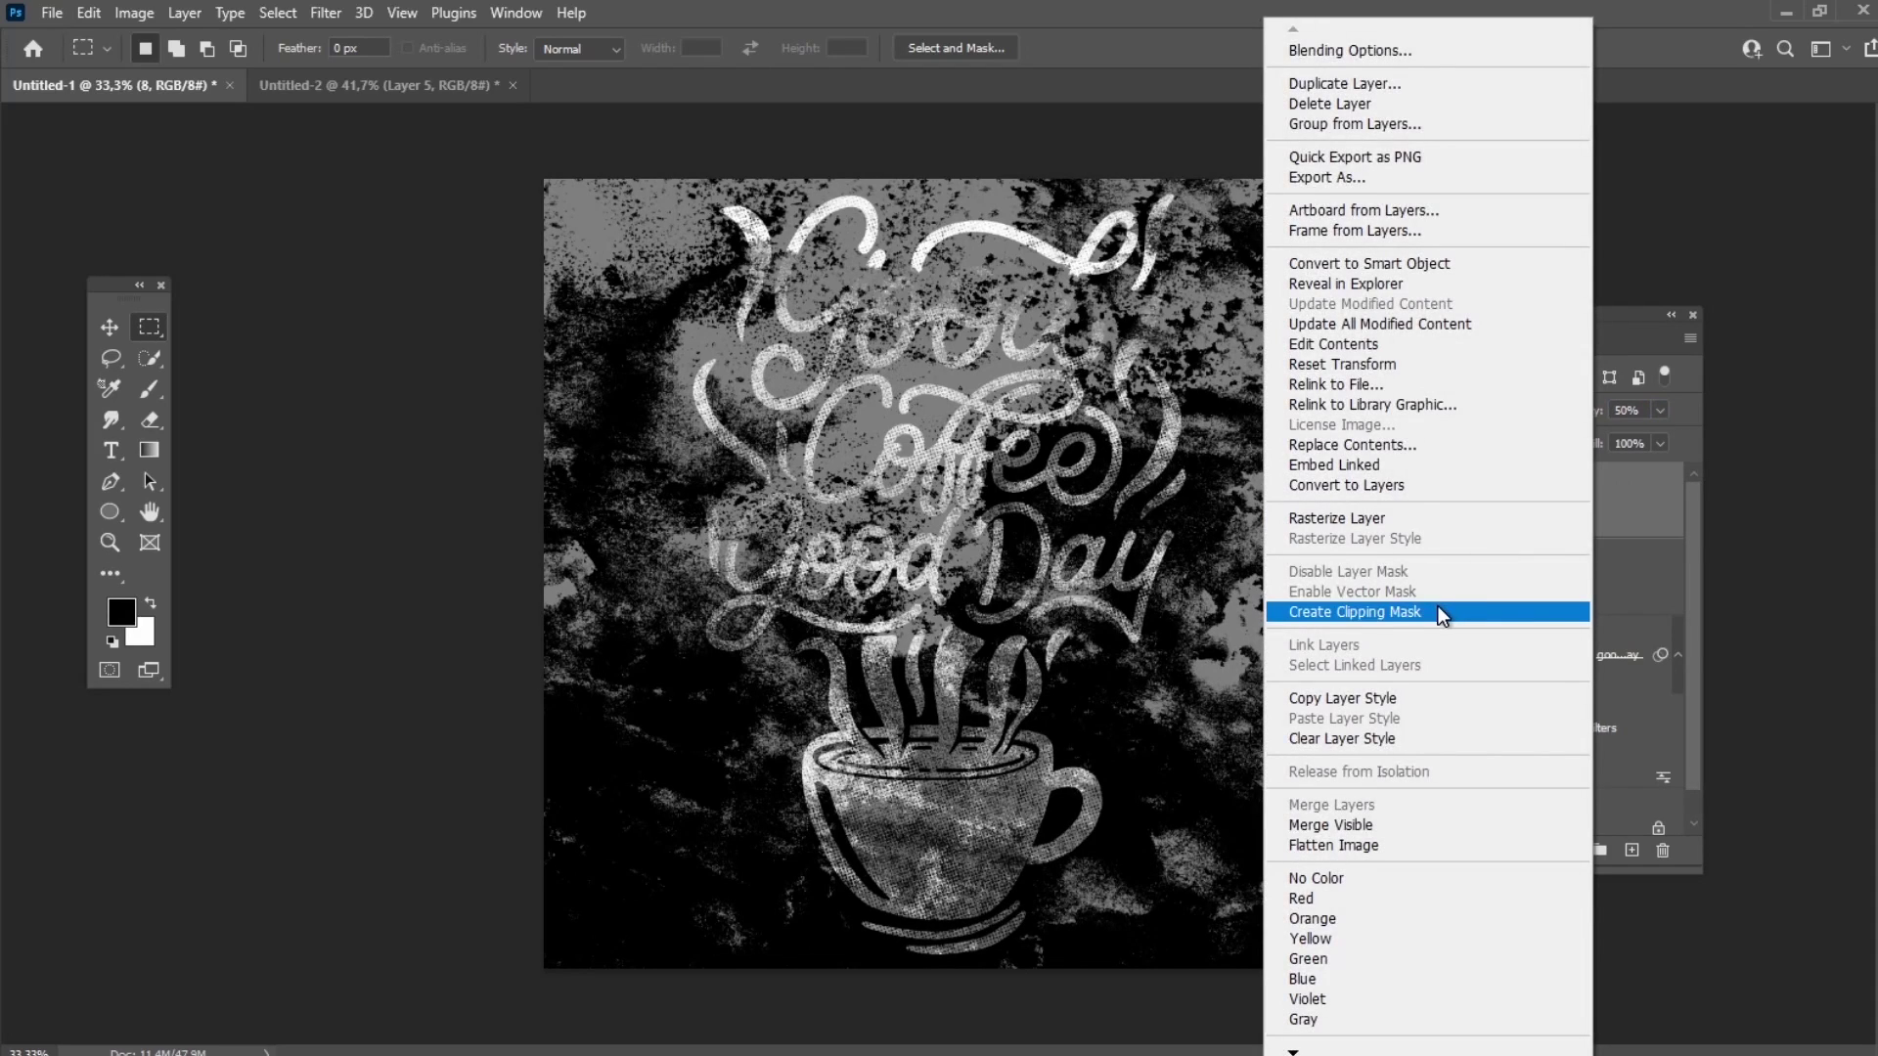
pyautogui.click(1440, 613)
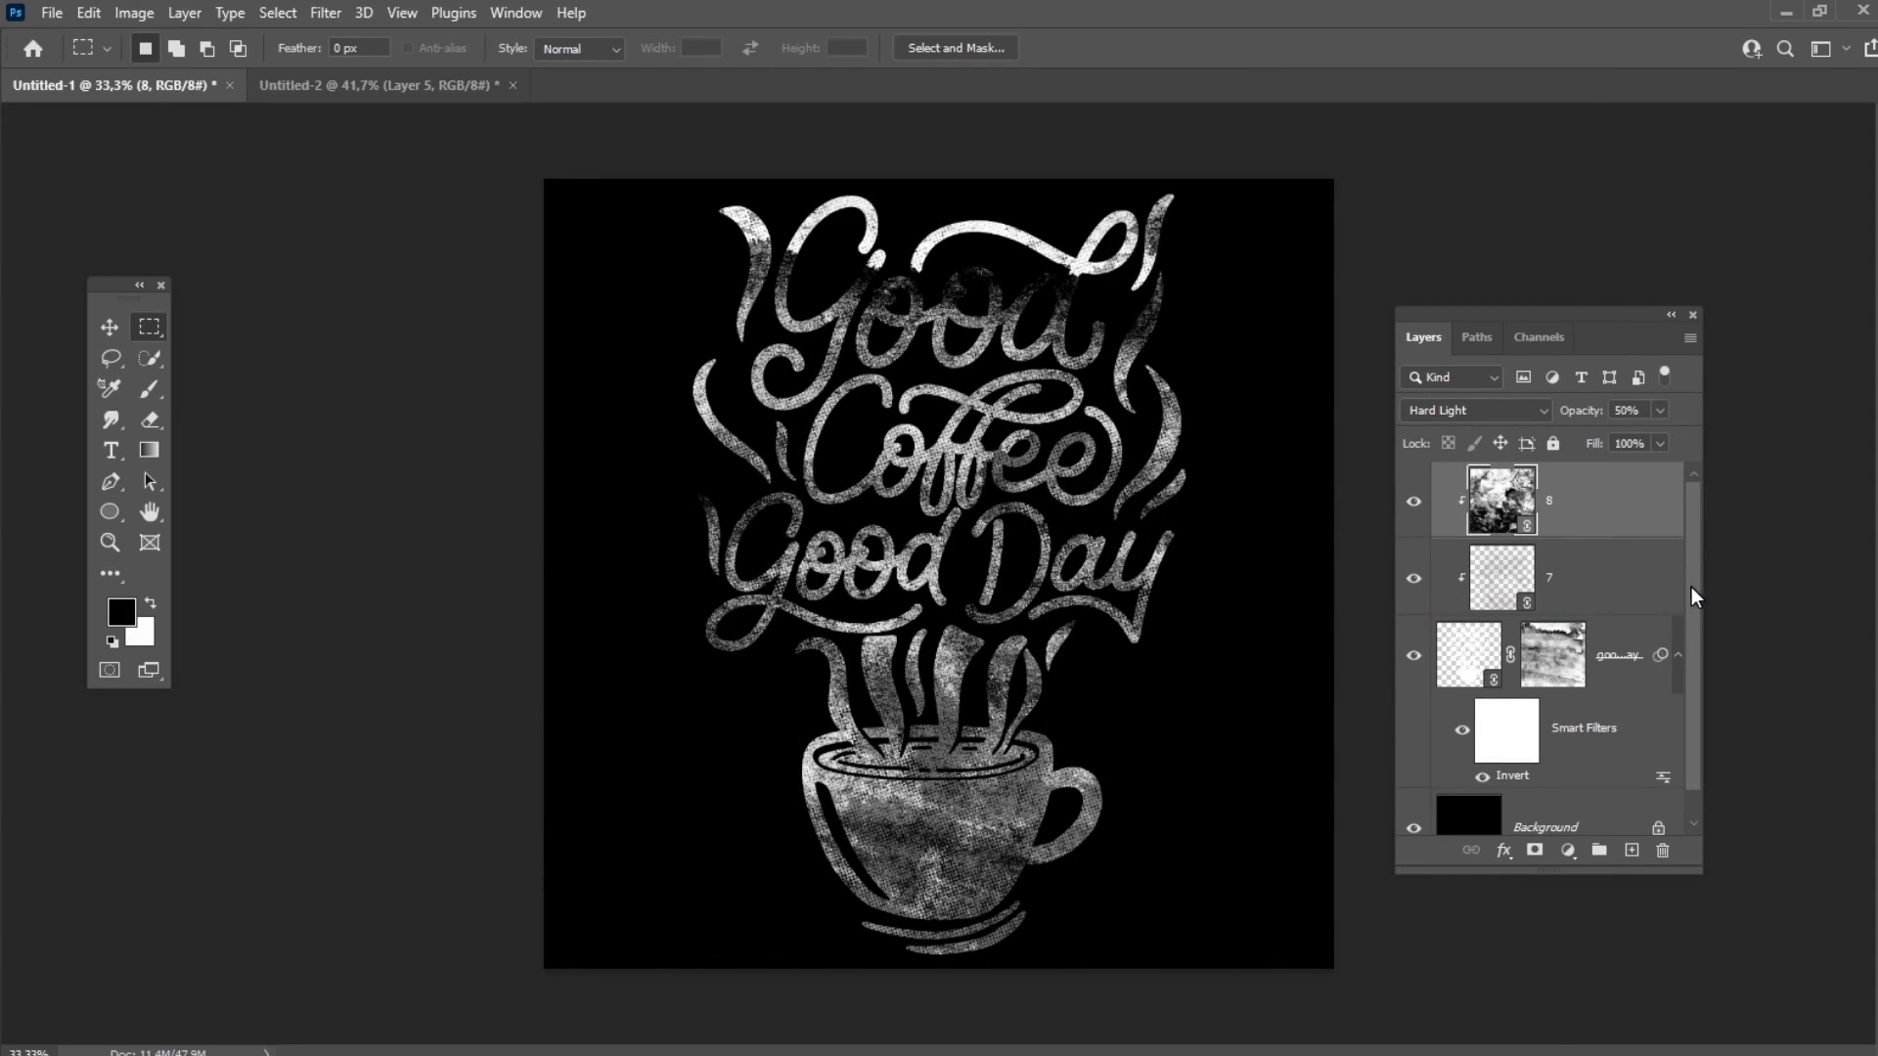
pyautogui.moveTo(1695, 597); pyautogui.dragTo(1699, 704)
# Hide the black Background layer and save the design as a PNG named 'T SHI'
pyautogui.click(1413, 802)
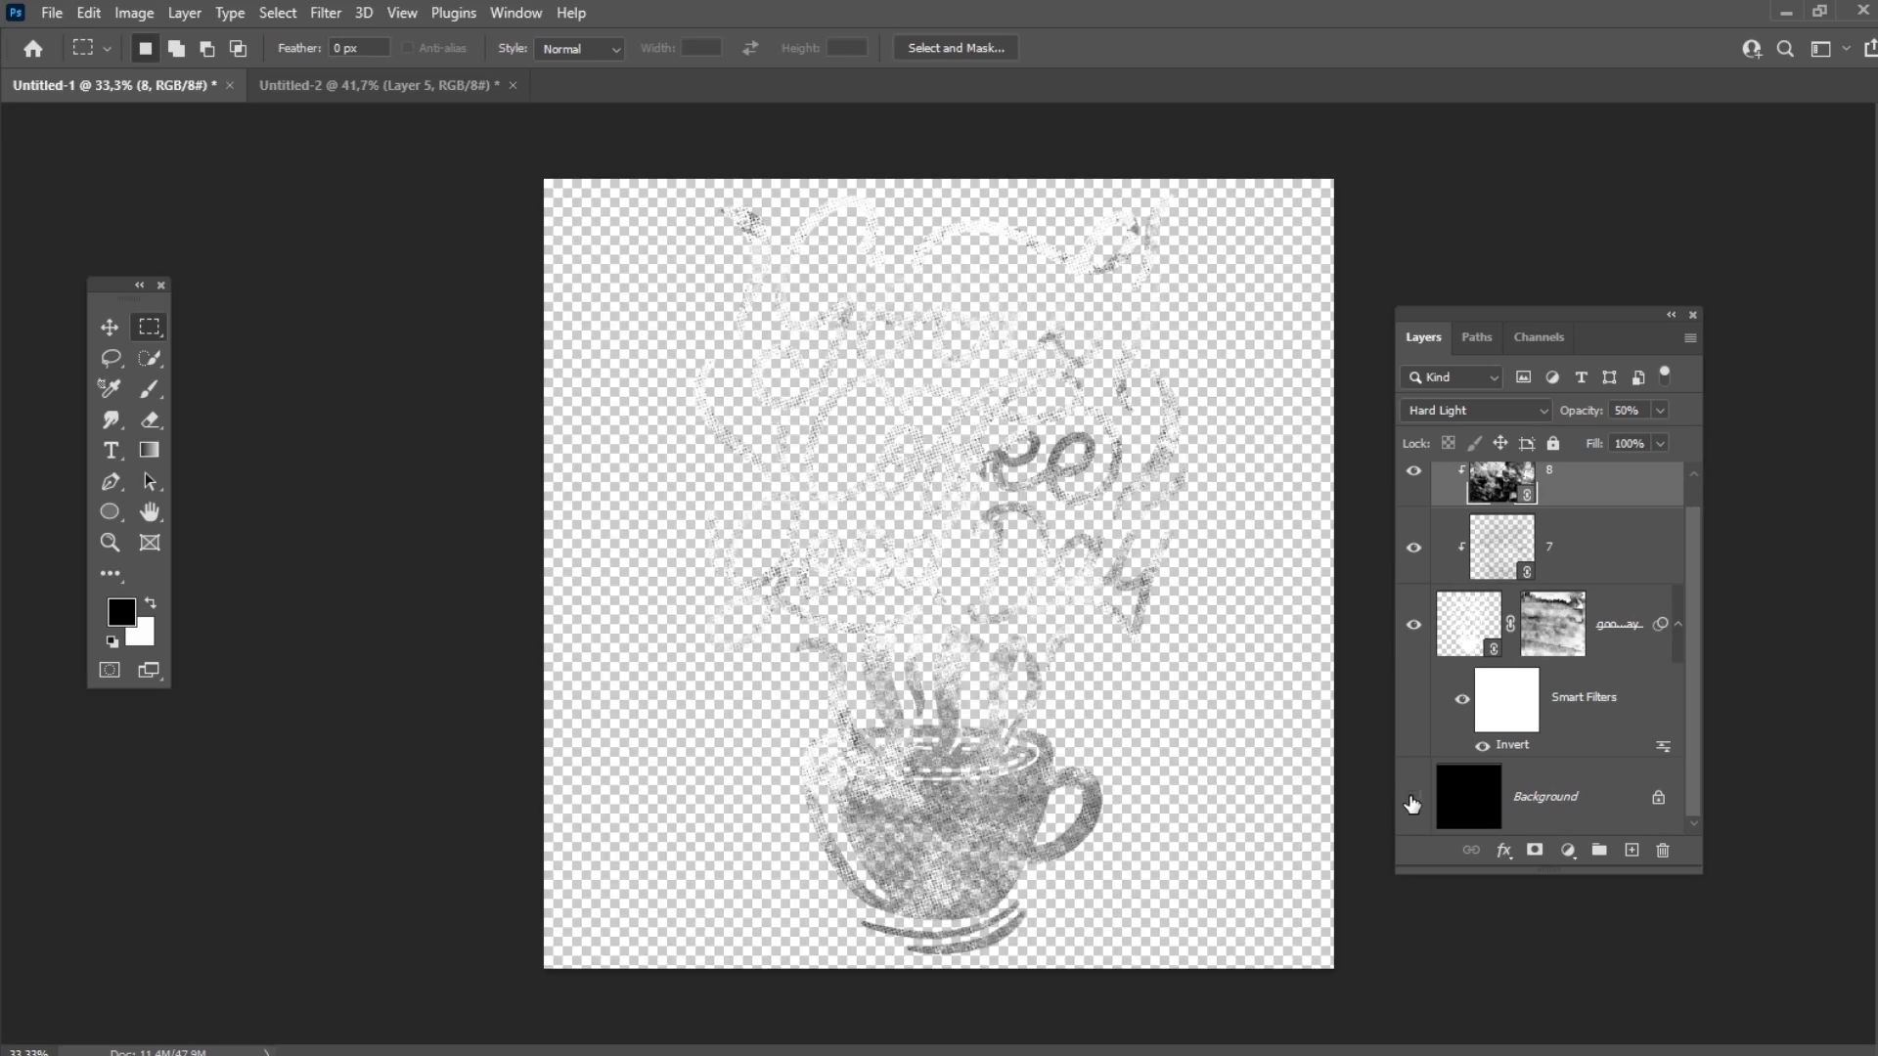
pyautogui.click(51, 13)
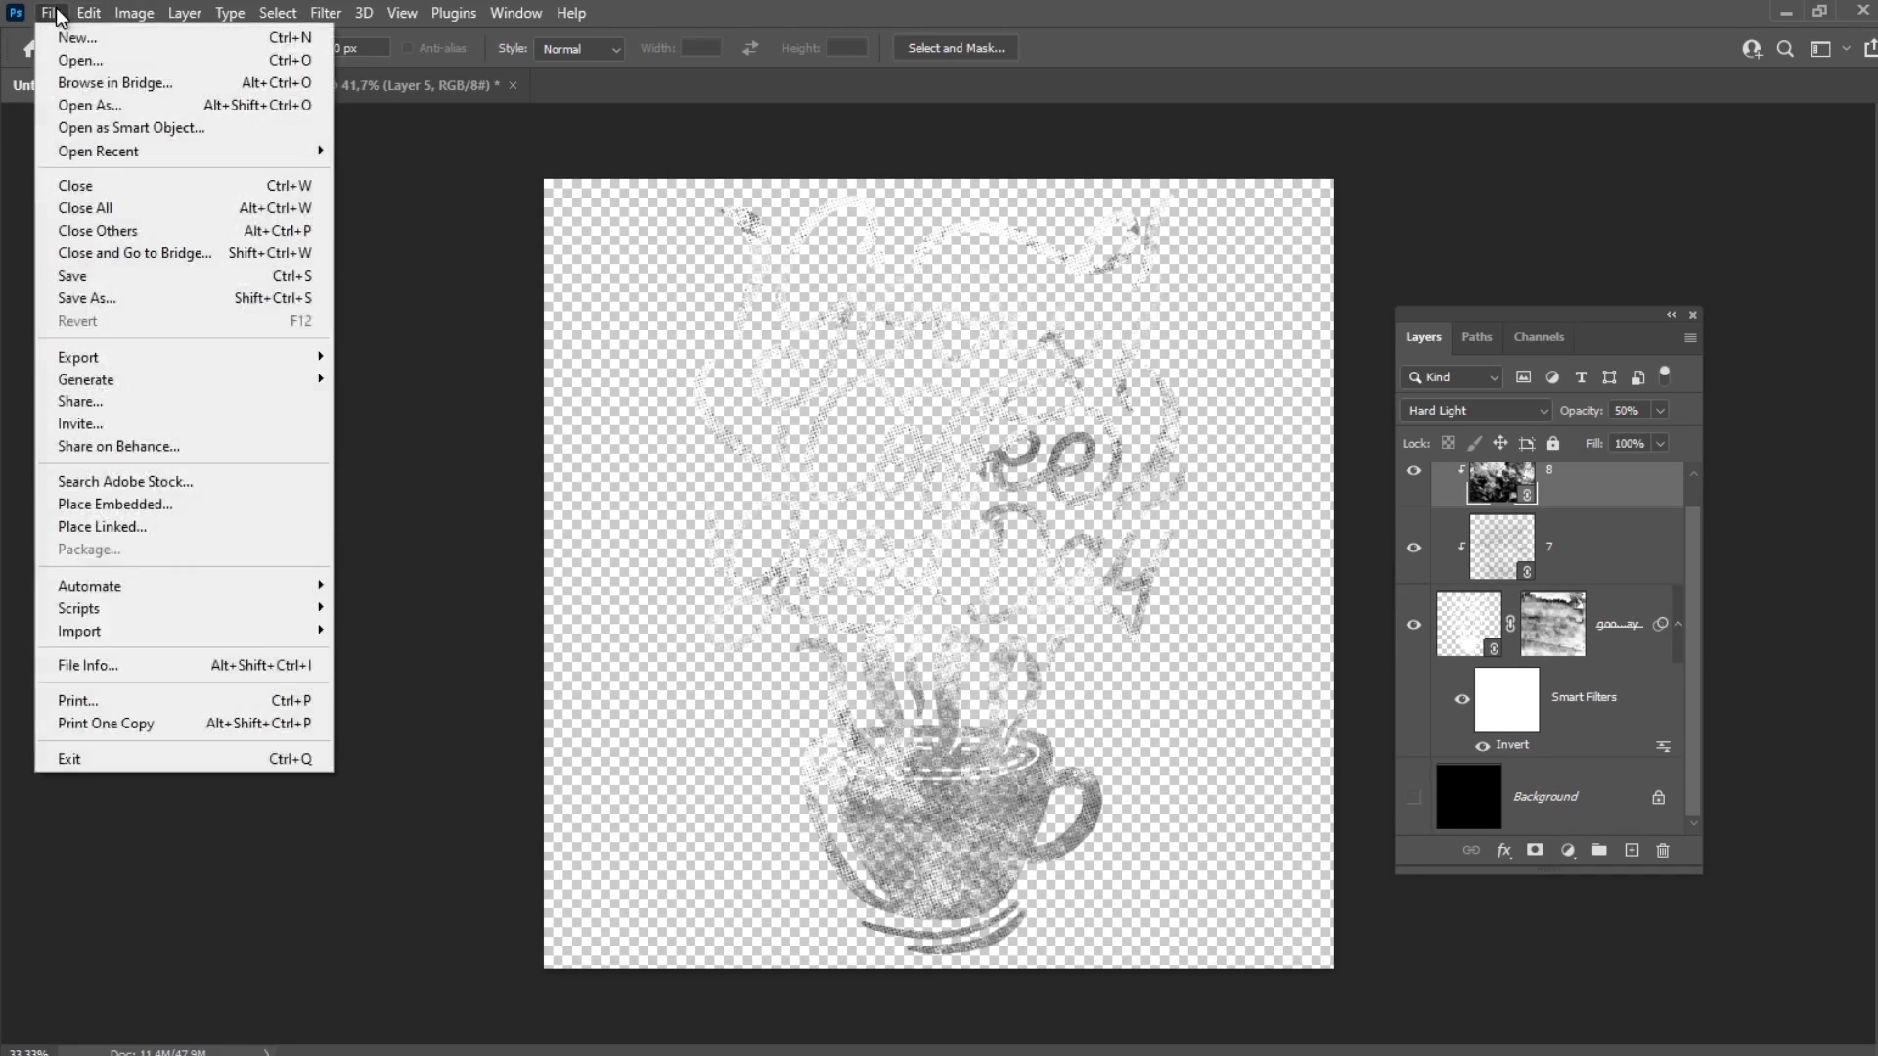
pyautogui.click(145, 301)
pyautogui.click(335, 817)
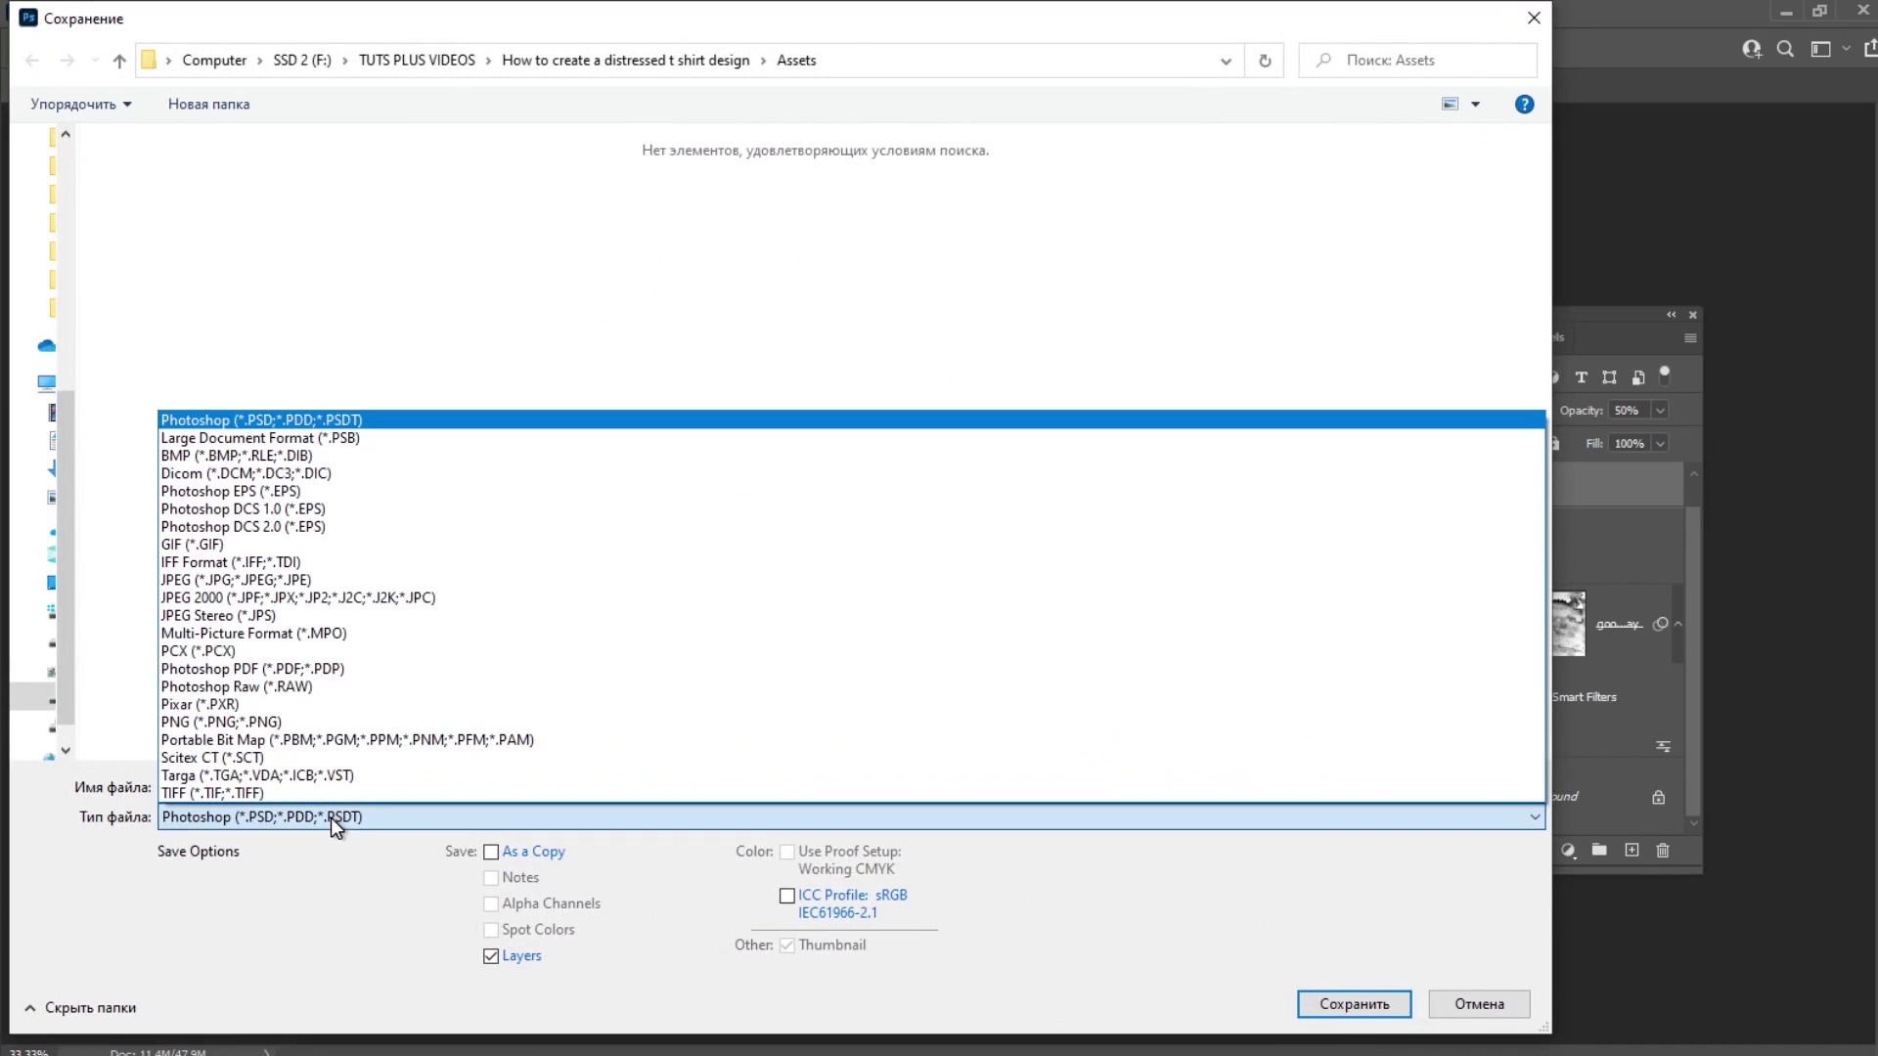
pyautogui.click(245, 722)
pyautogui.click(240, 786)
pyautogui.write('T SHIRT D')
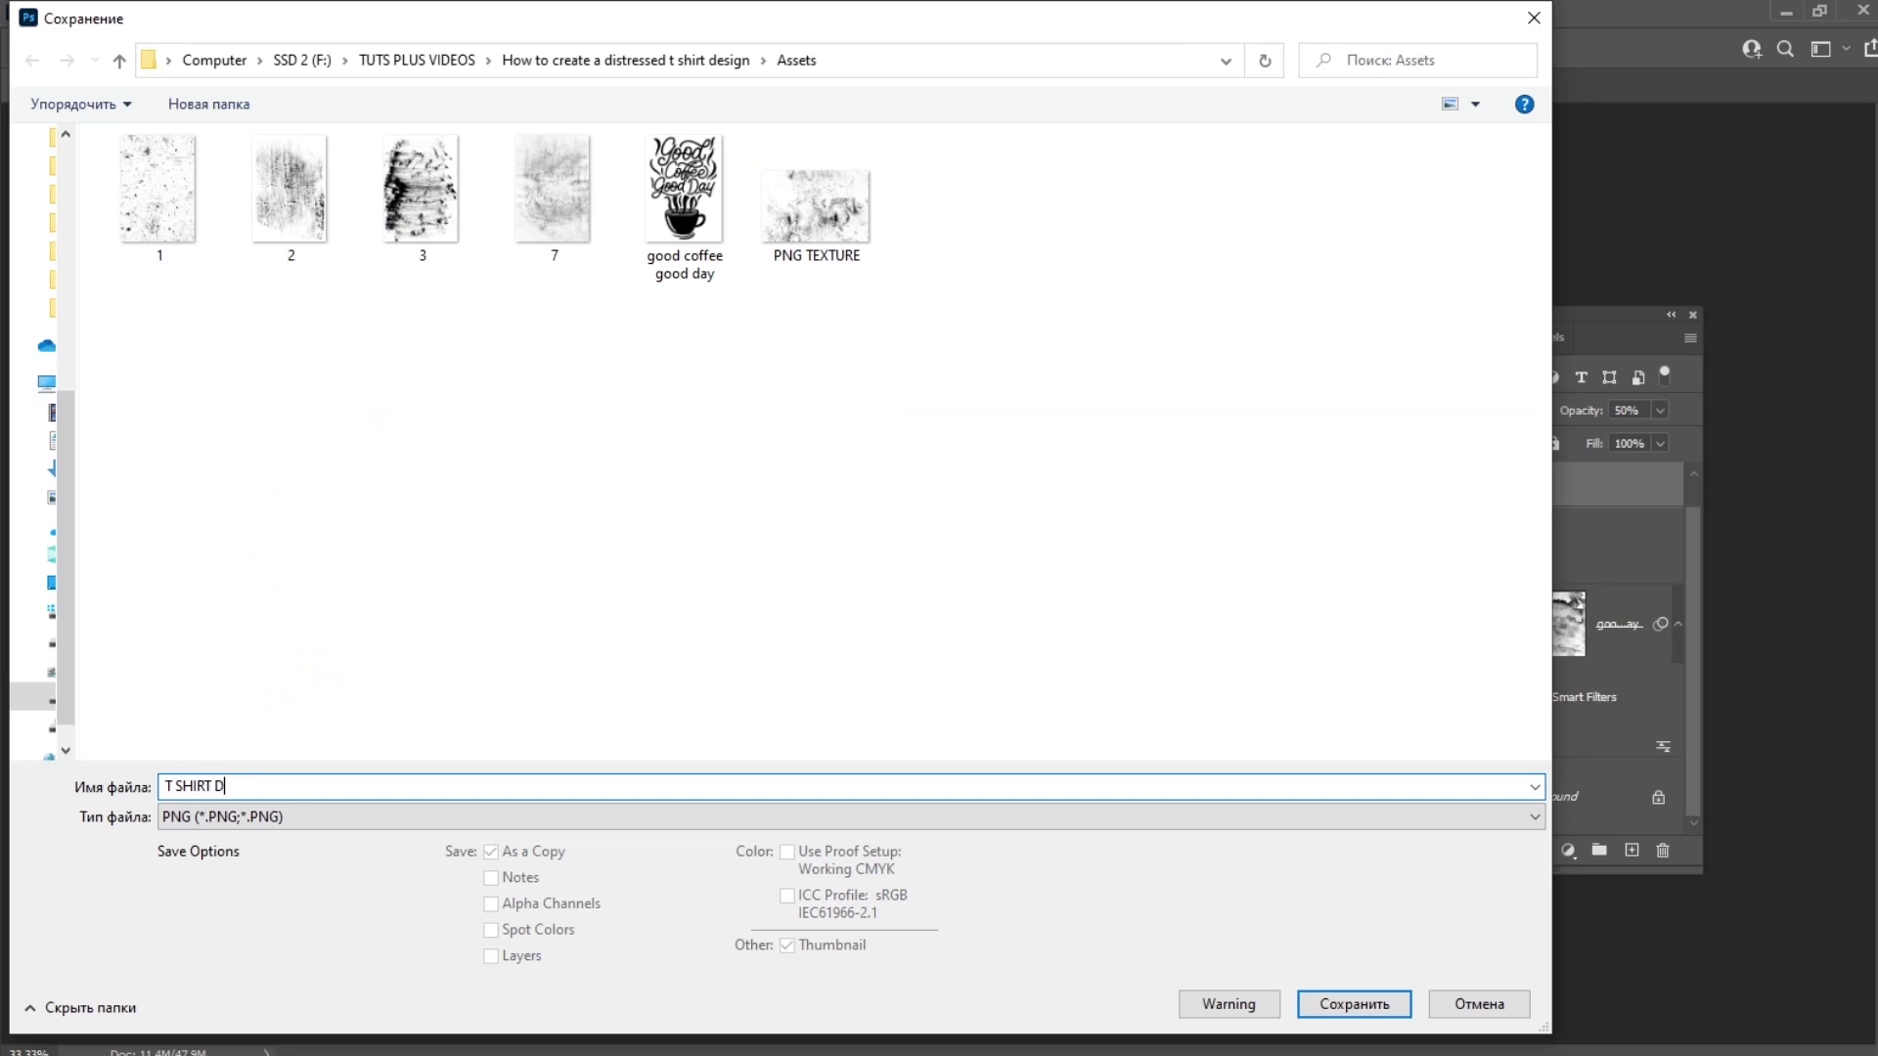
pyautogui.click(1359, 1014)
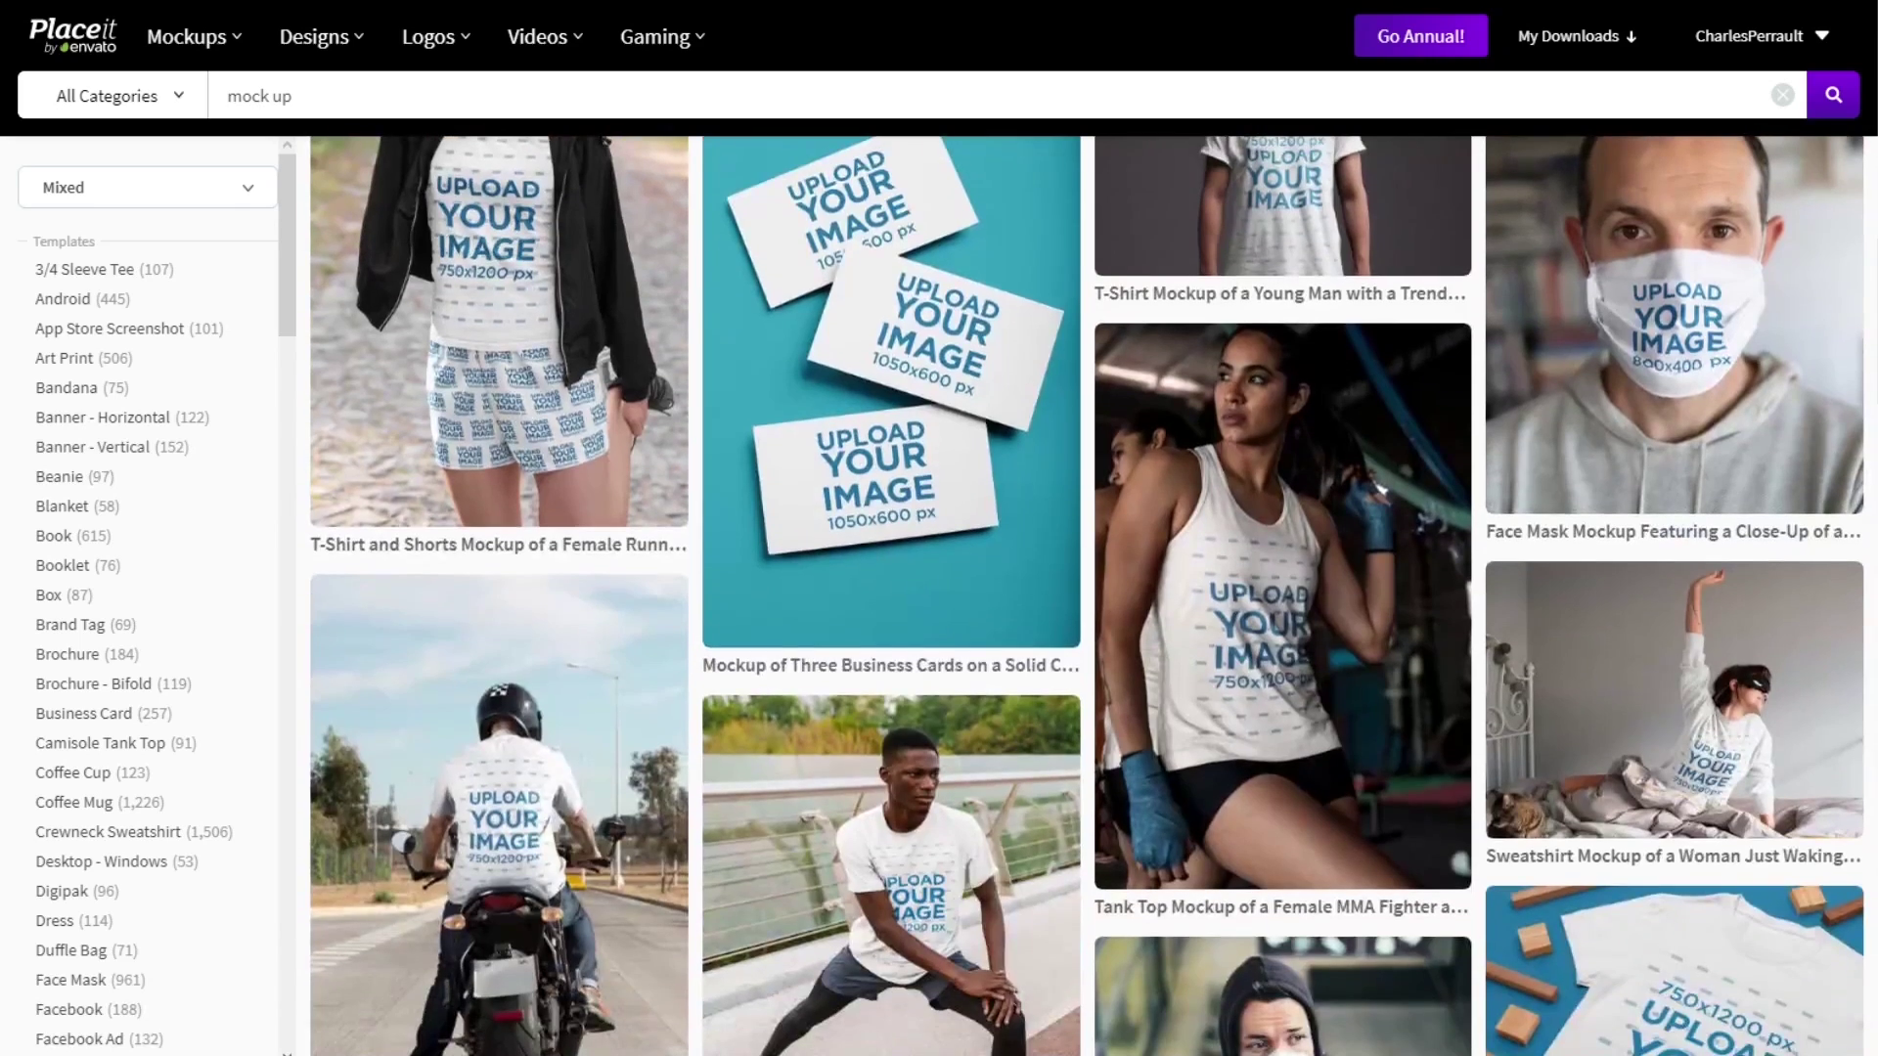
pyautogui.scroll(-5, 1086, 597)
pyautogui.scroll(-5, 1086, 596)
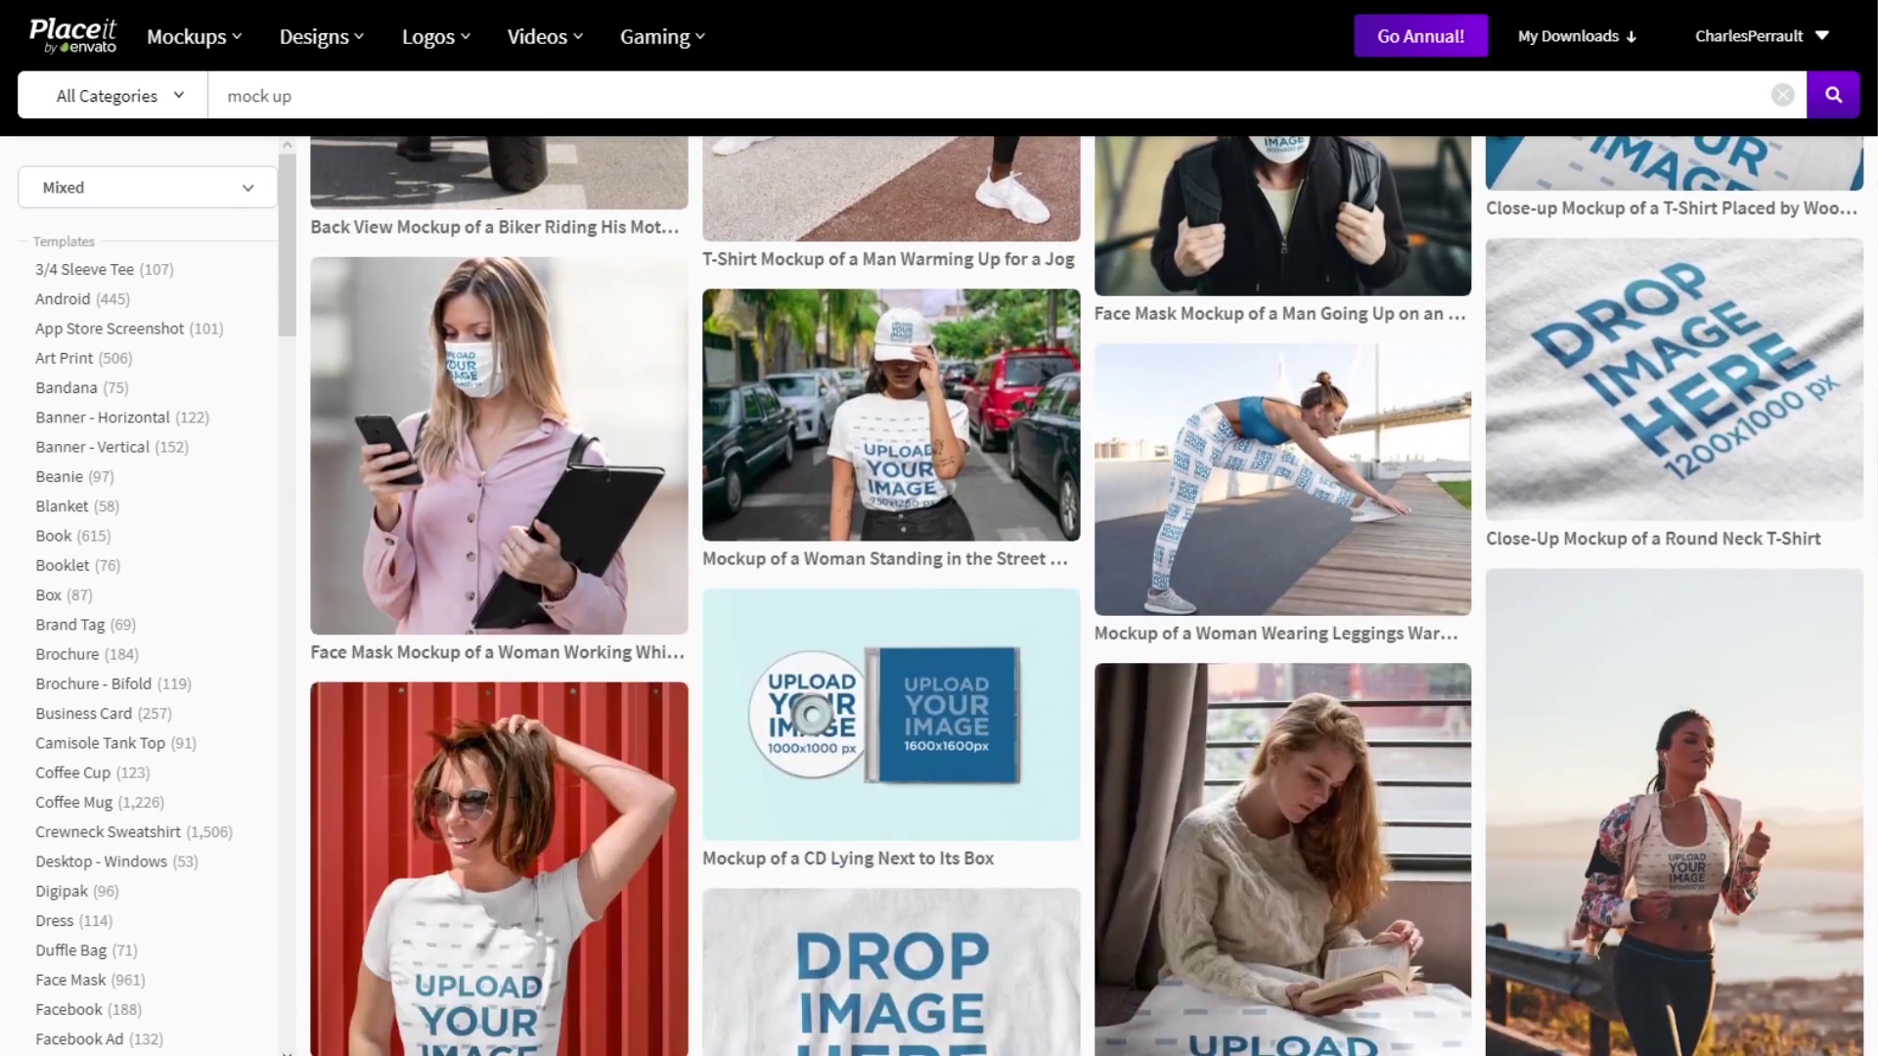
pyautogui.scroll(-5, 1085, 596)
pyautogui.scroll(-5, 1085, 597)
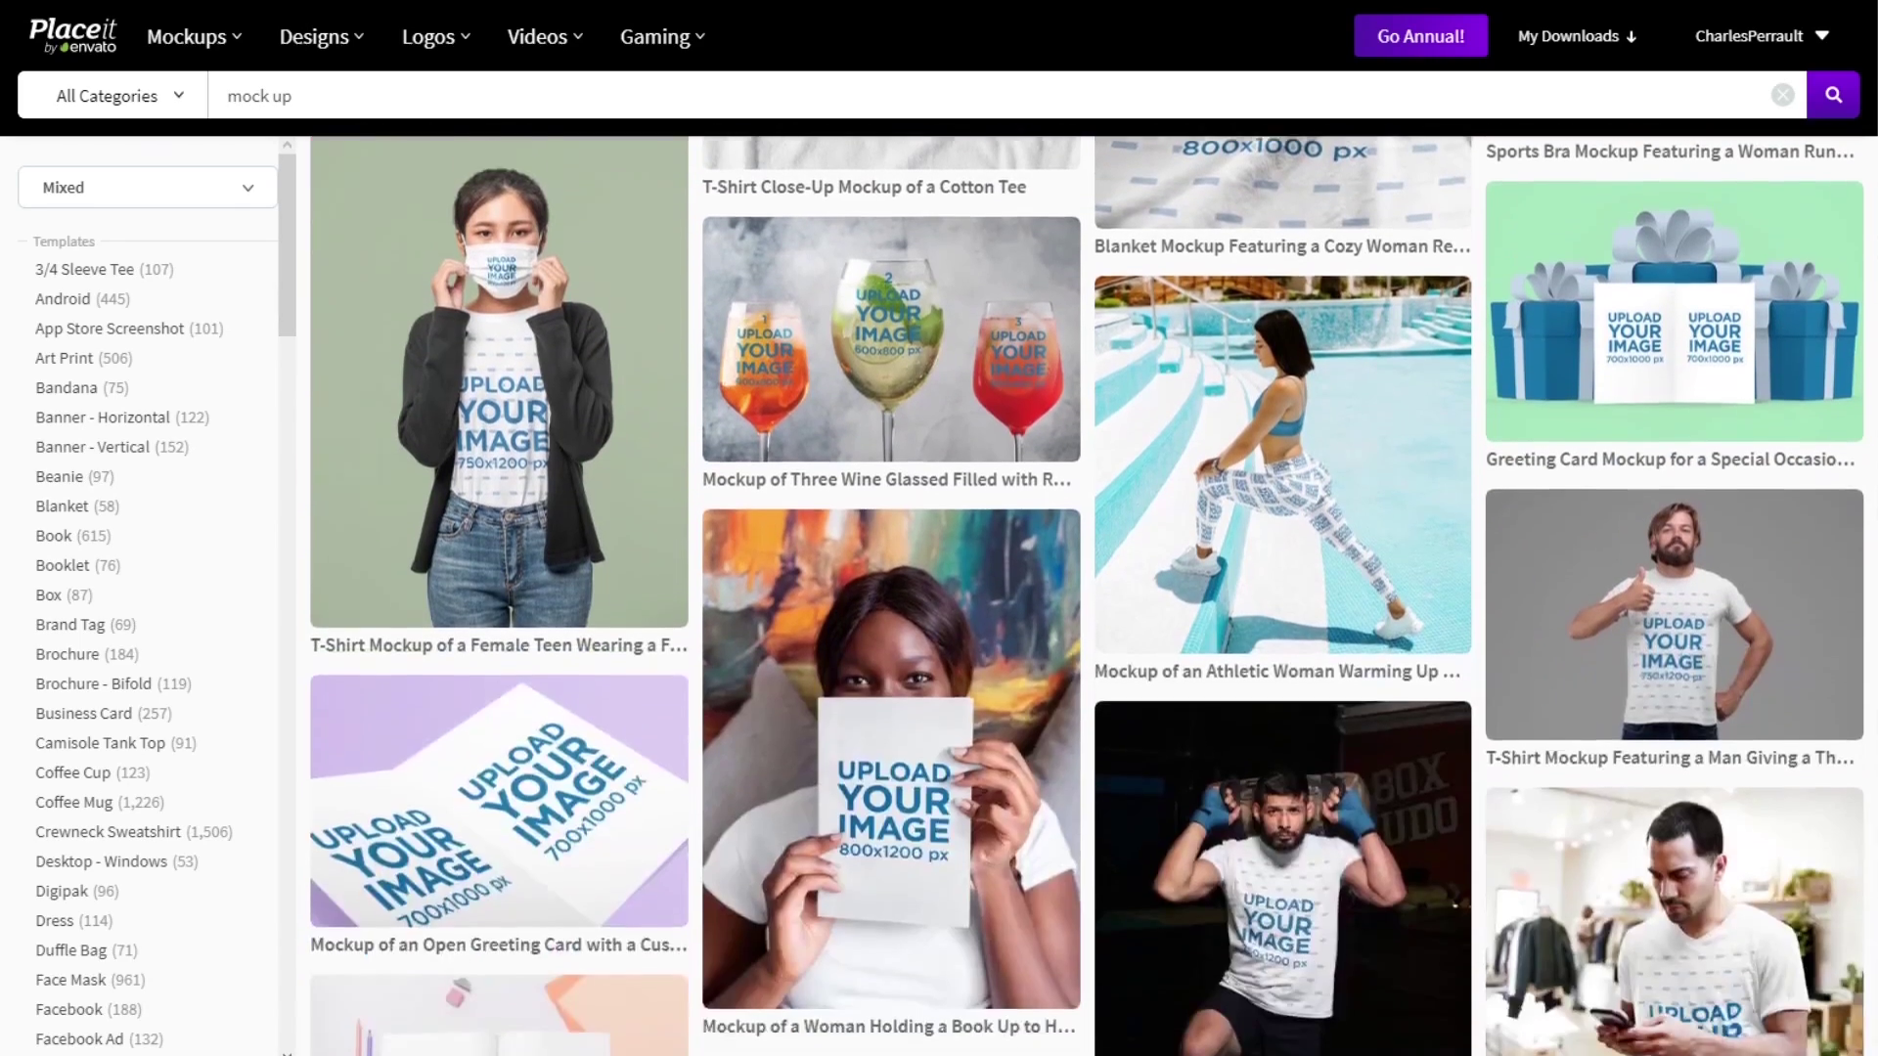
pyautogui.scroll(-10, 1085, 597)
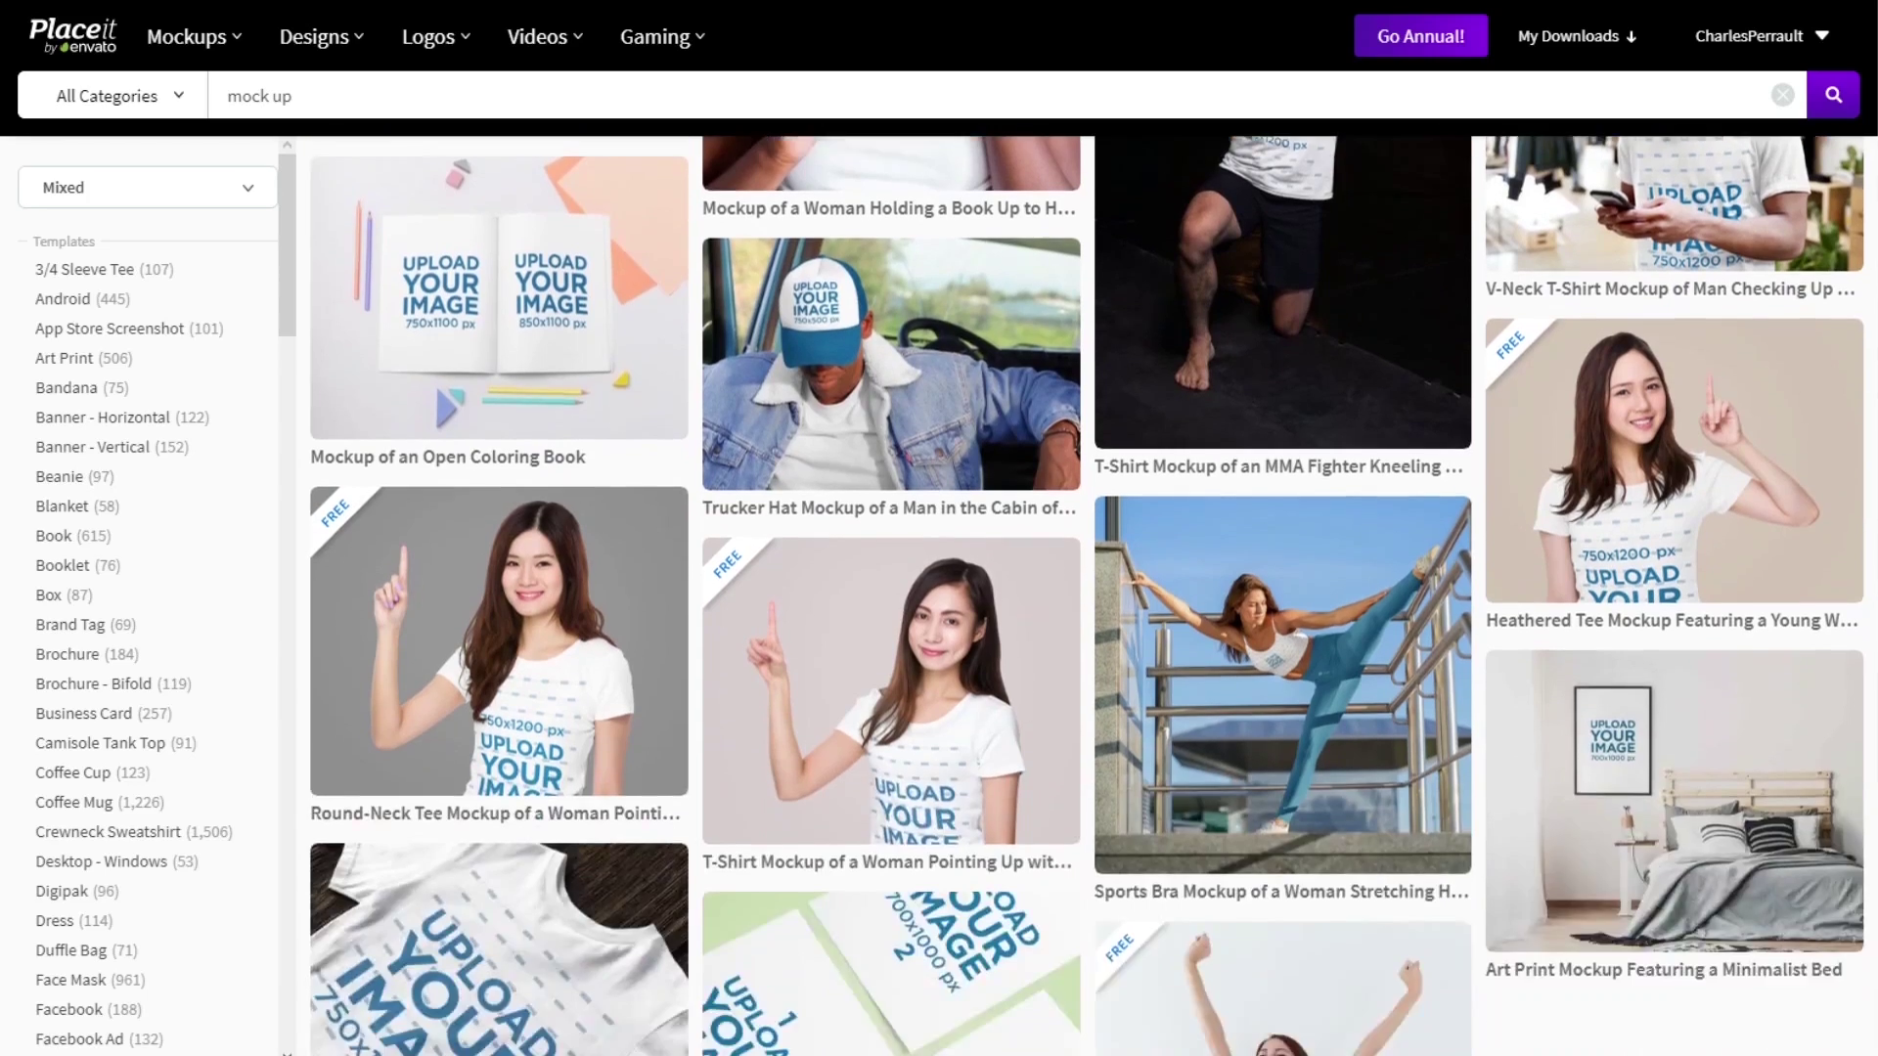